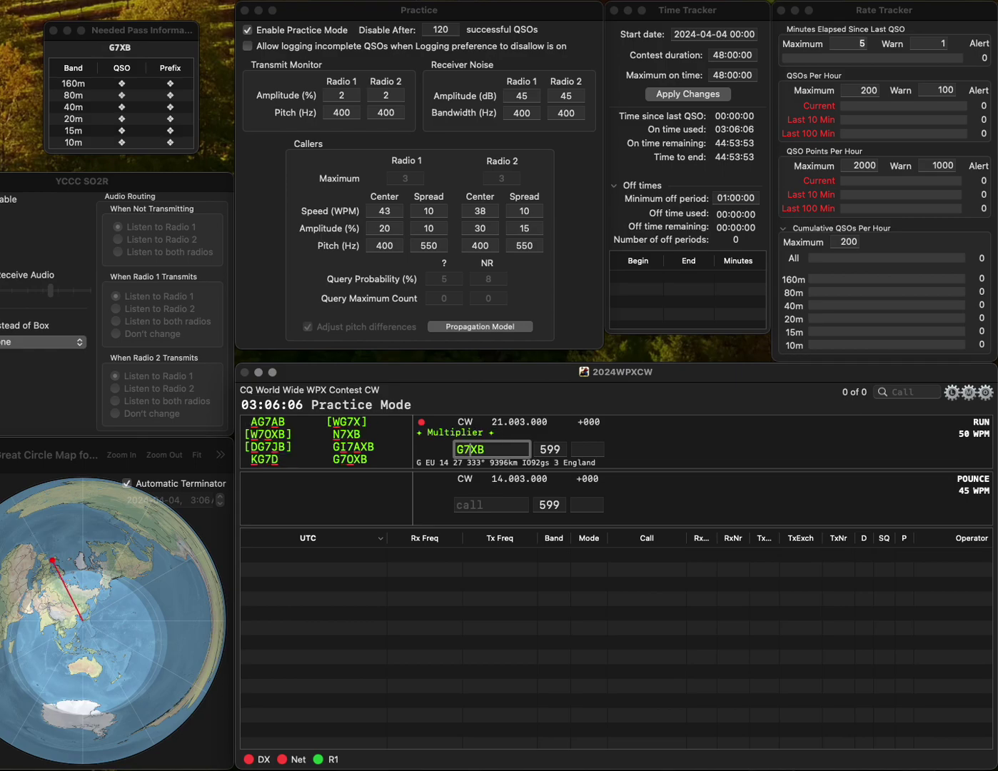
key(Tab)
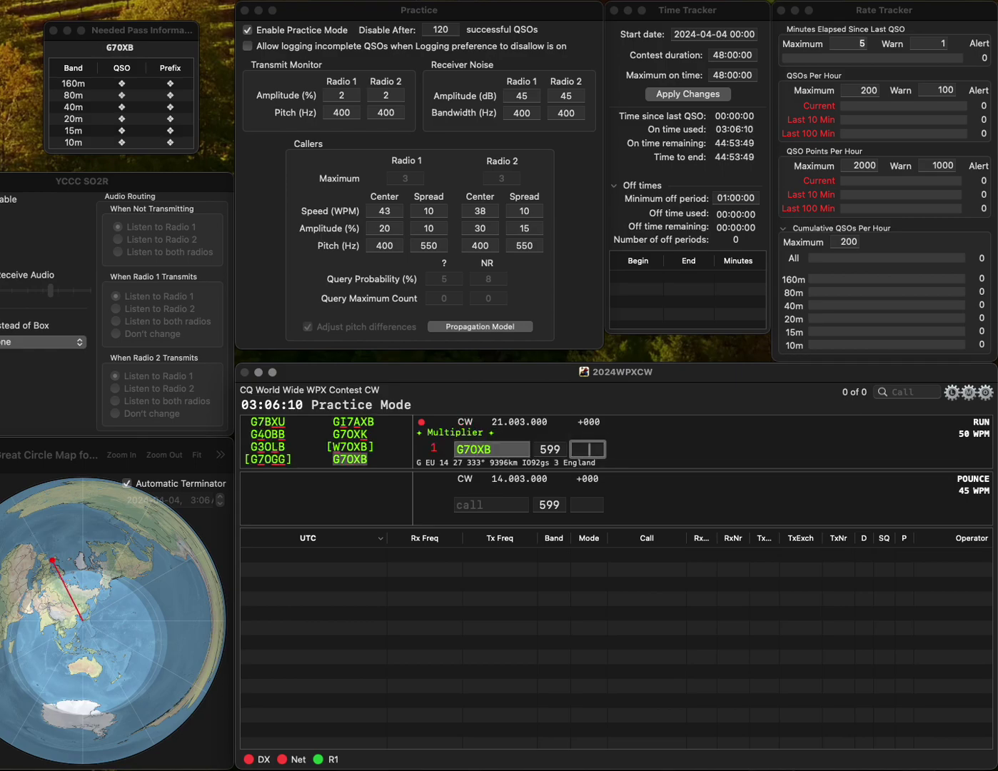
text(70)
key(Return)
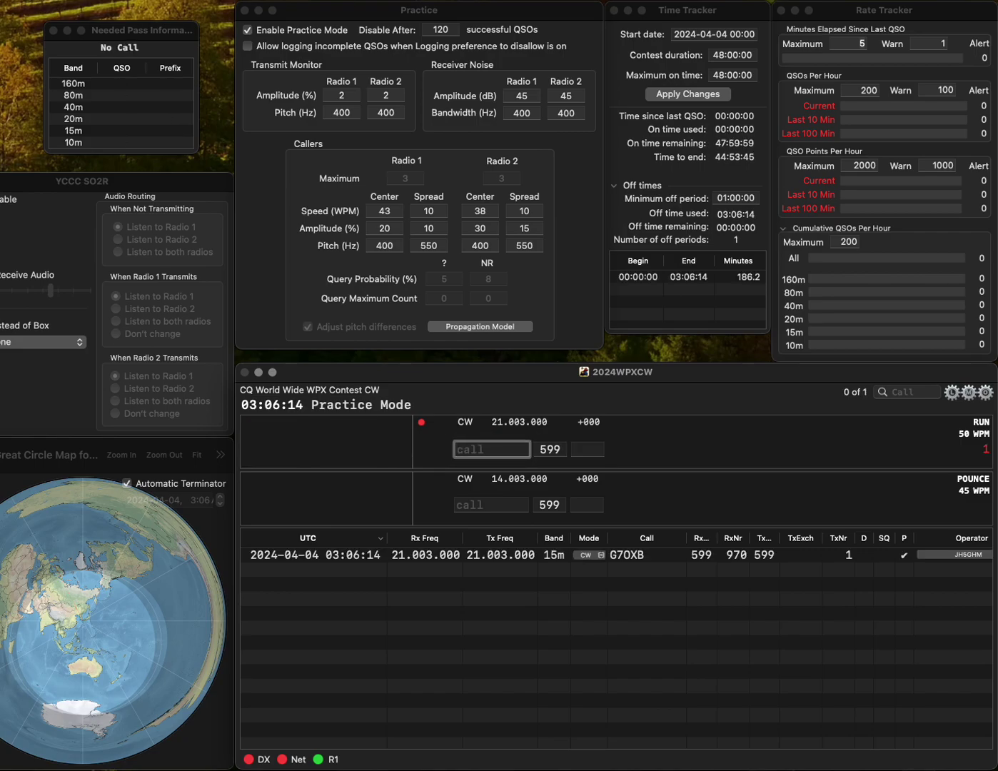
- Log a run contact with YU5R on 15 m, with received number 54
text(YU5R)
key(space)
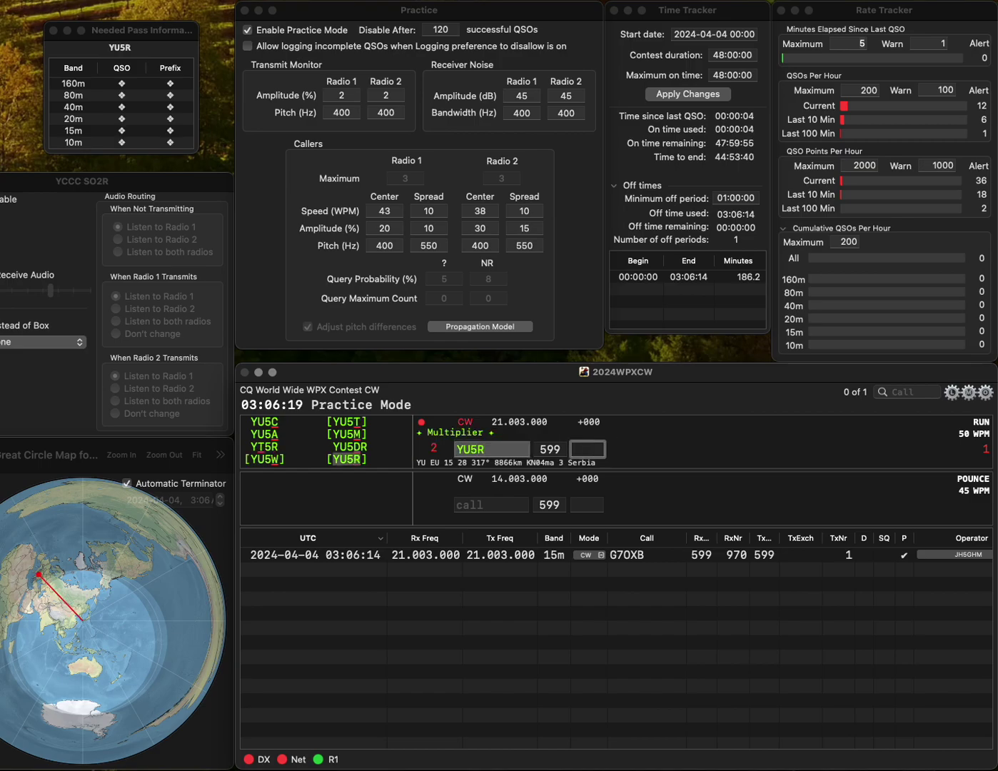
text(54)
key(Return)
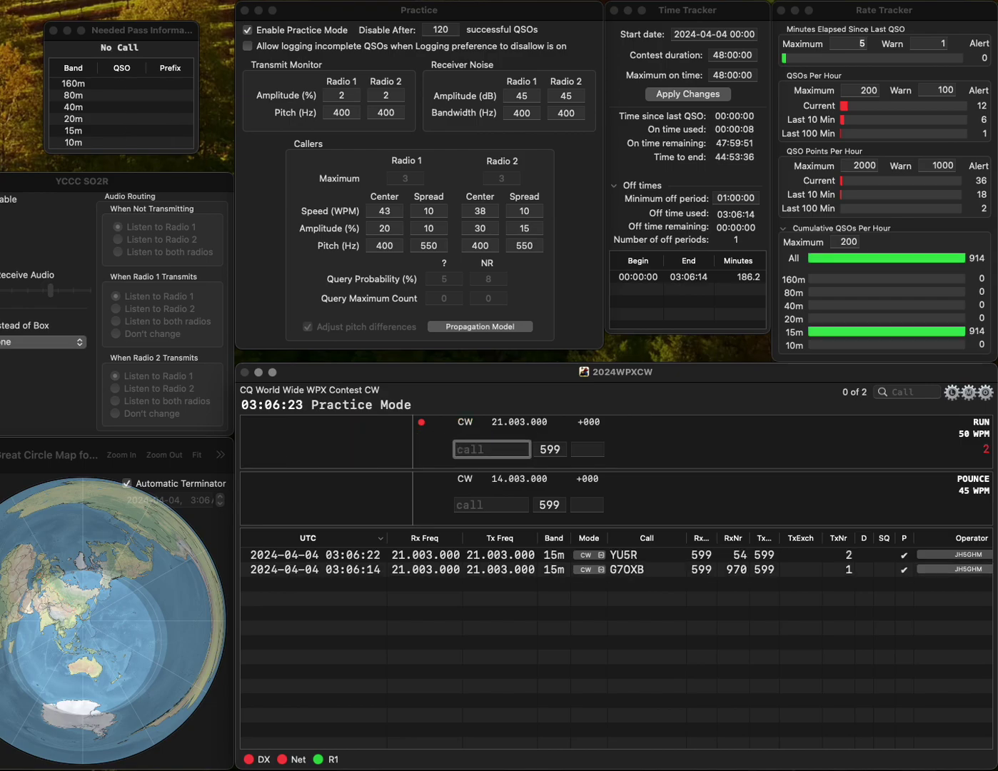
text(OZ7B)
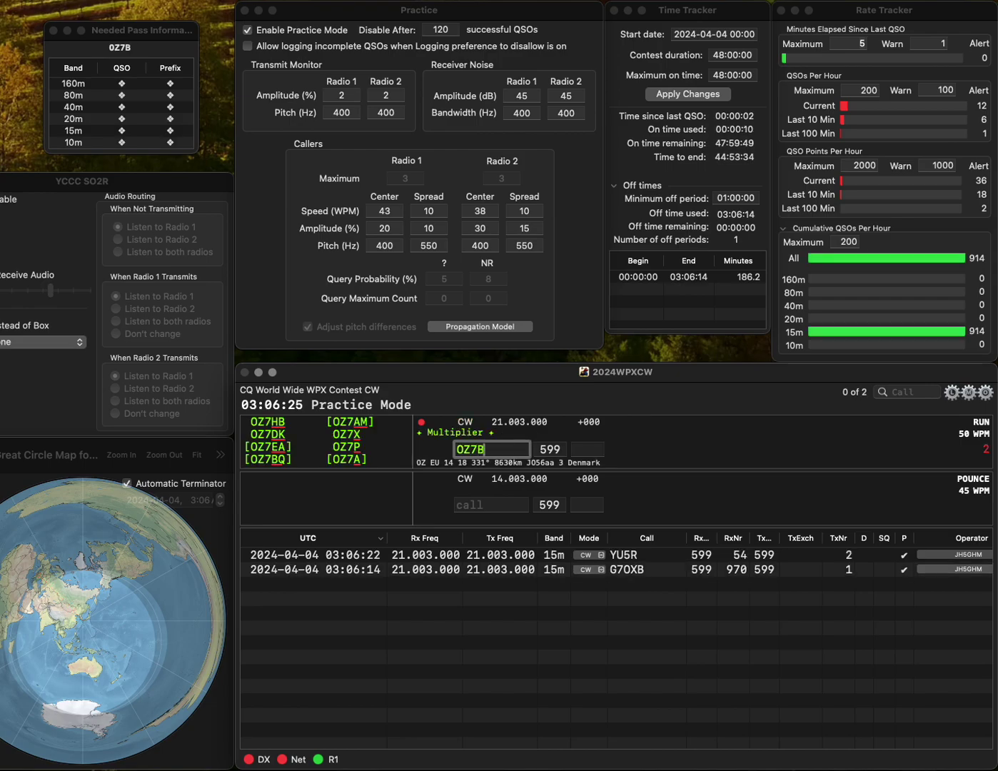
text(Q)
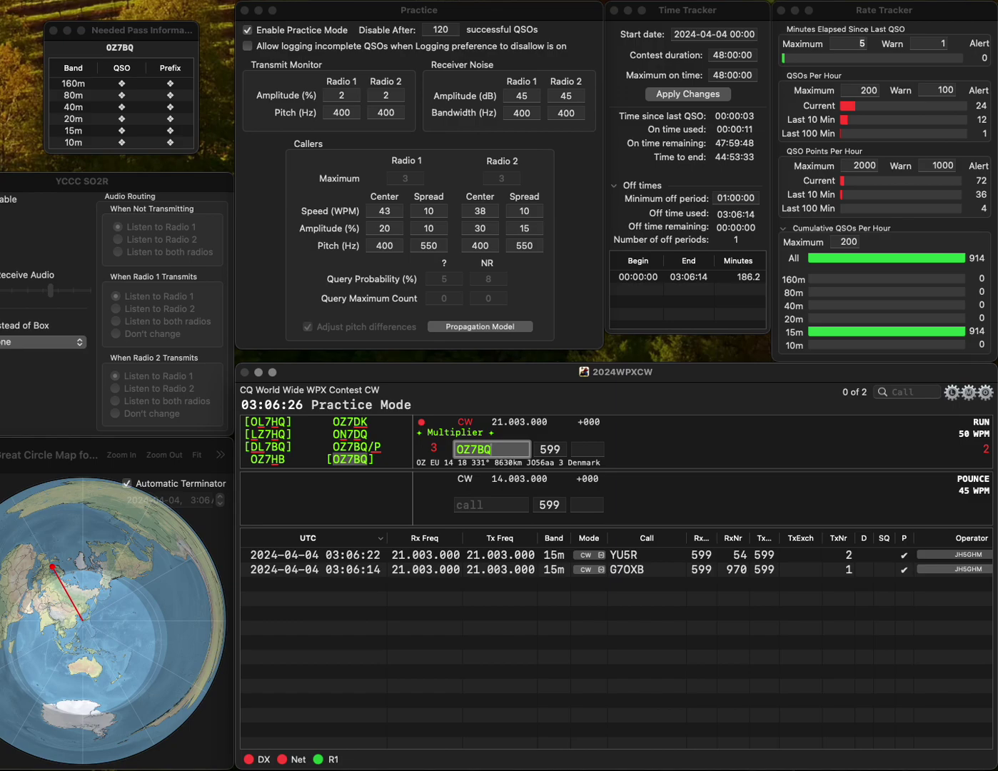
text(/P)
key(space)
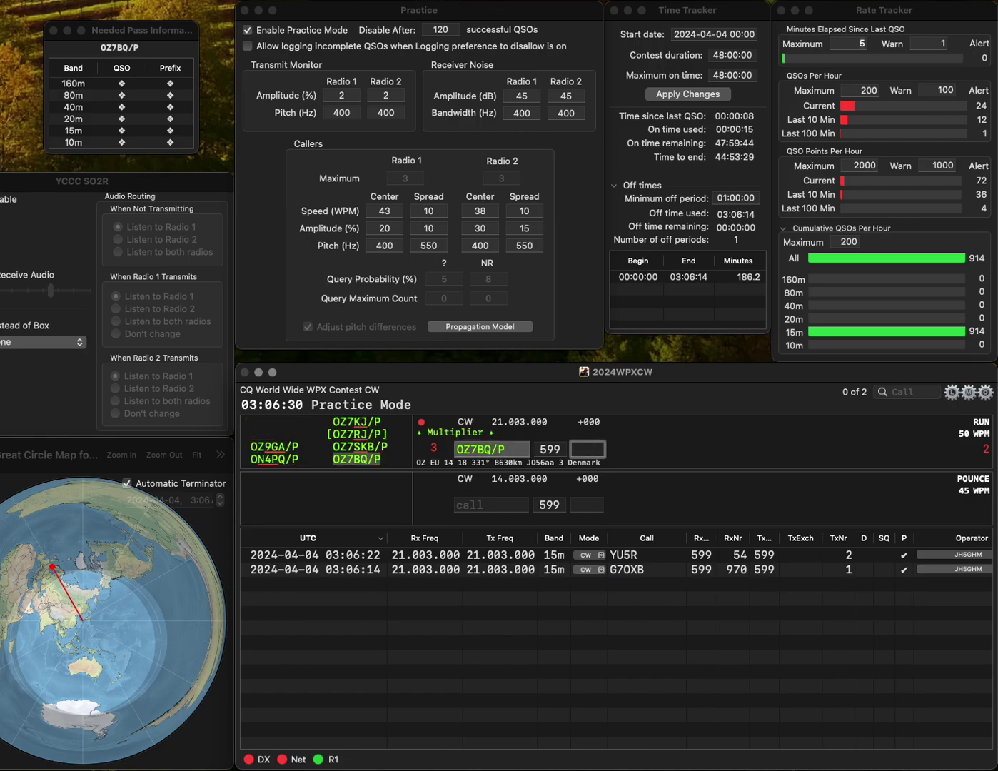
text(858)
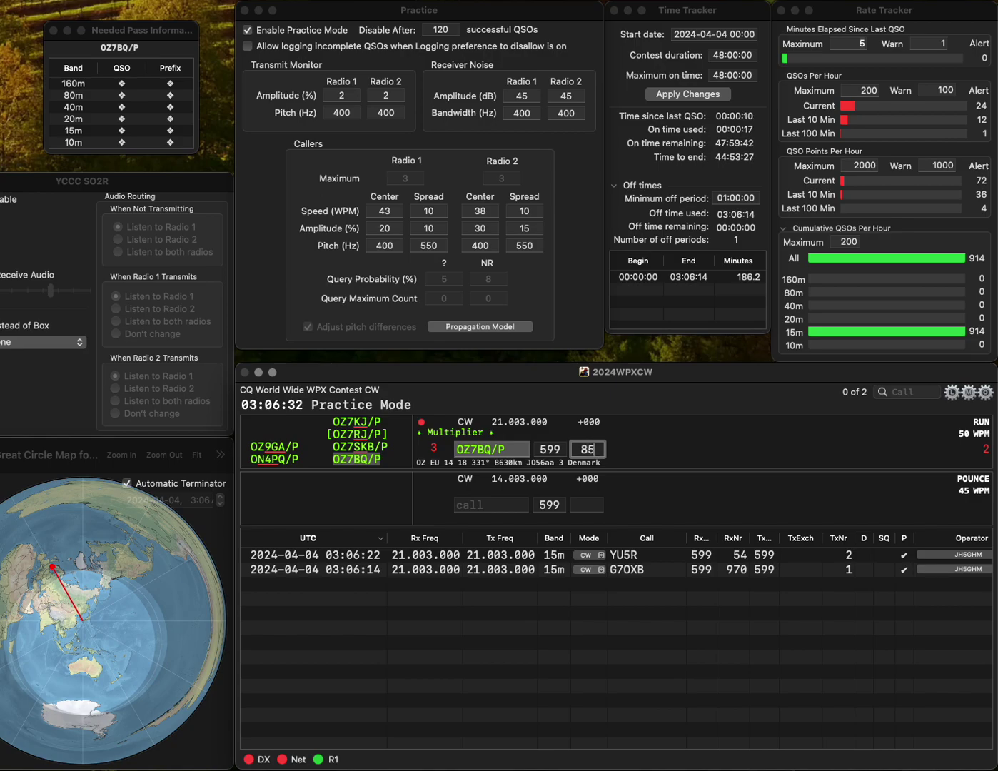
key(Return)
text(KD9S)
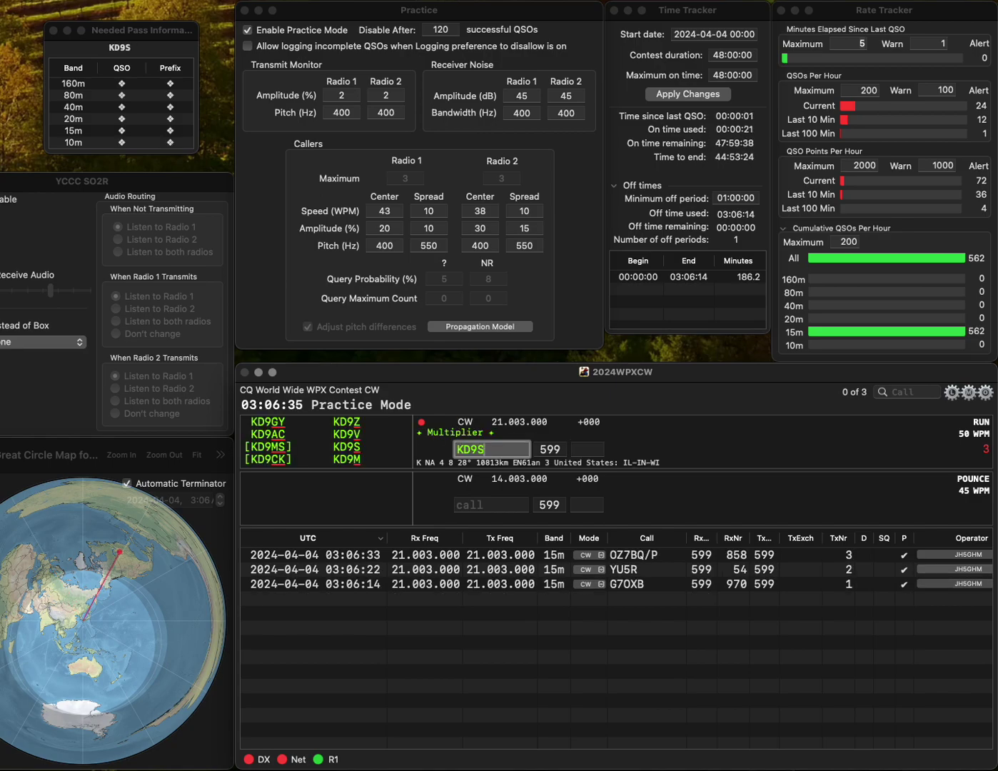
key(BackSpace)
text(FW)
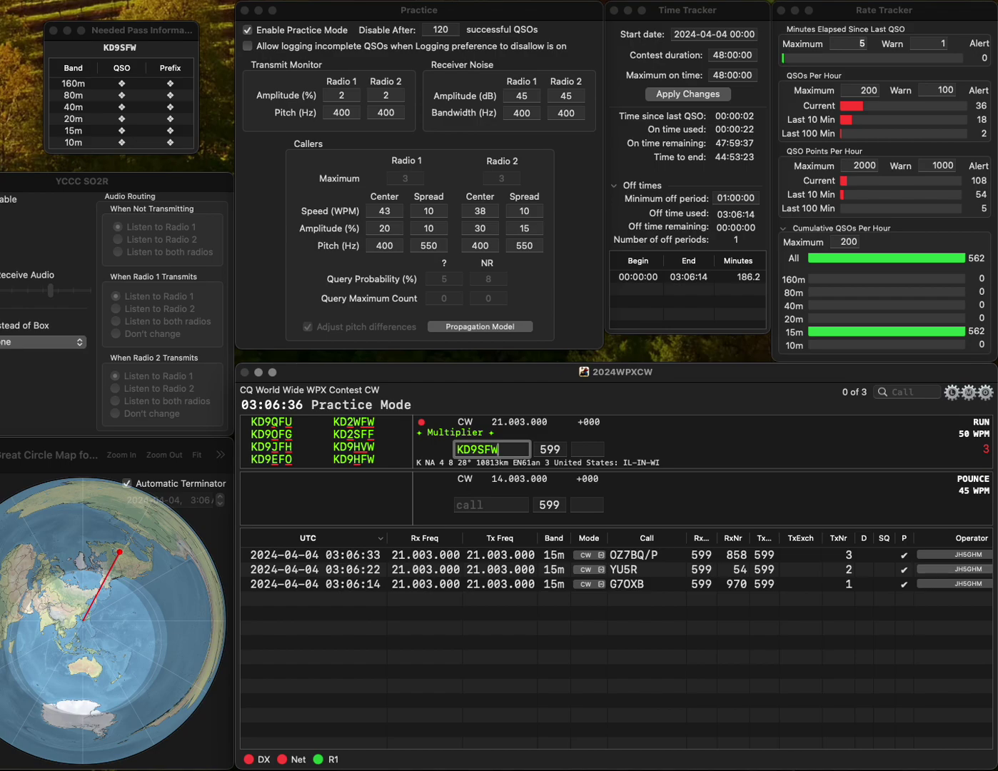
text(H)
key(Return)
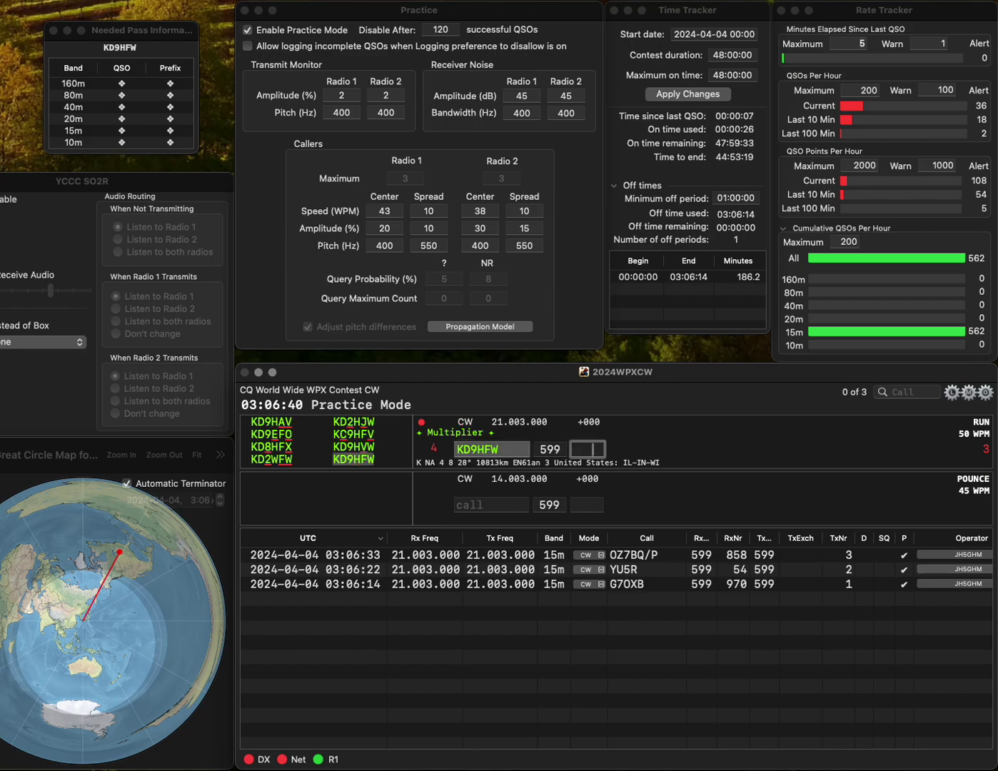
text(274)
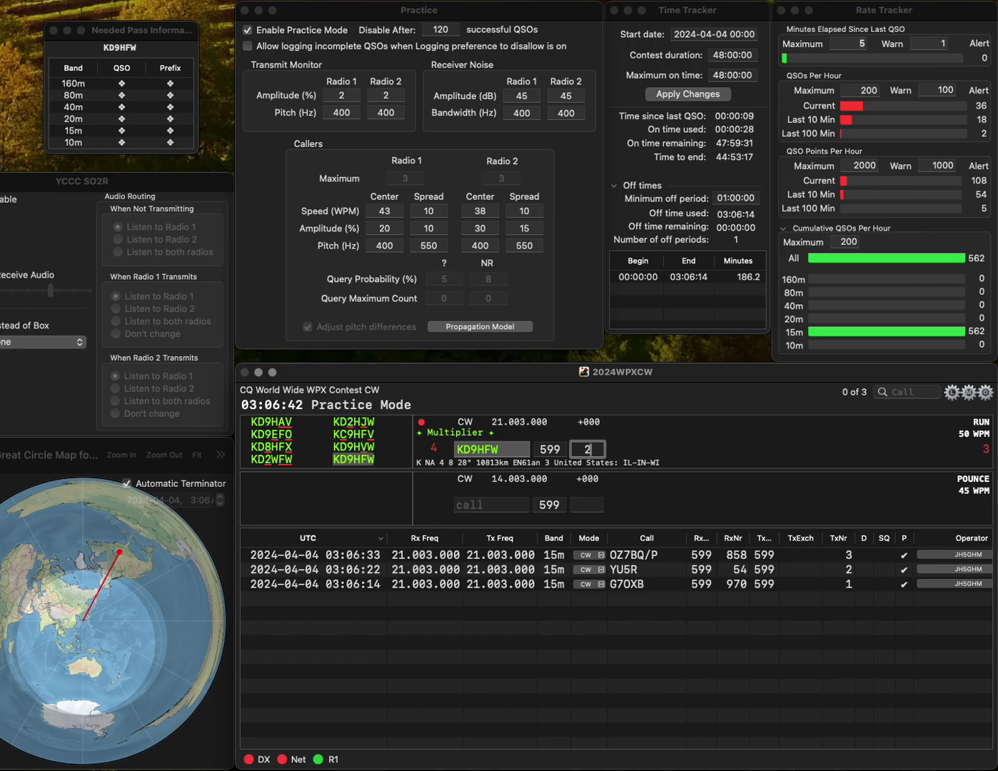
key(Return)
- Log a run contact with G0H on 15 m, with received number 959
text(G0H)
key(space)
key(Return)
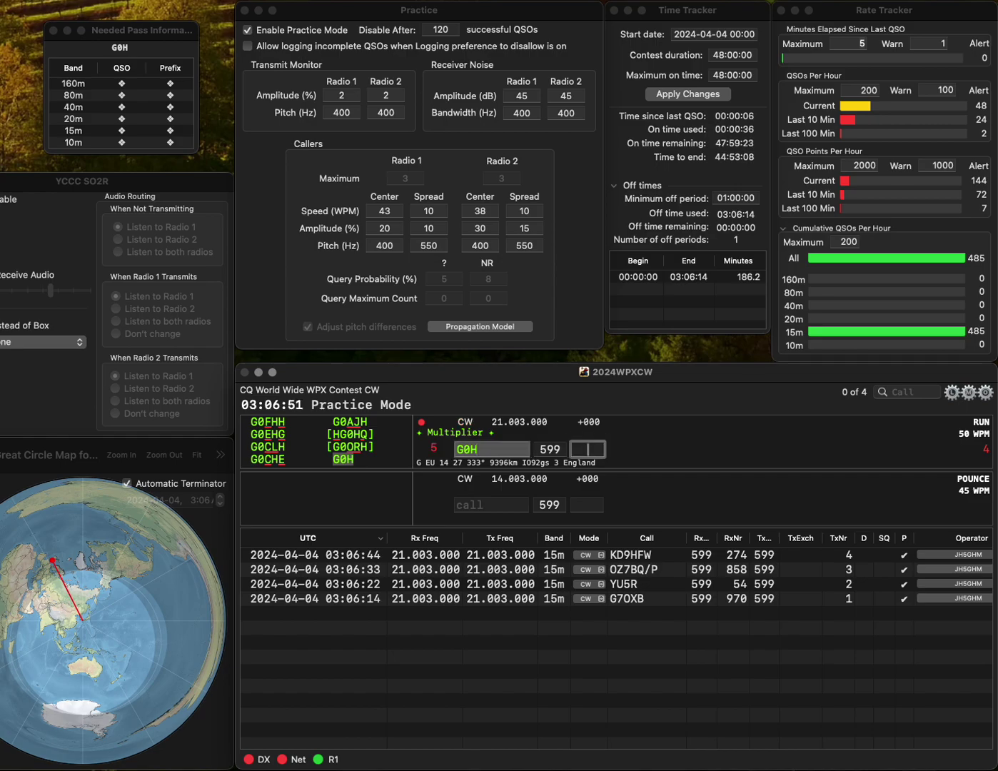
text(959)
key(Return)
- Enter the caller as K7LI and log the run contact with received number 158
text(K7R)
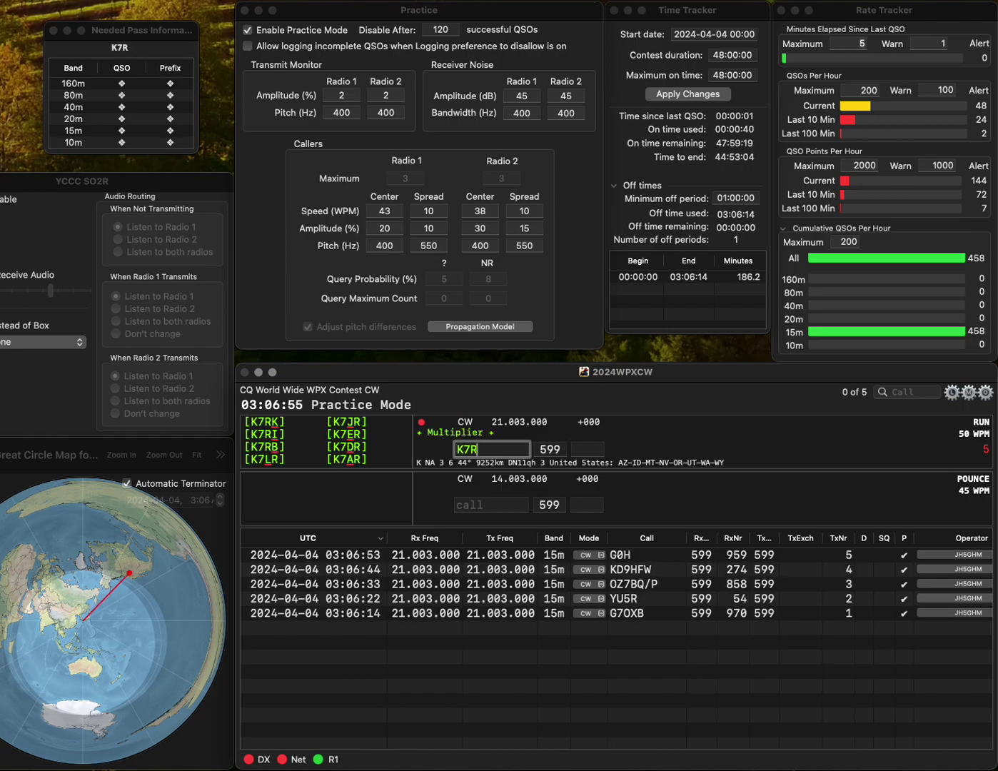
key(BackSpace)
text(LI)
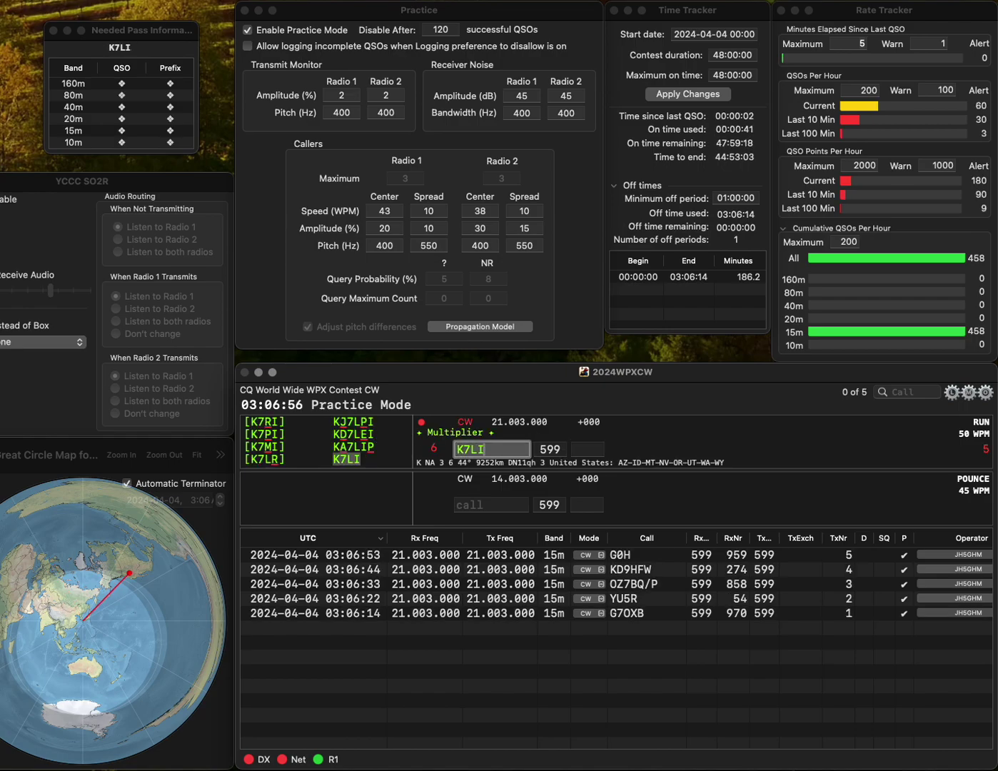
key(Return)
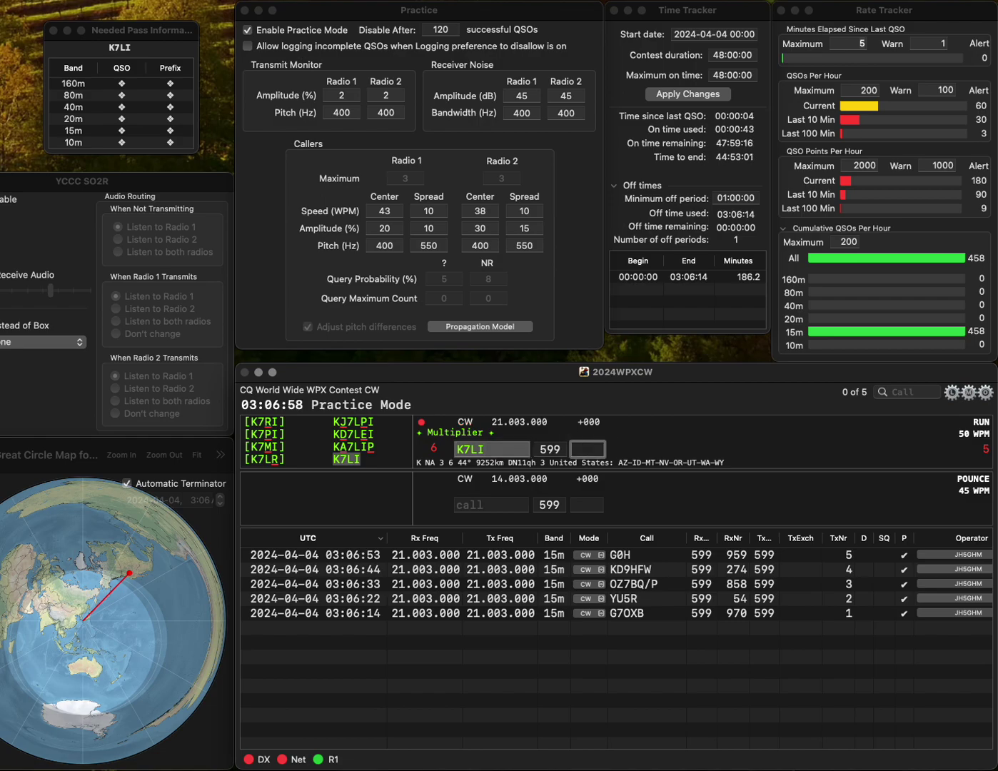
text(158)
key(Return)
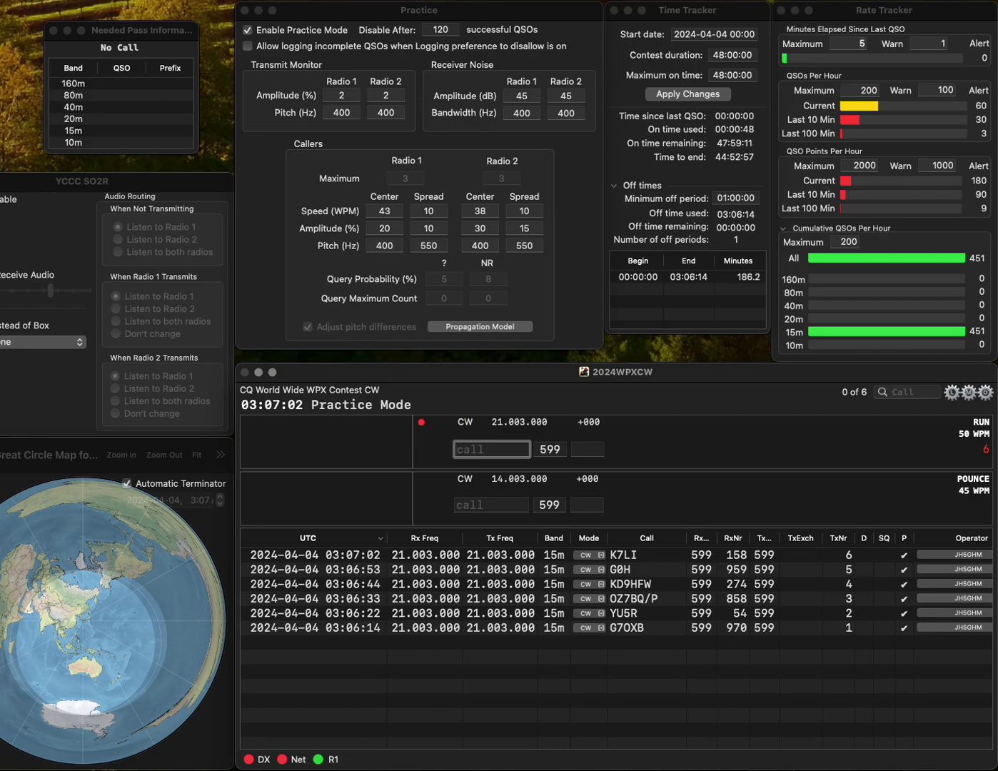
text(7JYBDD)
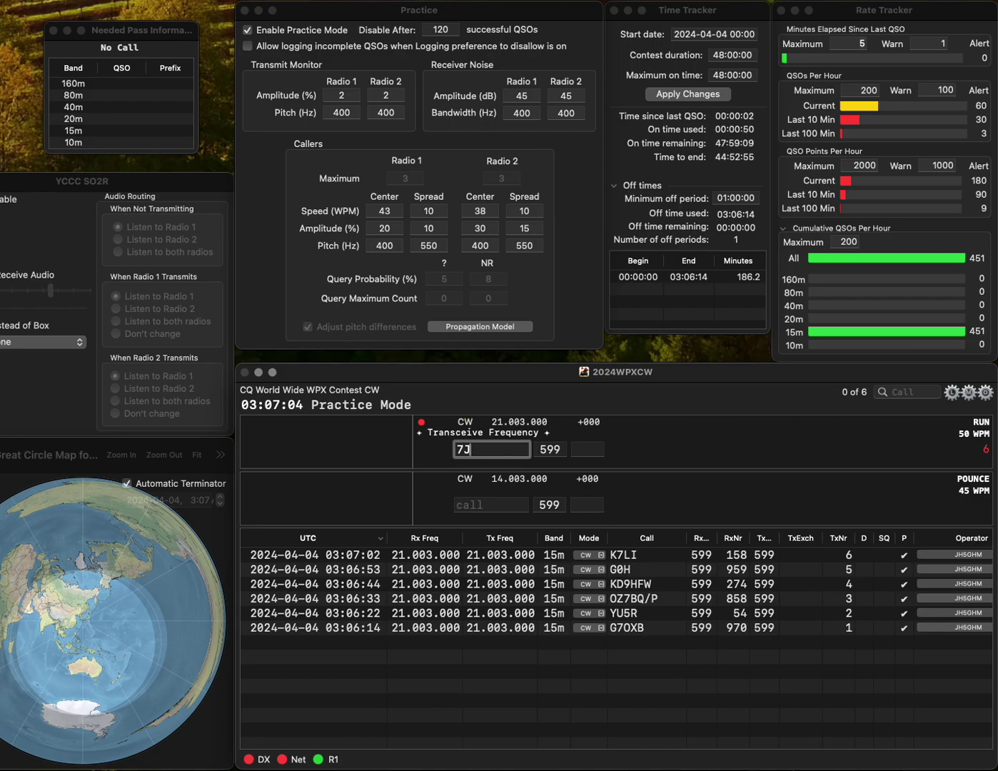
key(BackSpace)
key(BackSpace)
key(BackSpace)
text(D)
text(F)
key(Delete)
text(5)
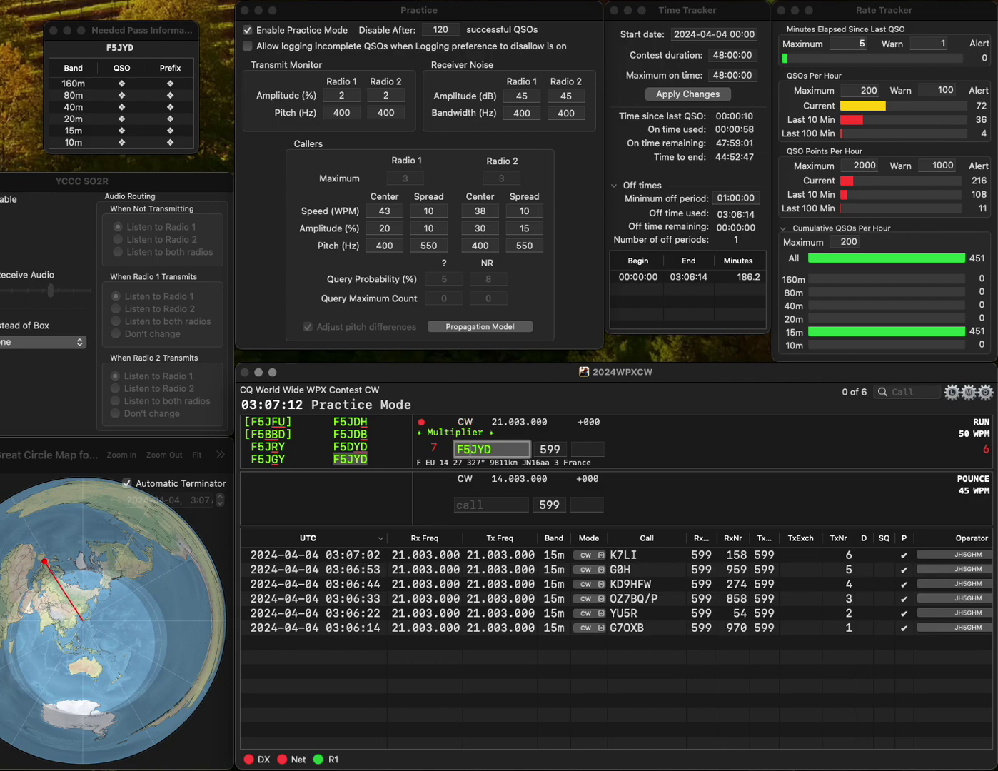
key(BackSpace)
key(BackSpace)
text(VE7)
key(Tab)
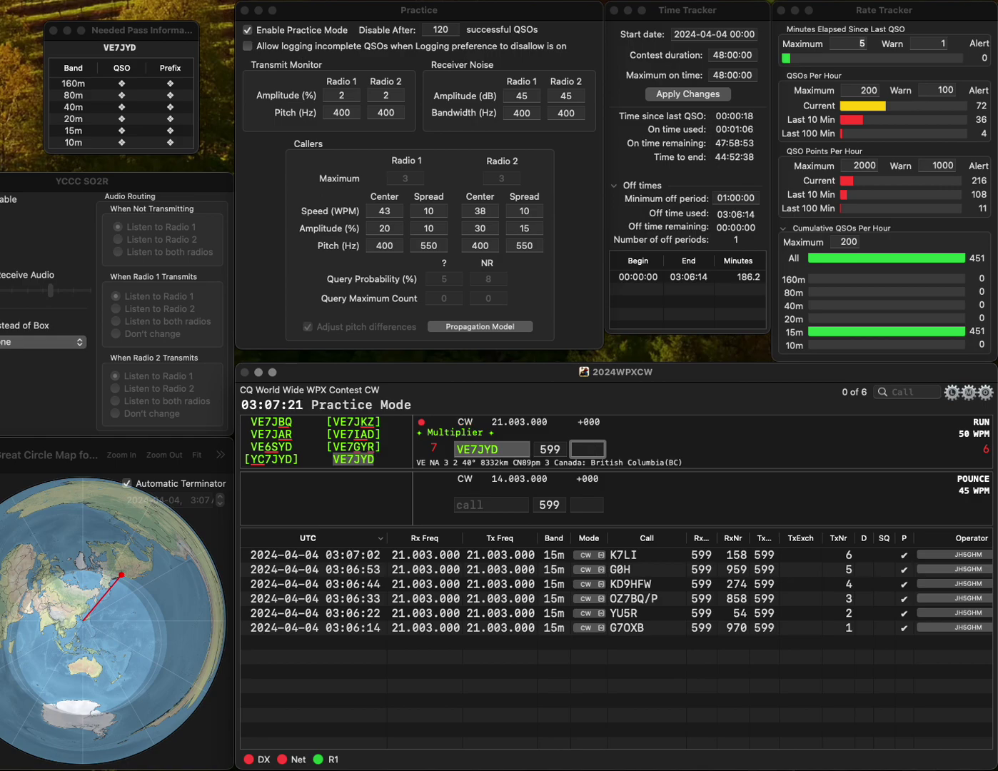
text(54)
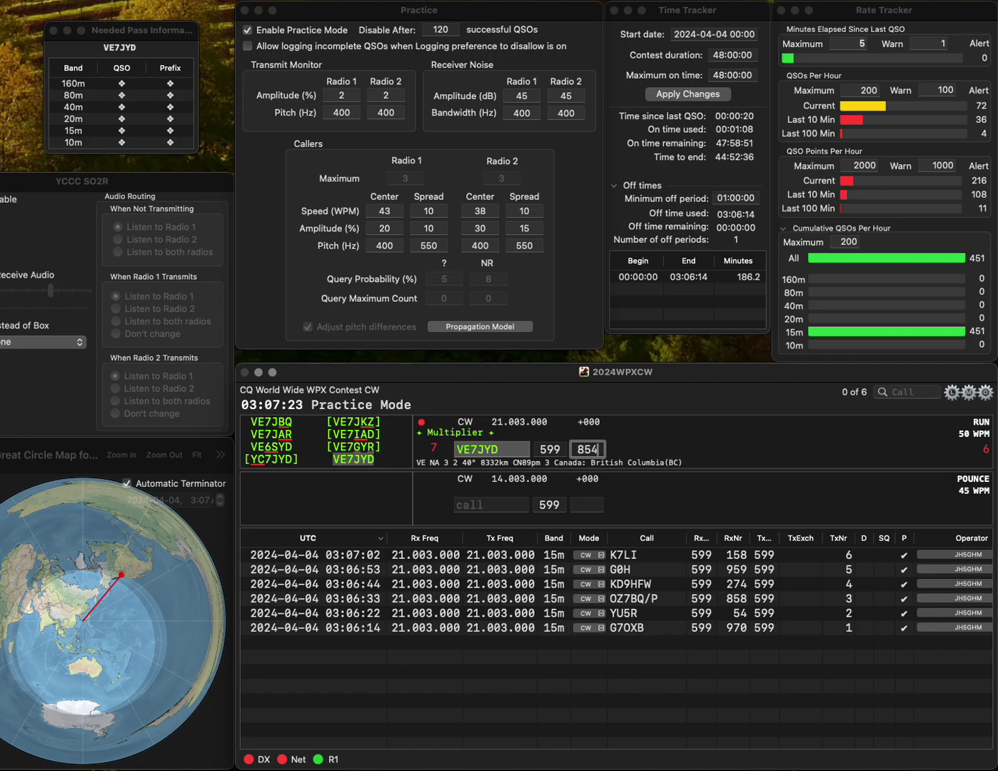
key(BackSpace)
text(3)
key(Return)
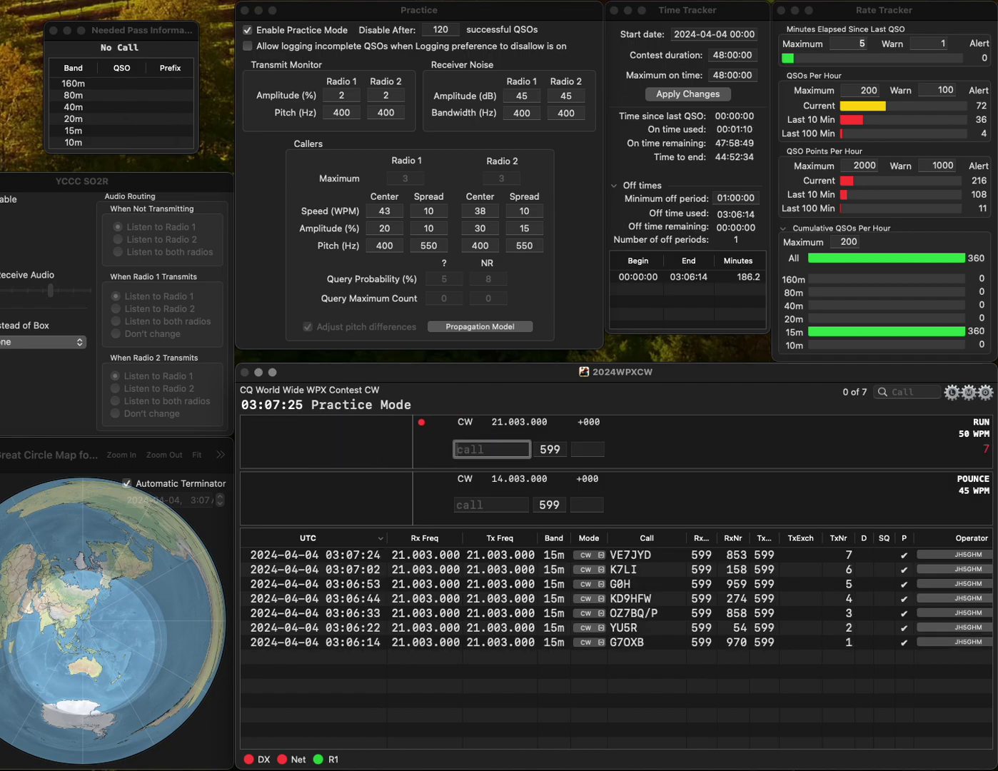
text(G4WNR)
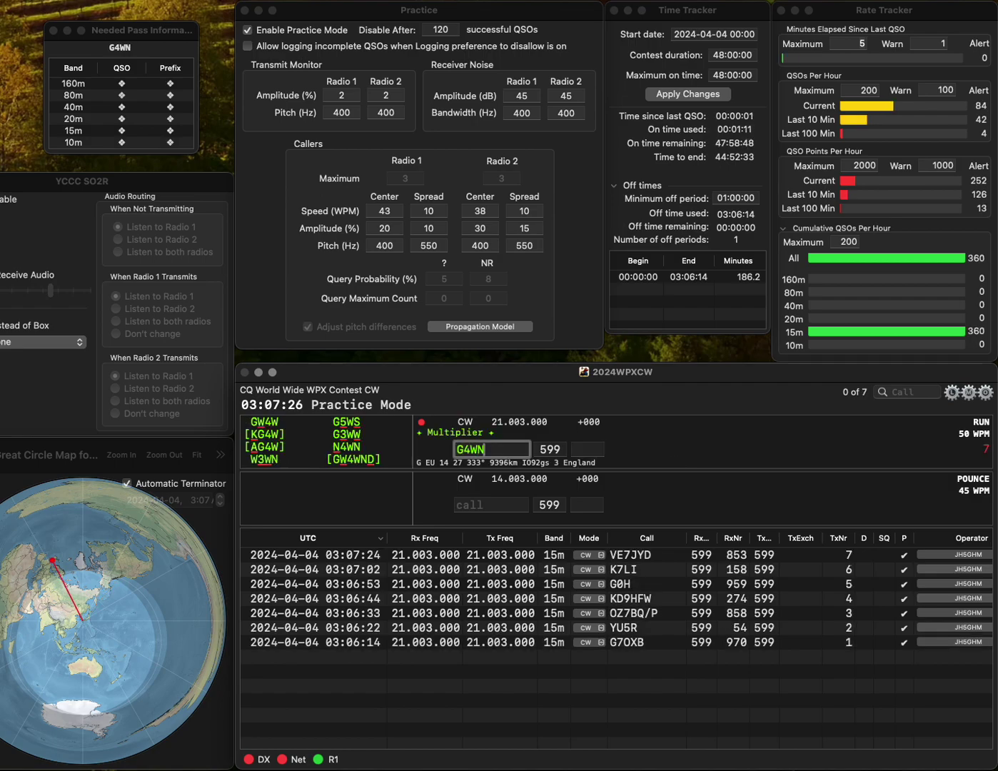
click(469, 449)
key(BackSpace)
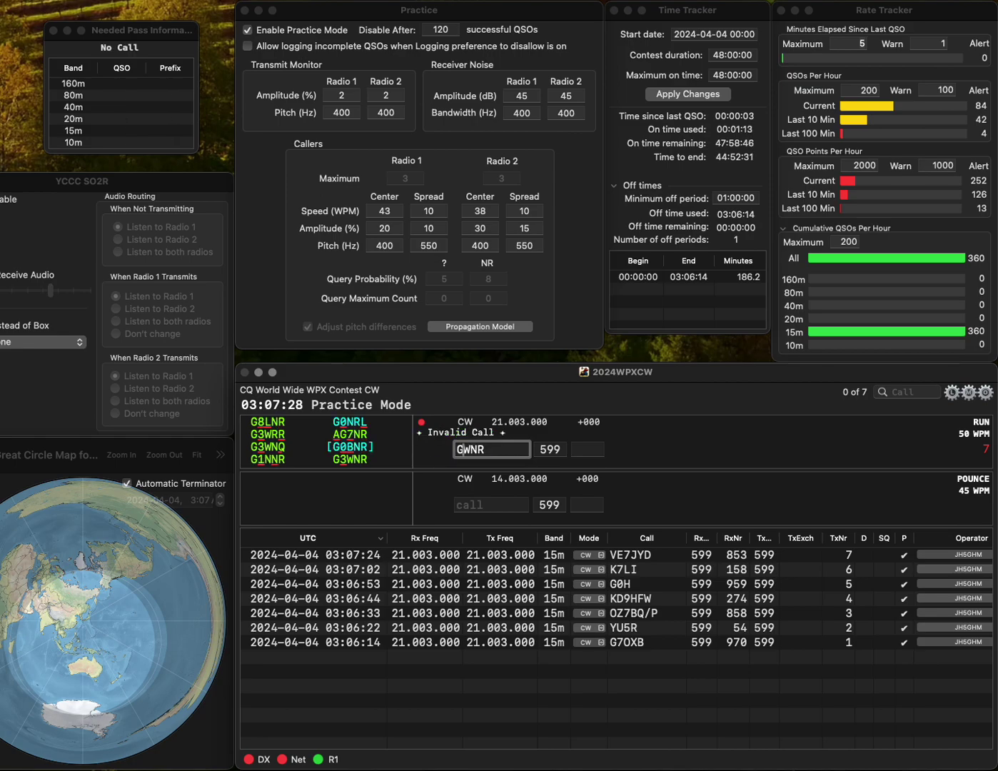
text(3)
key(Return)
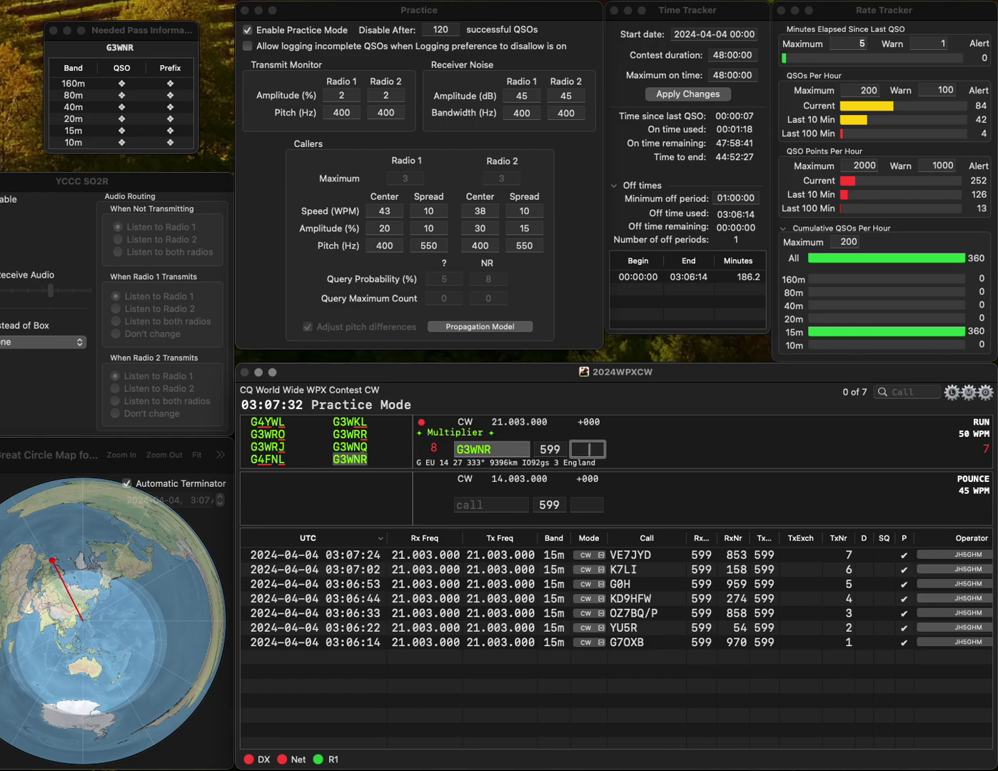
text(532)
key(Return)
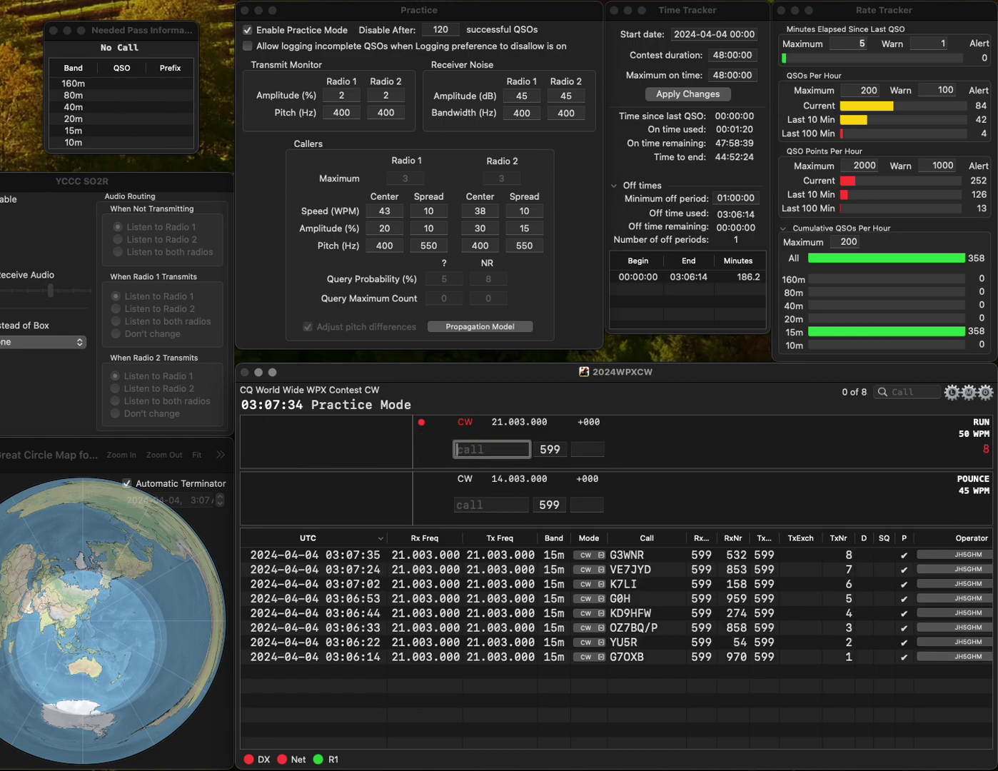
text(YL3AD)
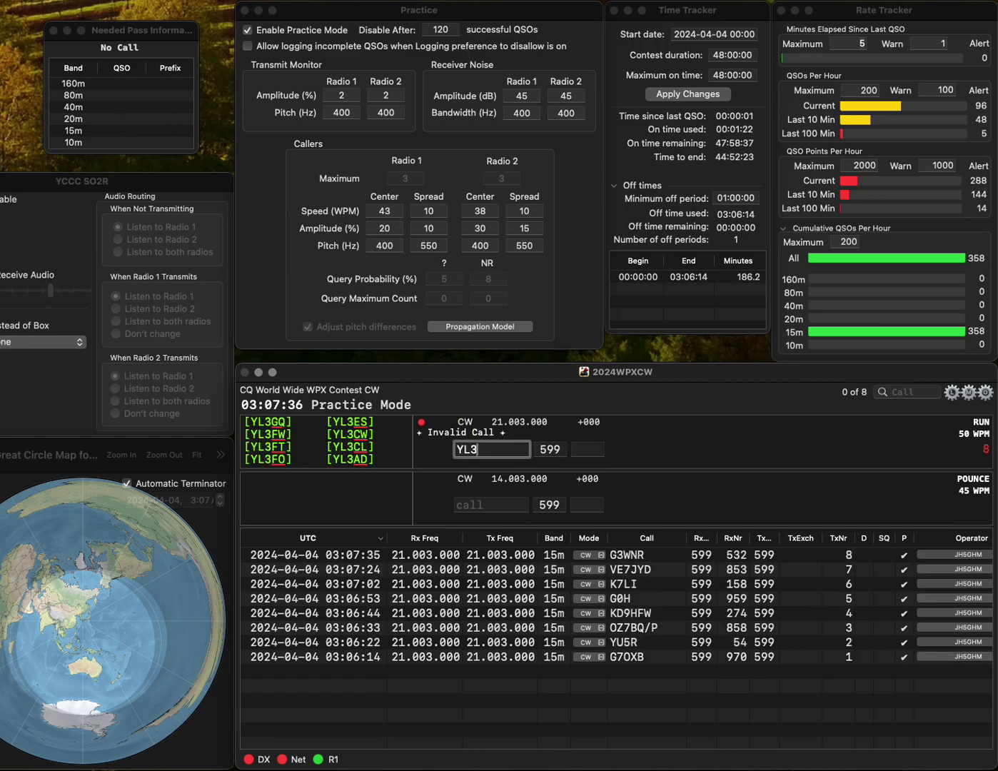
key(space)
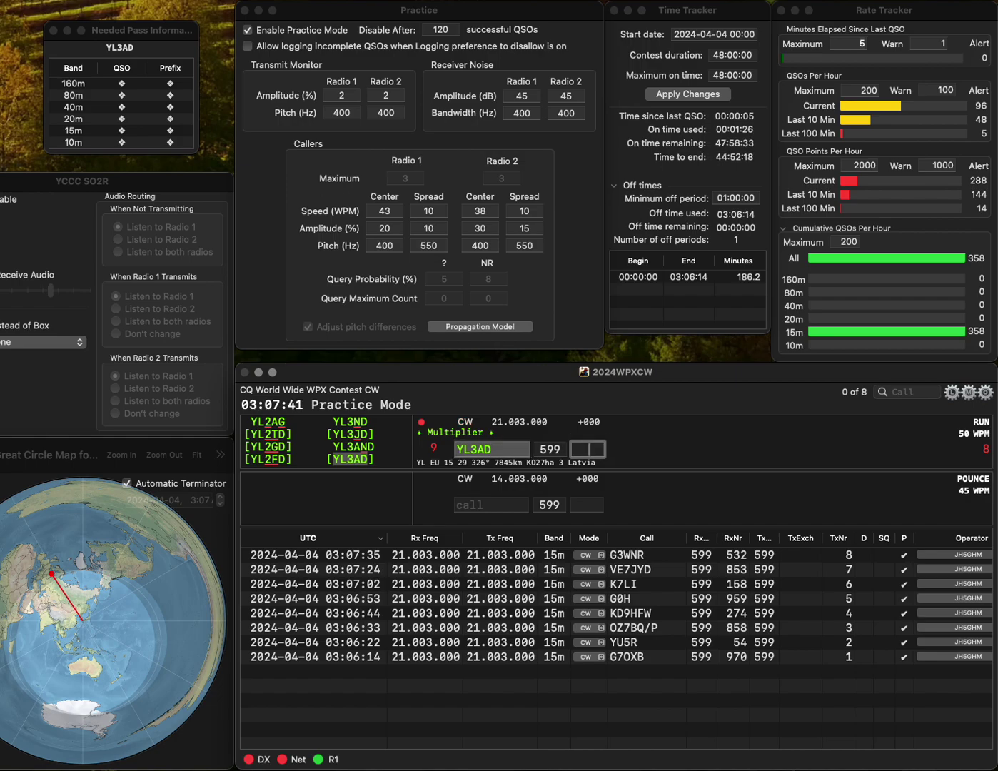
text(835)
key(Return)
text(EA)
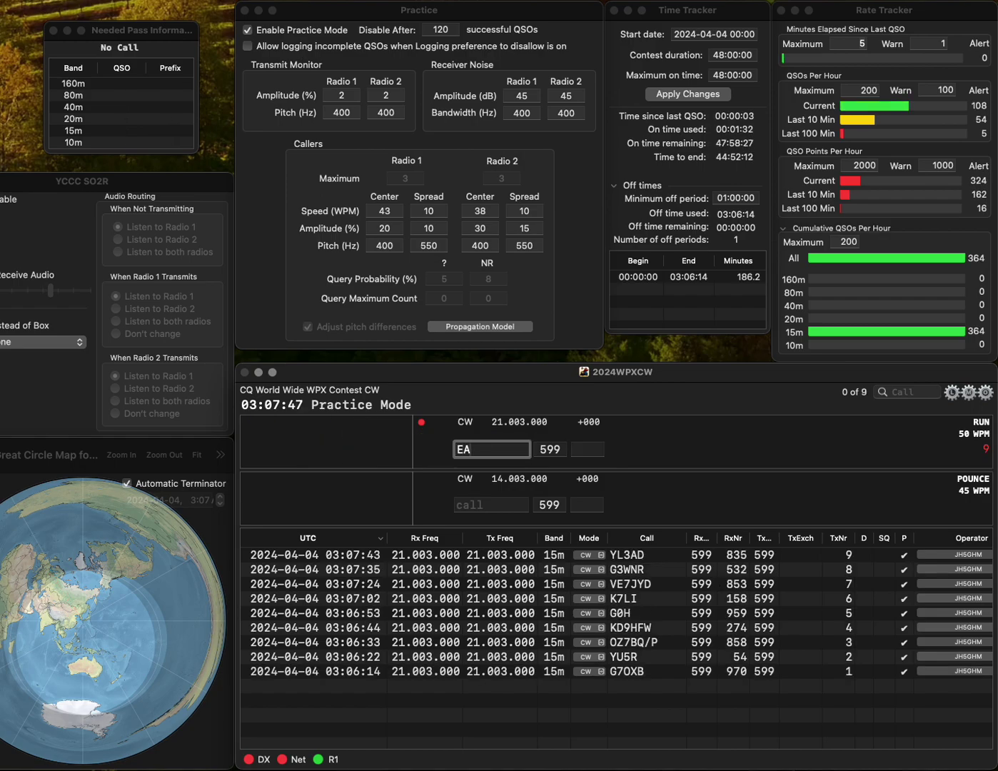
text(5J)
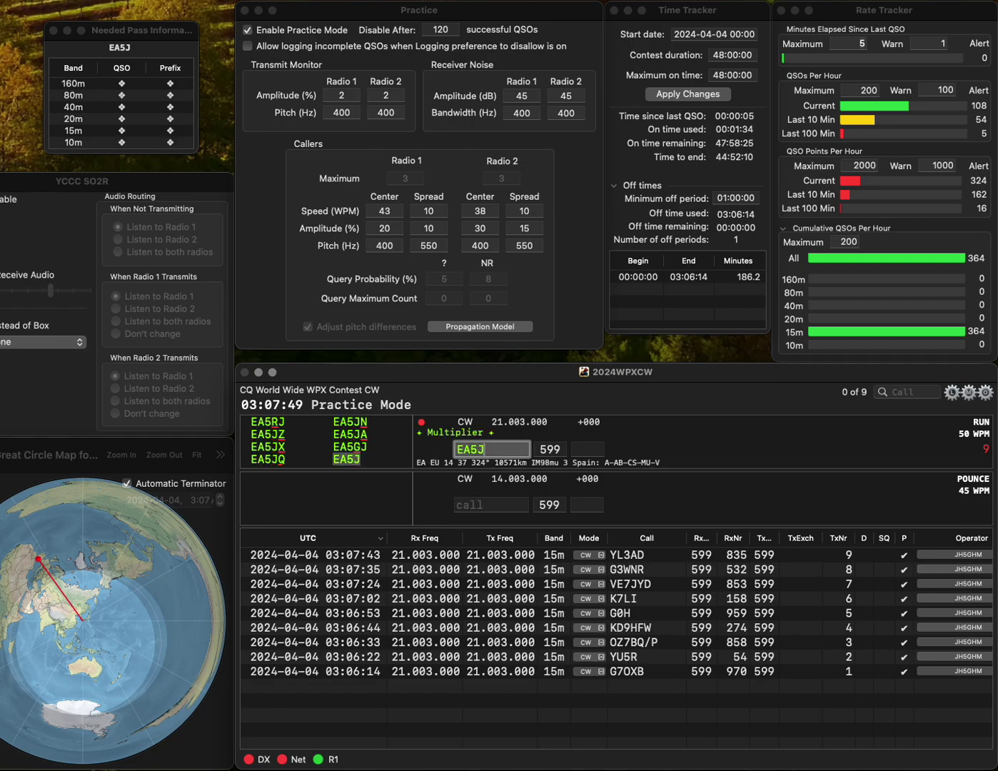
text(X)
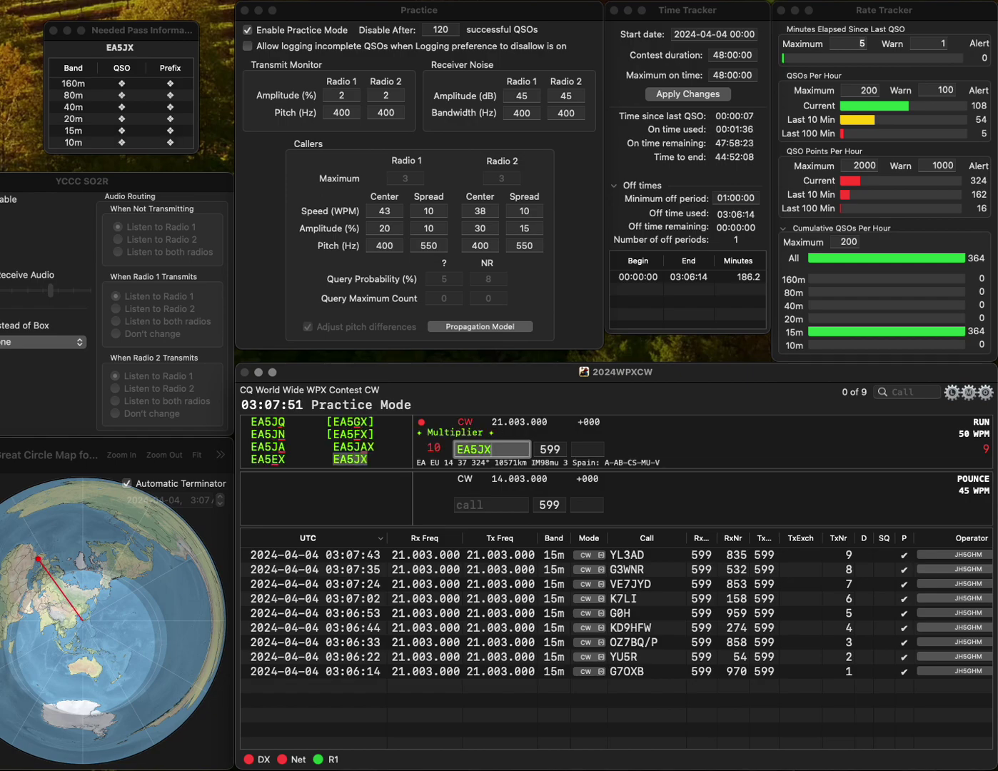
key(Return)
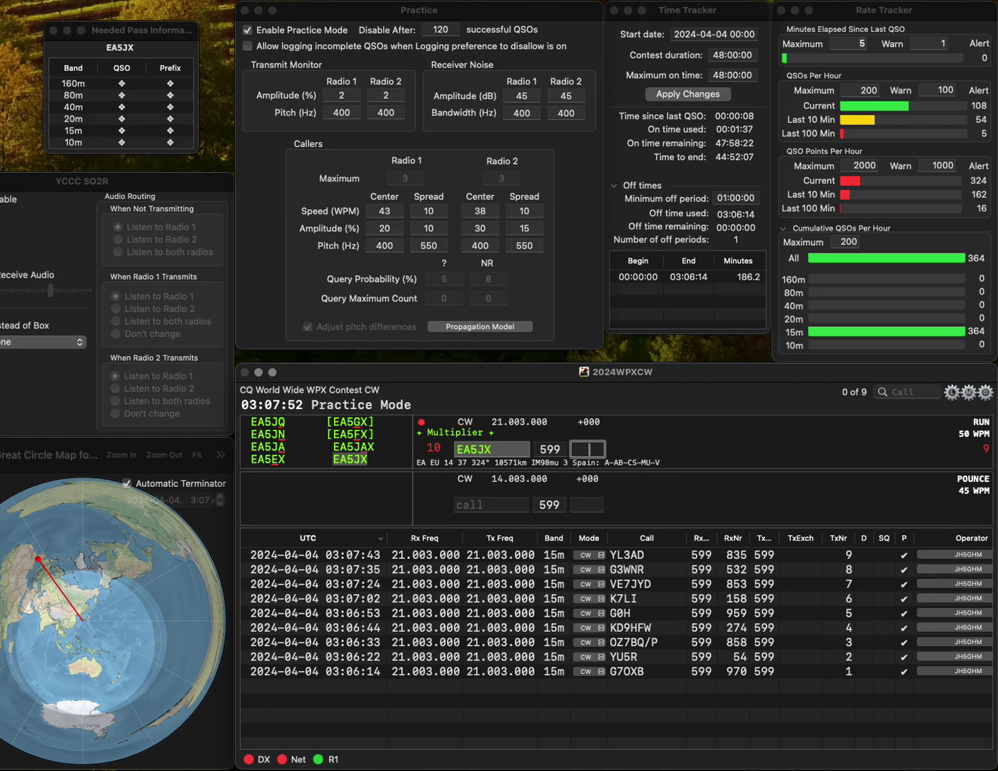
text(228)
key(Return)
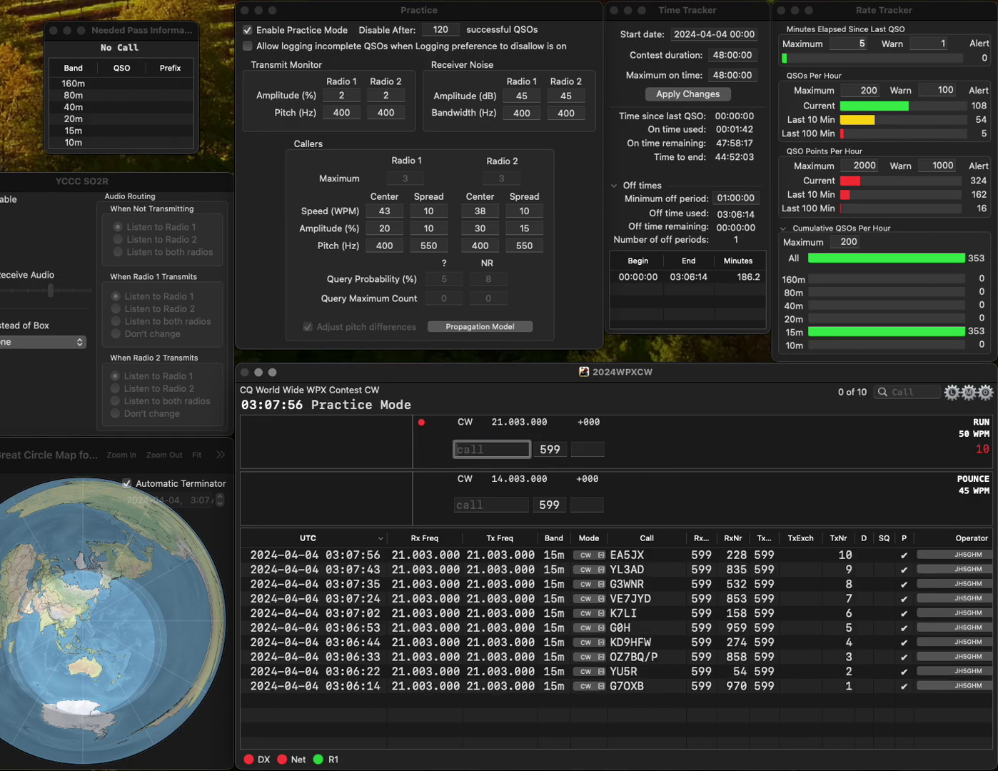
text(QVC)
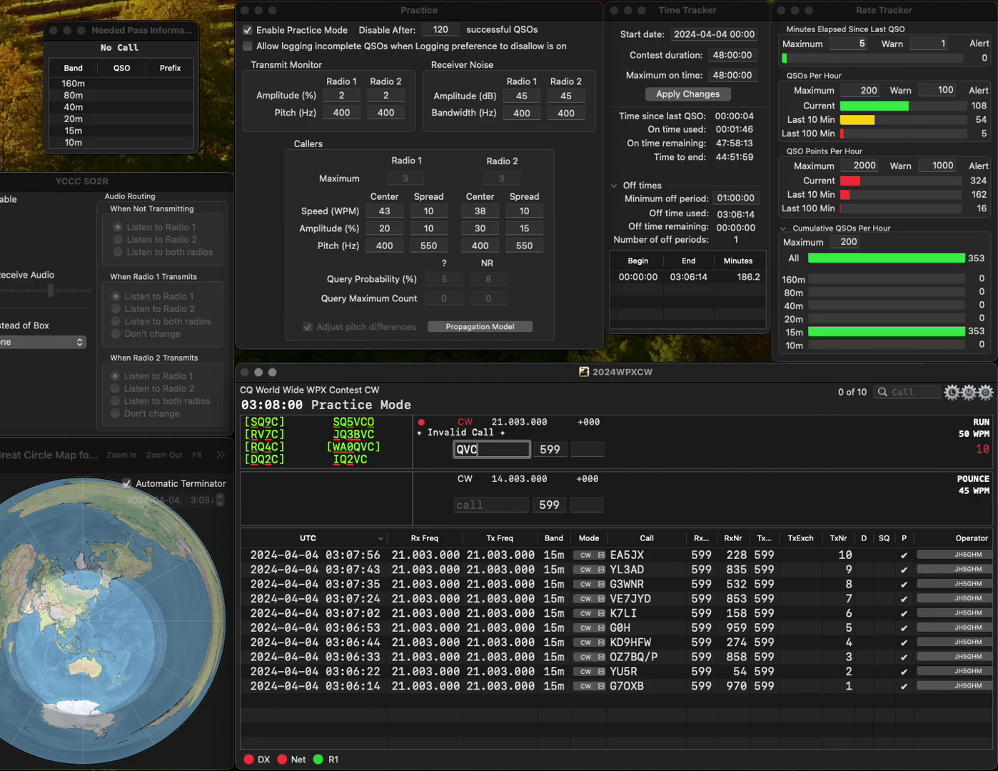
key(BackSpace)
key(Left)
key(Left)
text(K1)
key(End)
key(Return)
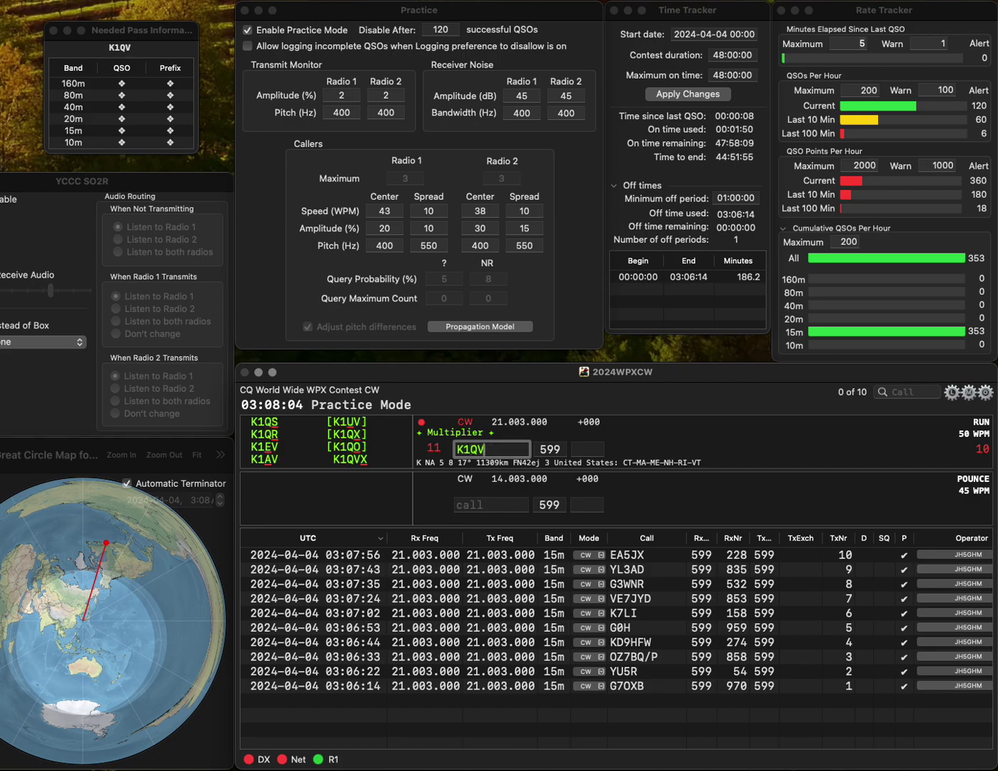
text(X)
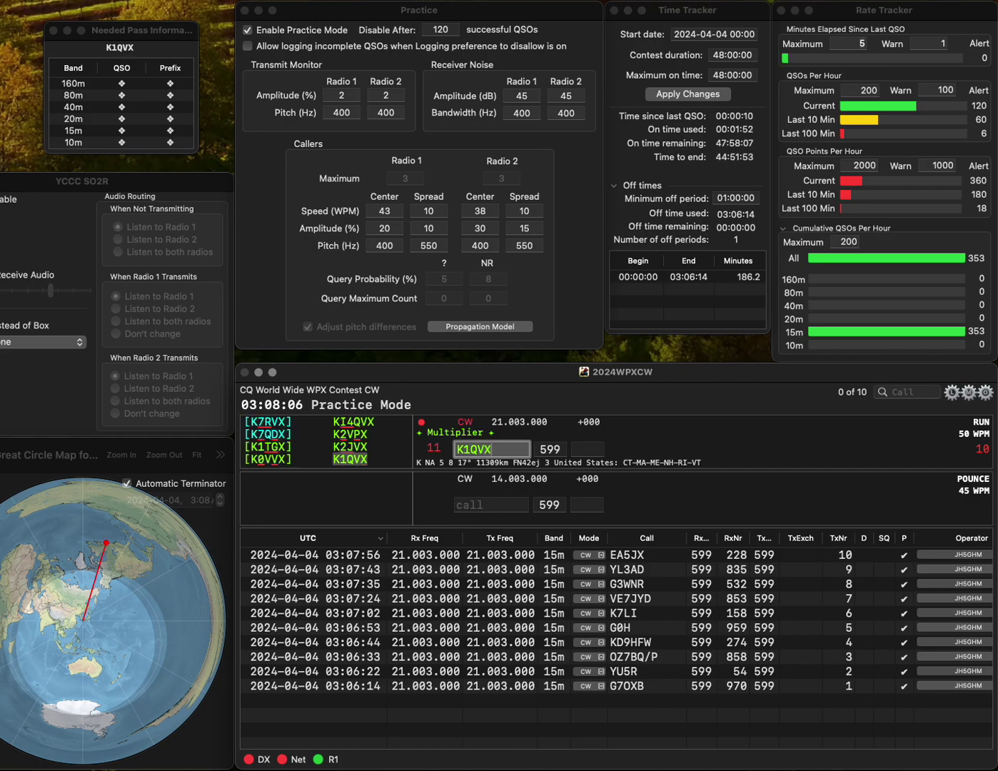
key(space)
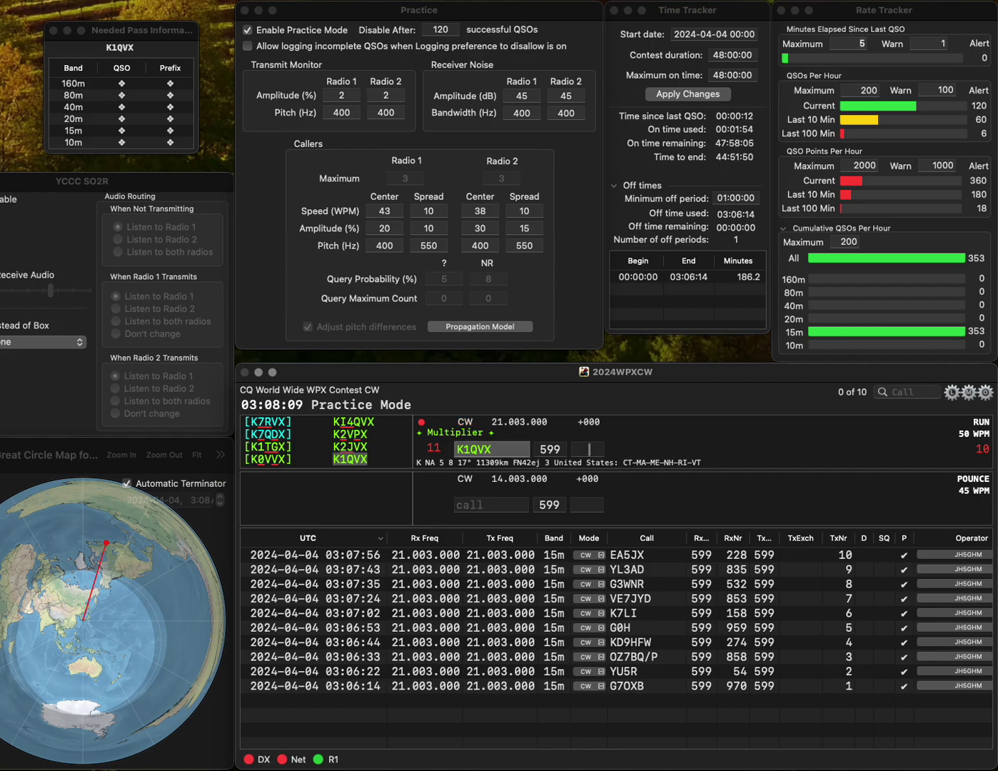
text(810)
key(Return)
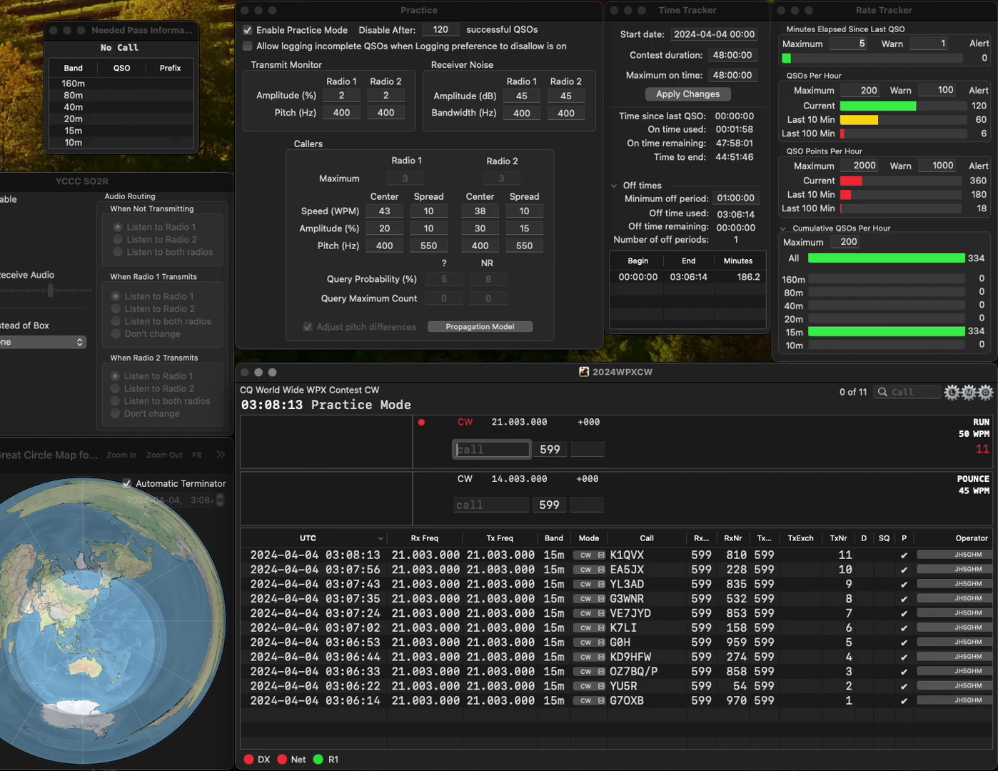
text(JO7)
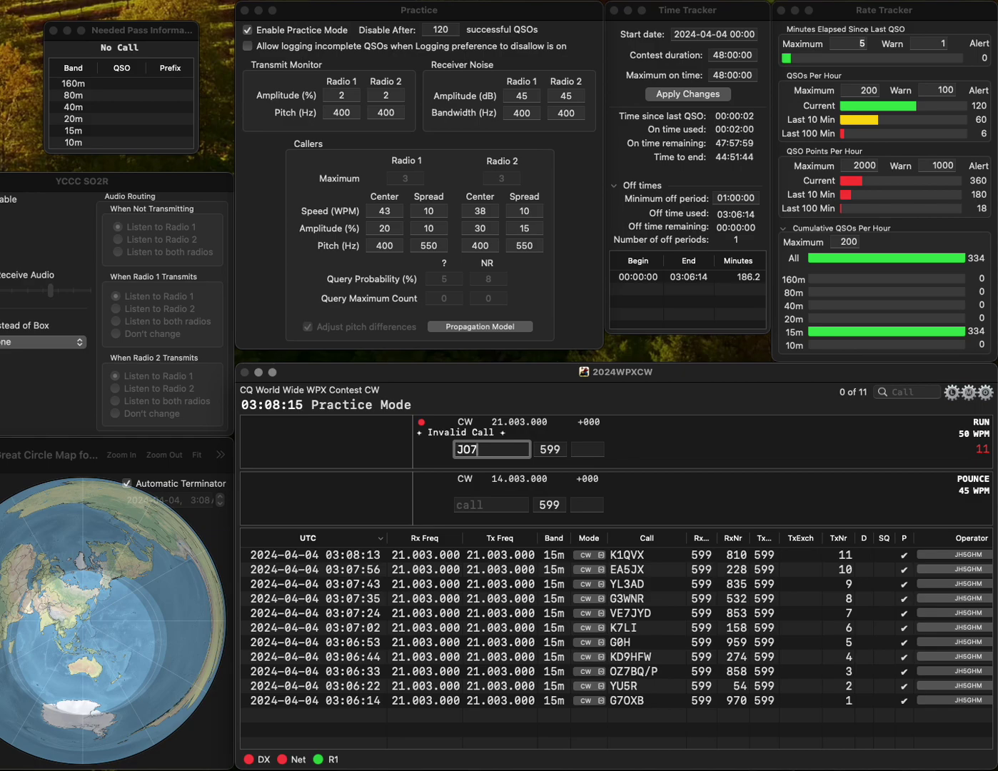
text(KMB)
key(Return)
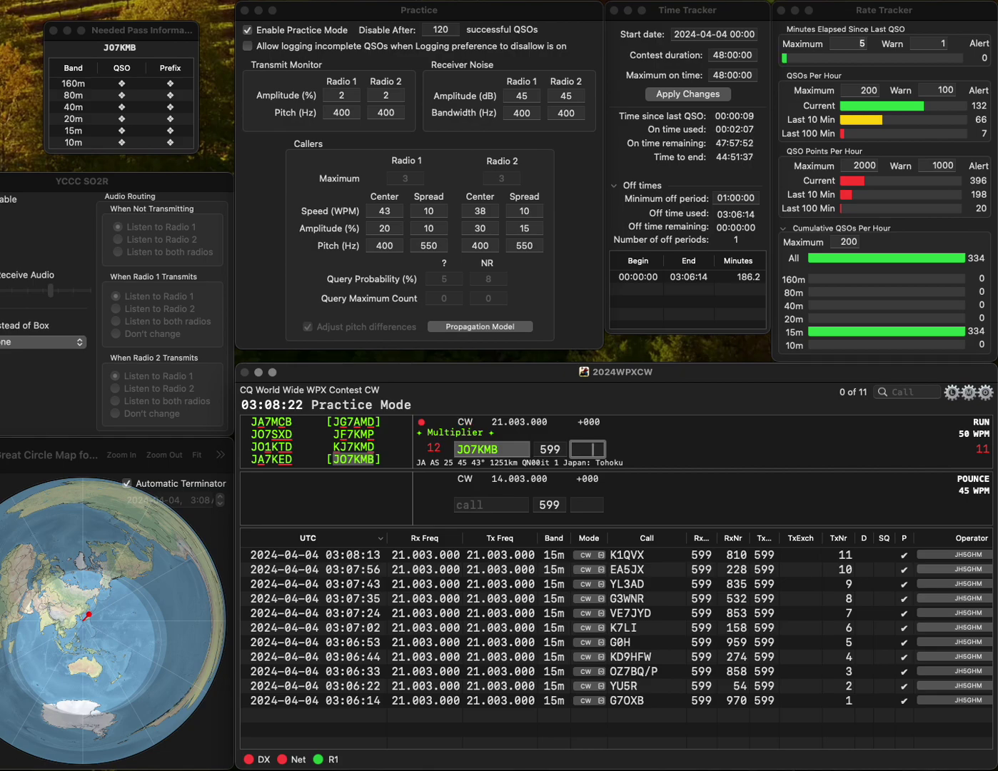
text(884)
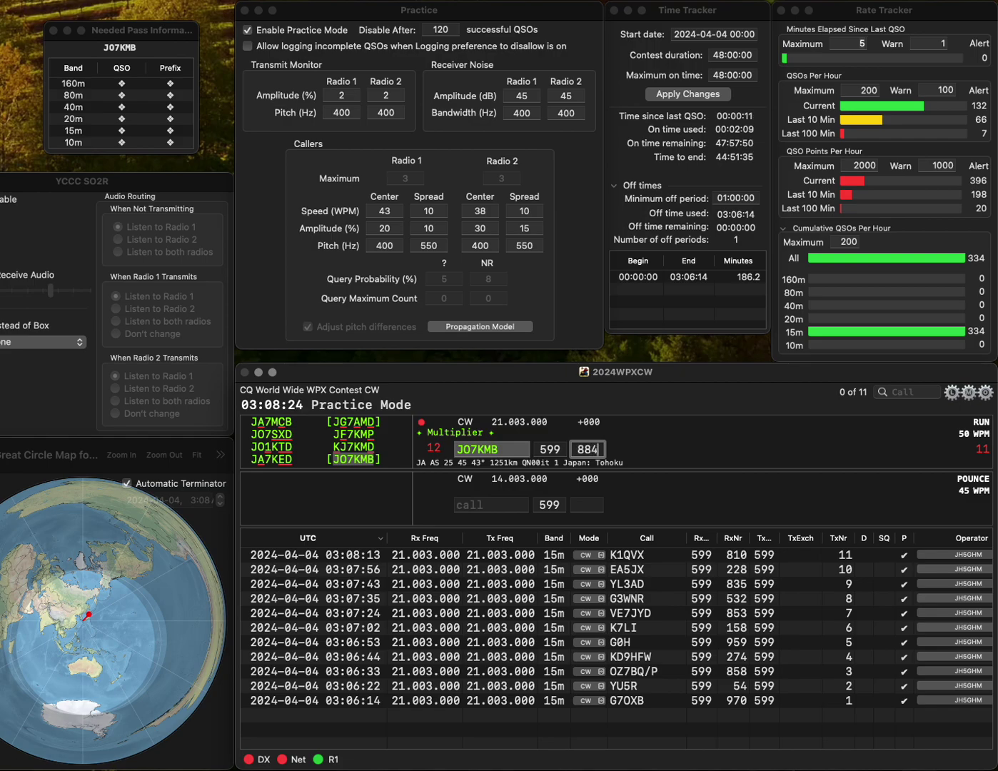
key(Return)
- Enter the partial call PYXP for the next caller in the run entry
text(WY)
text(XP)
key(Home)
key(Delete)
text(P)
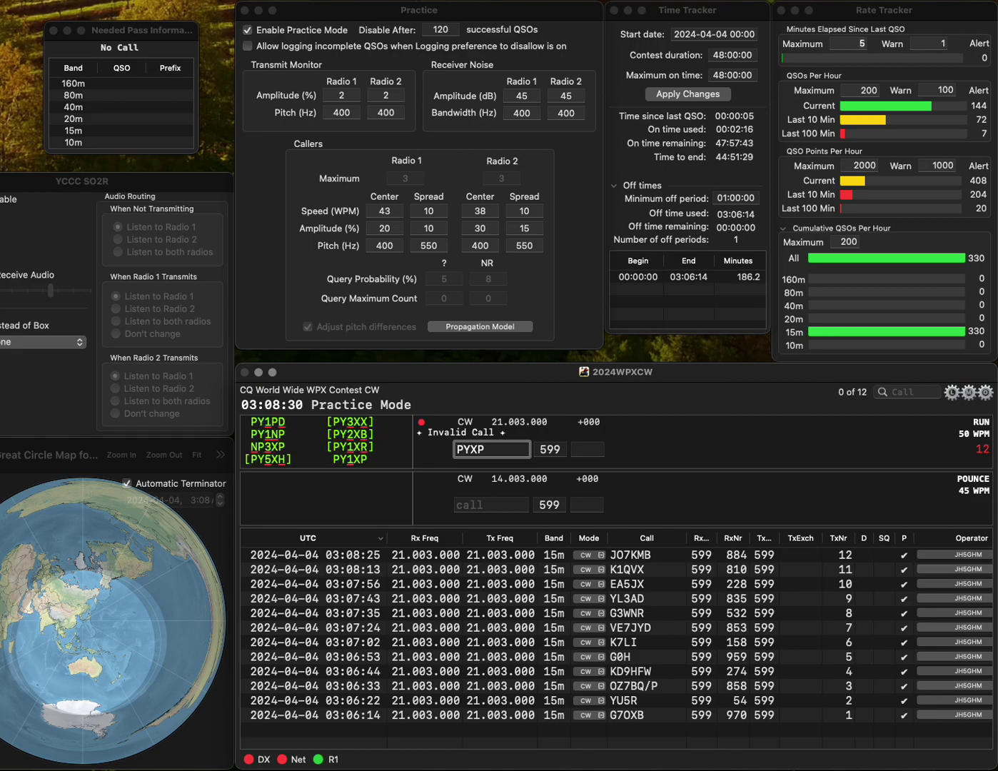
key(End)
key(BackSpace)
key(BackSpace)
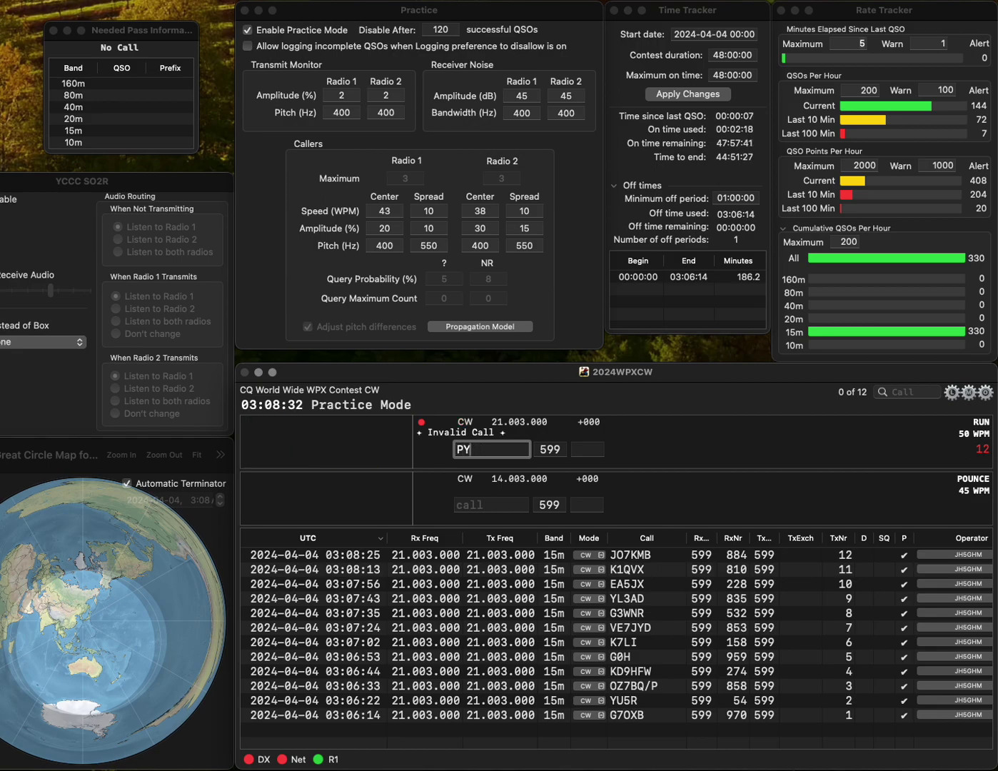
text(1)
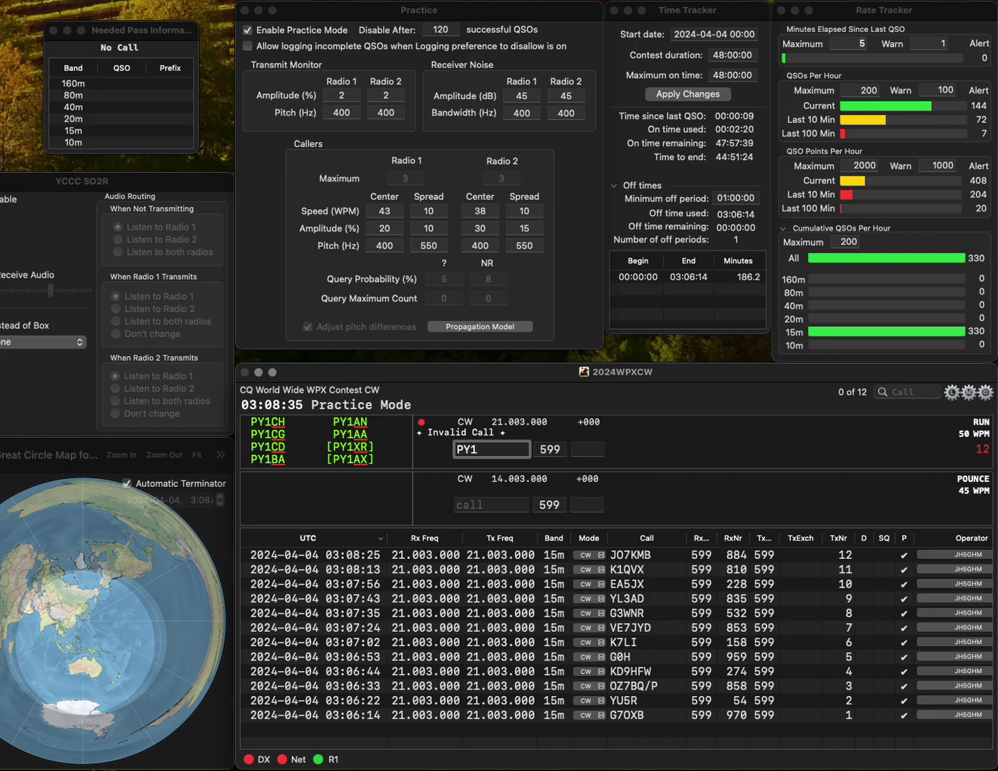
text(/PT)
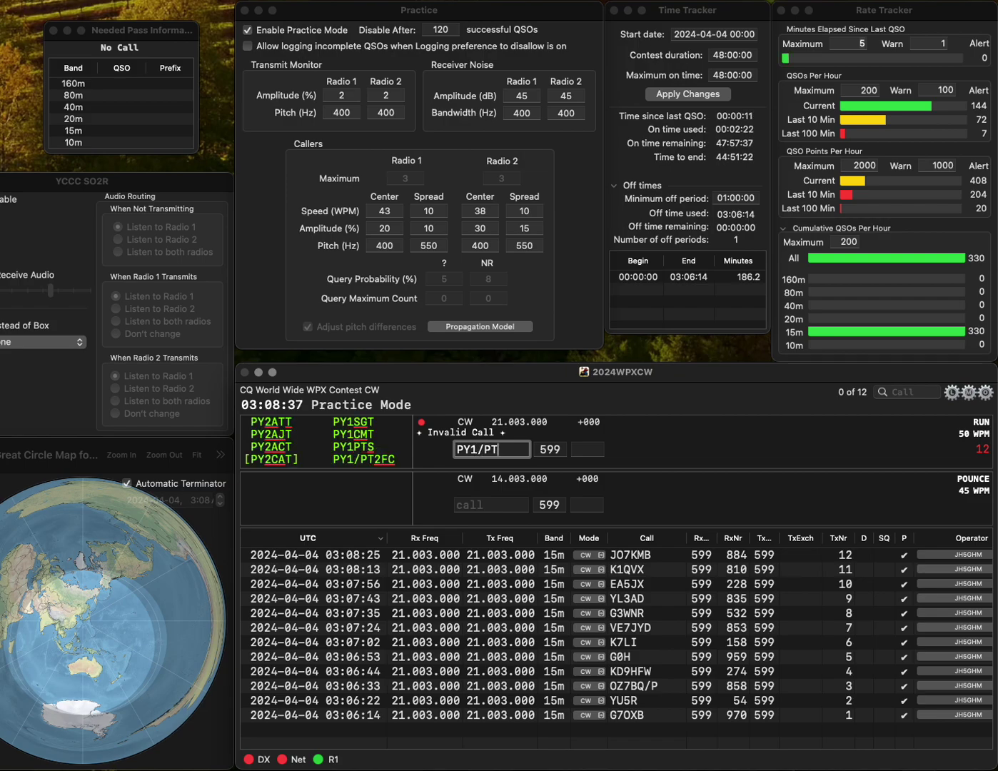
text(2FC)
key(Return)
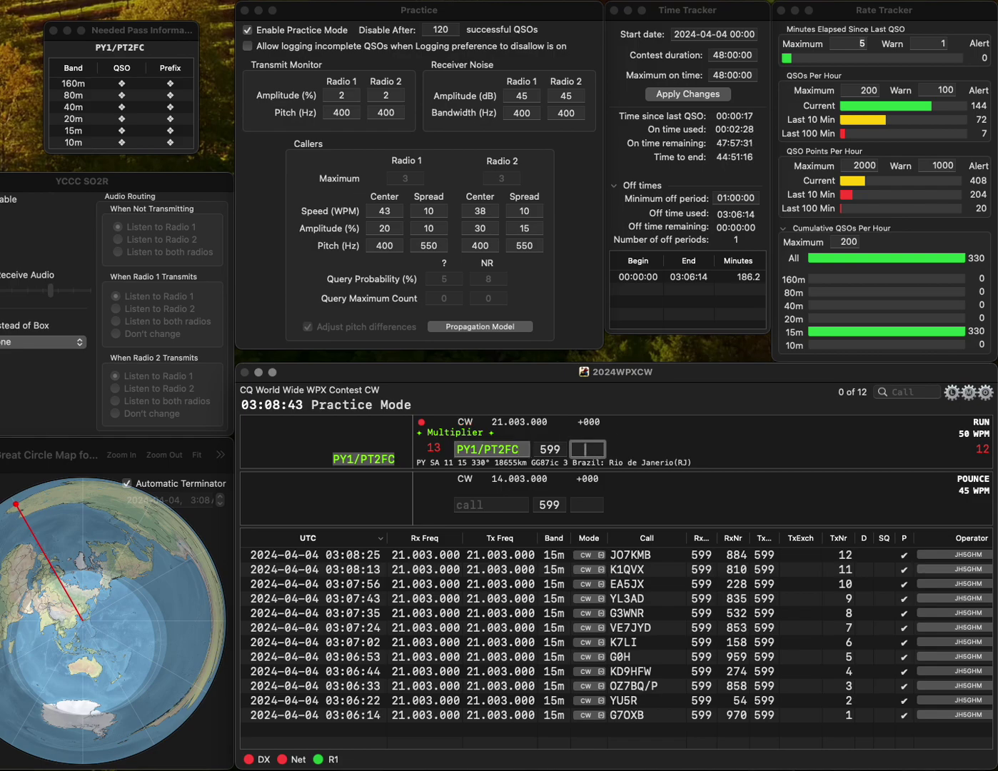
text(38)
key(Return)
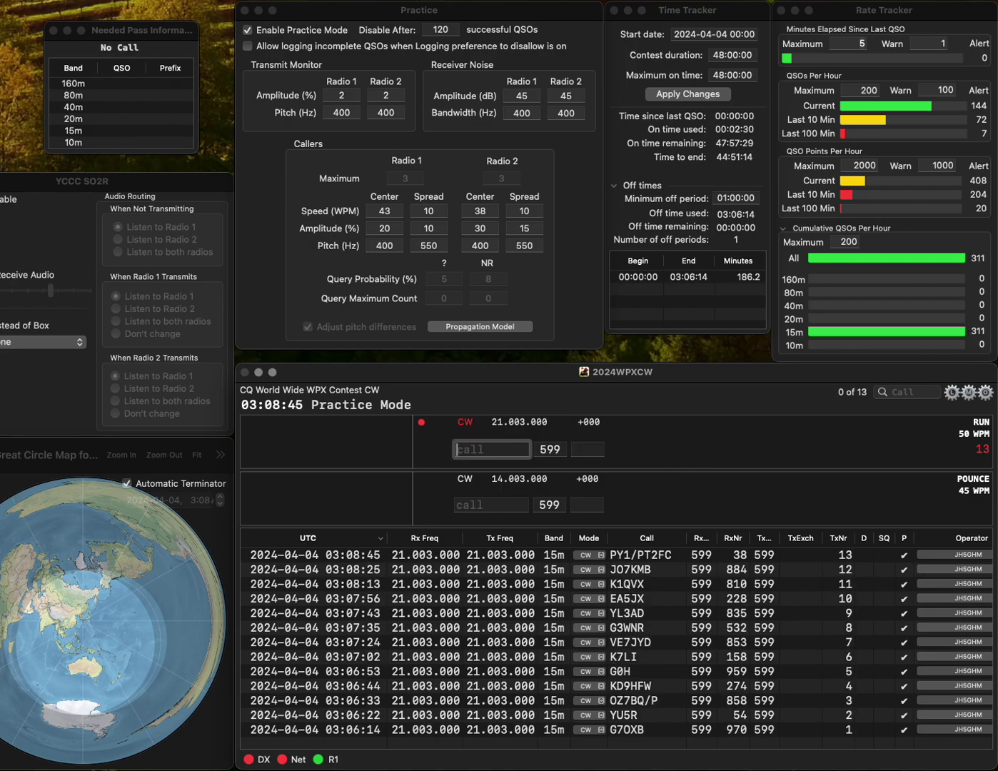
text(KE)
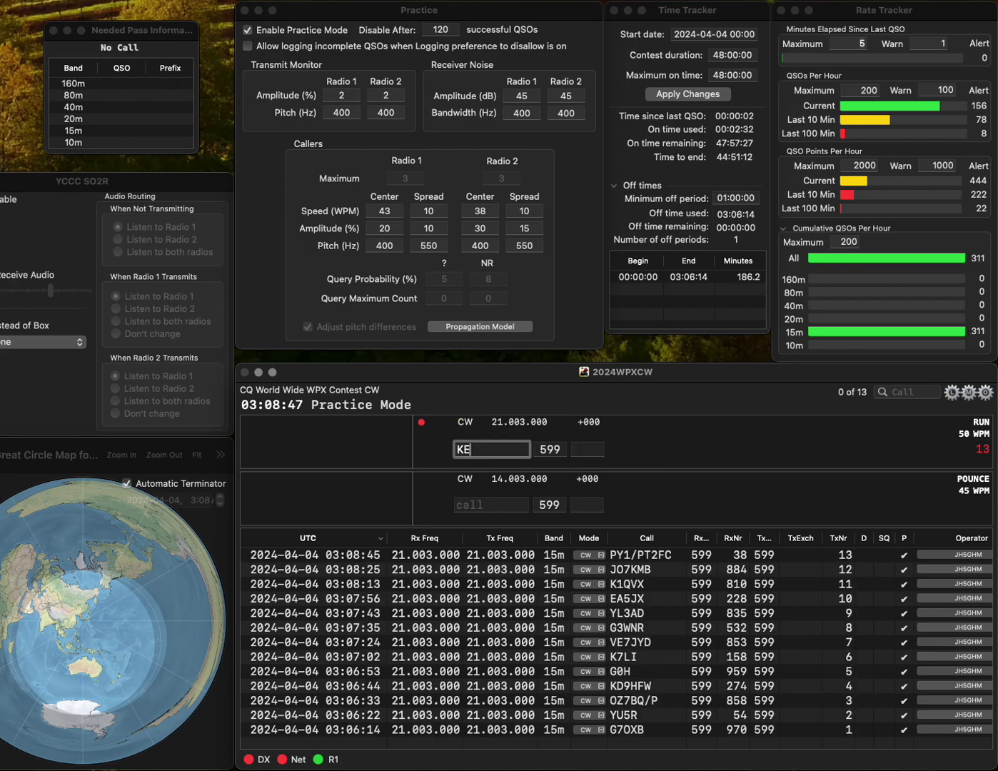
text(0JH)
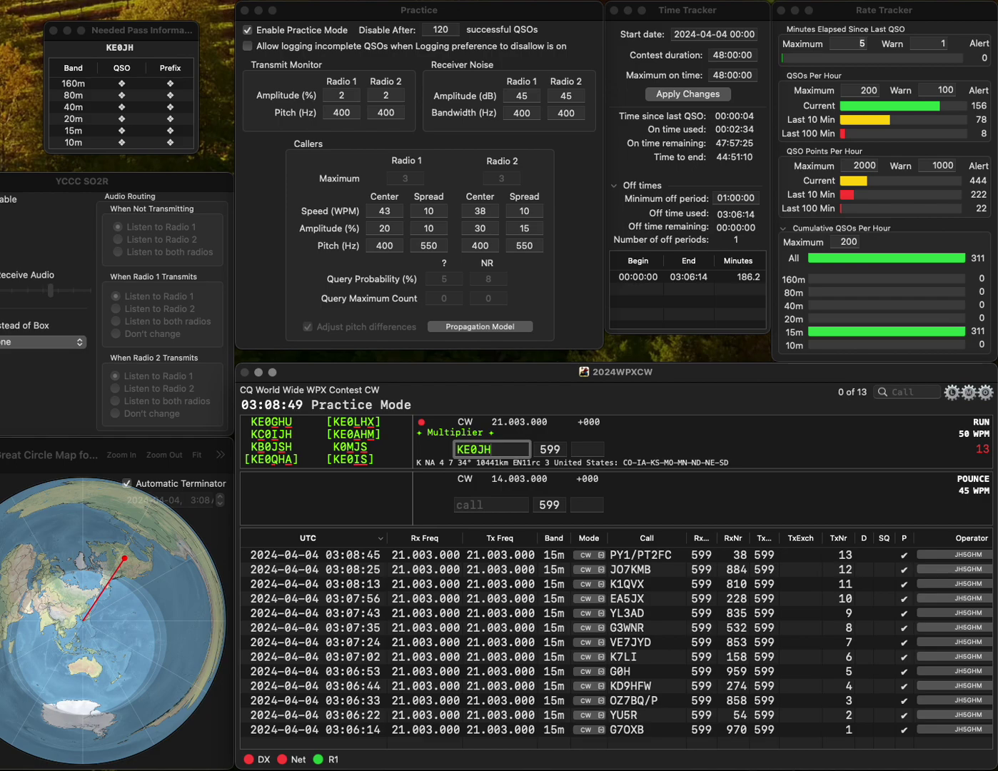
key(BackSpace)
key(BackSpace)
text(PSR)
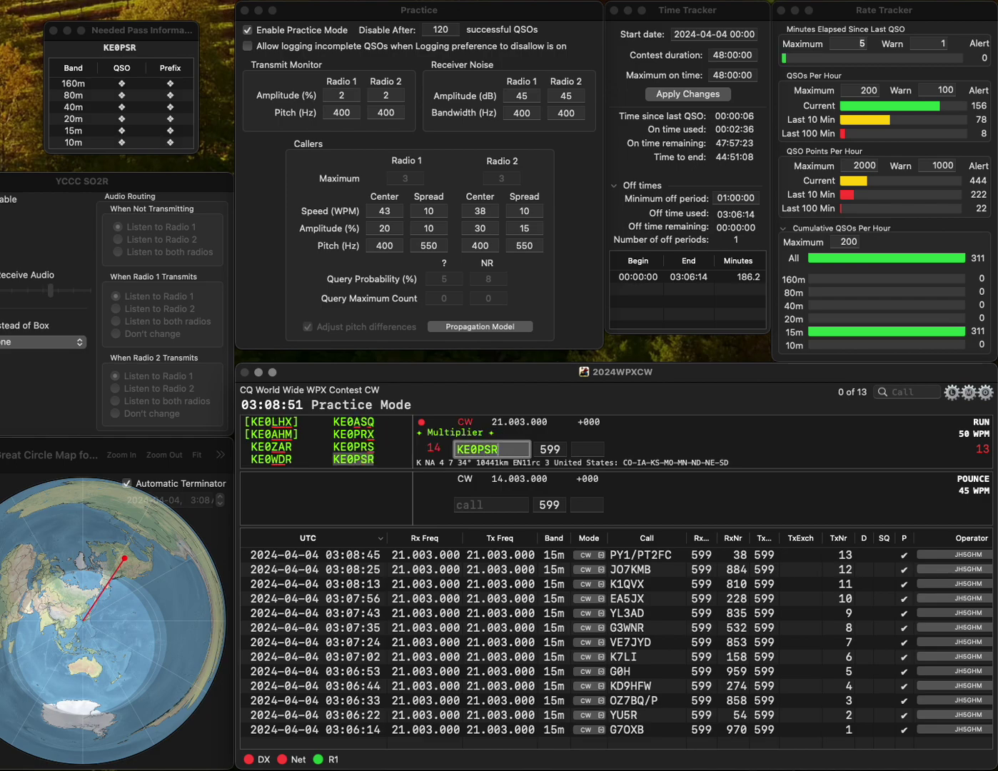
key(space)
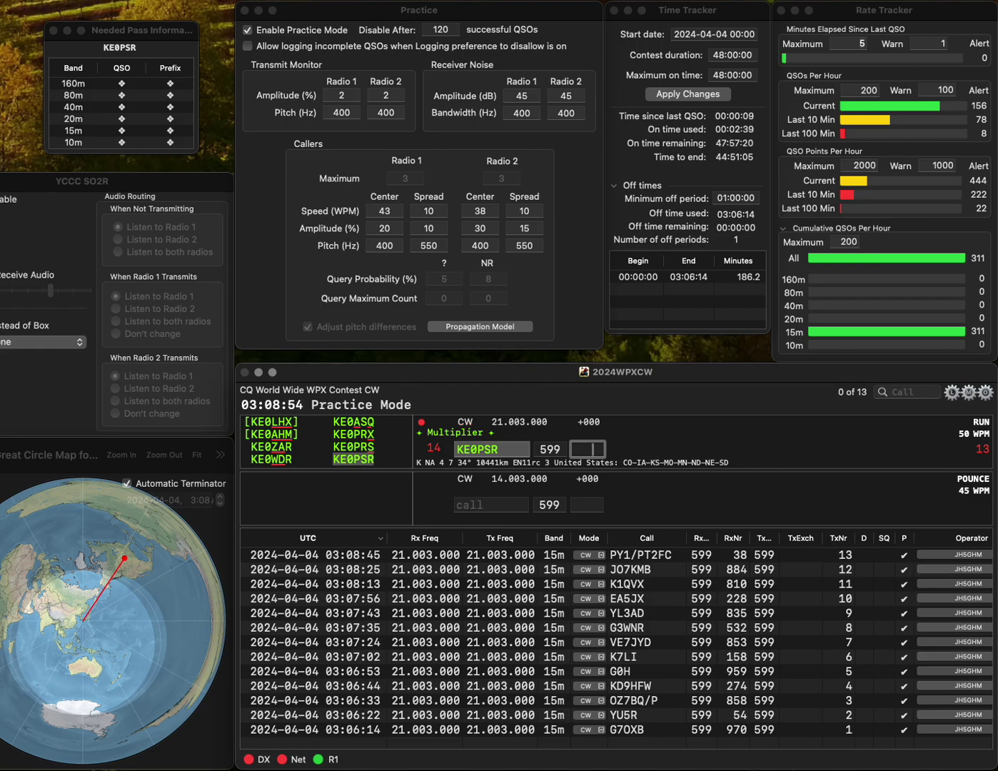
text(967)
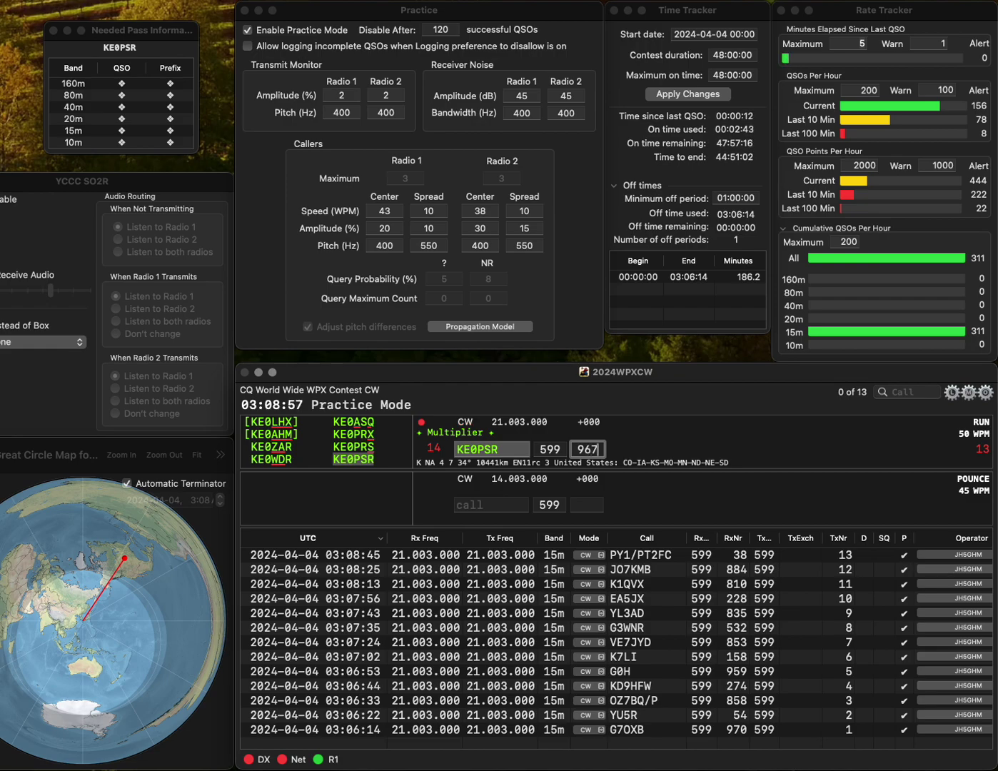
key(Return)
text(DG8LG)
key(Return)
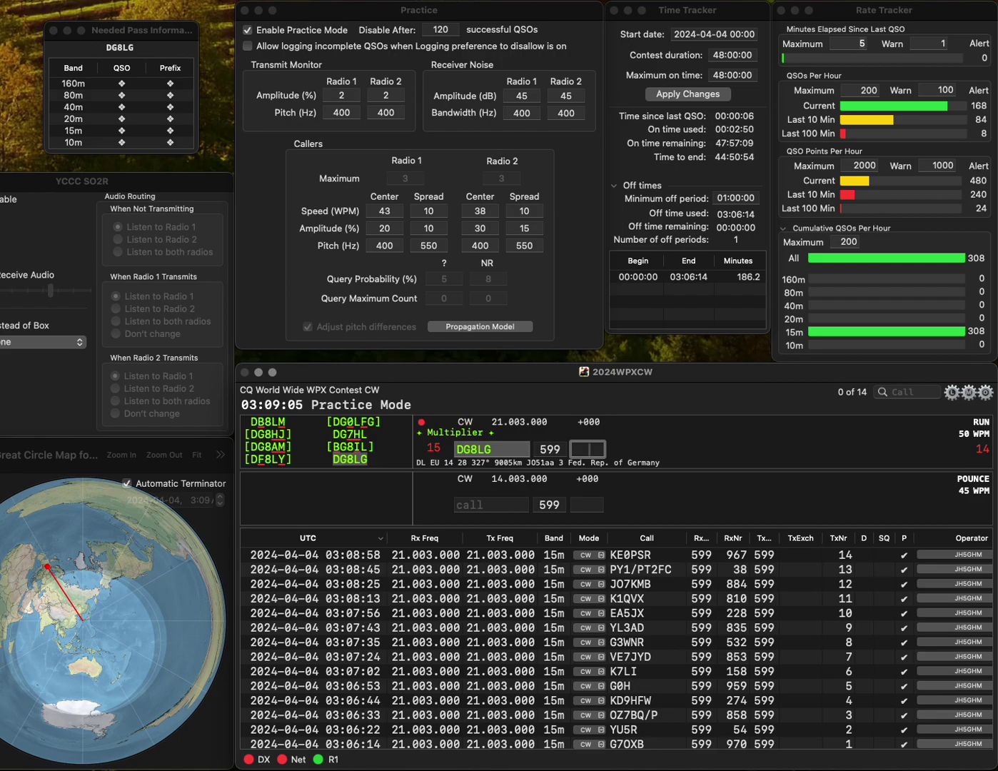
text(551)
key(Return)
text(SV)
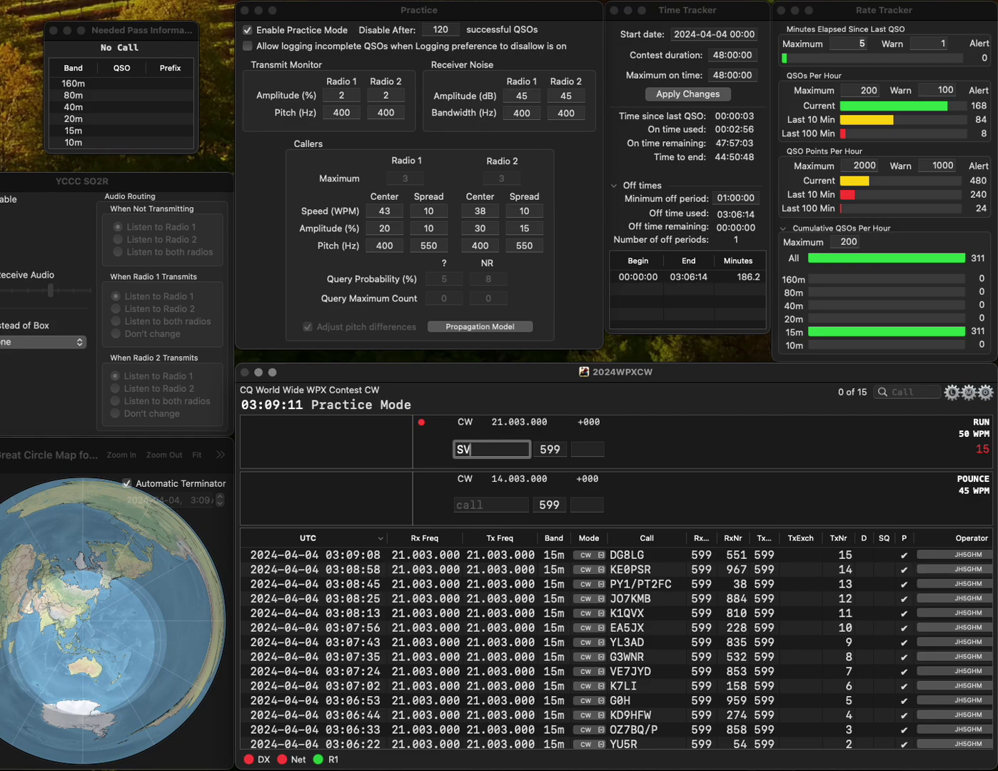
text(1TEV)
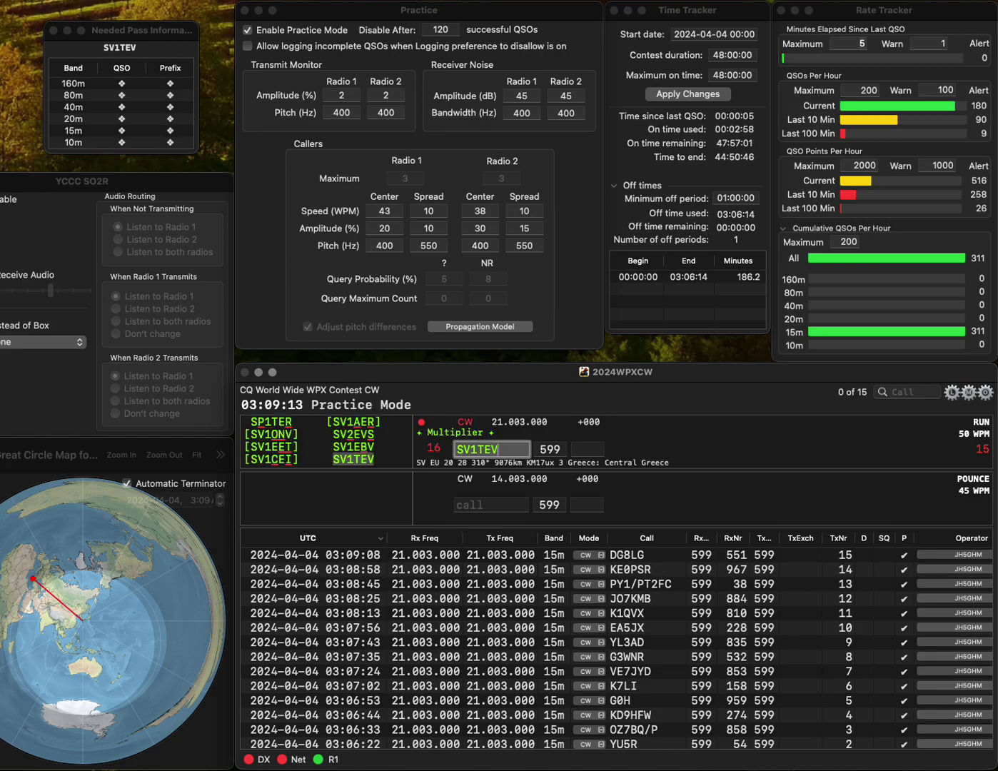
key(Return)
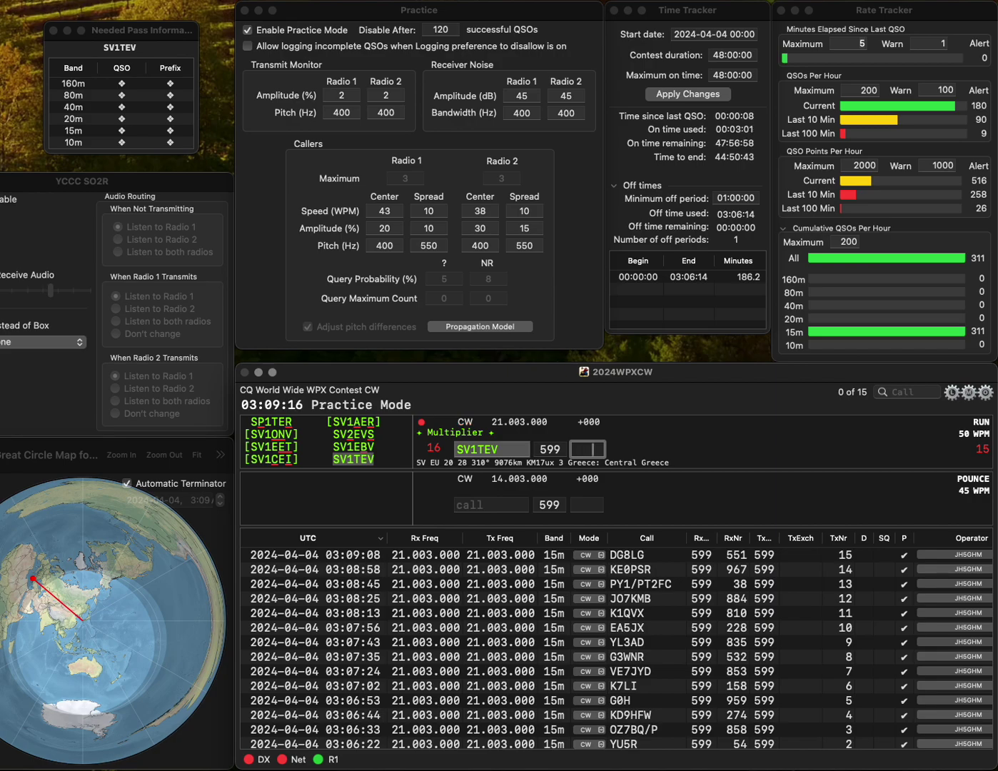
text(443)
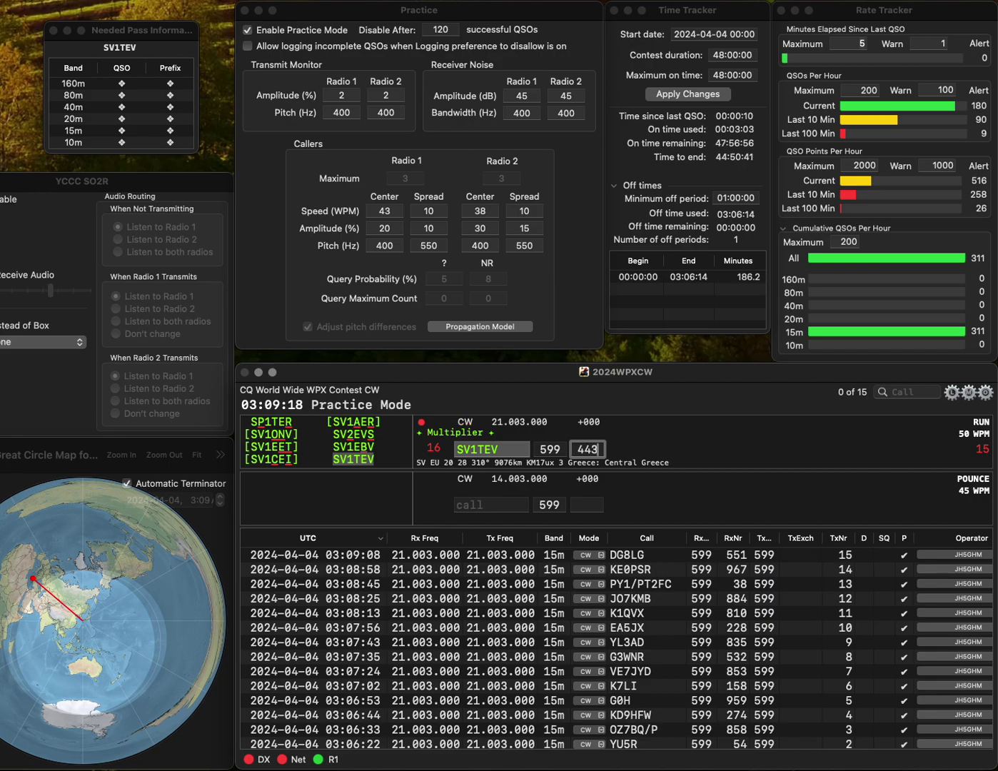
key(Return)
text(PP56B)
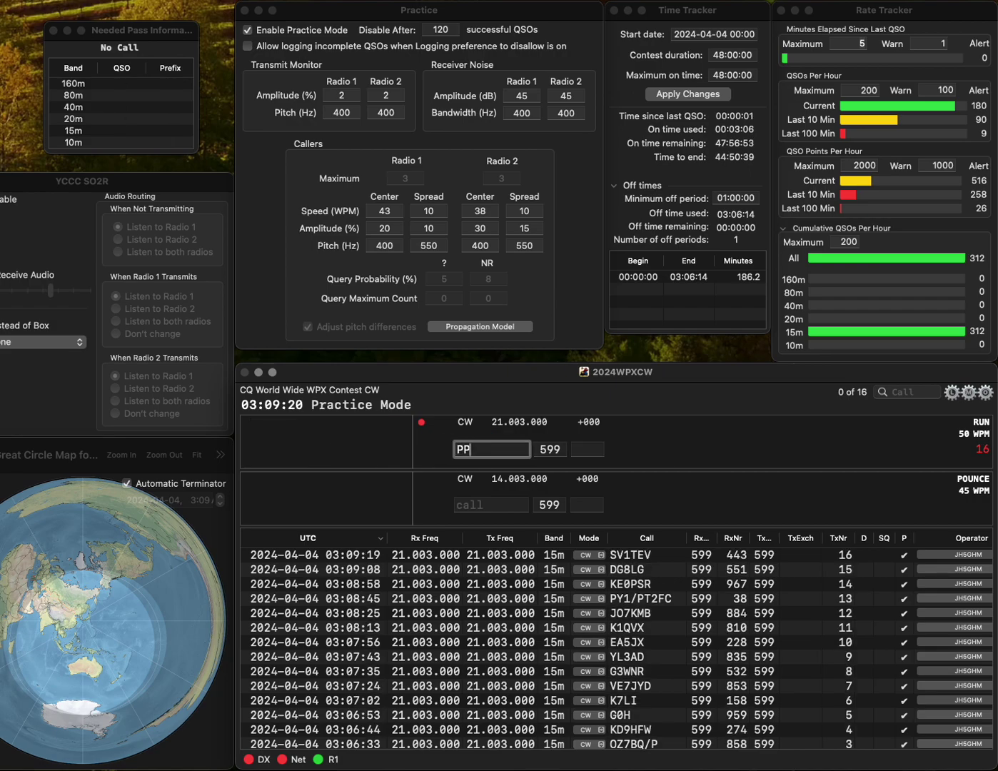
key(BackSpace)
key(BackSpace)
key(BackSpace)
text(6PB)
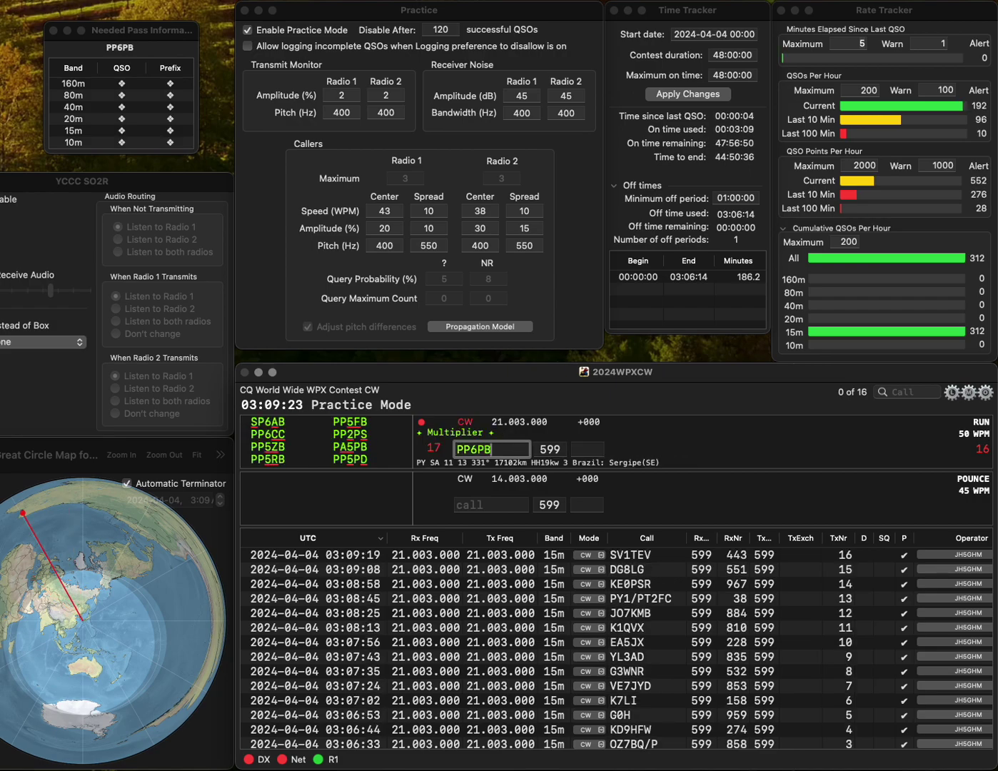
key(BackSpace)
text(V)
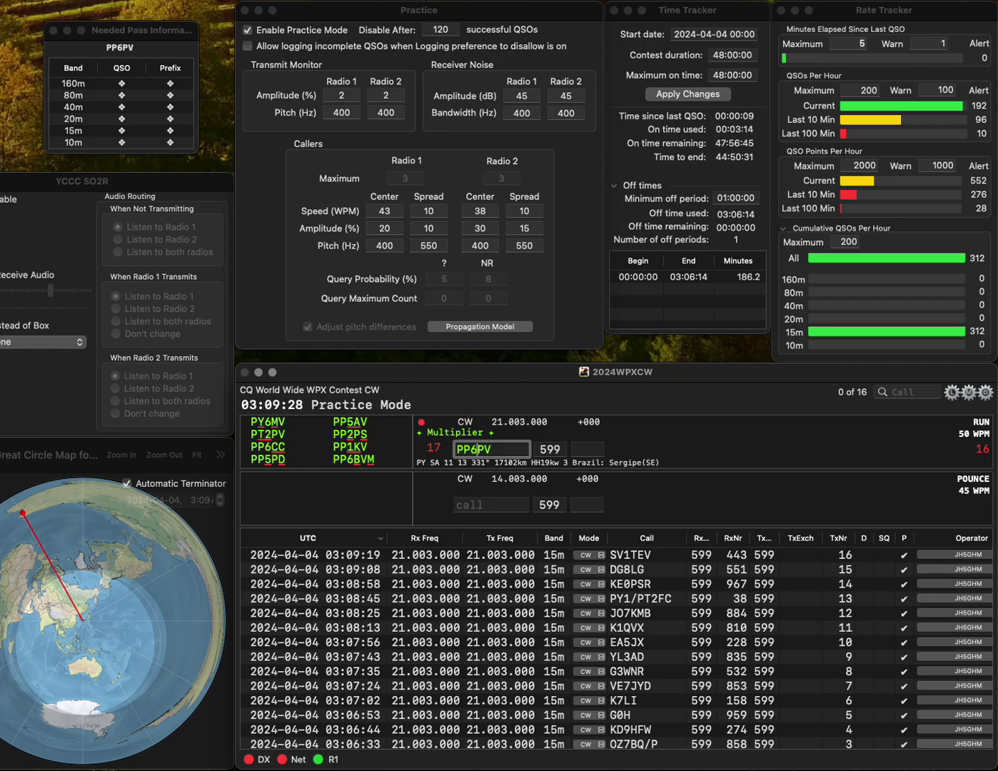
text(6)
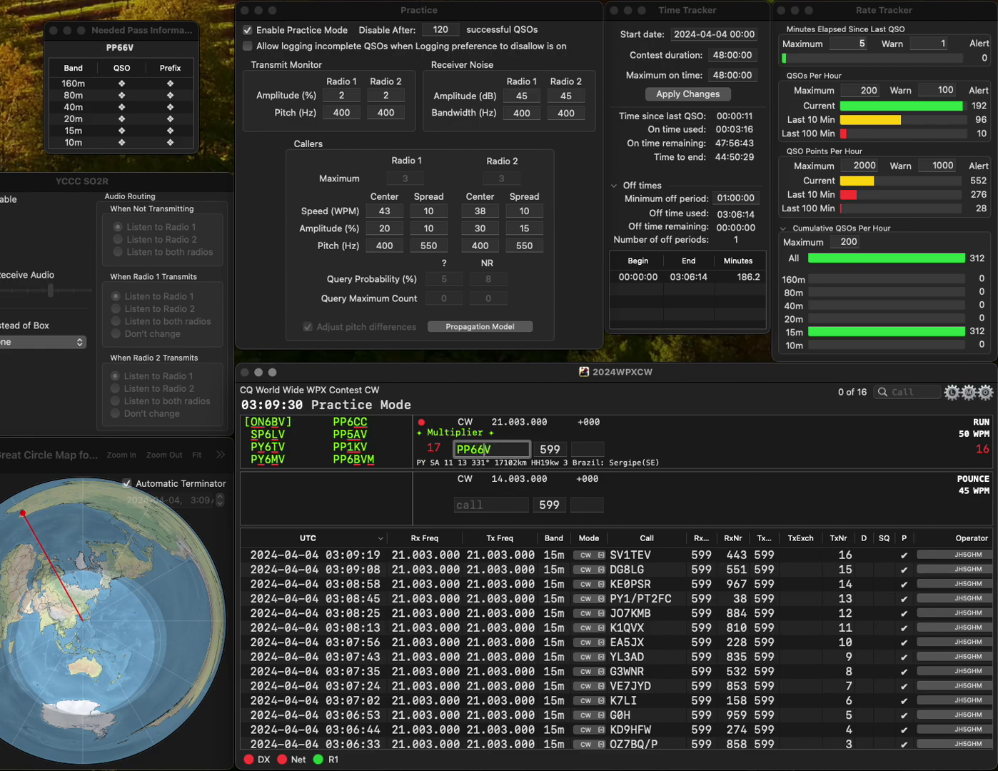
key(BackSpace)
key(Delete)
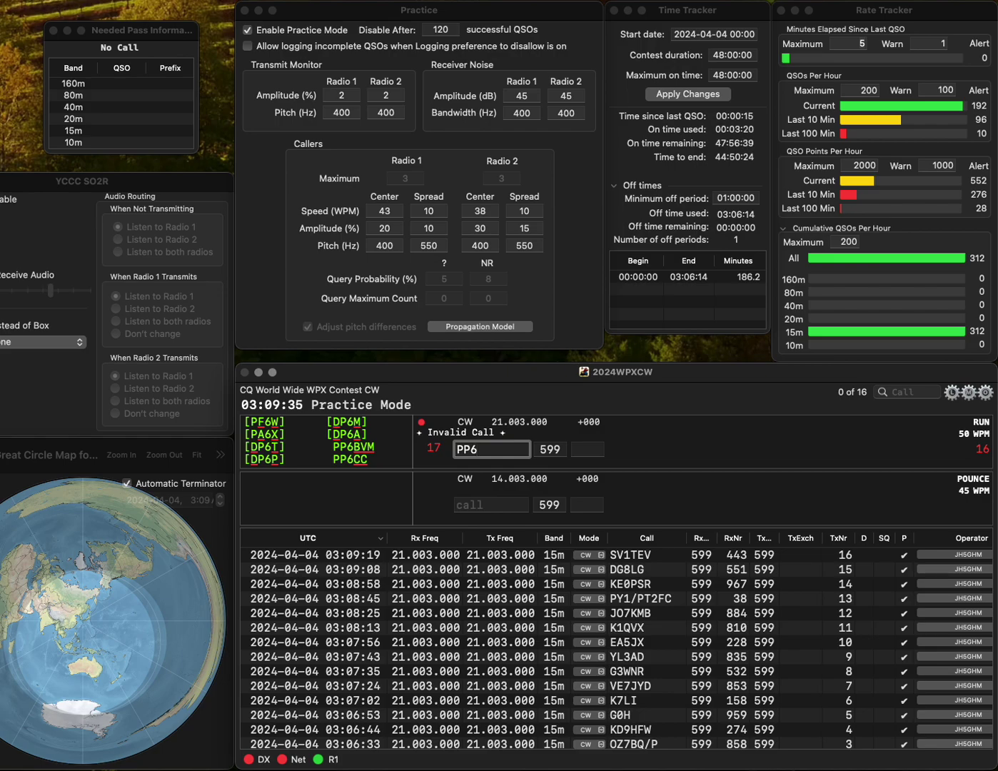
text(V)
key(BackSpace)
text(BVM)
key(Return)
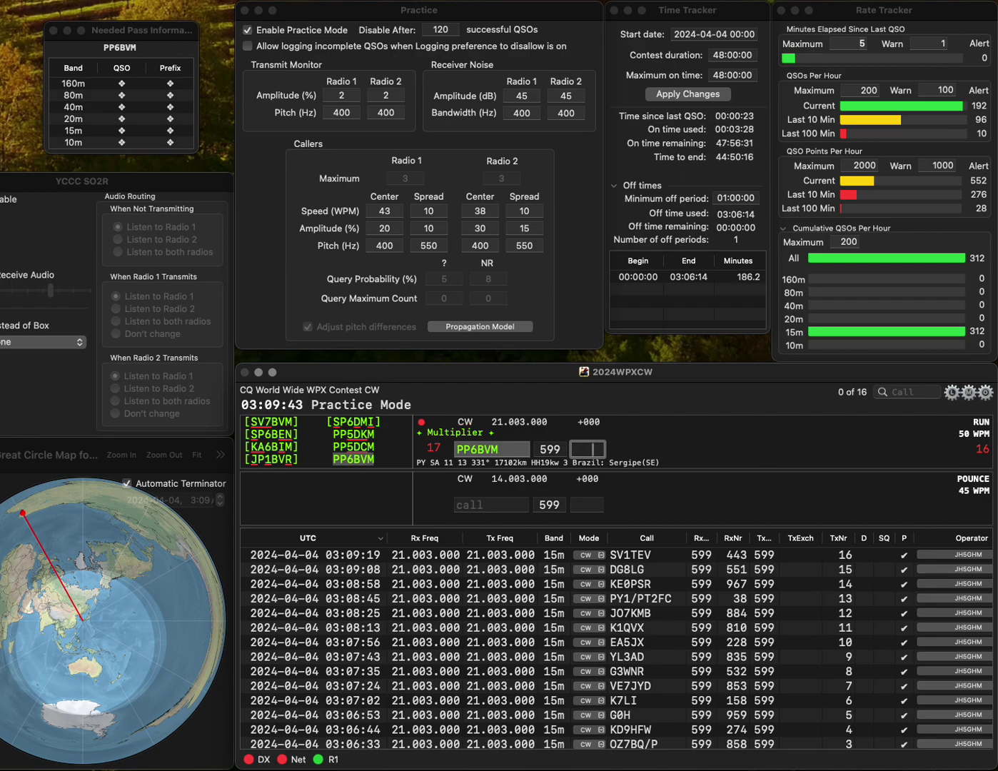
text(287)
key(Return)
text(WV8CC)
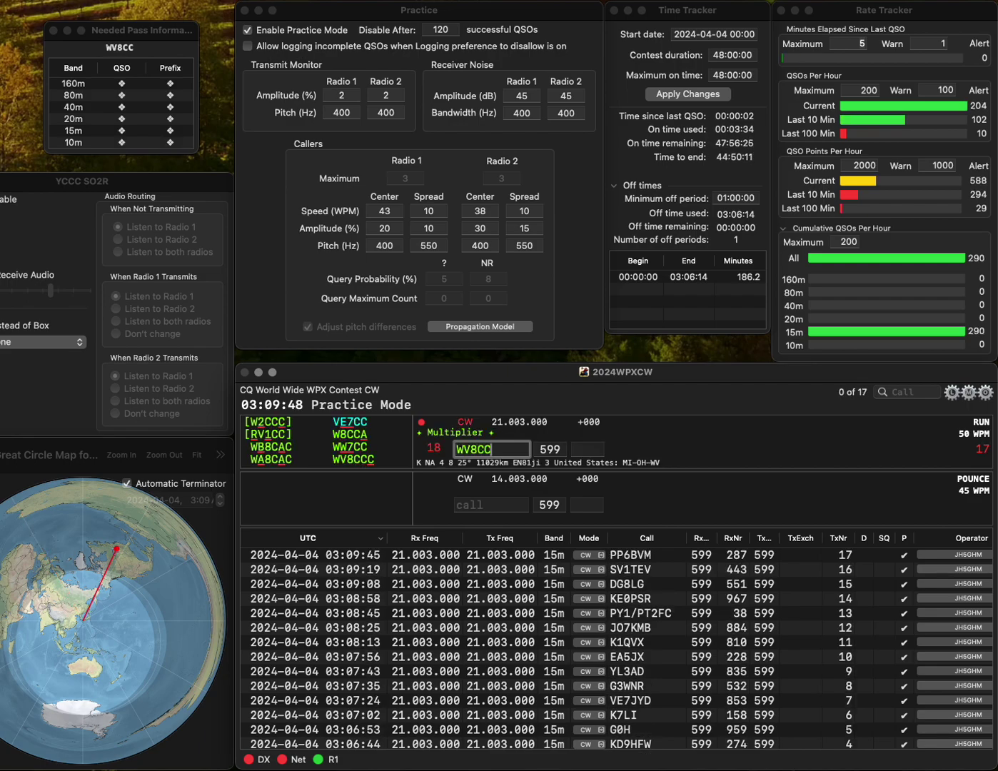
text(C)
key(space)
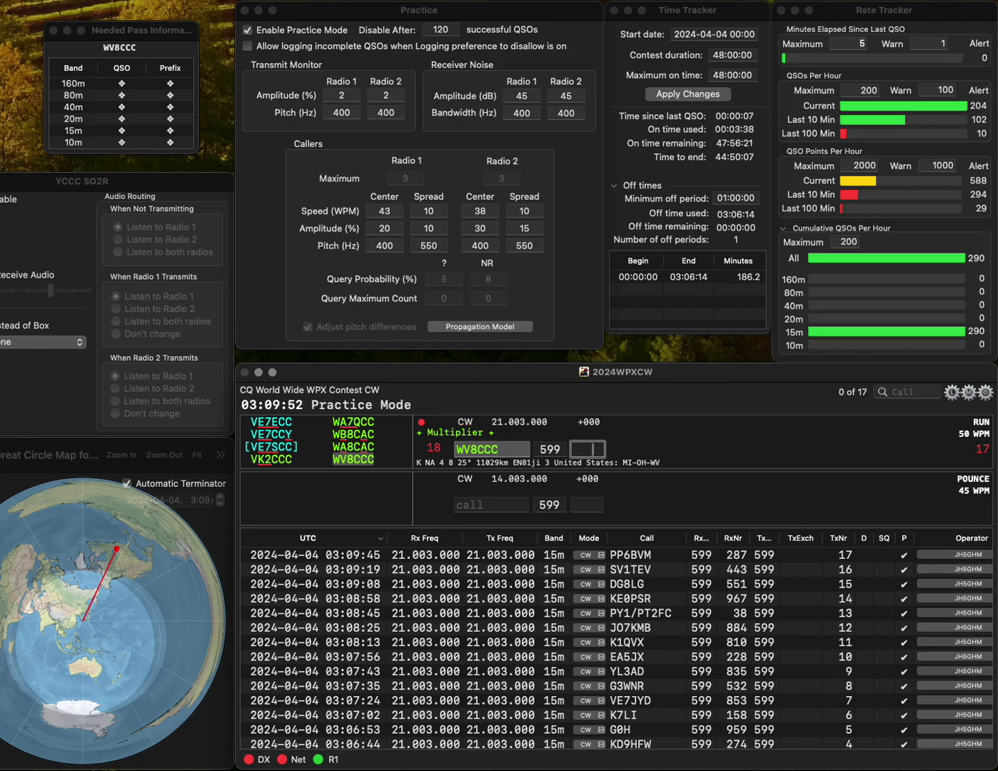
text(9)
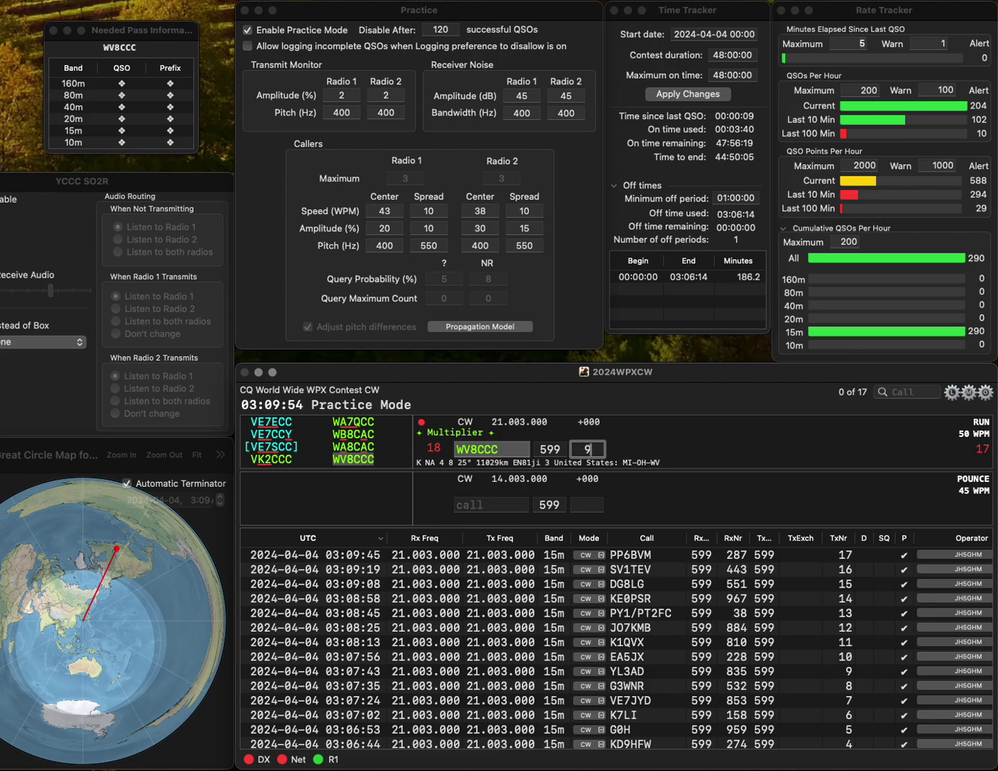
text(71)
key(Return)
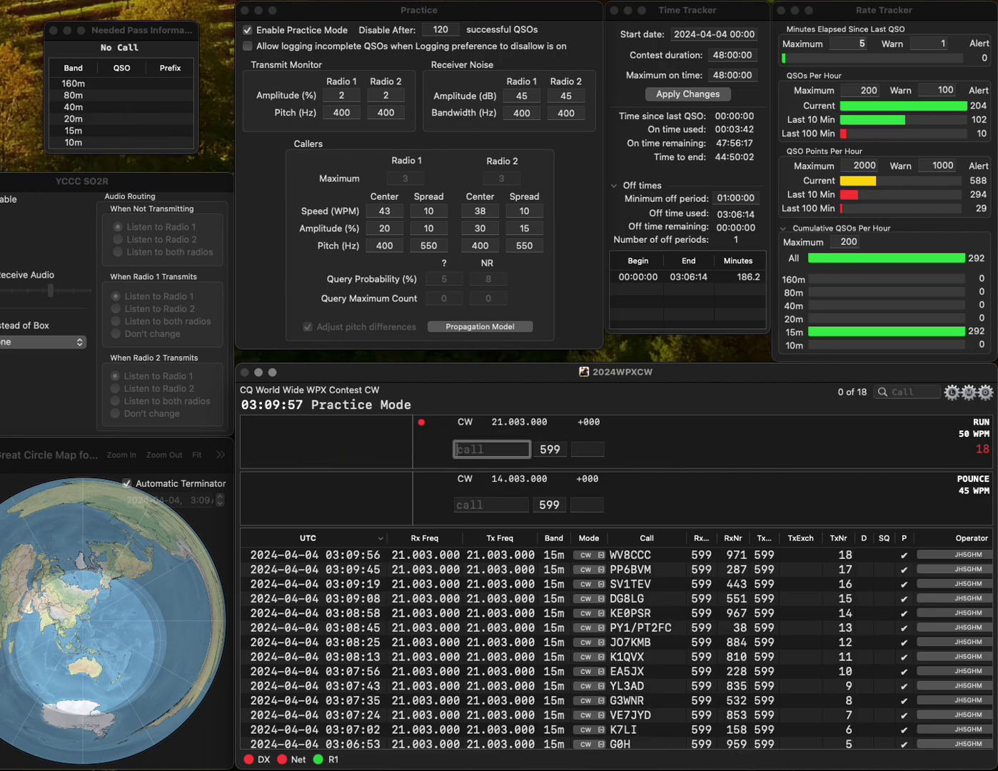
text(AA0FO)
key(Return)
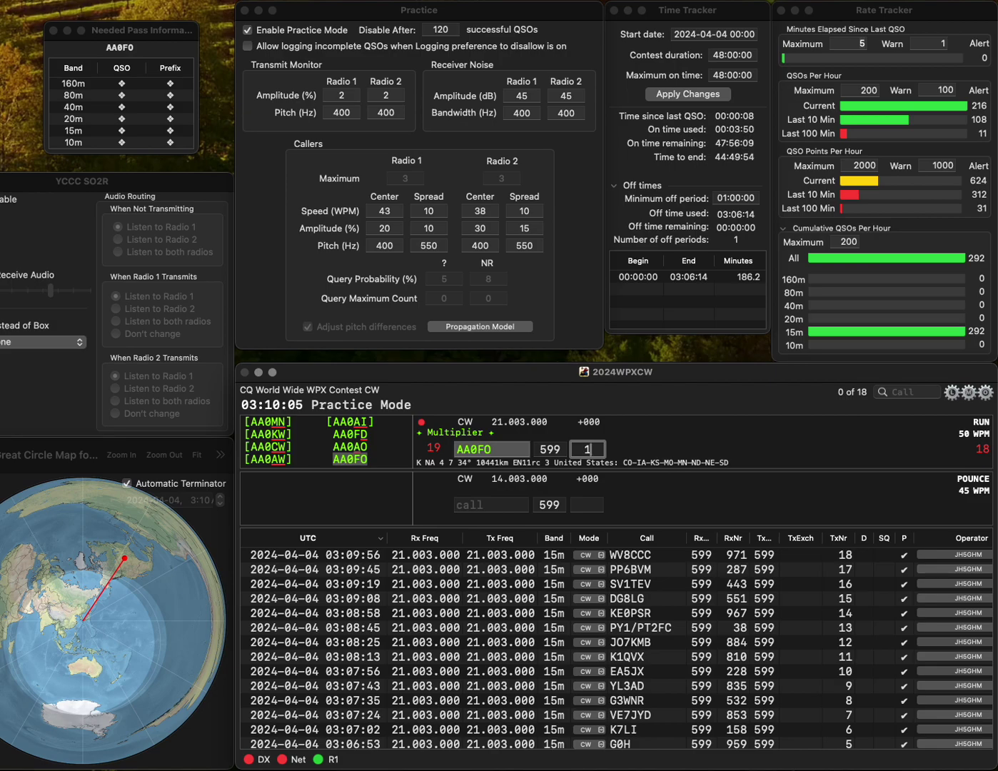
key(Return)
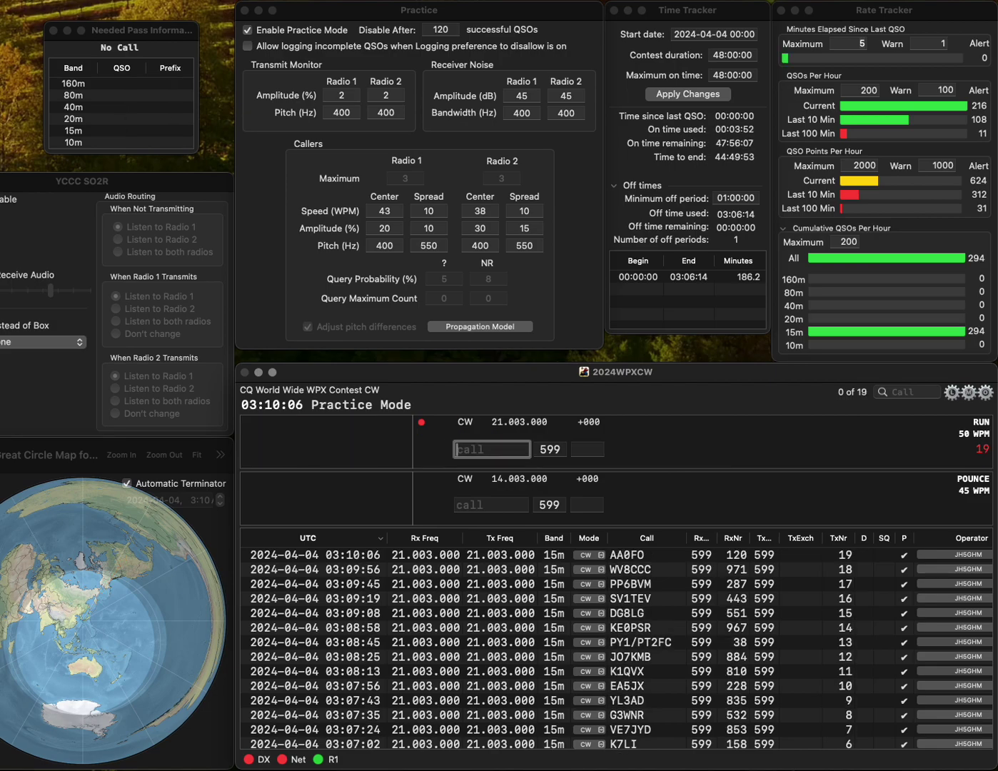
text(OK6D)
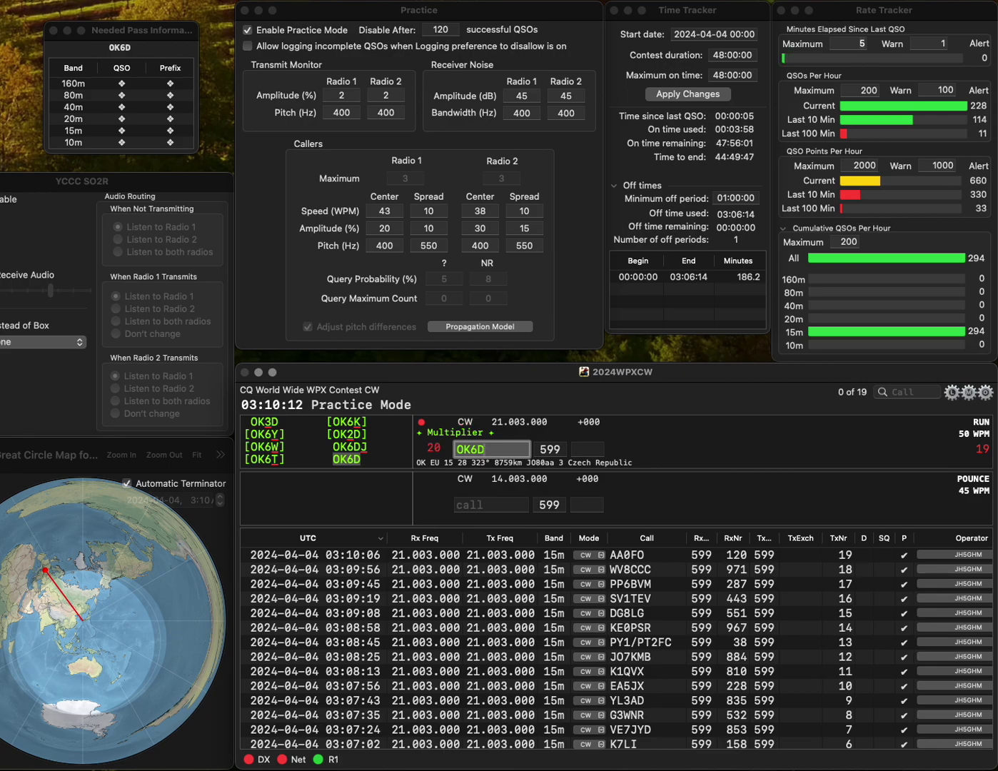
key(Tab)
text(923)
key(Return)
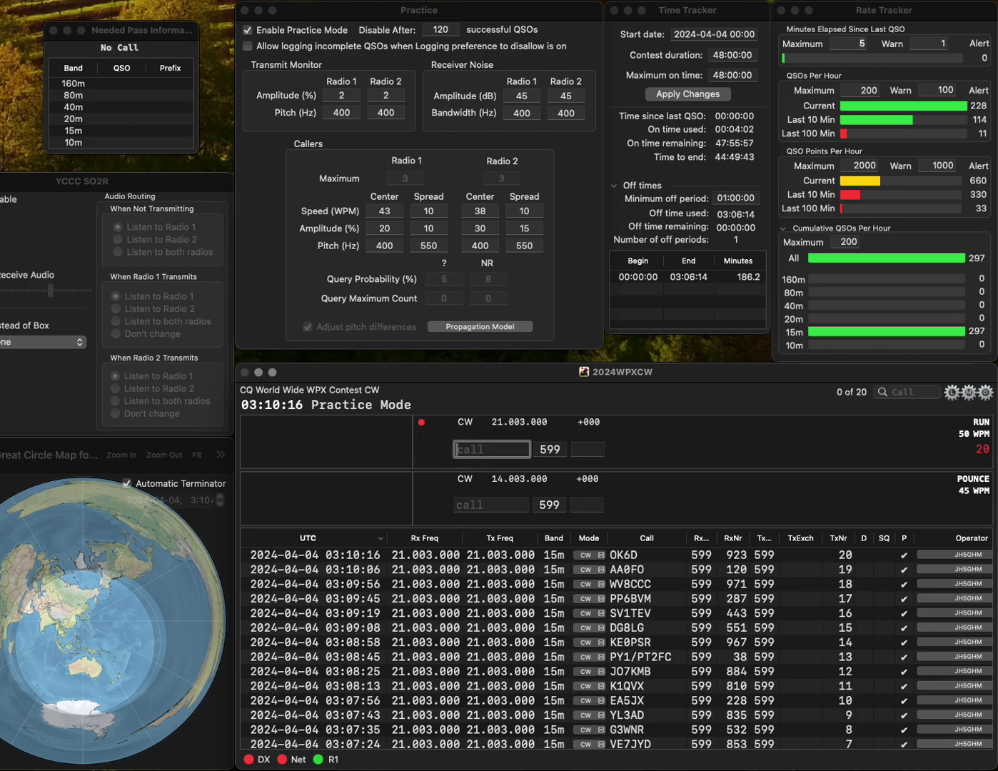
- Log a run contact with RV1CB on 15 m, with received number 53
text(RV1CB)
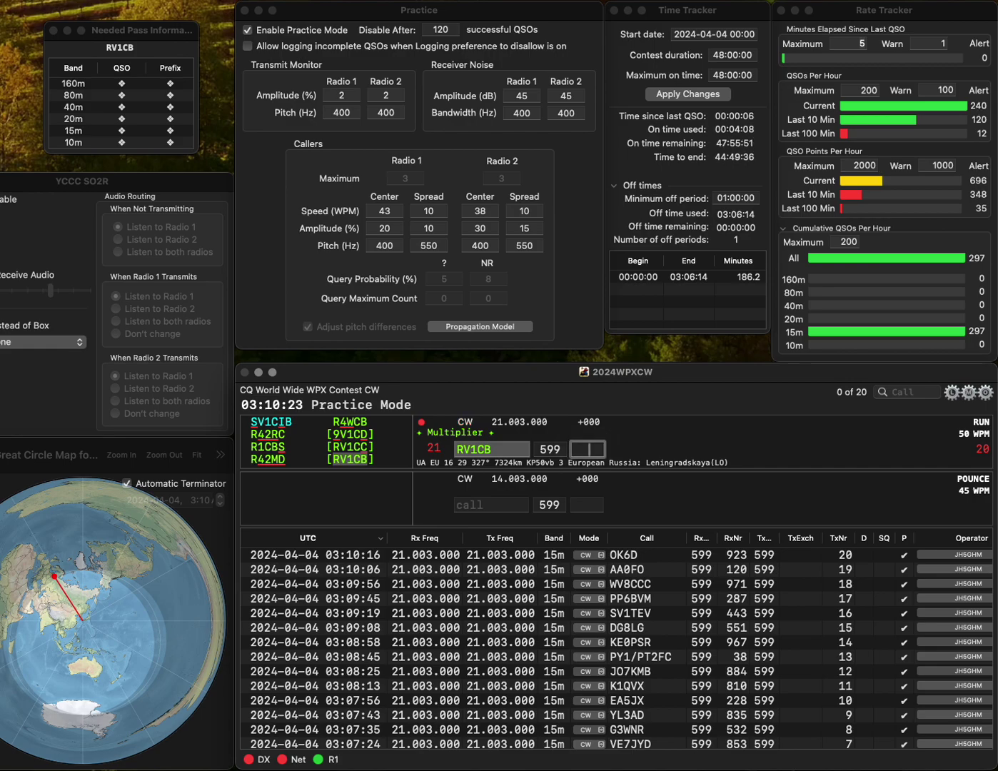
text(53)
key(Return)
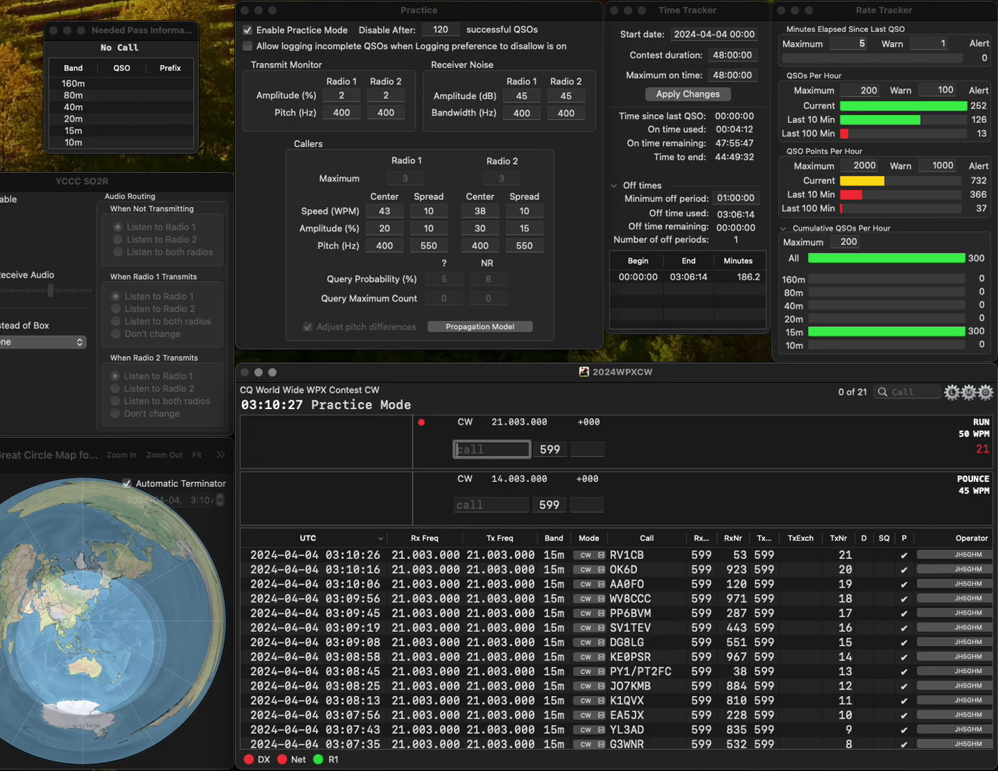
- Log a run contact with WR6E on 15 m, with received number 649
text(WR6E)
key(space)
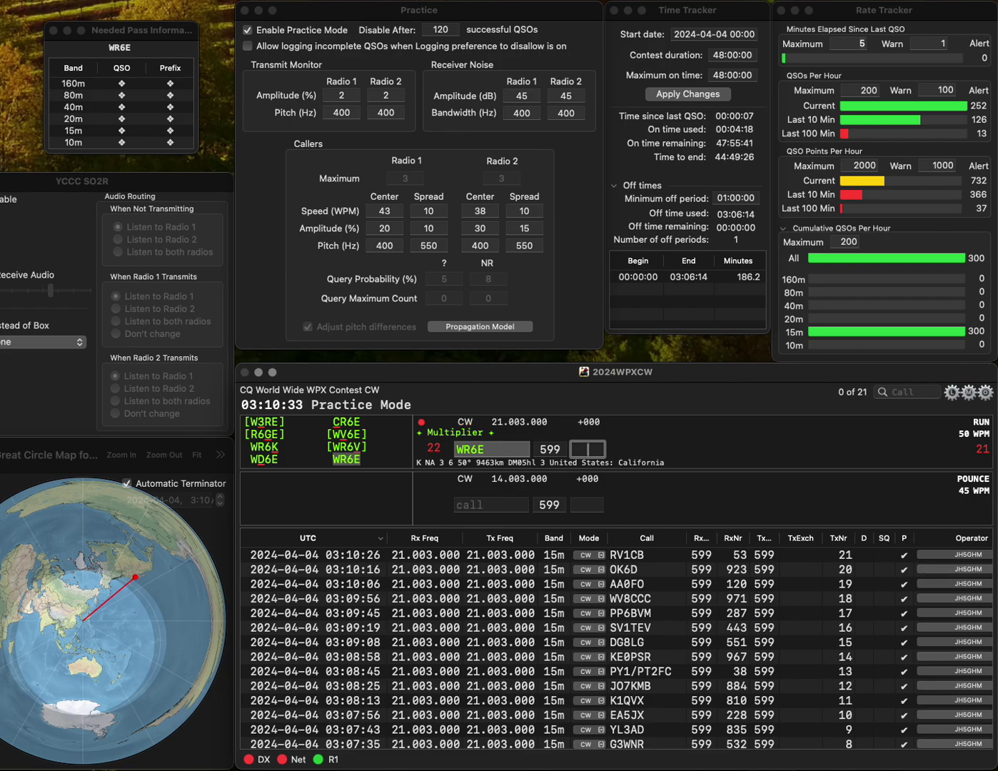
text(649)
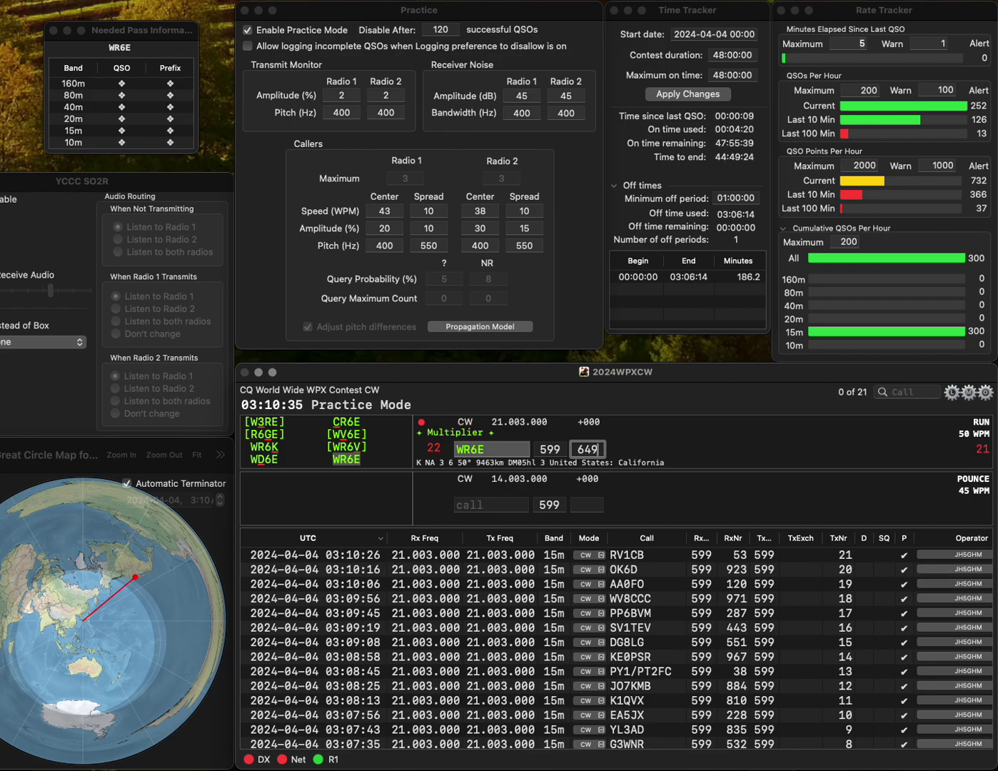
key(Return)
text(OH)
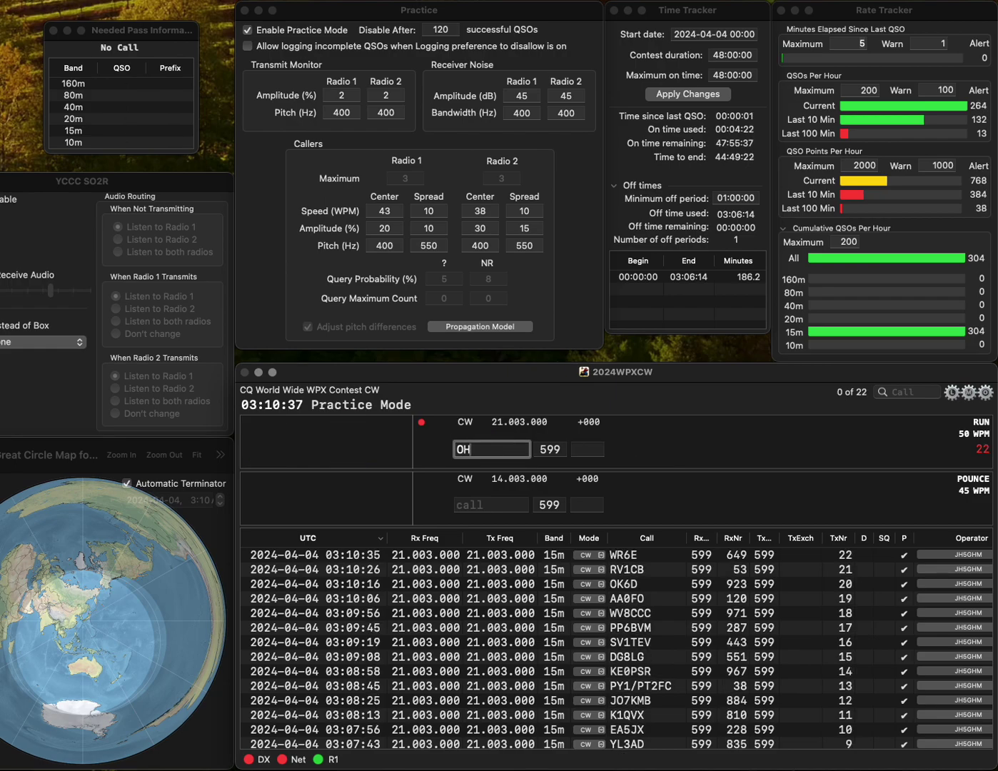
key(BackSpace)
text(S8A)
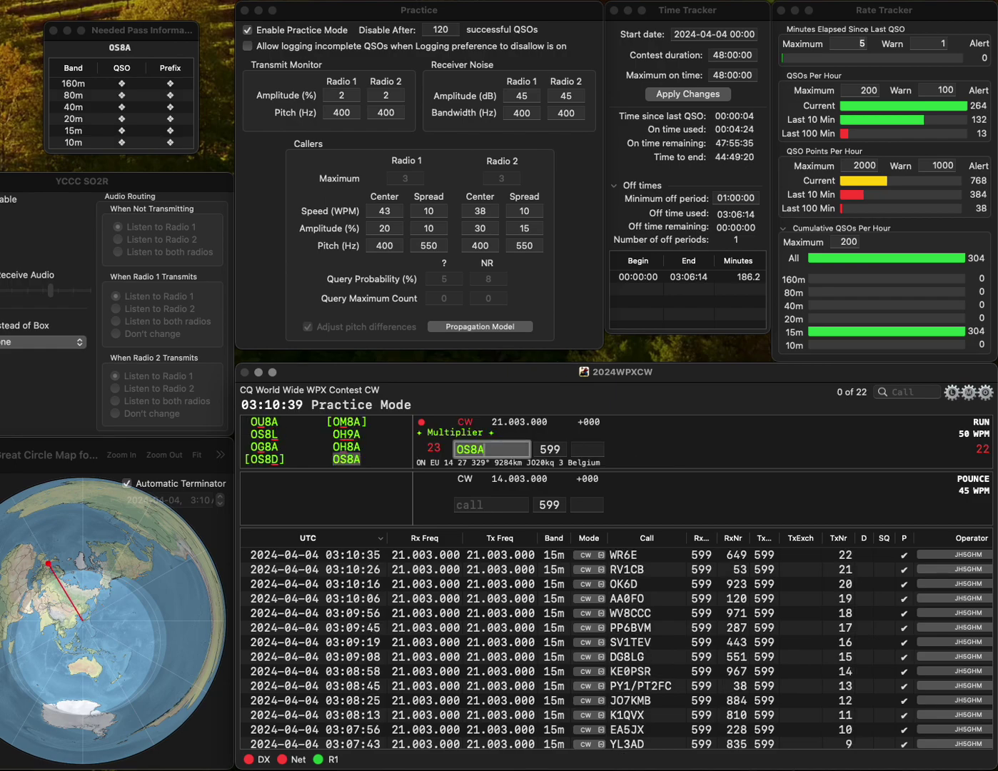
key(Return)
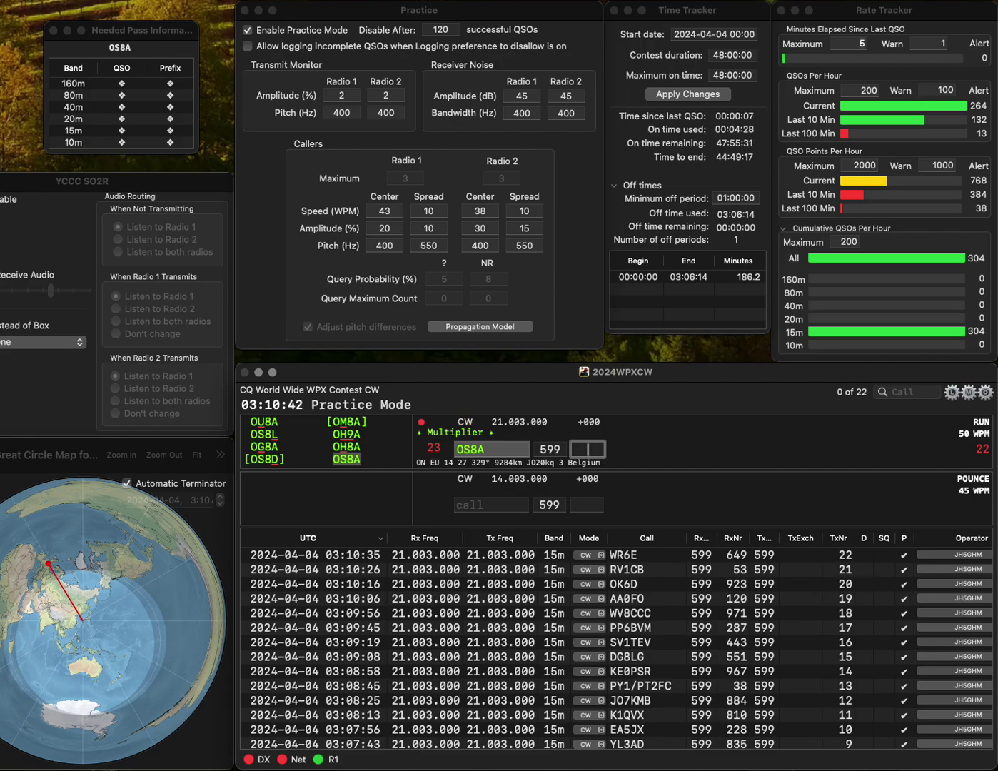
text(739)
key(Return)
text(UY5QZ)
key(Return)
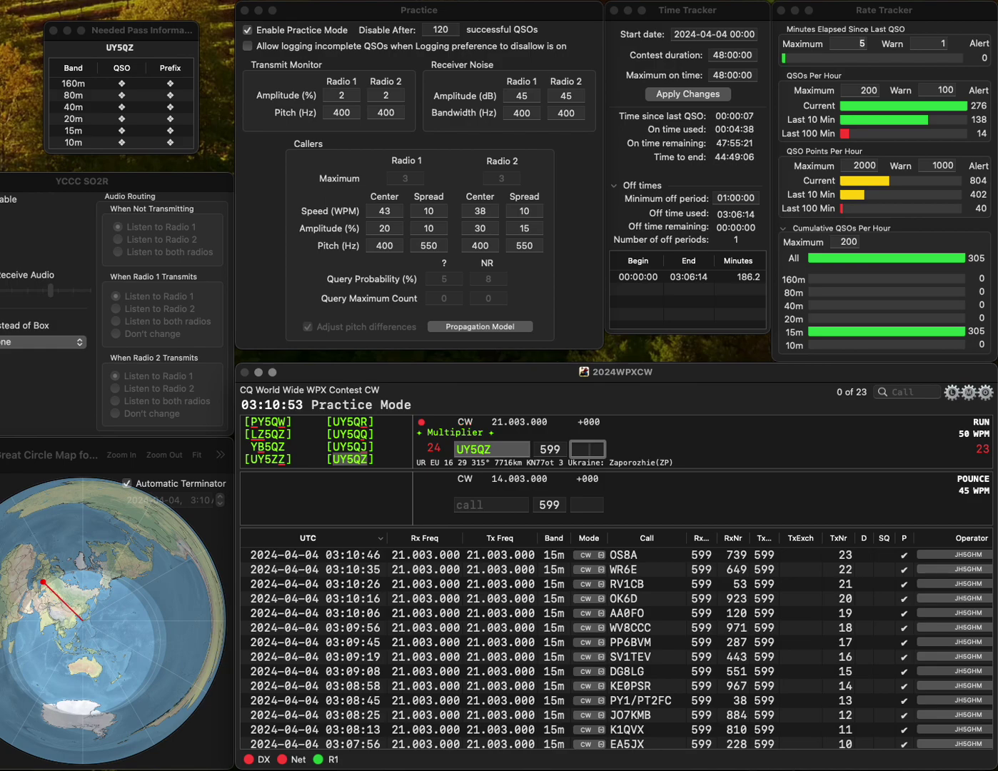
text(95)
key(Return)
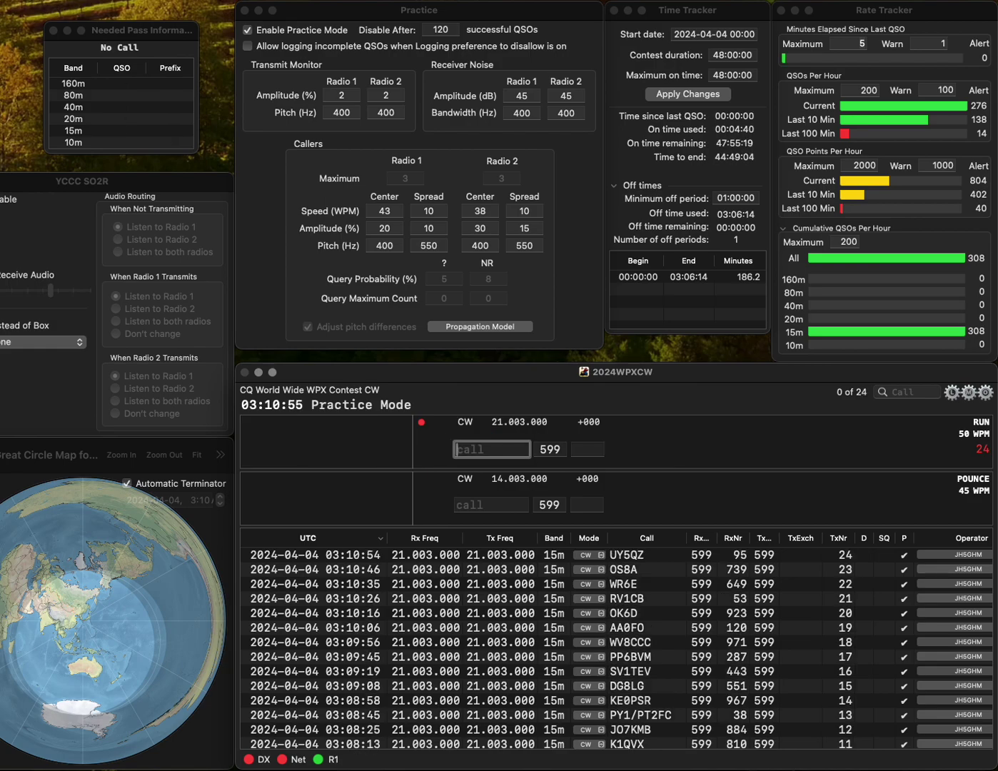
text(YO2)
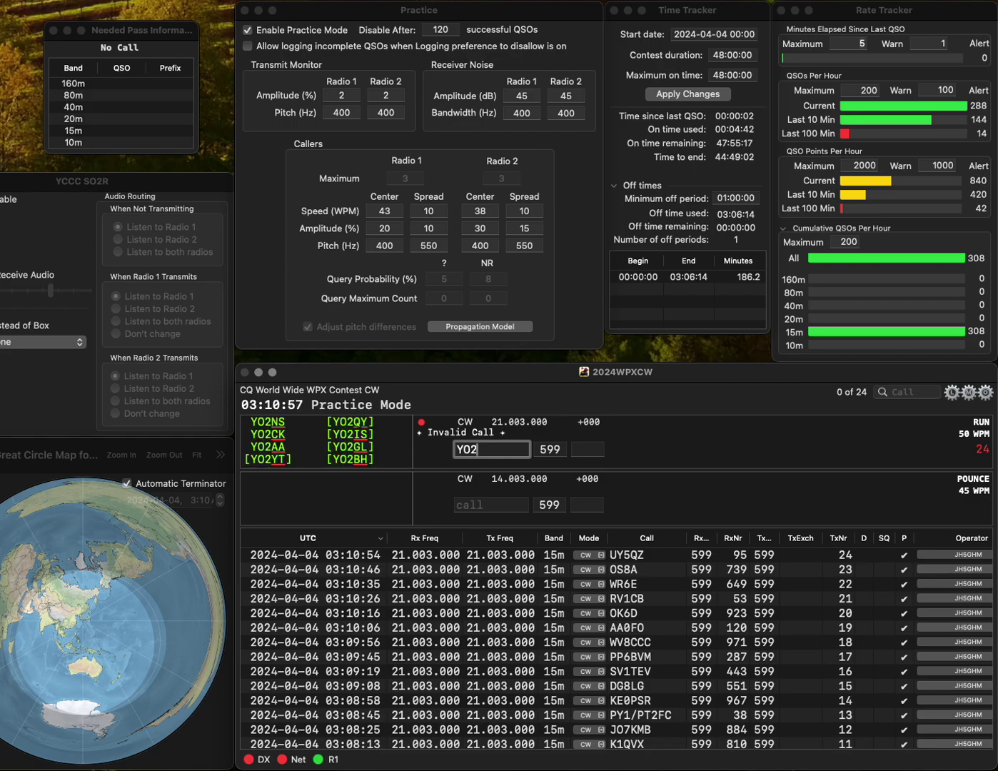
text(DFA)
key(Return)
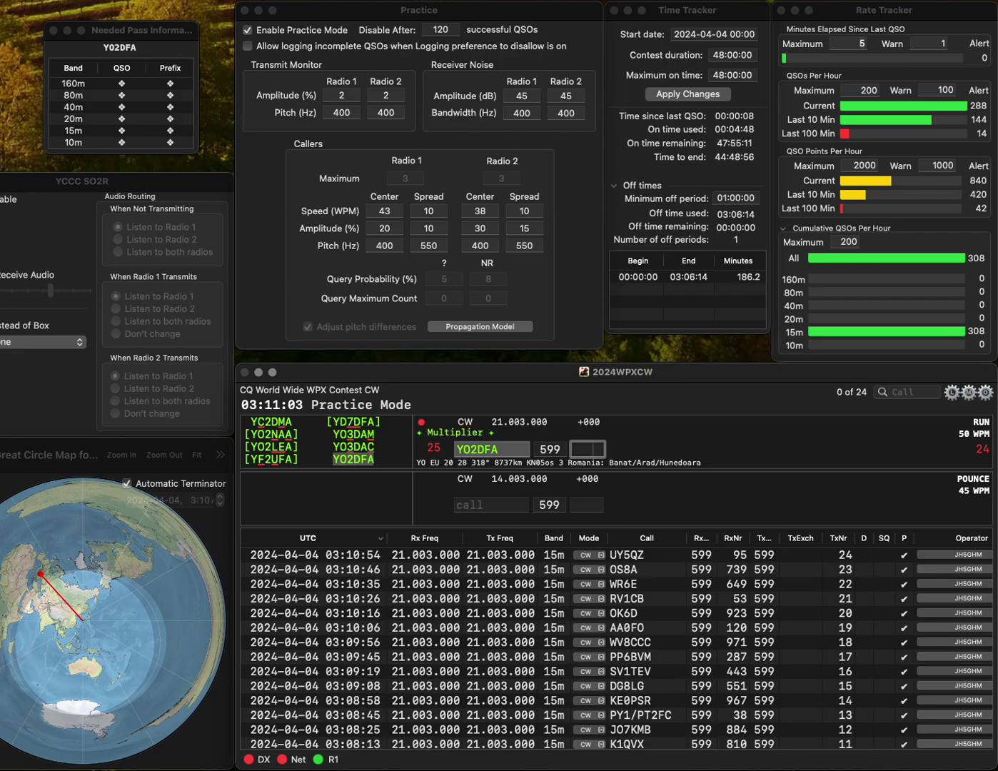
text(19)
key(Return)
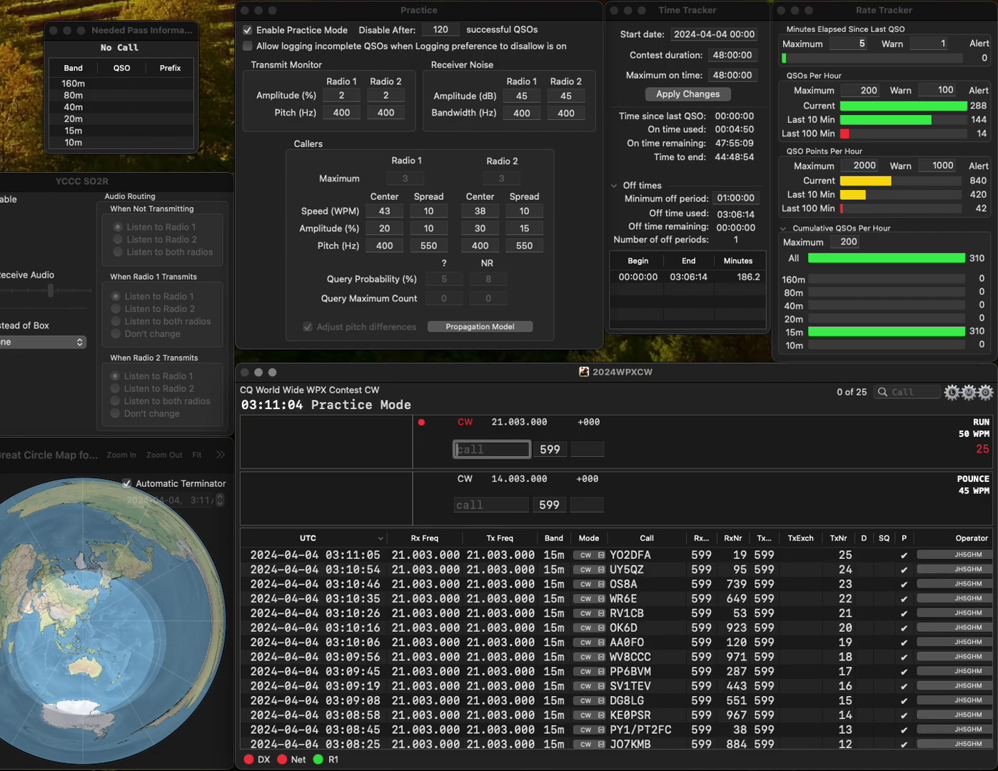
text(F6)
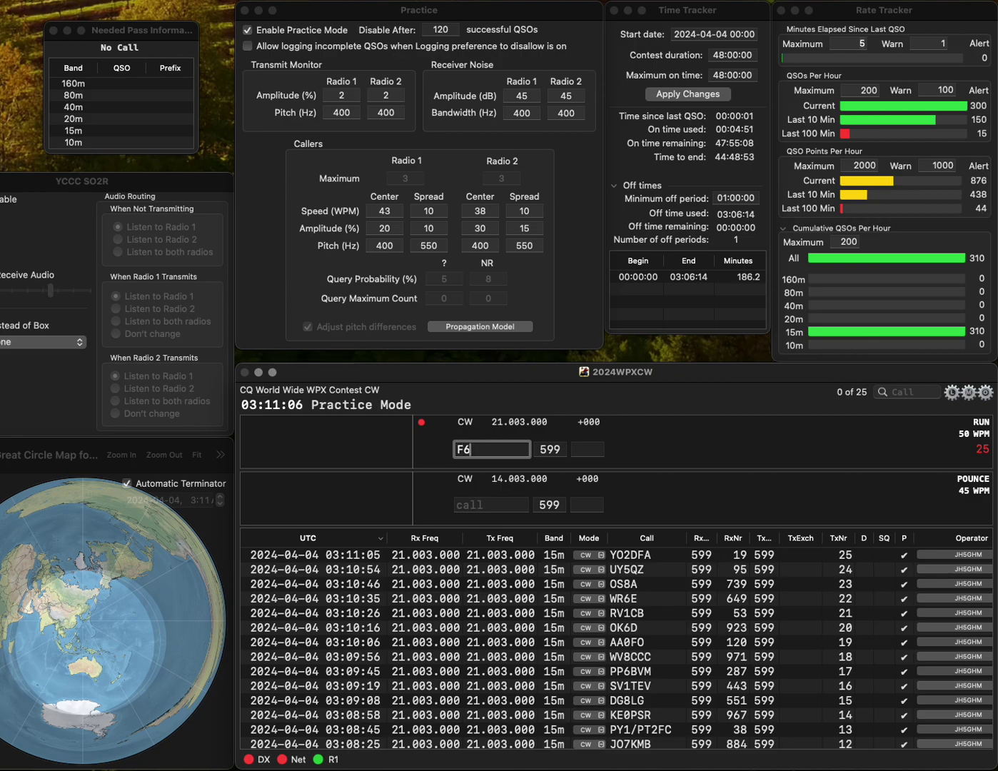
text(SRL)
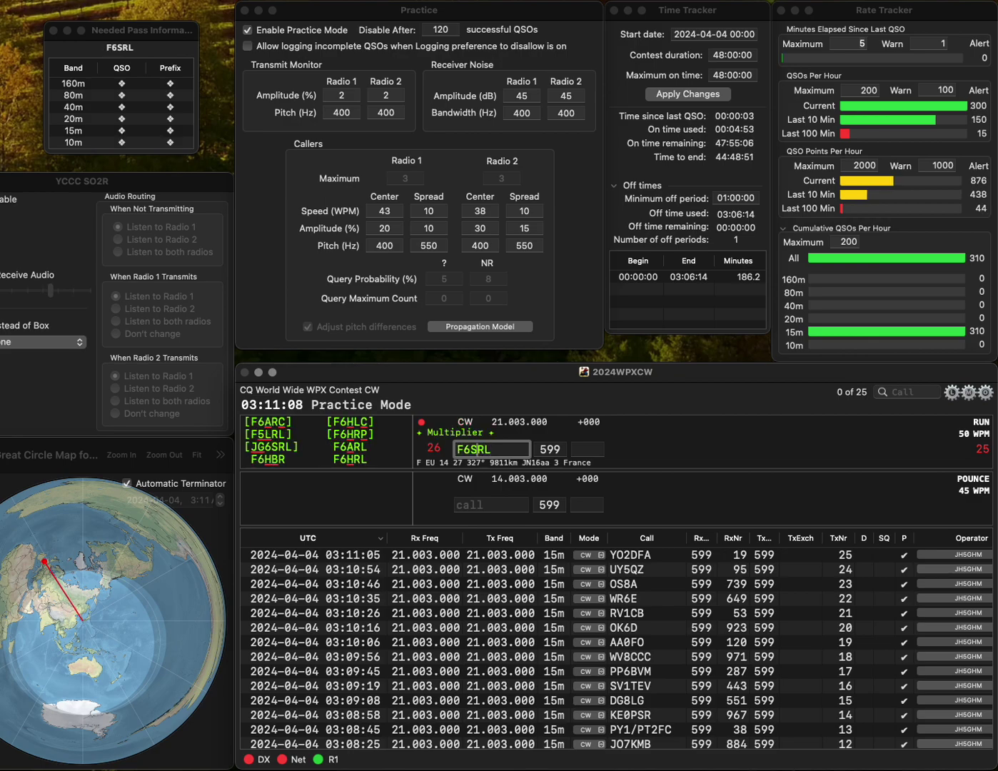
key(BackSpace)
text(H)
key(Return)
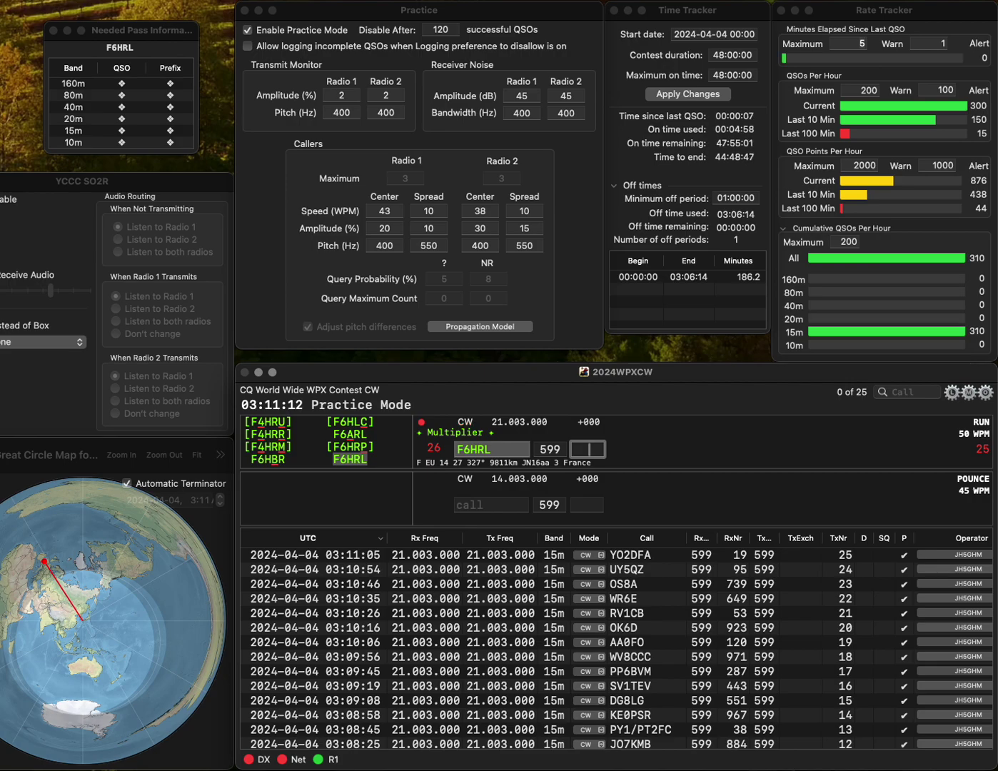
text(857)
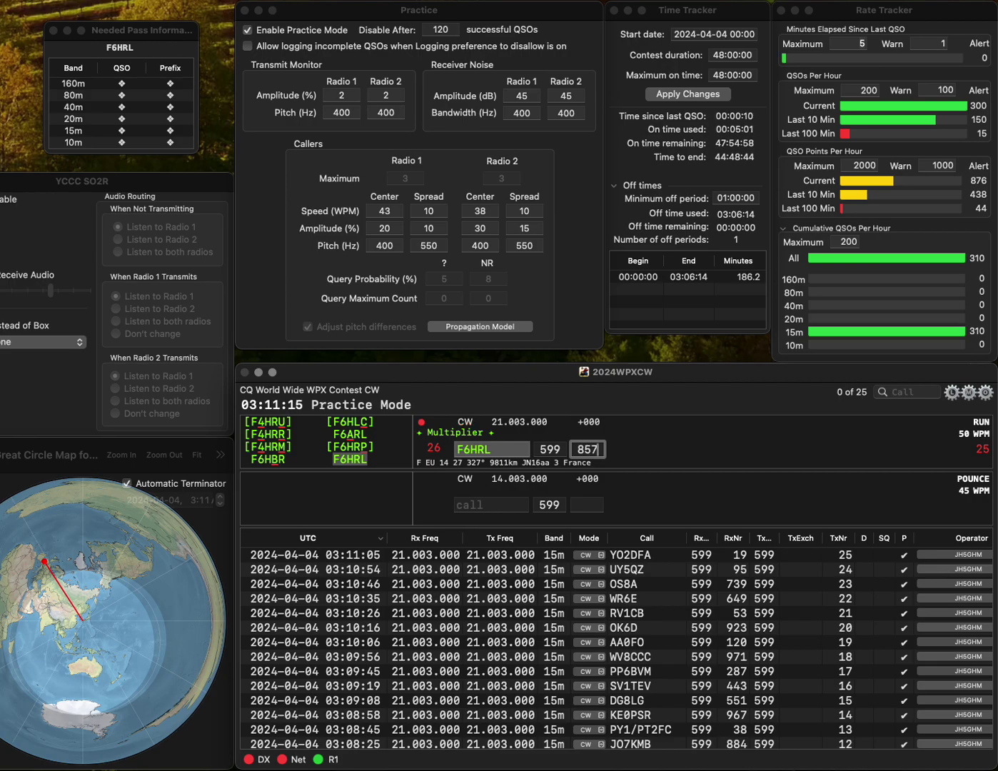
key(Return)
text(U)
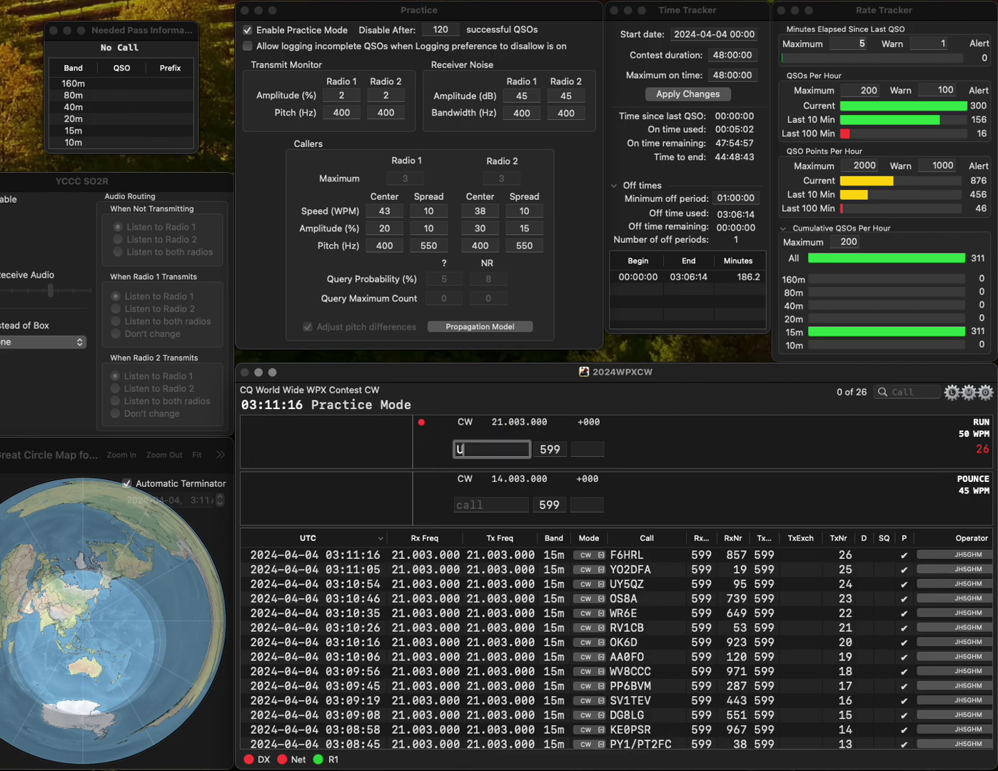
text(D0W)
key(space)
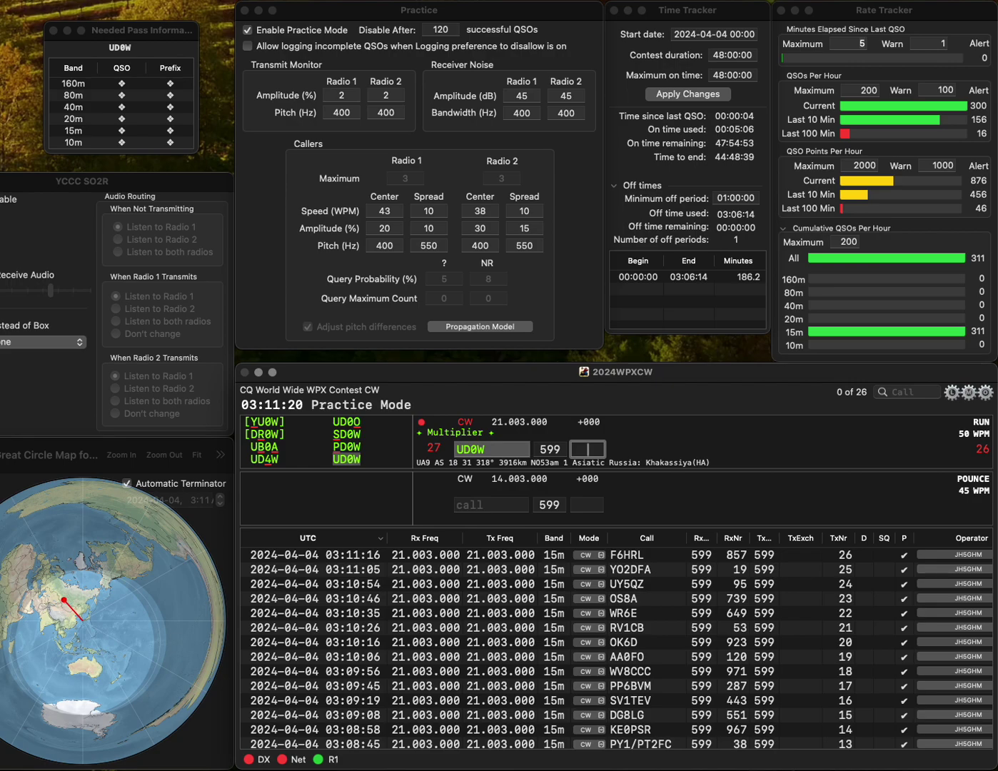
text(644)
key(Return)
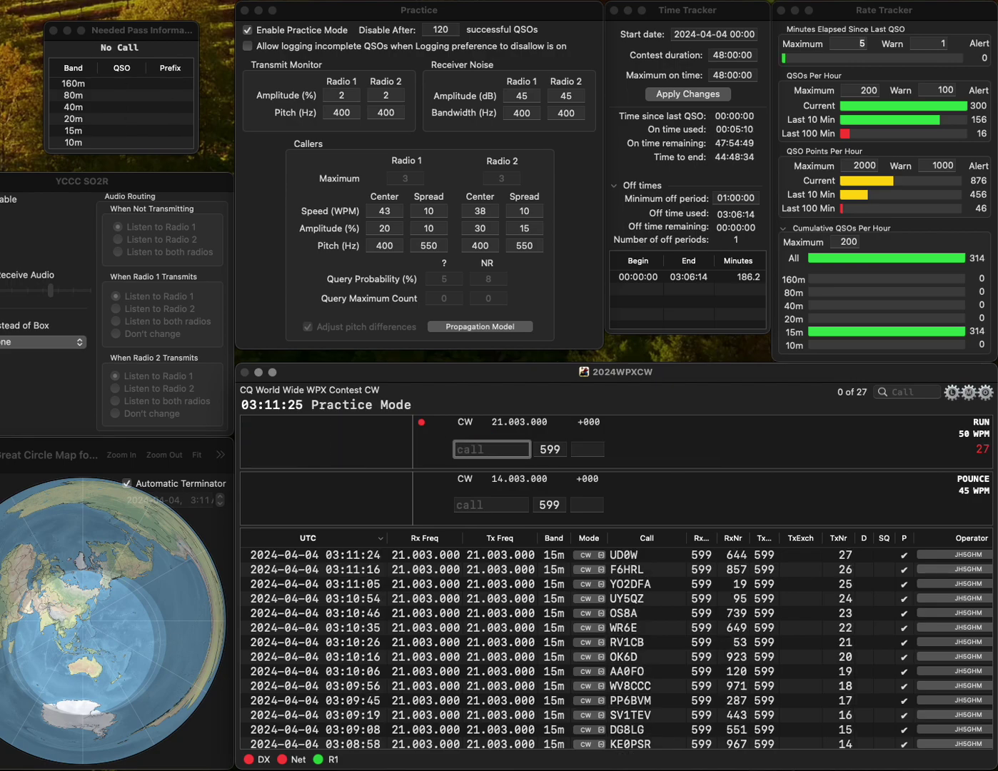
text(K2A)
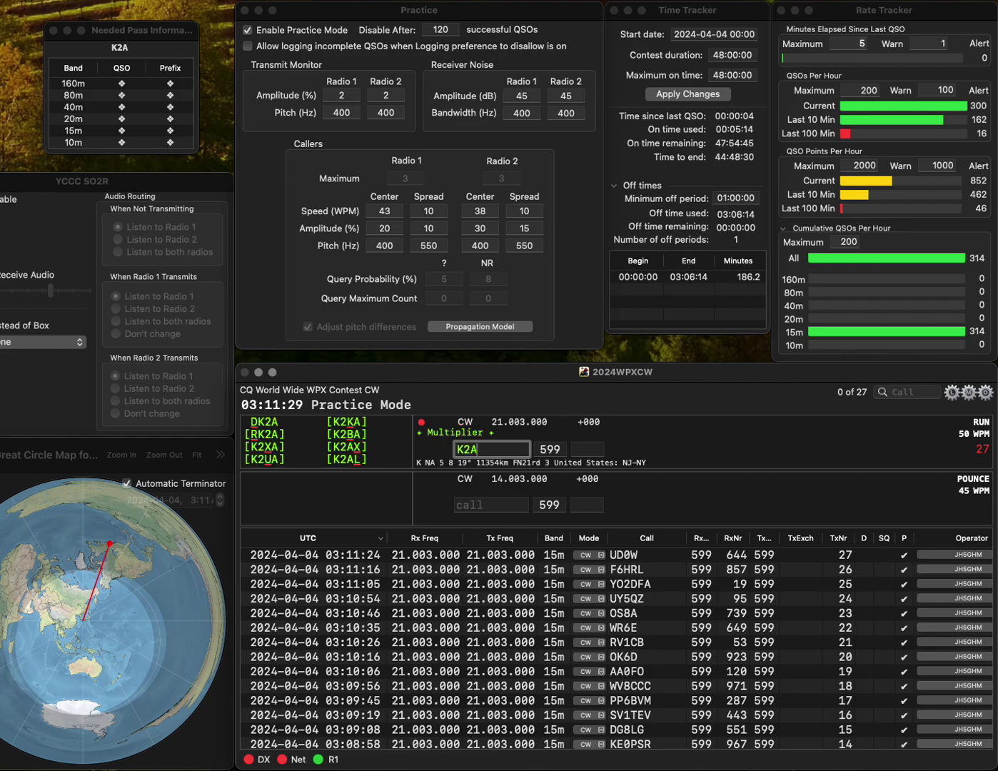
text(A)
key(Return)
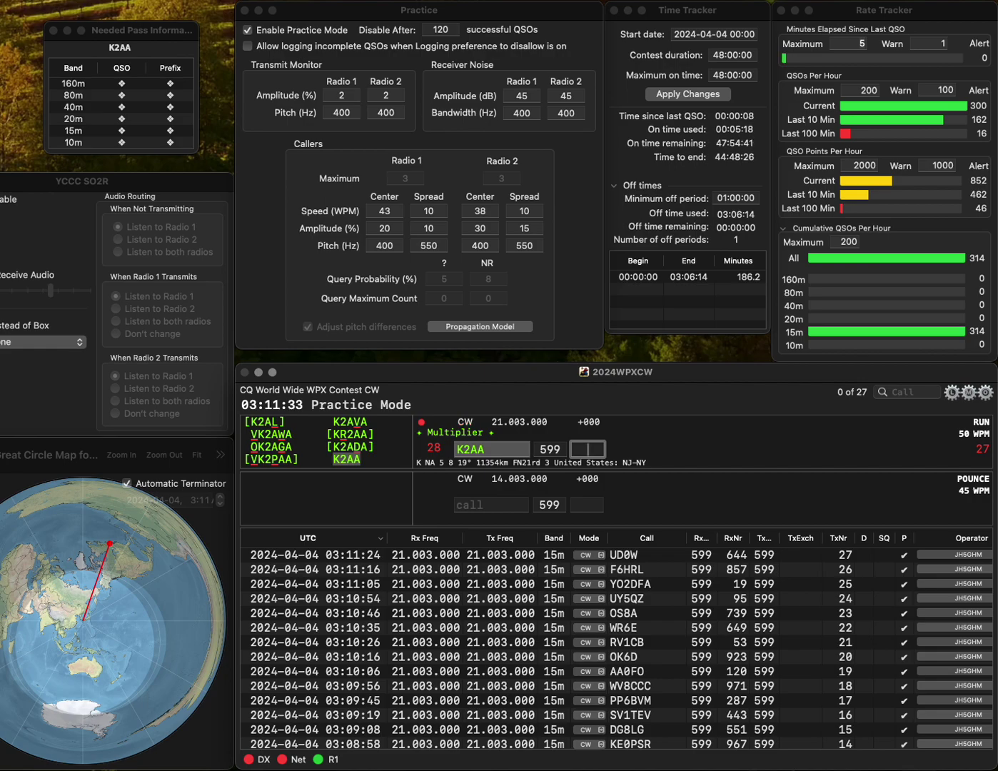
text(294)
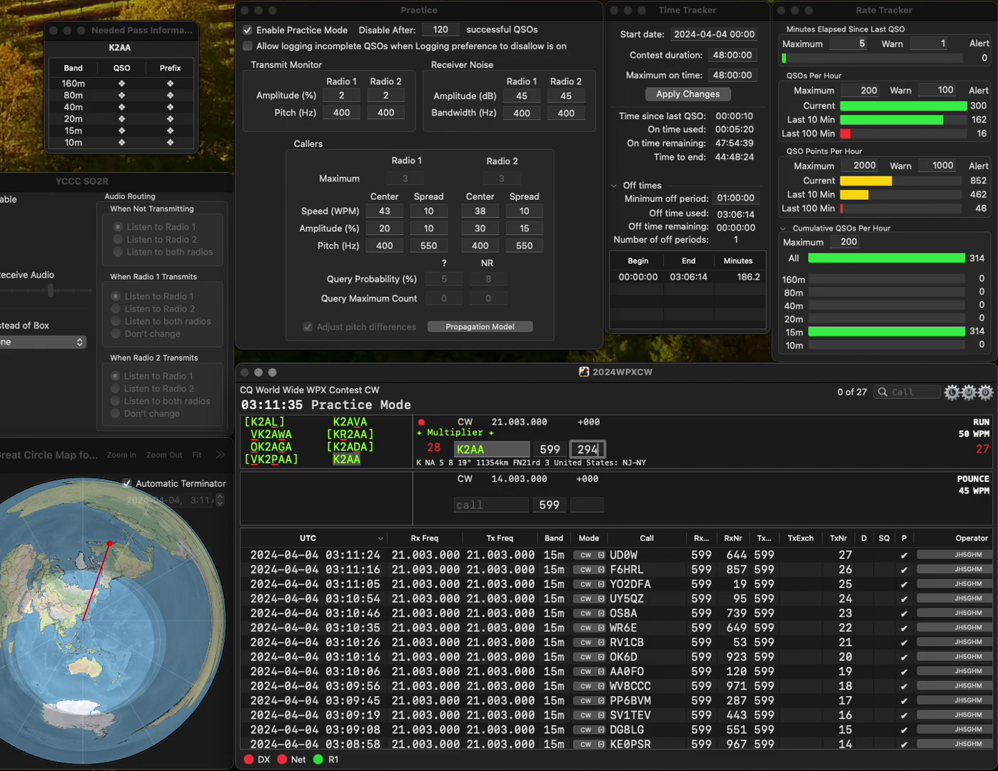
key(Return)
- Log a run contact with KC8NFN on 15 m, with received number 261
text(K)
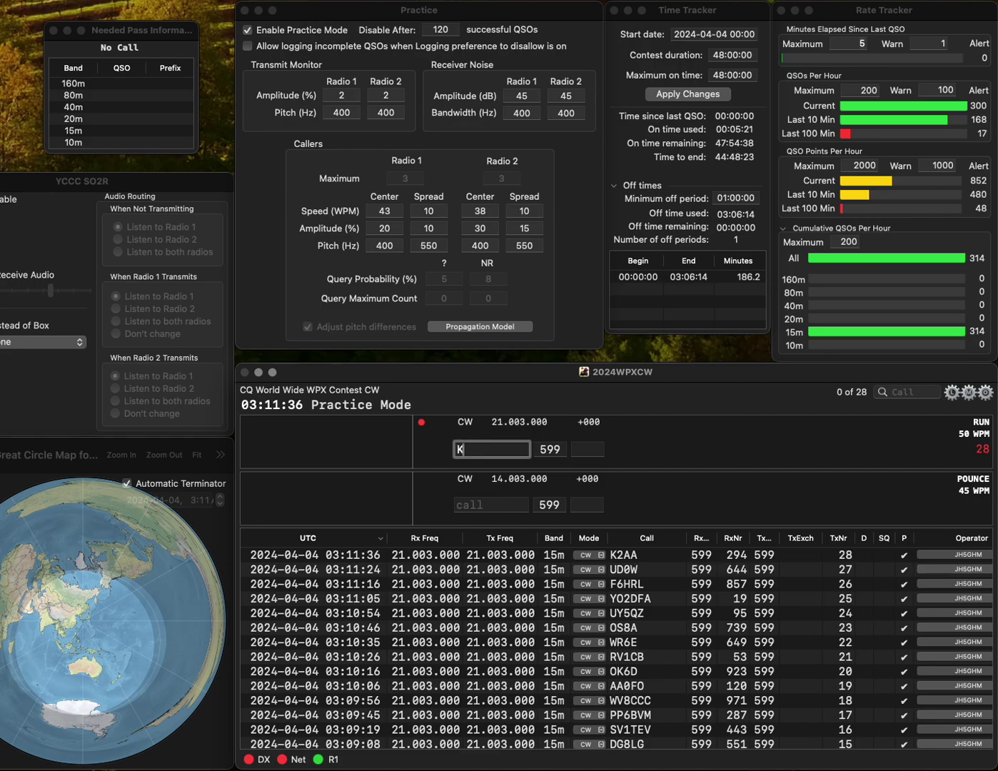
text(C8NFN)
key(space)
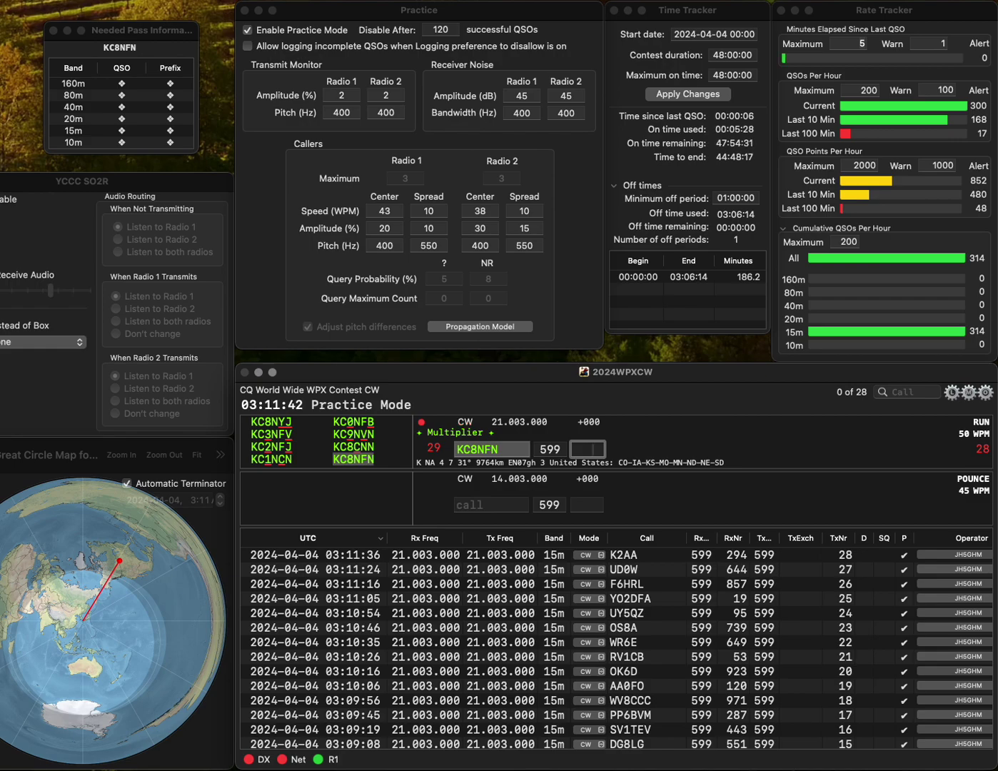
text(261)
key(Return)
- Log a run contact with VE3DQN on 15 m, with received number 228
text(VE3DQ)
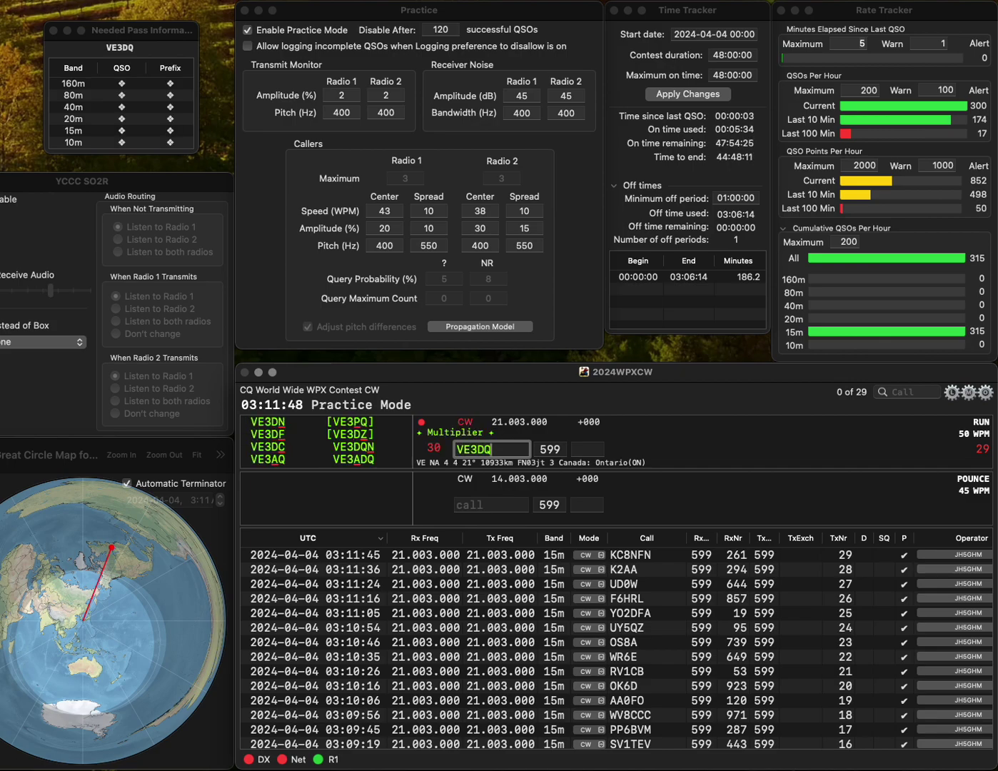
text(N)
key(Return)
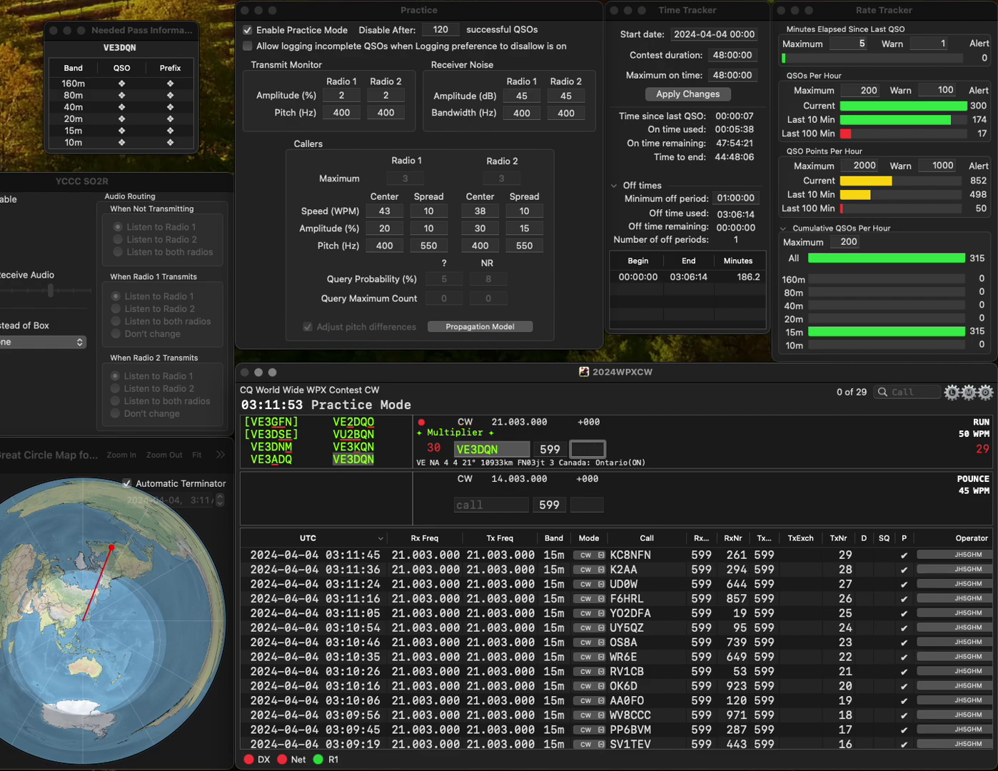
text(22)
key(Return)
- Log a run contact with TM22P on 15 m, with received number 967
text(TM)
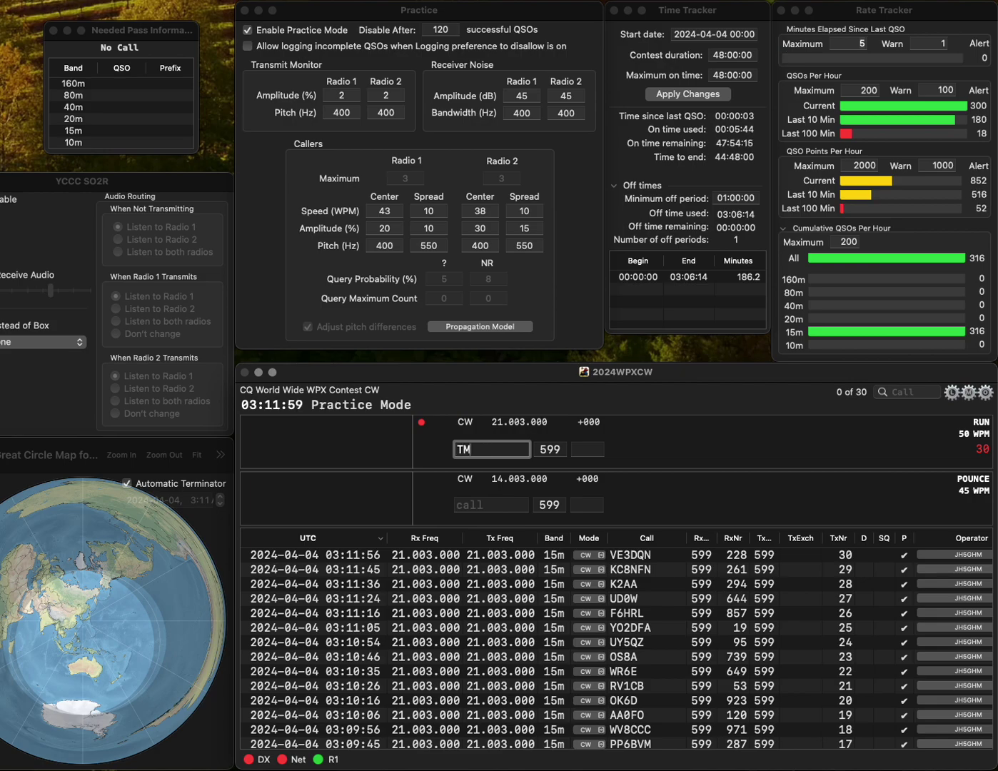
text(22)
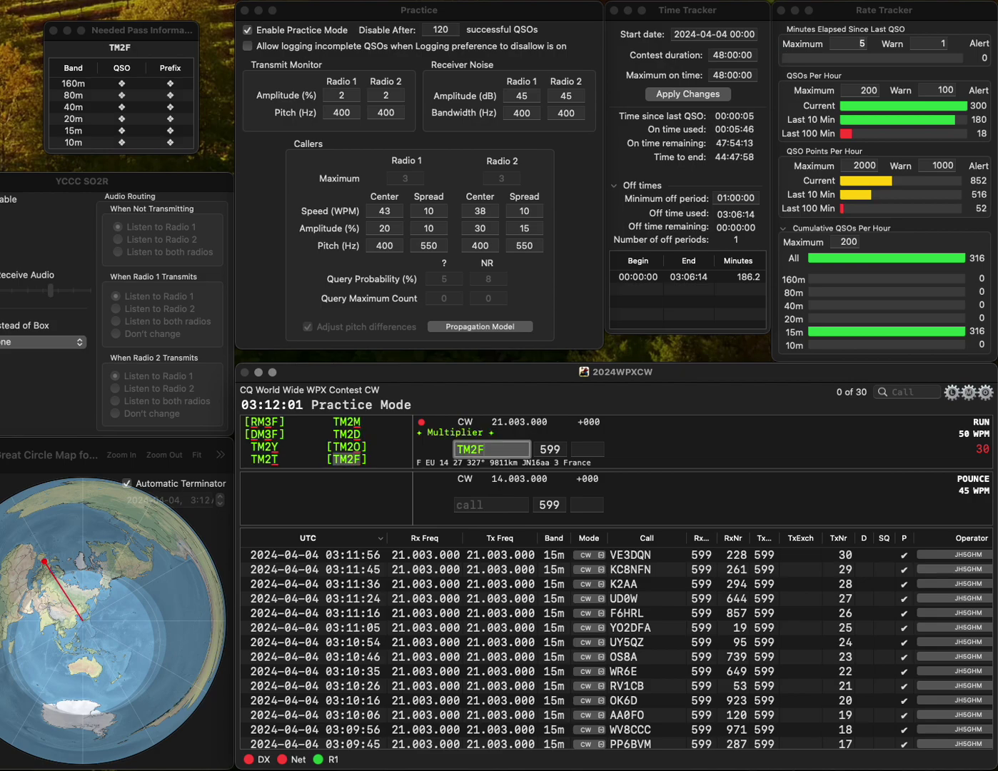
text(P)
key(Return)
key(space)
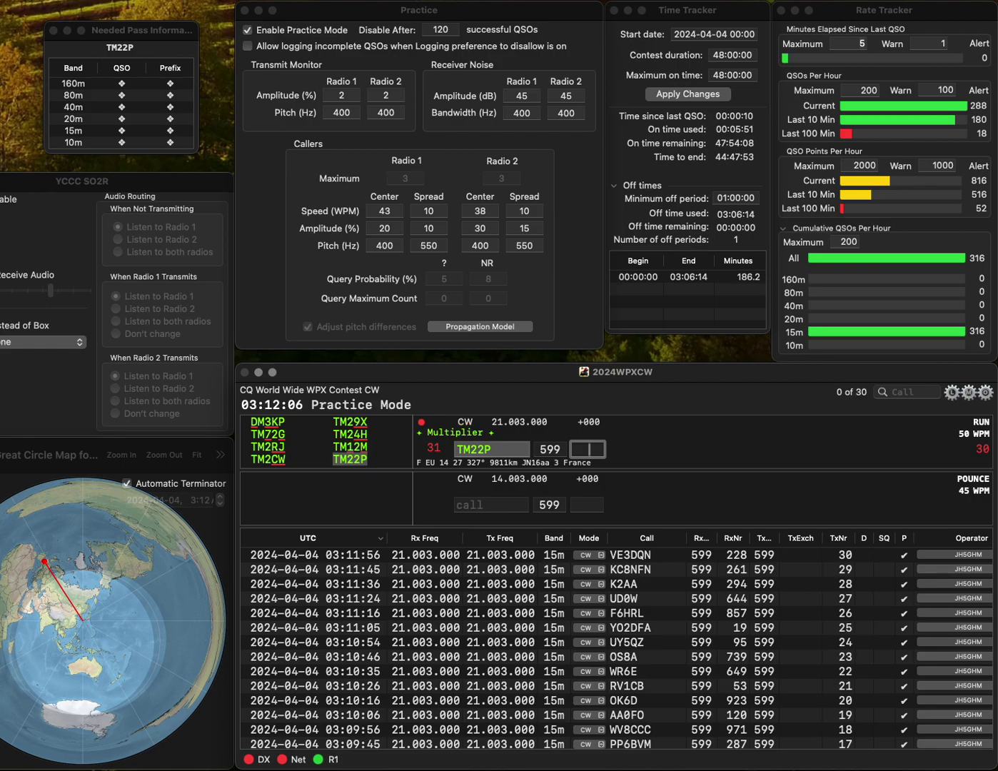
text(967)
key(Return)
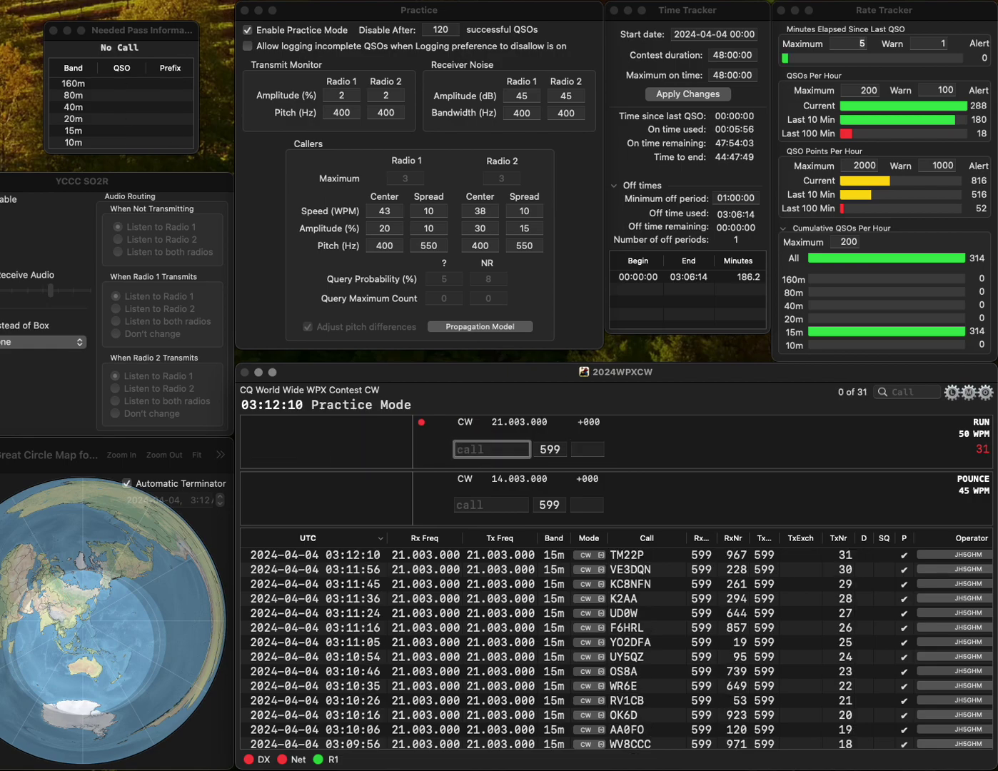
- Log a run contact with K4TOB on 15 m, with received number 994
text(TM)
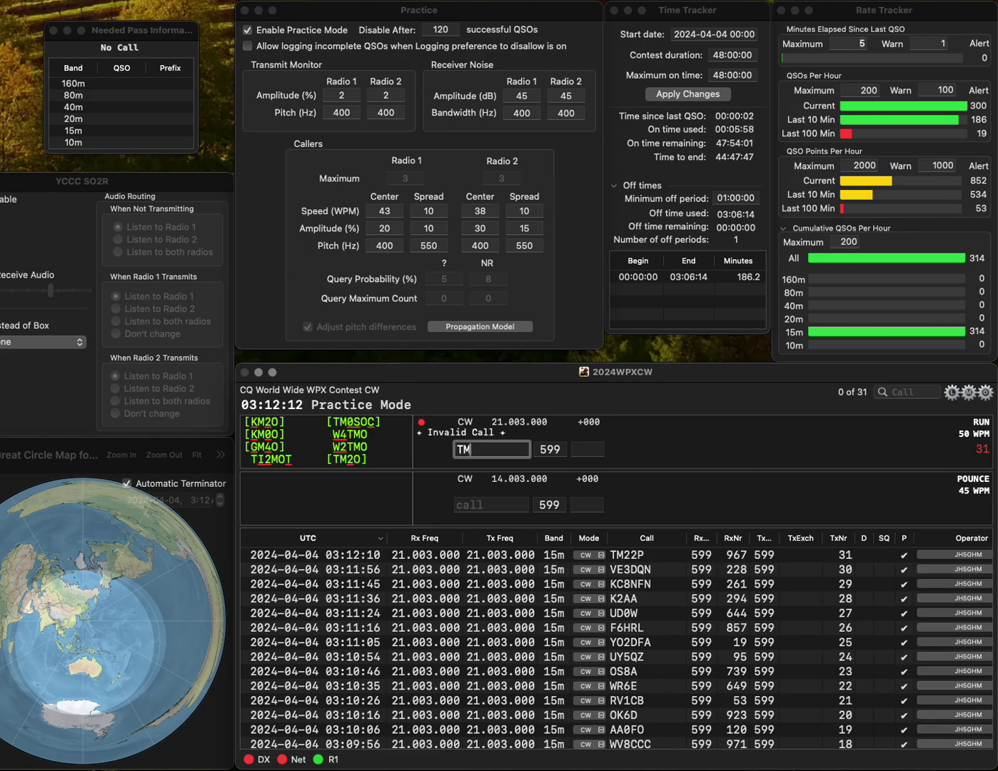
key(BackSpace)
text(OB)
key(Left)
key(Left)
key(Left)
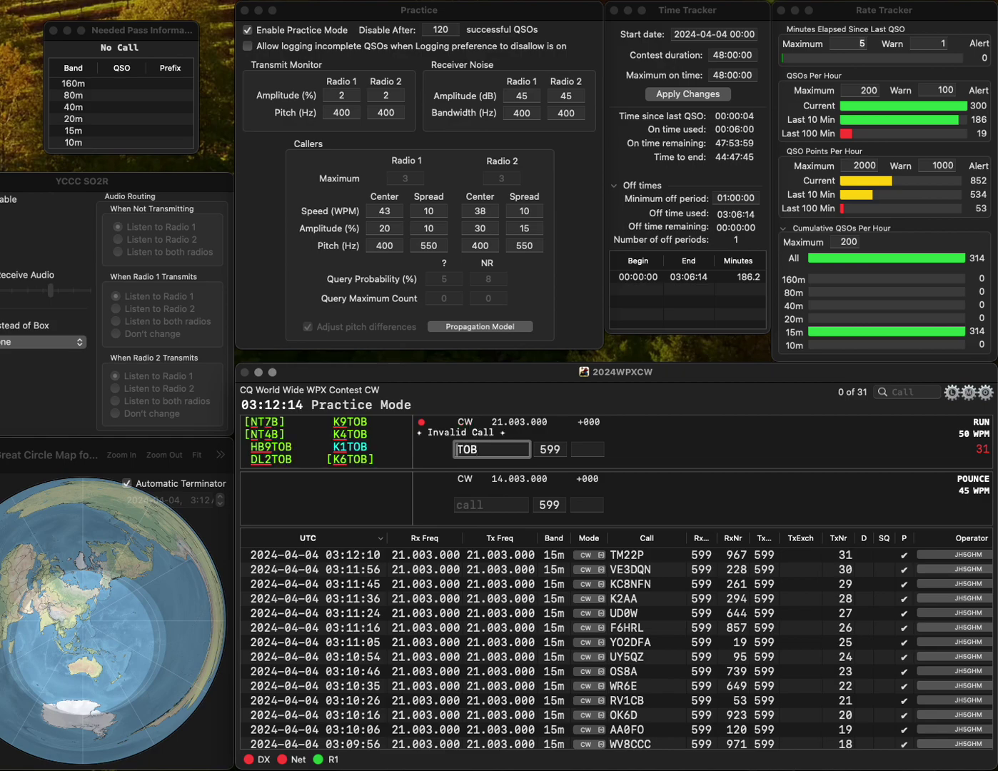
text(K4)
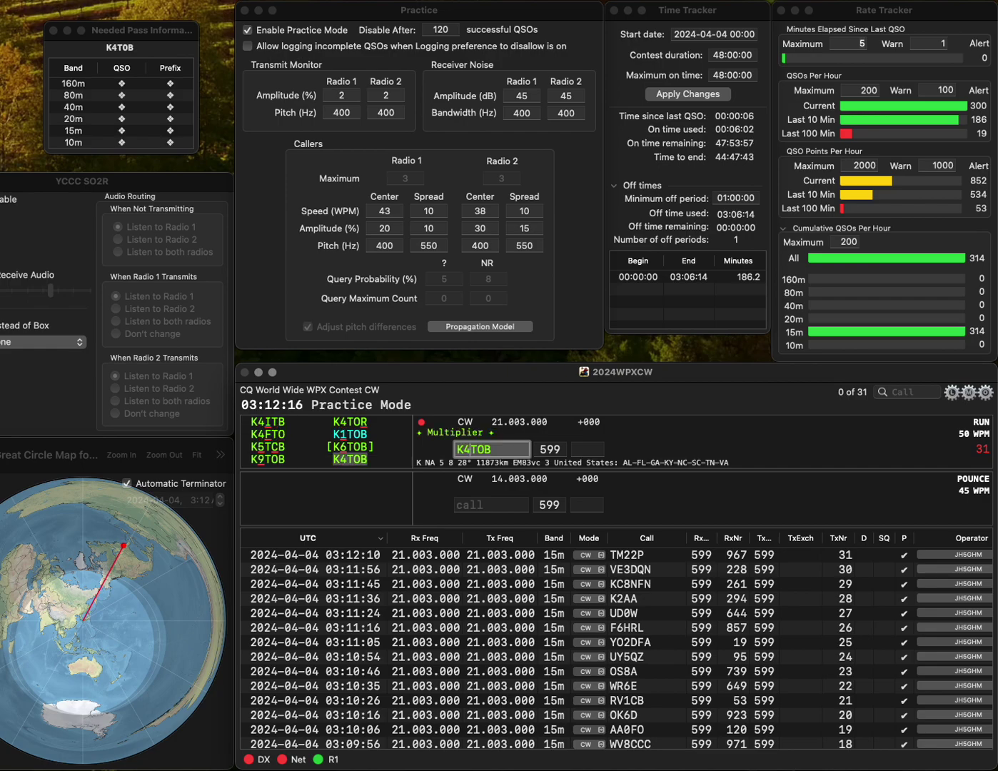
key(space)
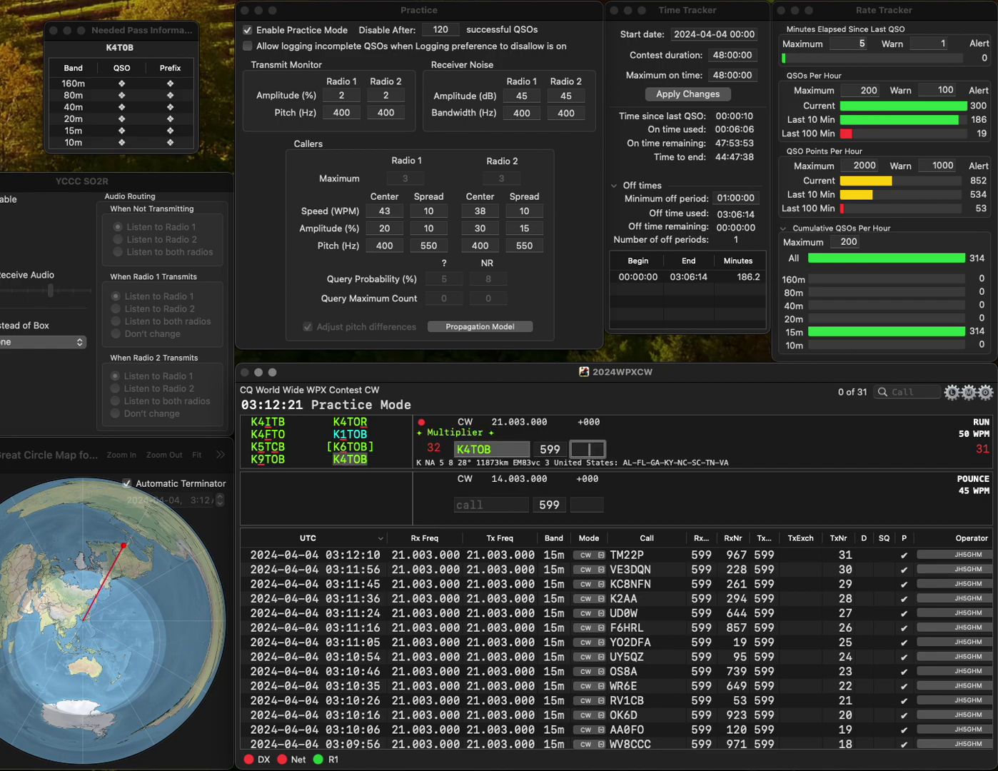
text(994)
key(Return)
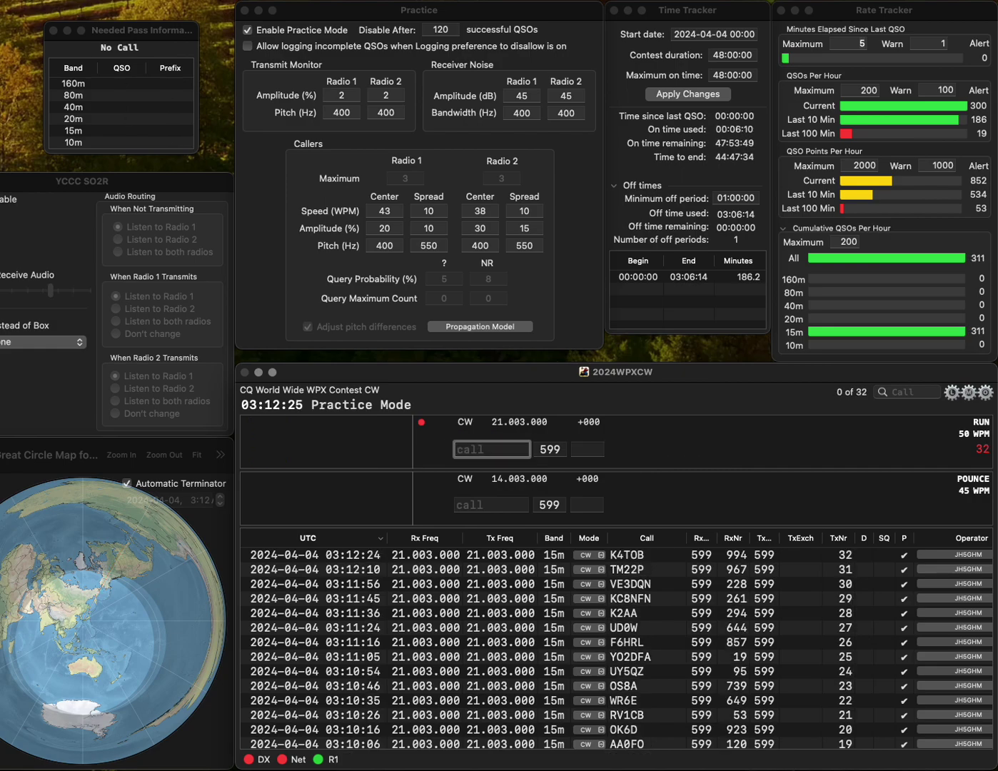
text(JA1K)
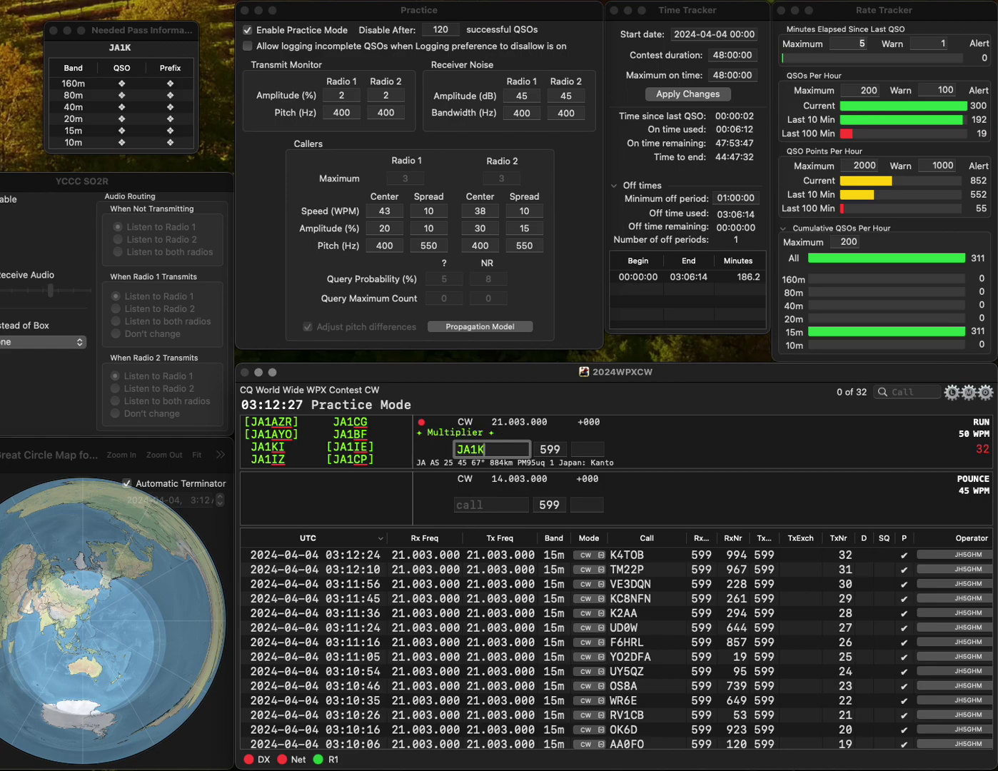
text(GV)
key(Return)
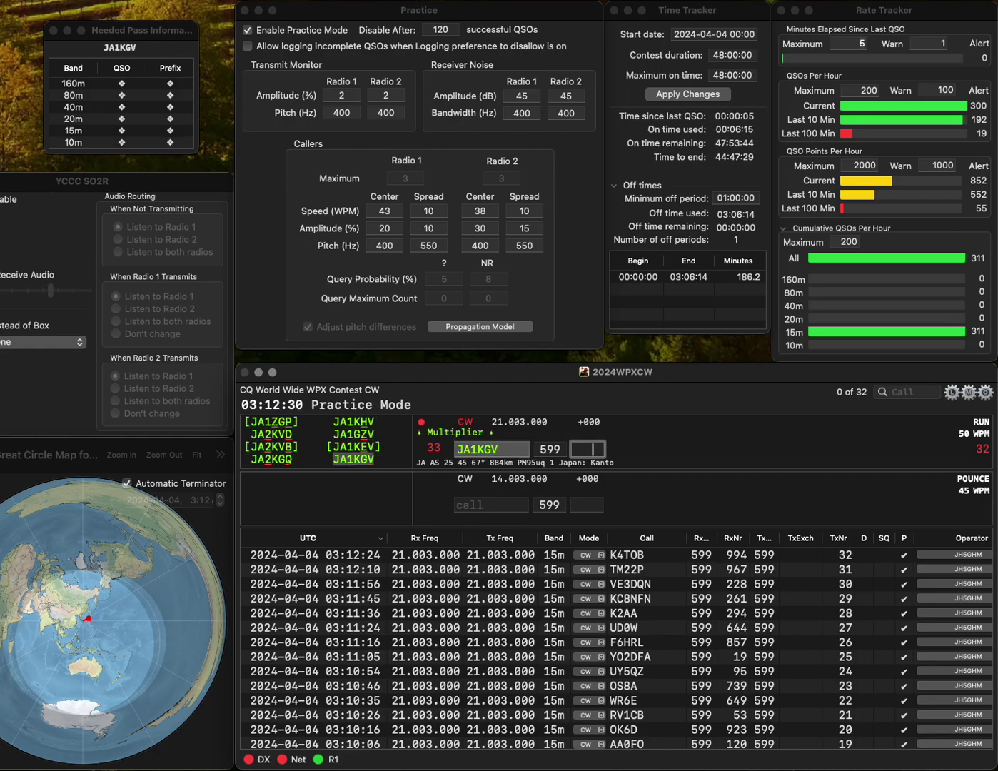
text(75)
key(Return)
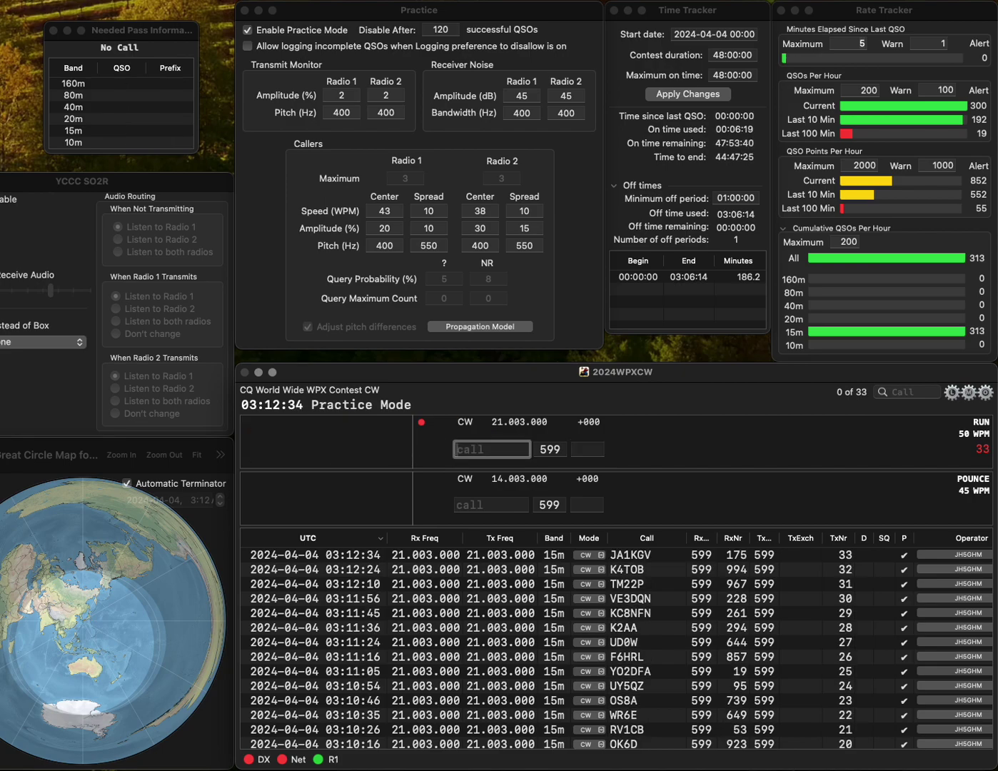
- Log a run contact with 8N1HQ on 15 m, with received number 444
text(N1H)
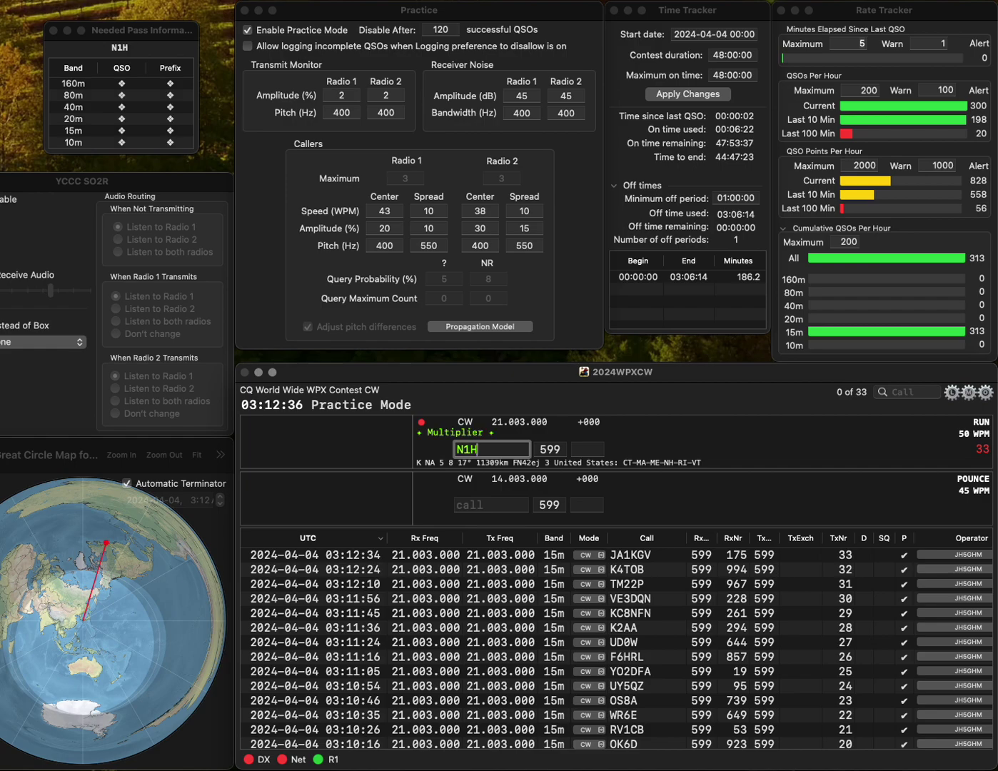
text(Q)
key(Home)
text(8)
key(Return)
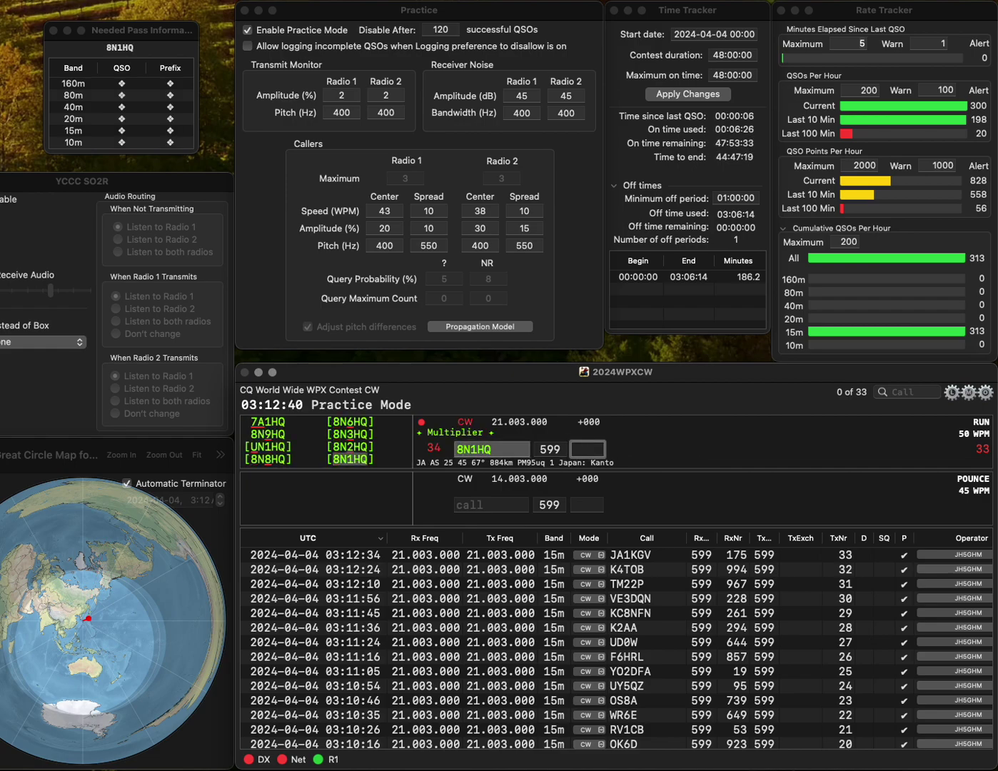
text(444)
key(Return)
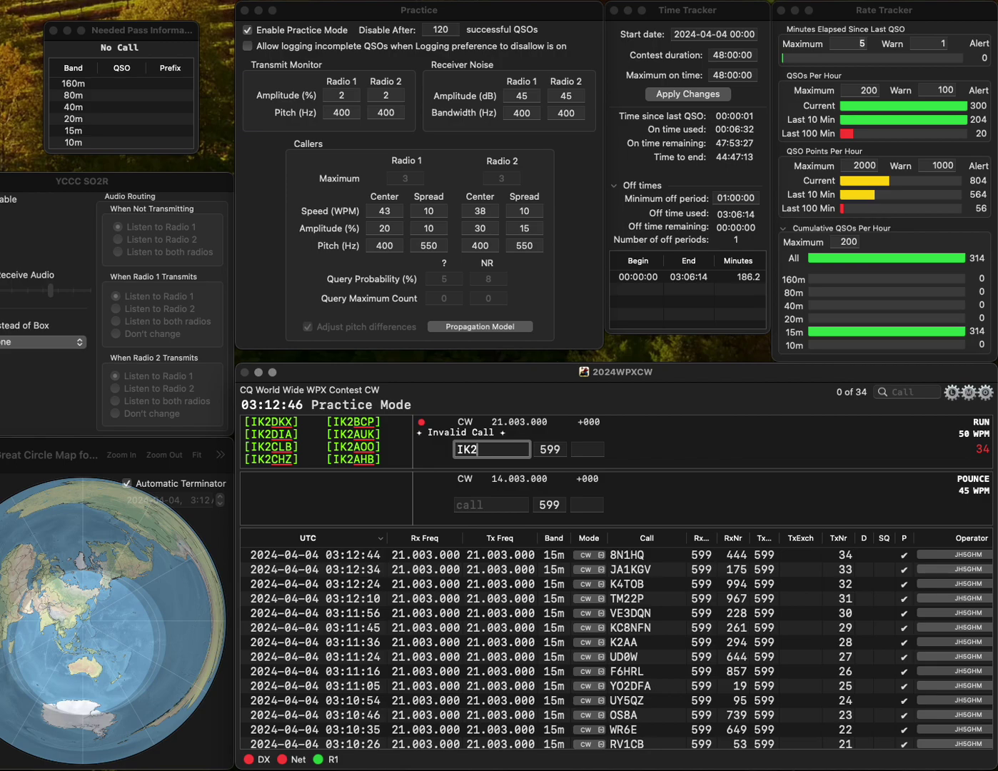
text(LSP)
key(BackSpace)
text(H)
key(Return)
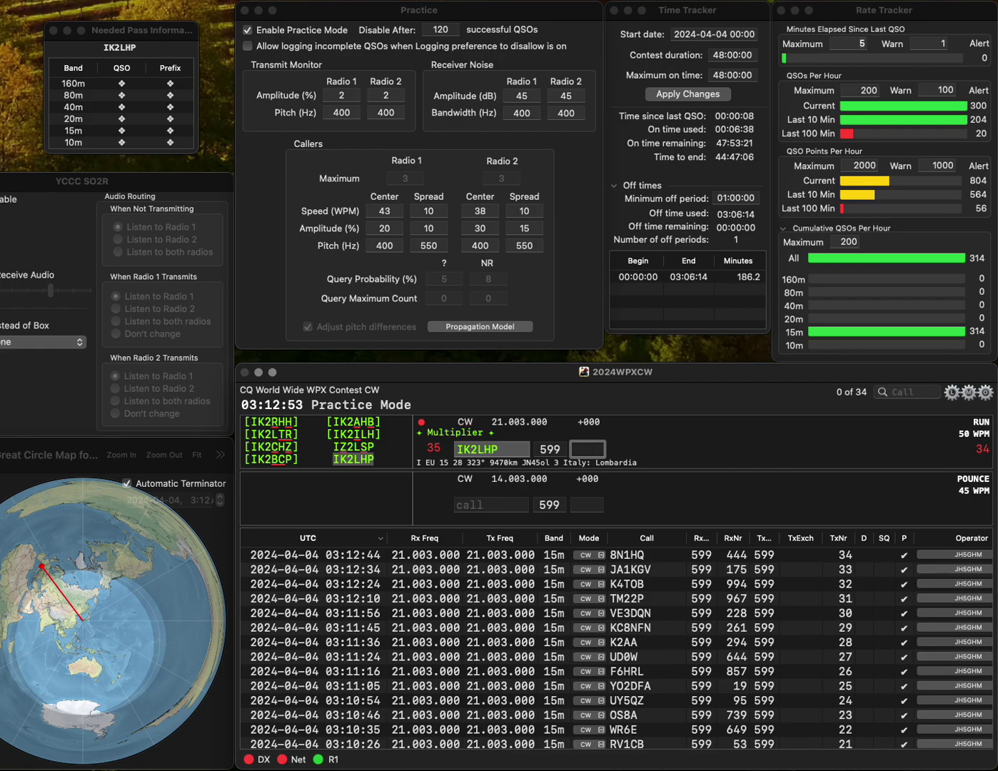
text(178)
key(Return)
- Log a run contact with W4AW on 15 m, with received number 530
text(W4AW)
key(space)
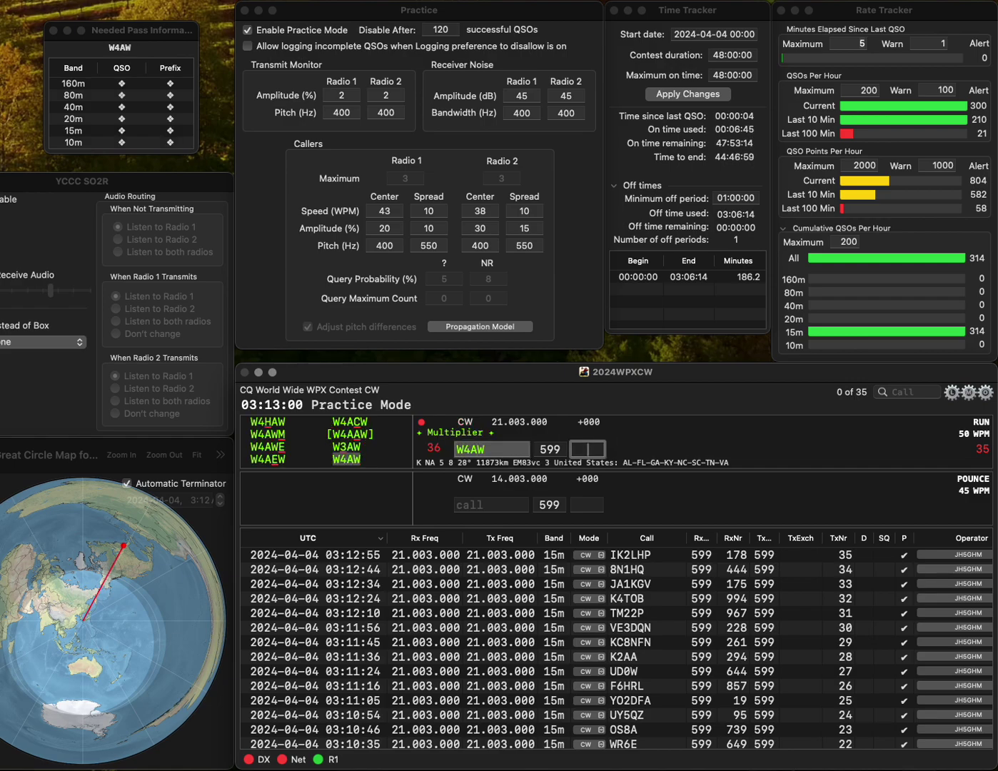
text(530)
key(Return)
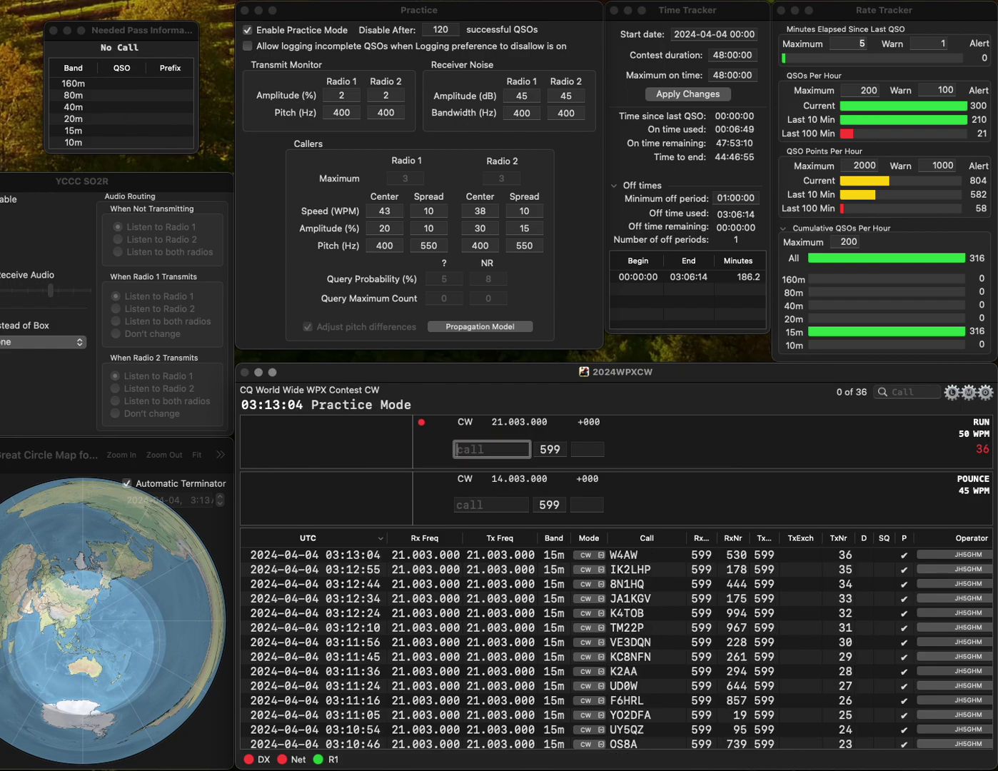
text(C9L)
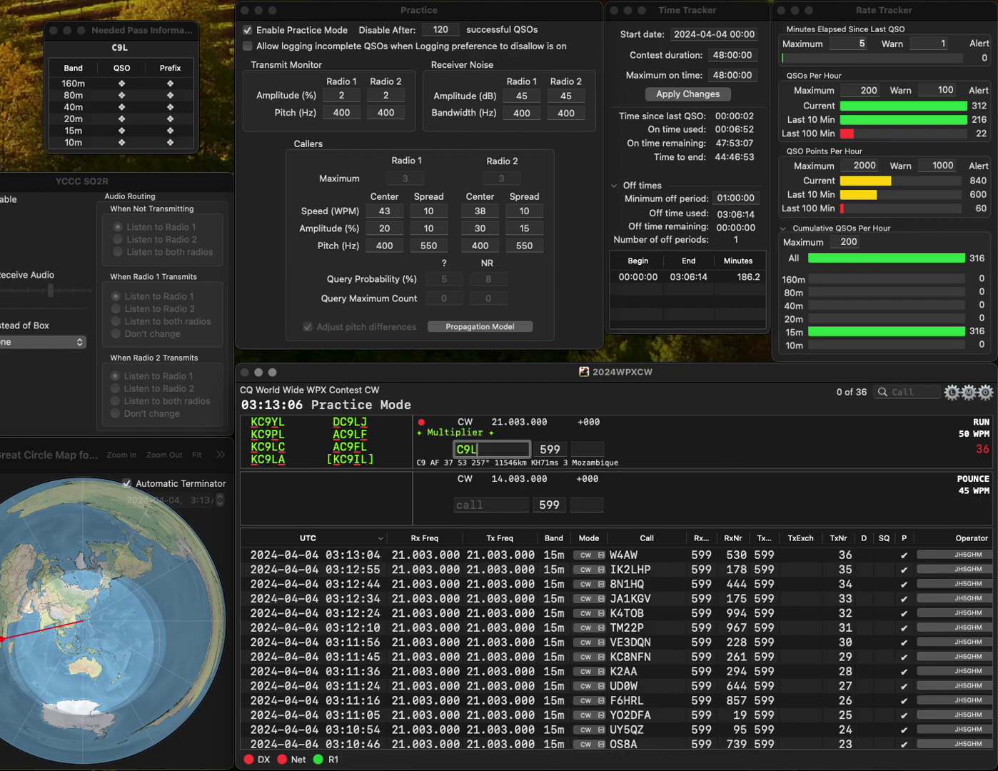
text(DO)
key(BackSpace)
key(BackSpace)
text(BO)
key(Home)
text(K)
key(Return)
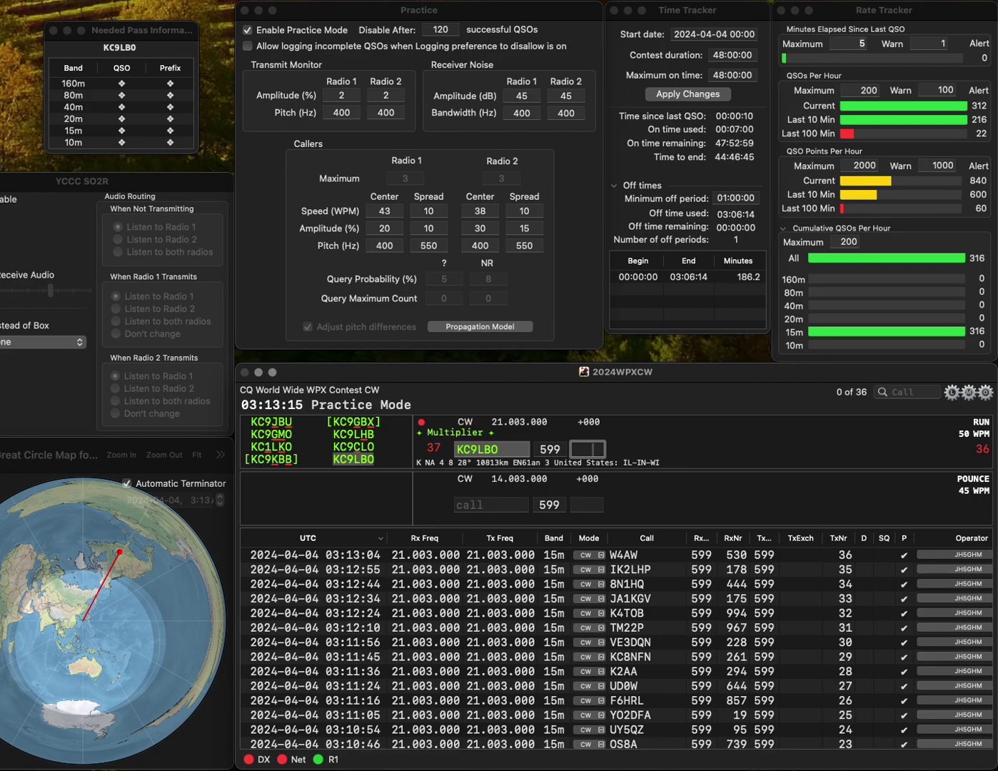
text(160)
key(Return)
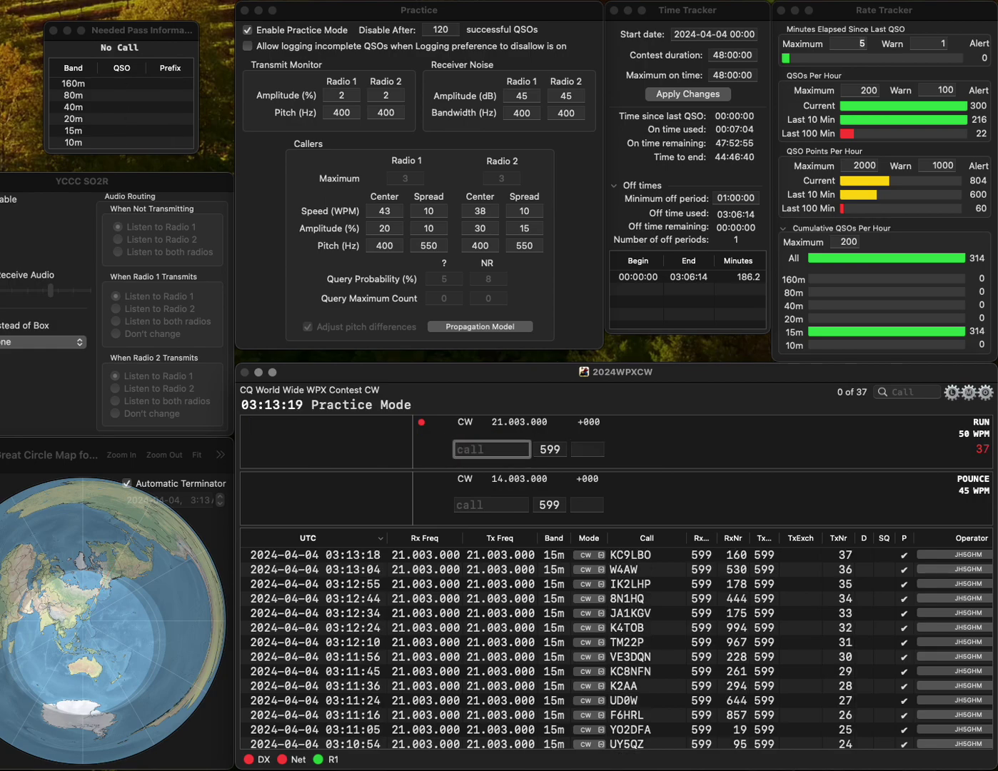
text(YO6K)
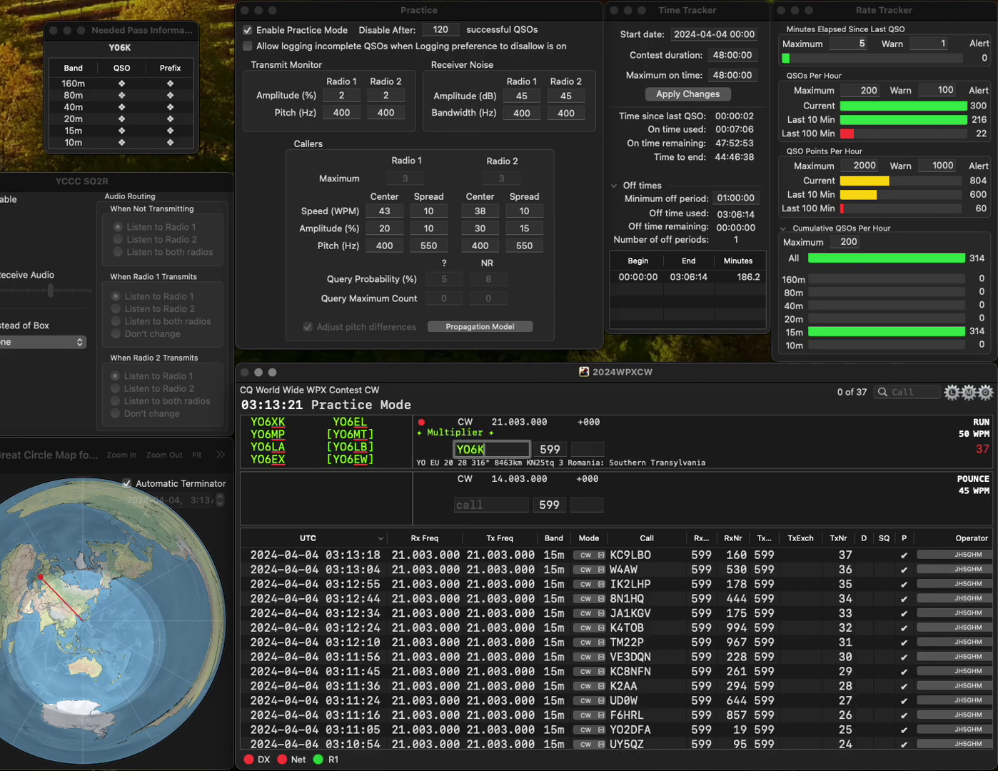
text(GS)
key(Tab)
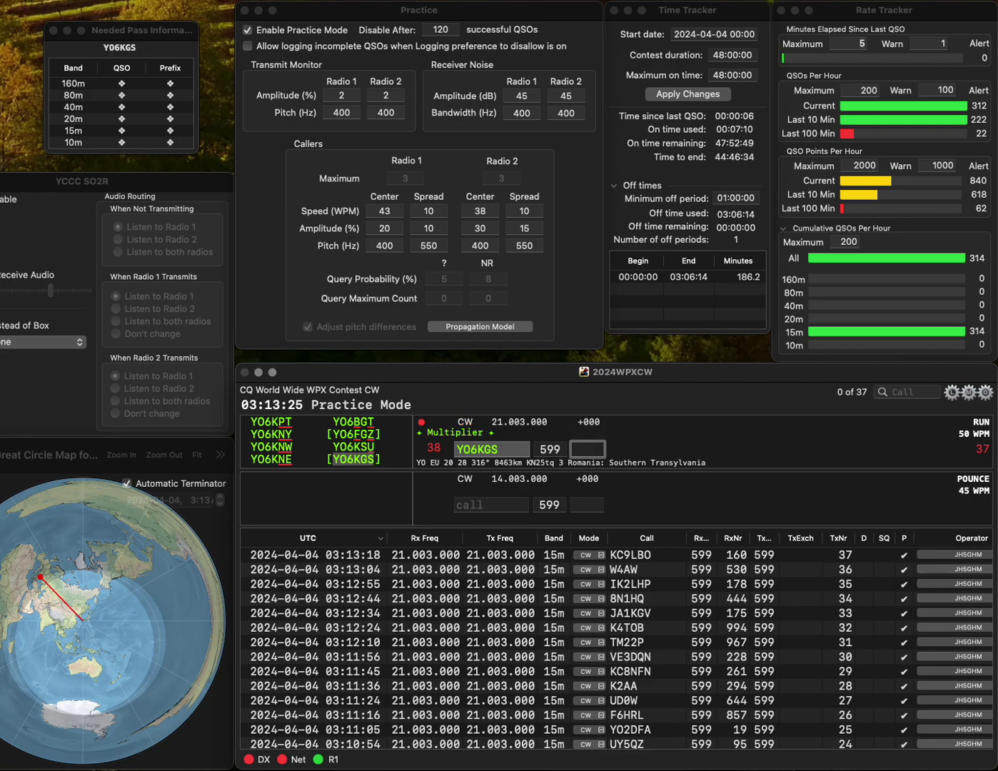
text(54)
key(Return)
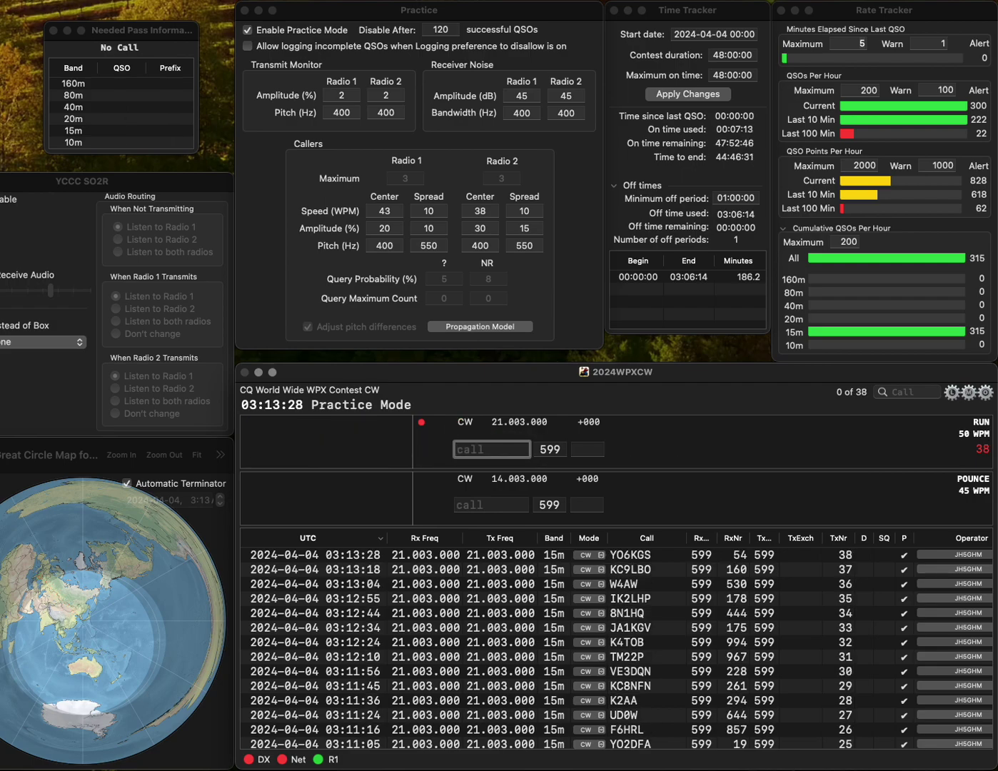
text(JH0UUY/1)
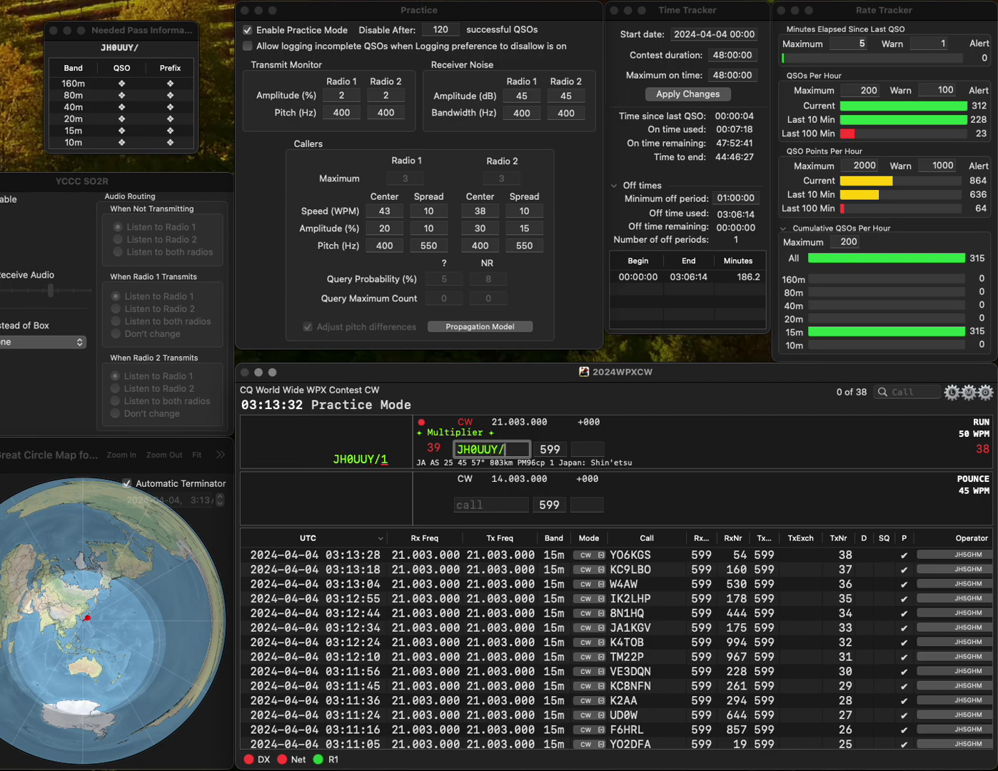
key(Return)
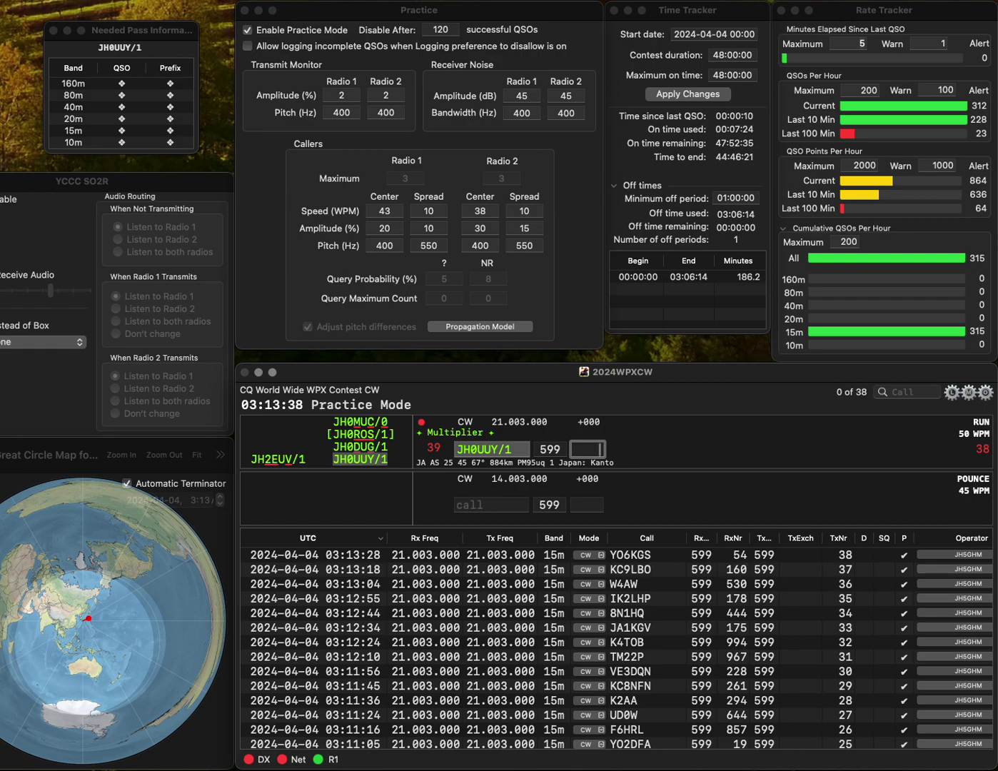
key(Return)
text(KC)
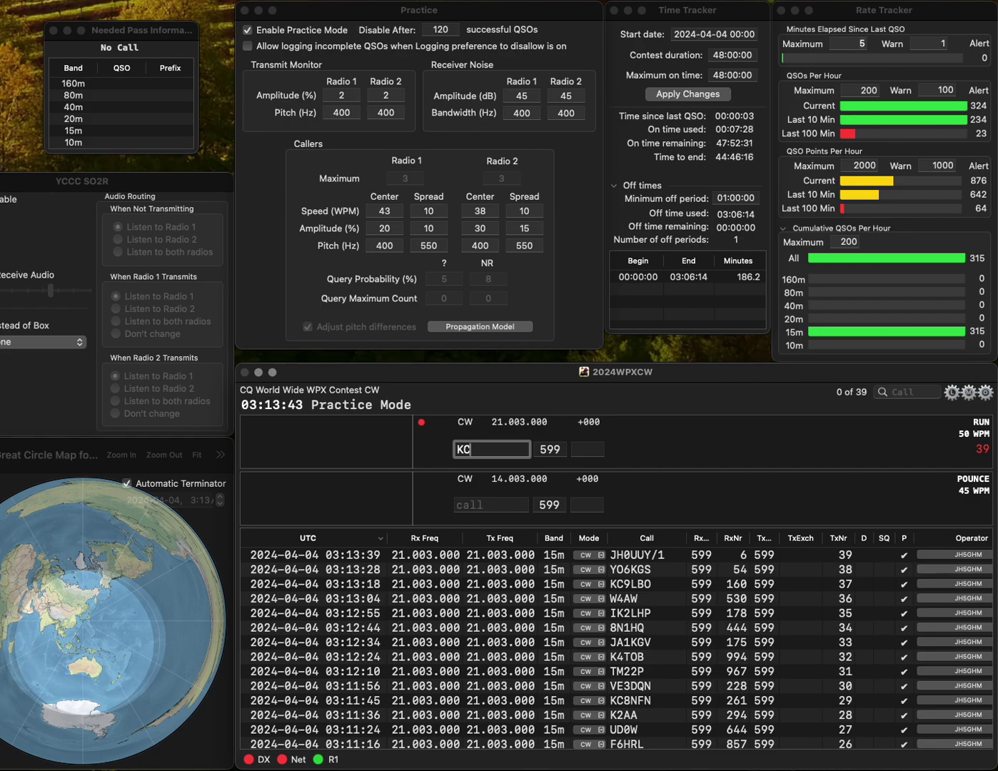
text(2GFA)
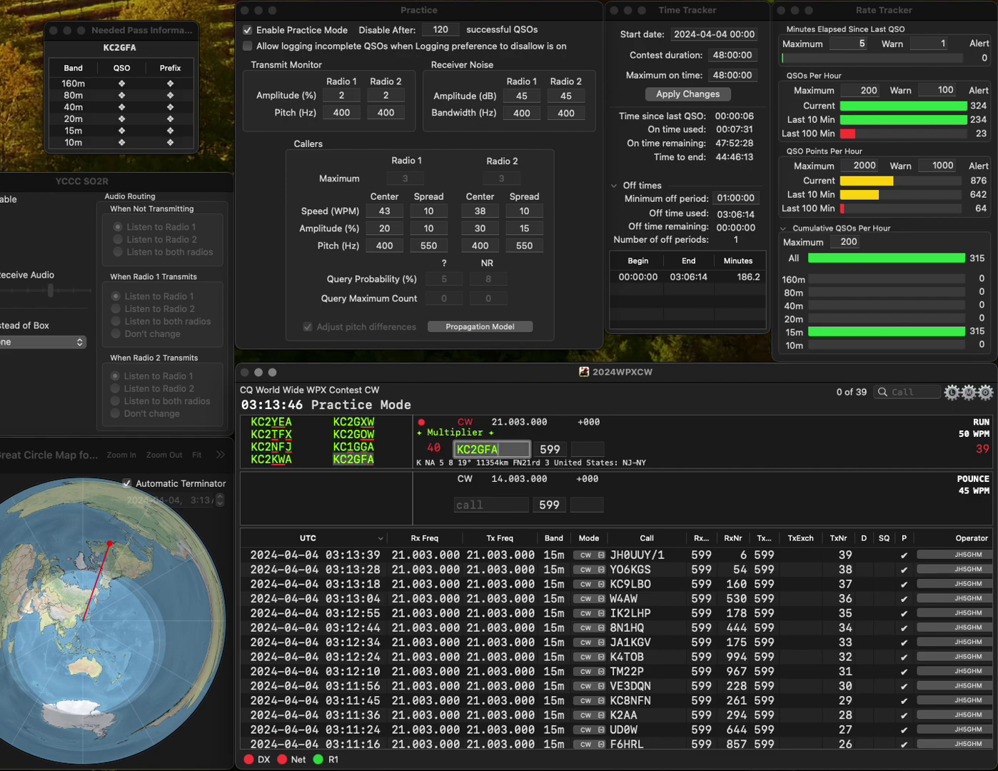
key(Return)
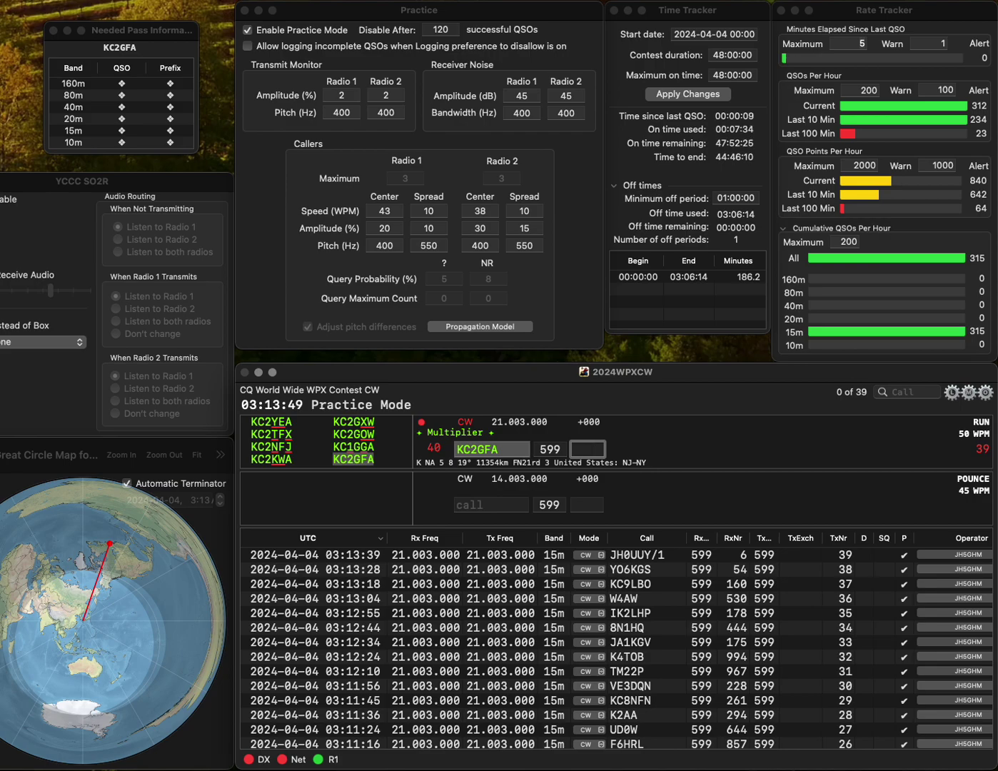
text(594)
key(Return)
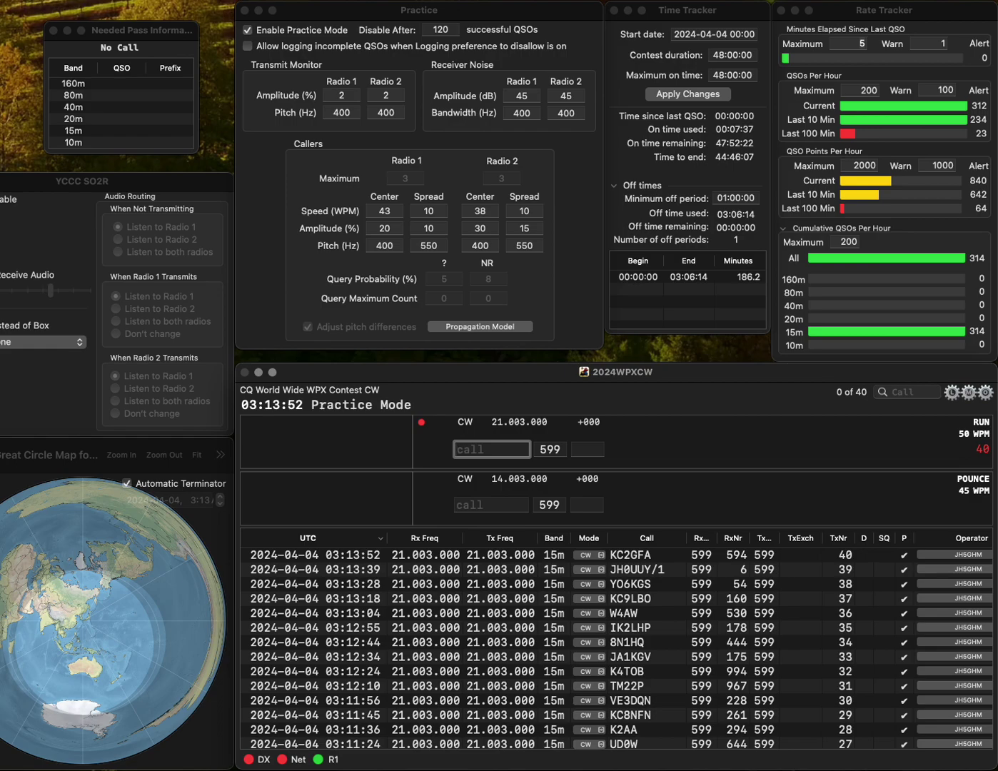
- Log a run contact with UY0ZG on 15 m, with received number 904
text(UY0)
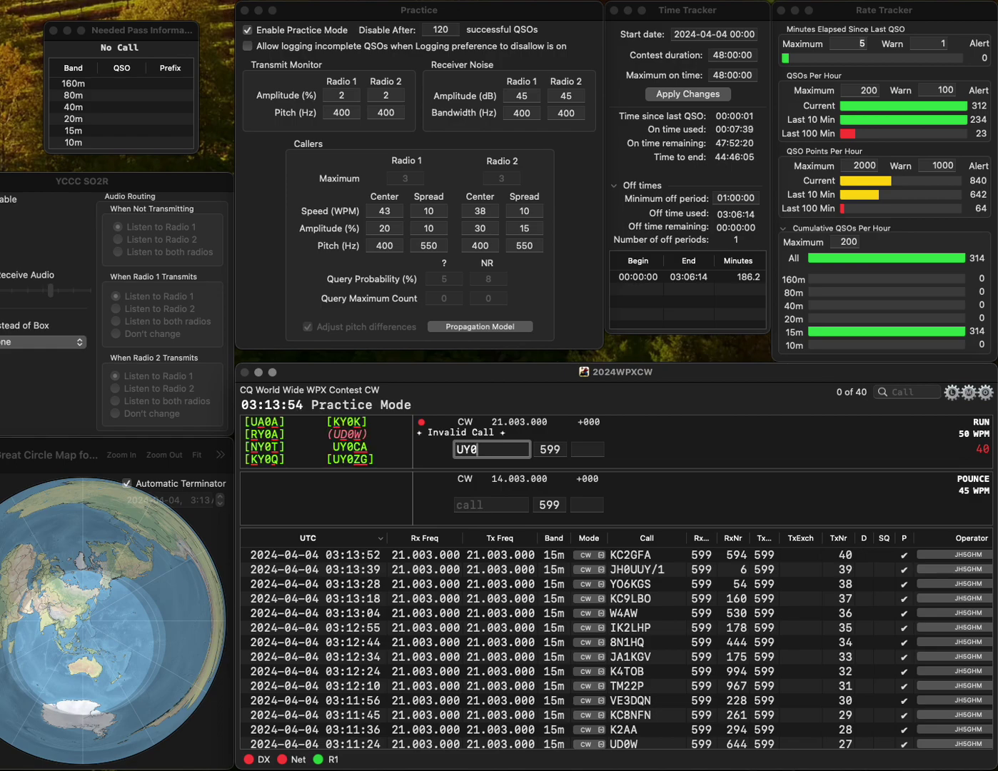
text(G)
key(BackSpace)
text(ZG)
key(space)
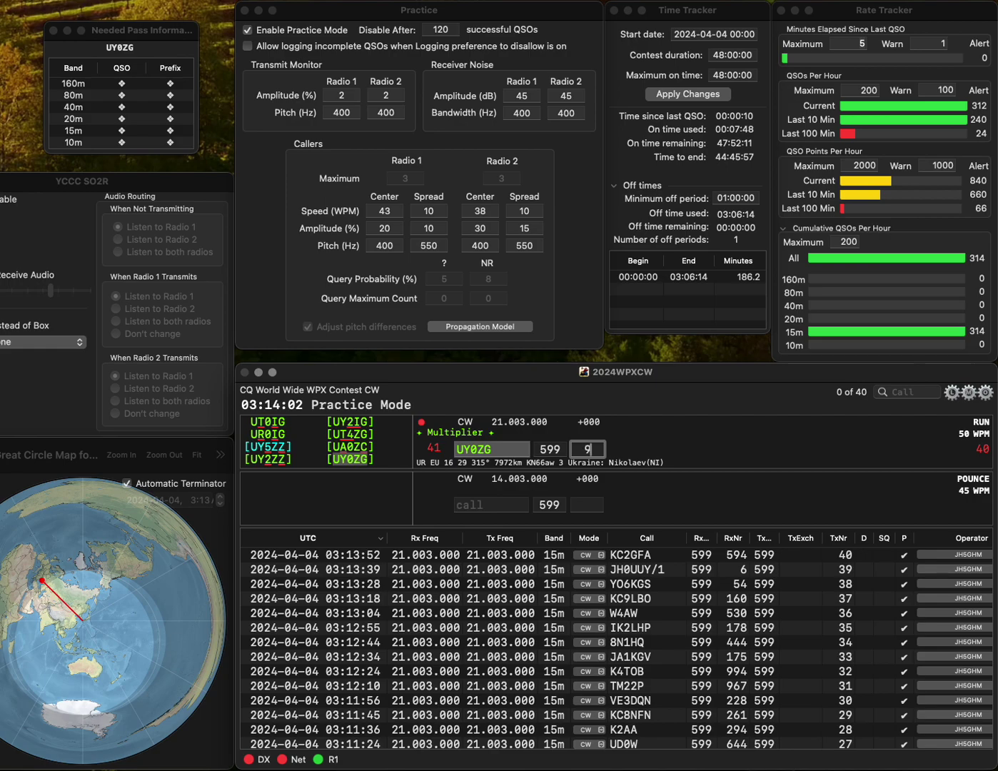
text(04)
key(Return)
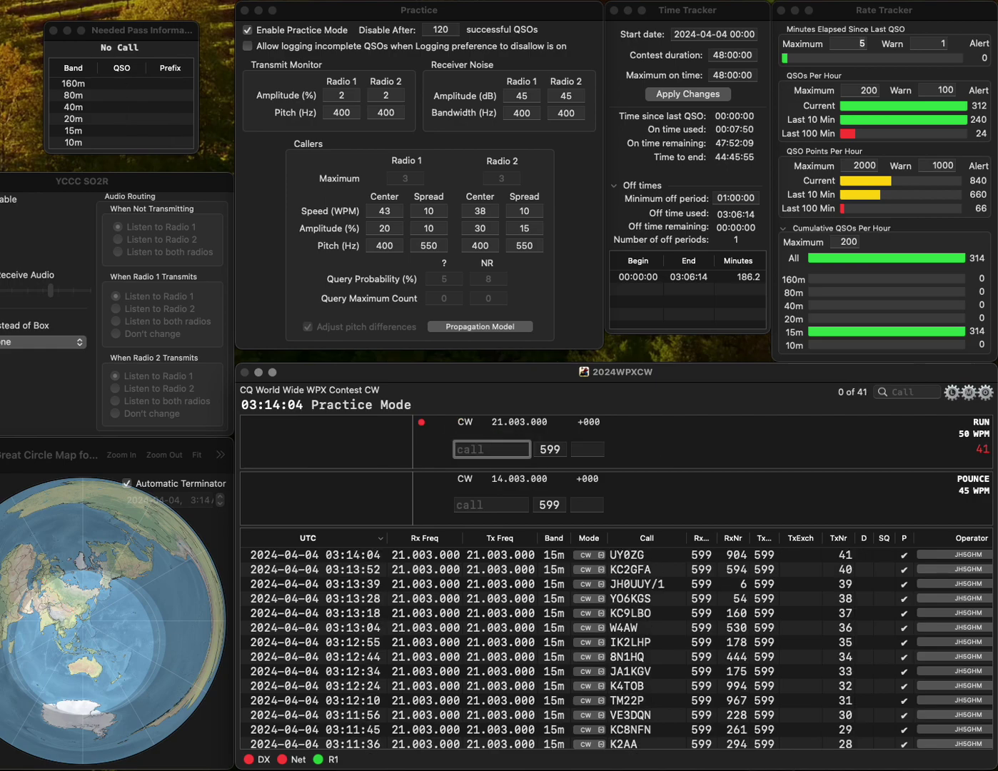
- Log a run contact with OM7M on 15 m, with received number 518
text(OM7)
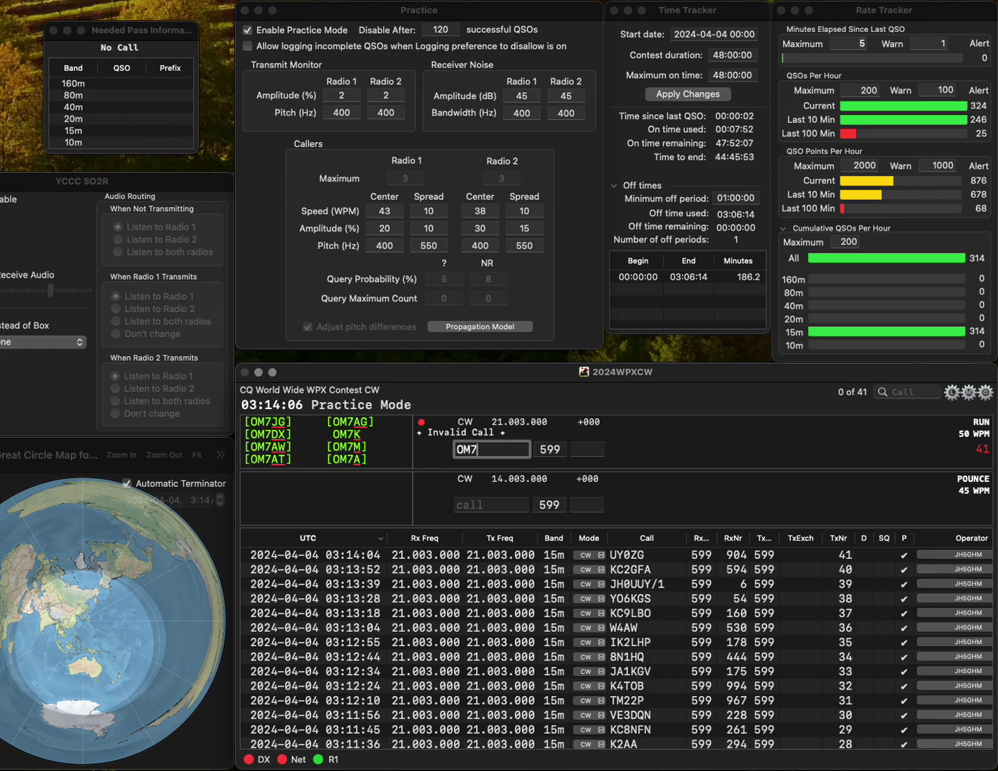
text(M)
key(space)
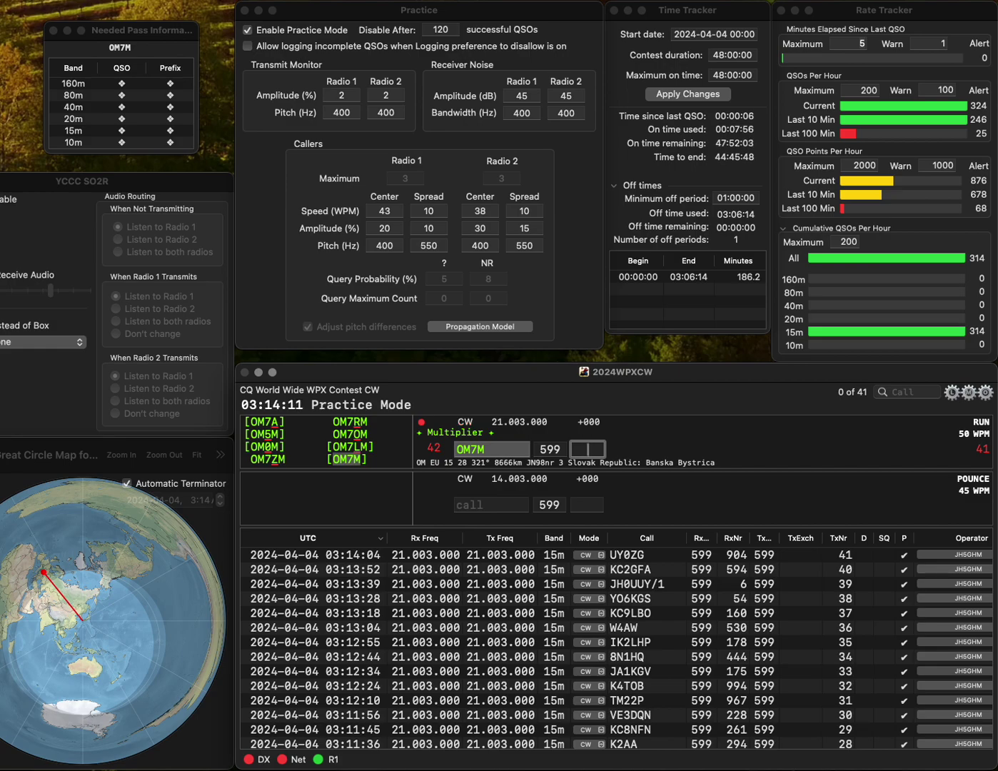
text(18)
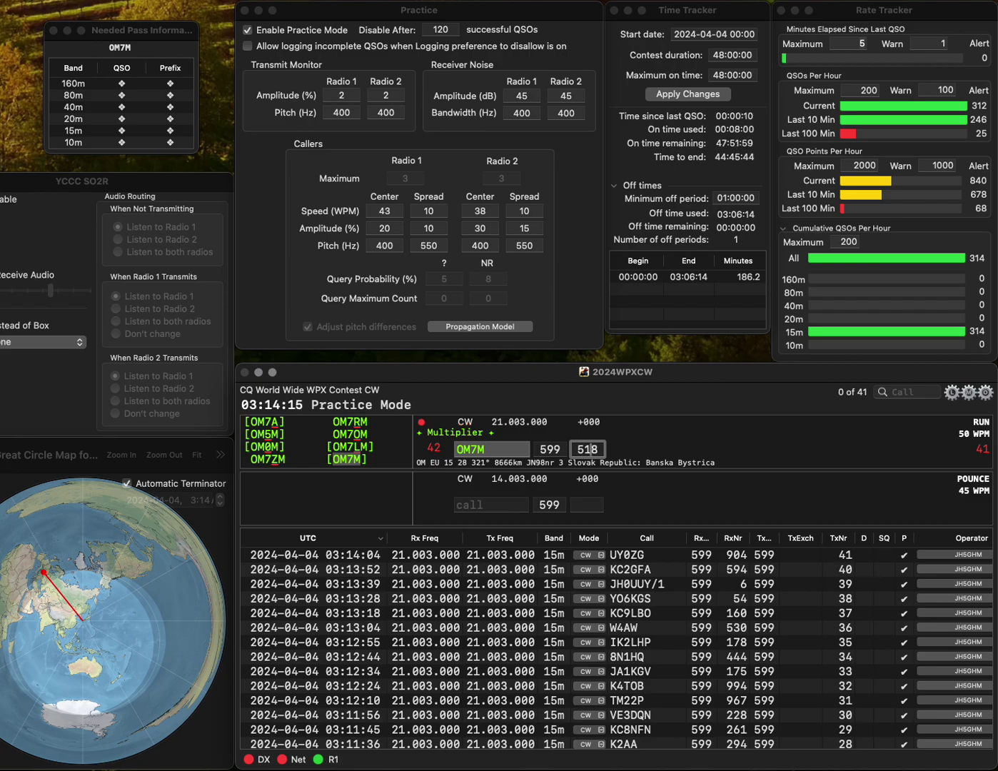
key(Return)
text(PA5S)
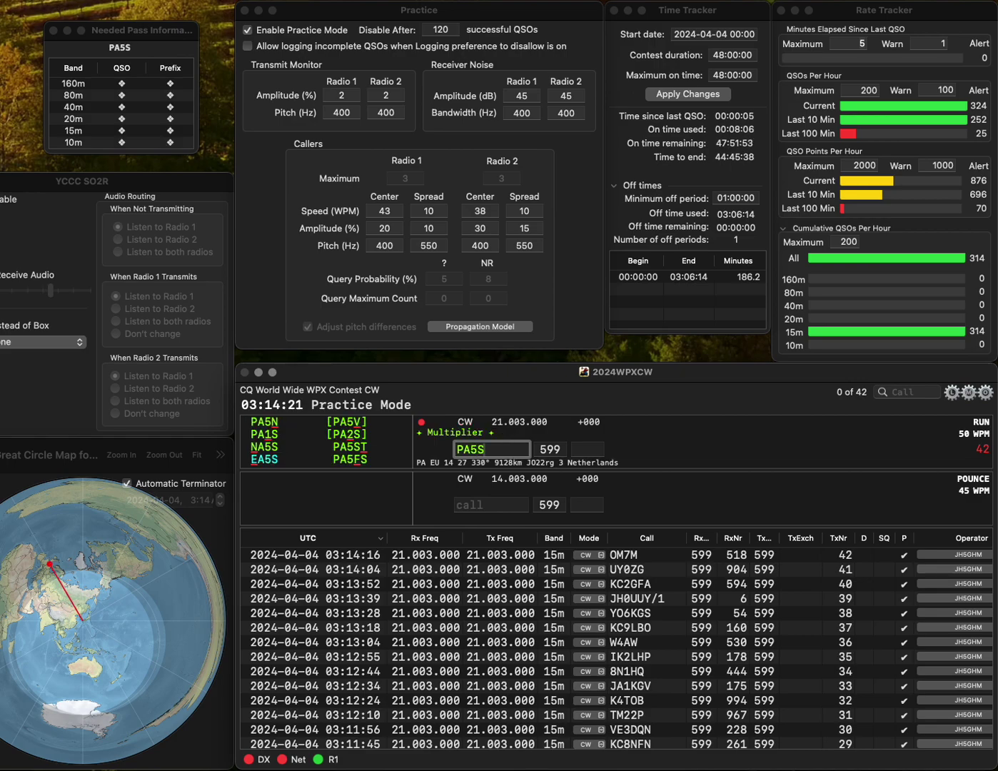
key(BackSpace)
text(KE)
key(Return)
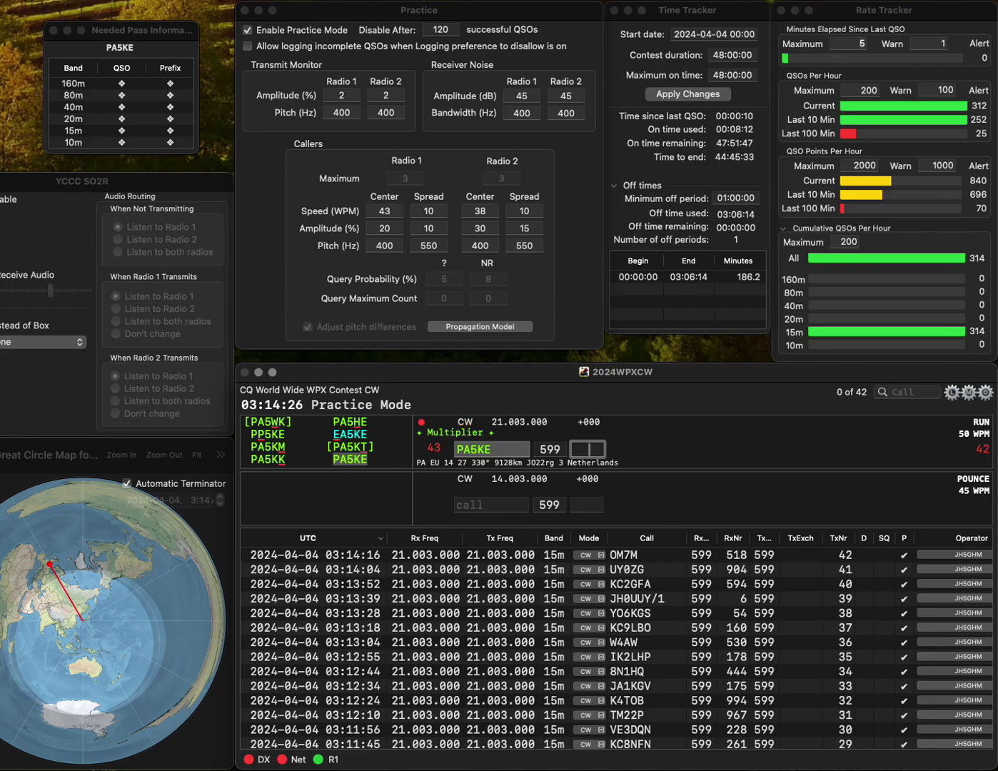
text(24)
key(Return)
text(IK5ZQC)
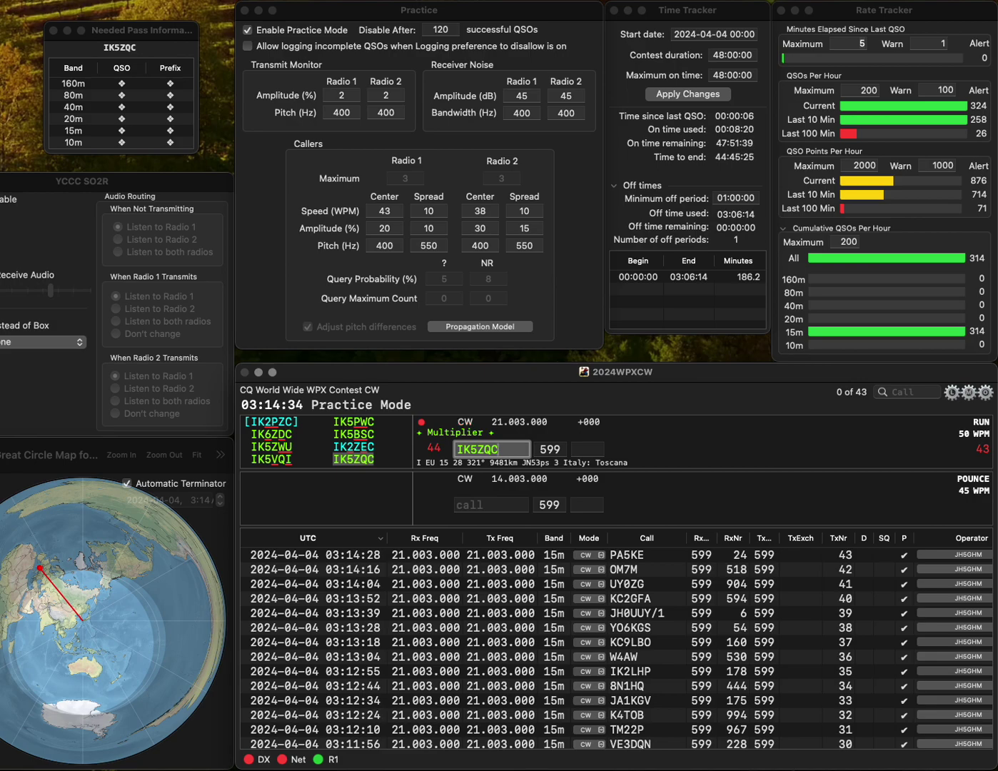
key(space)
text(957)
key(Return)
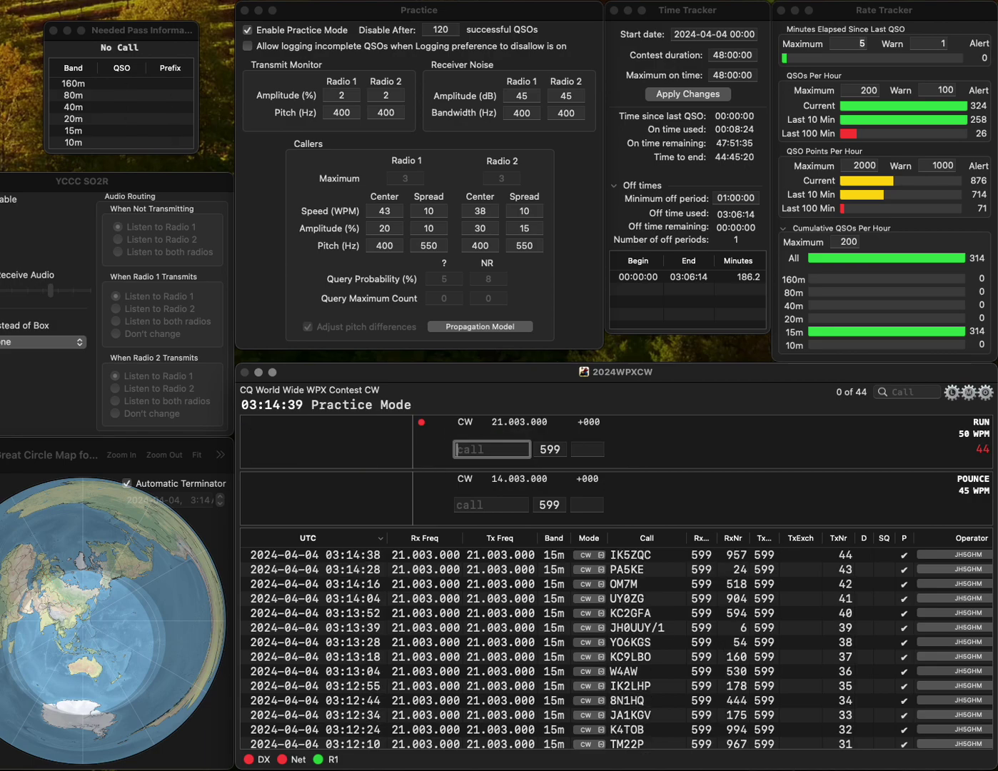
- Log a run contact with S59T on 15 m, with received number 241
text(S59T)
key(space)
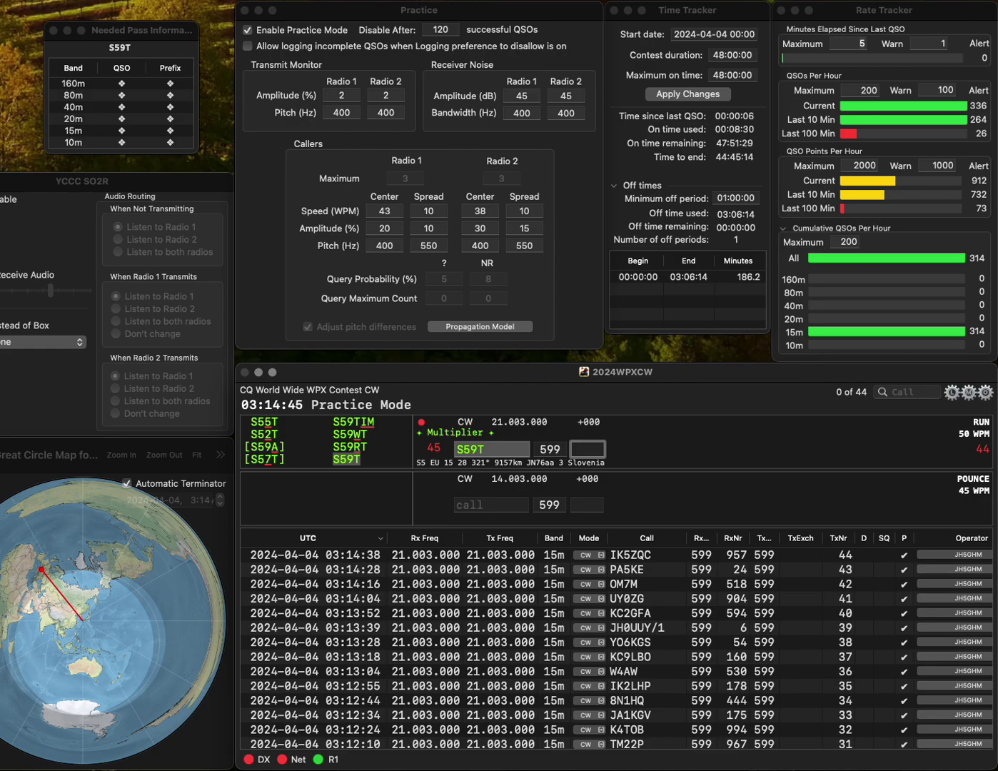
text(241)
key(Return)
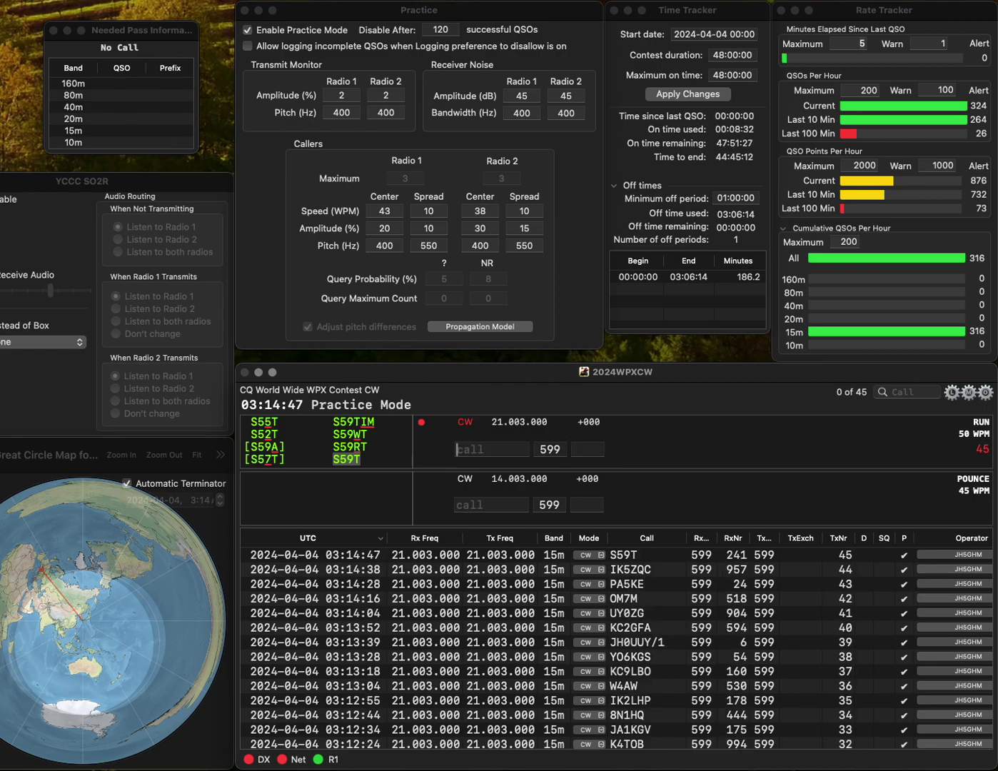
text(K)
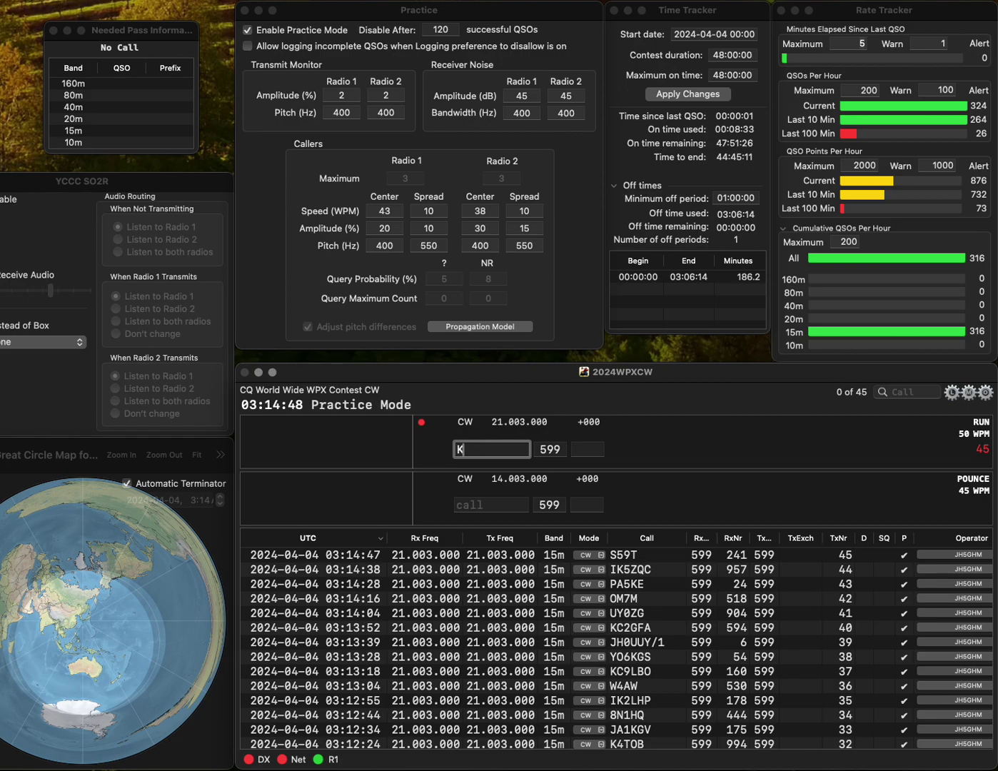
text(WX)
key(Left)
key(BackSpace)
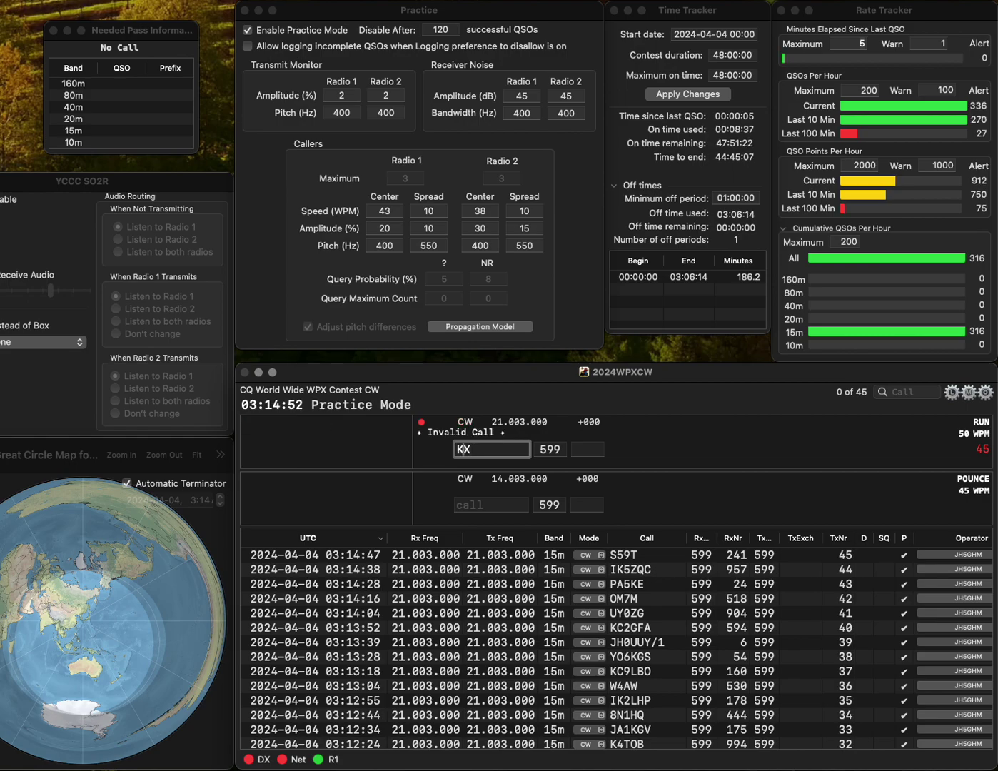
text(3)
key(BackSpace)
text(1)
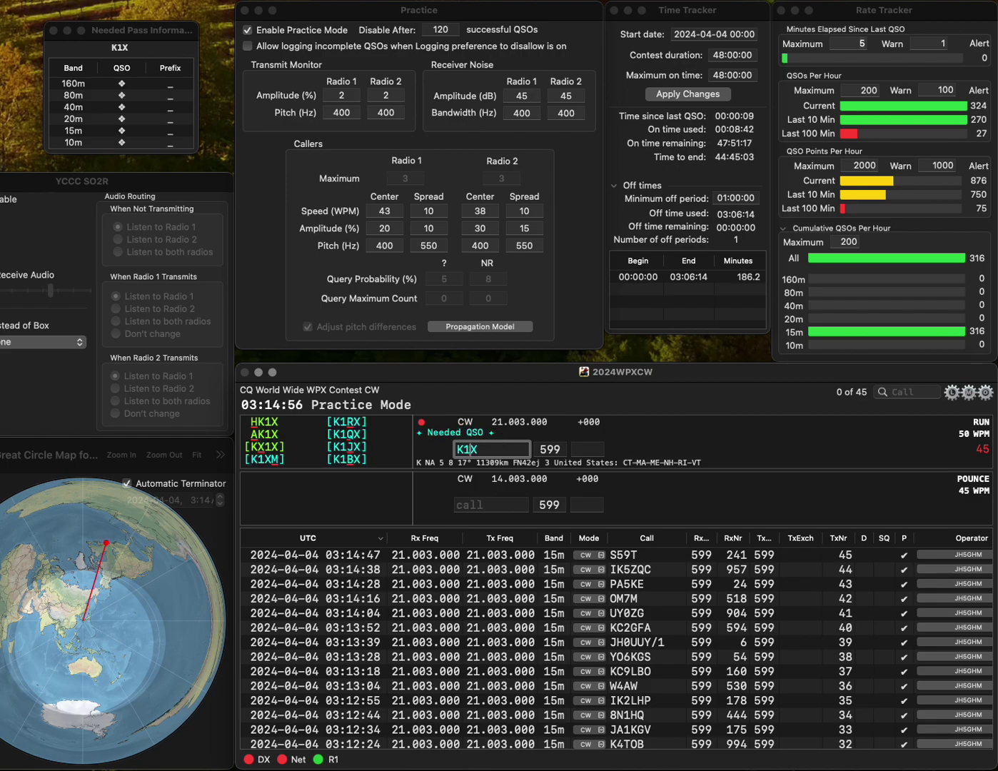
text(5)
key(BackSpace)
key(BackSpace)
text(J5AK)
key(Return)
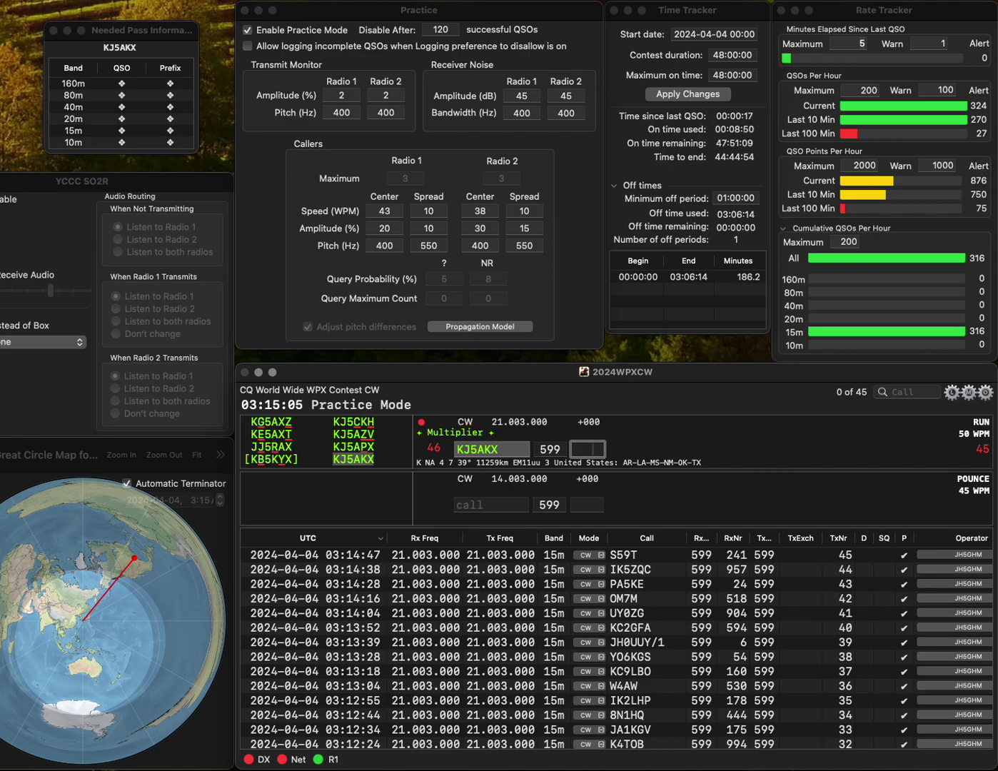
text(265)
key(Return)
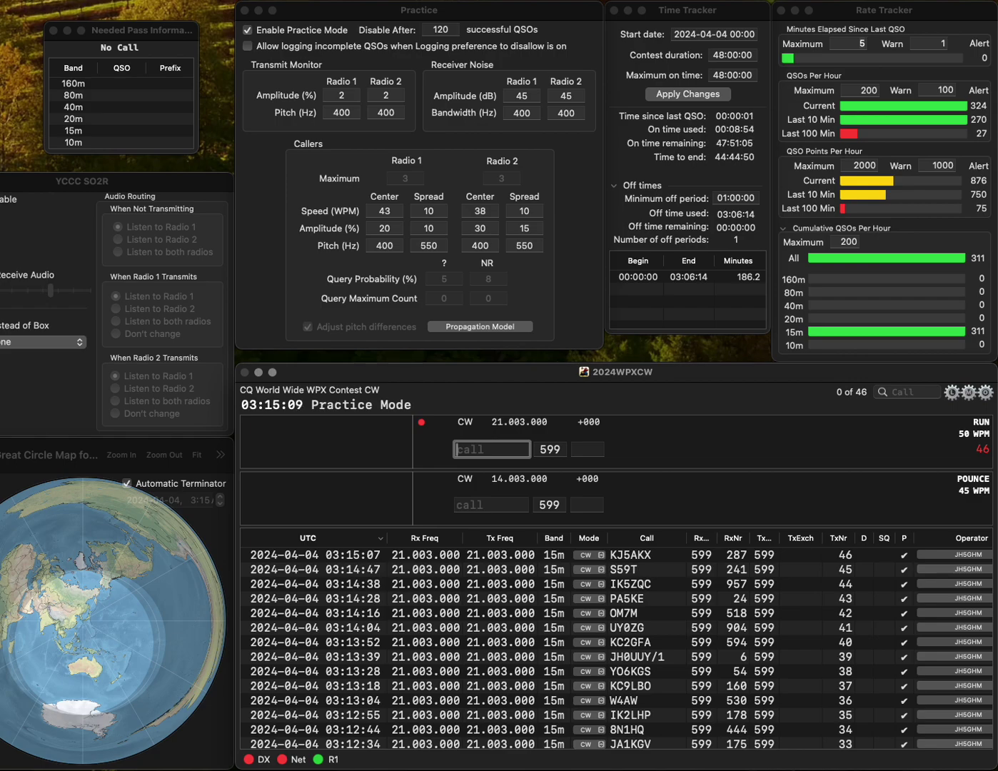
text(2LOI)
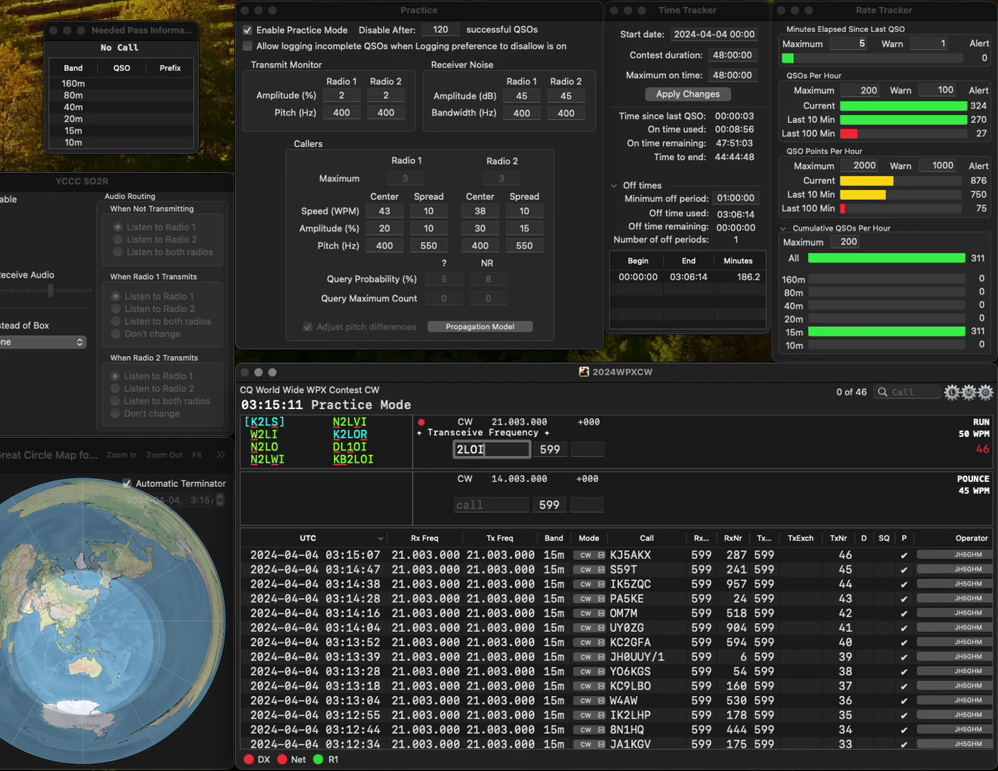
key(Home)
text(K)
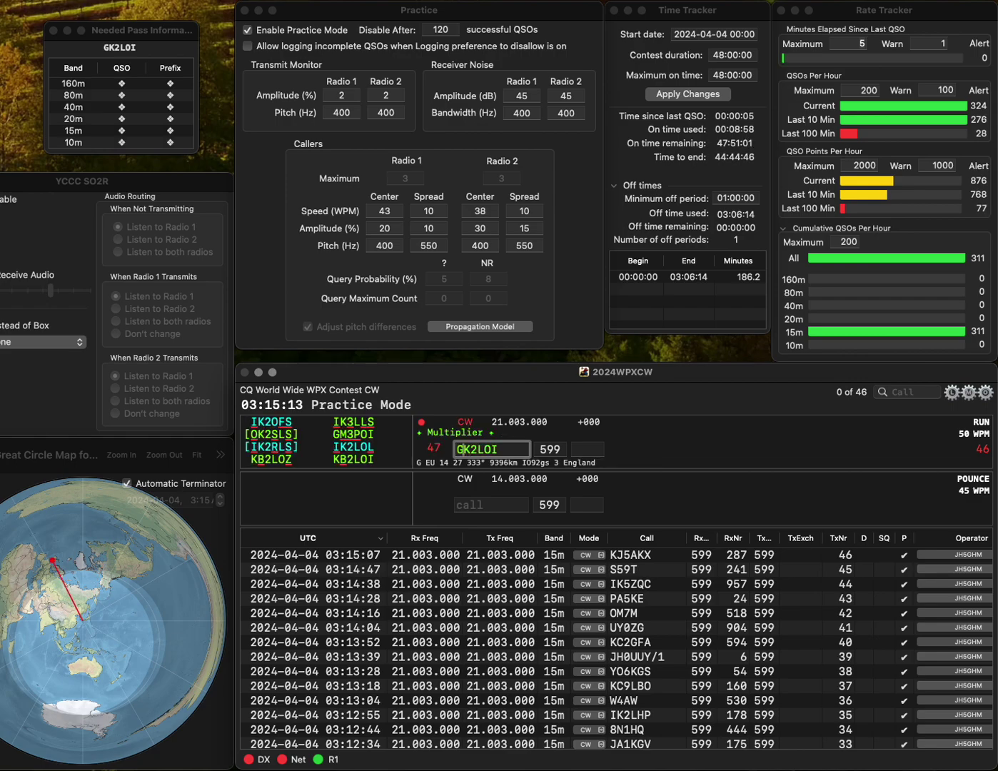
text(B)
key(Return)
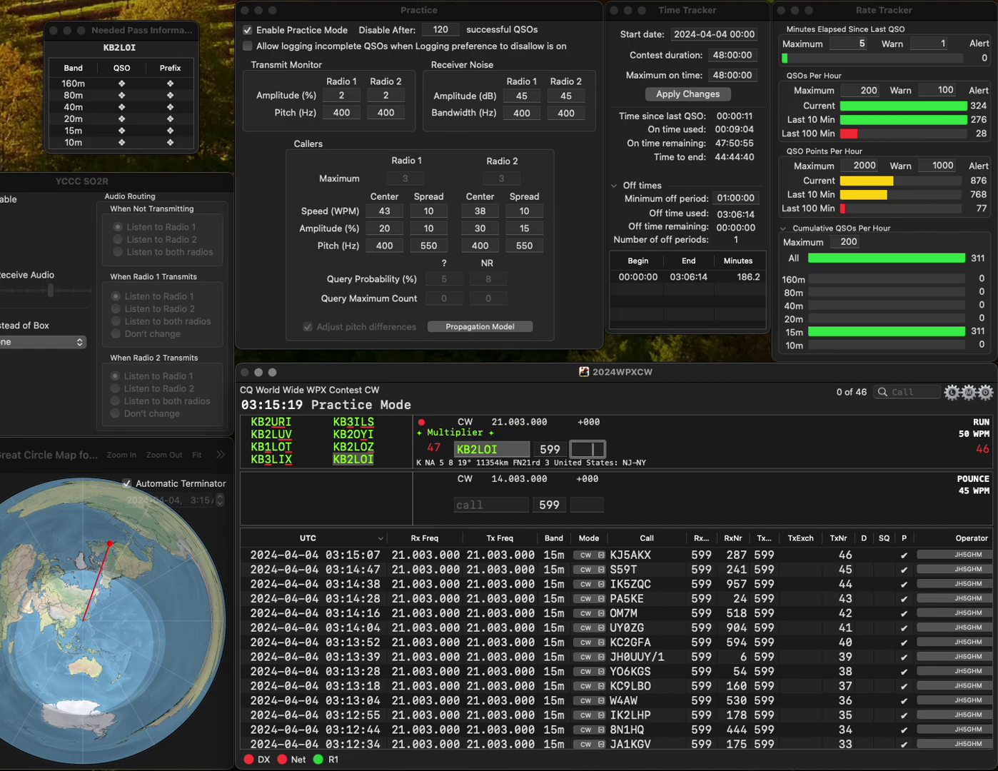
text(695)
key(Return)
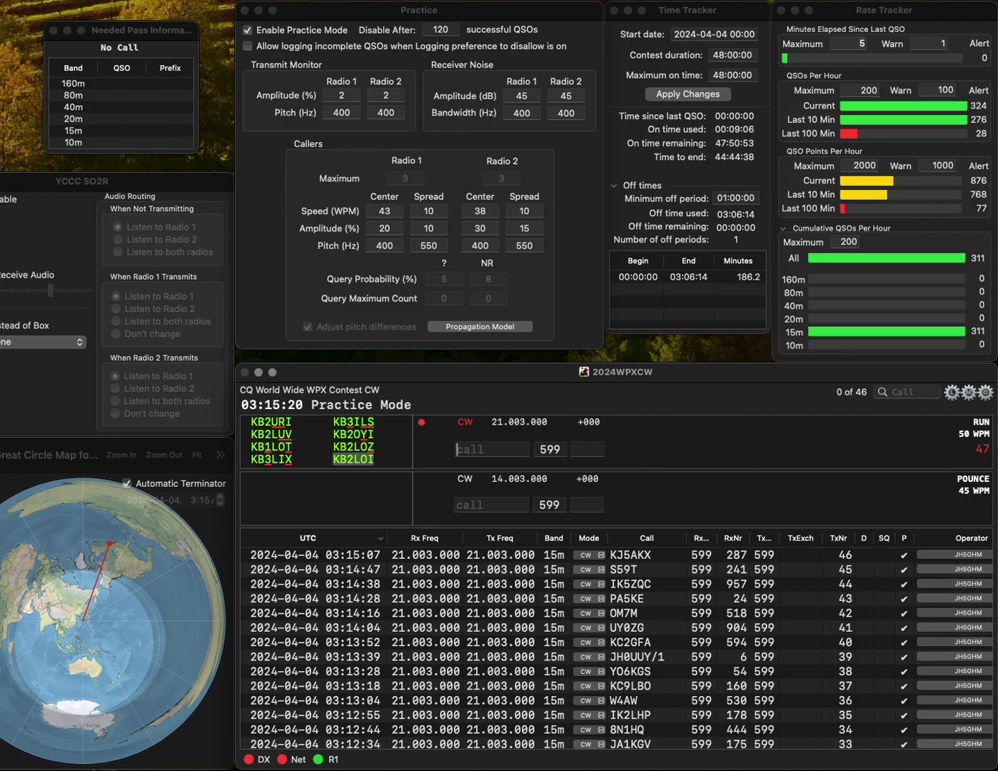
text(KYD)
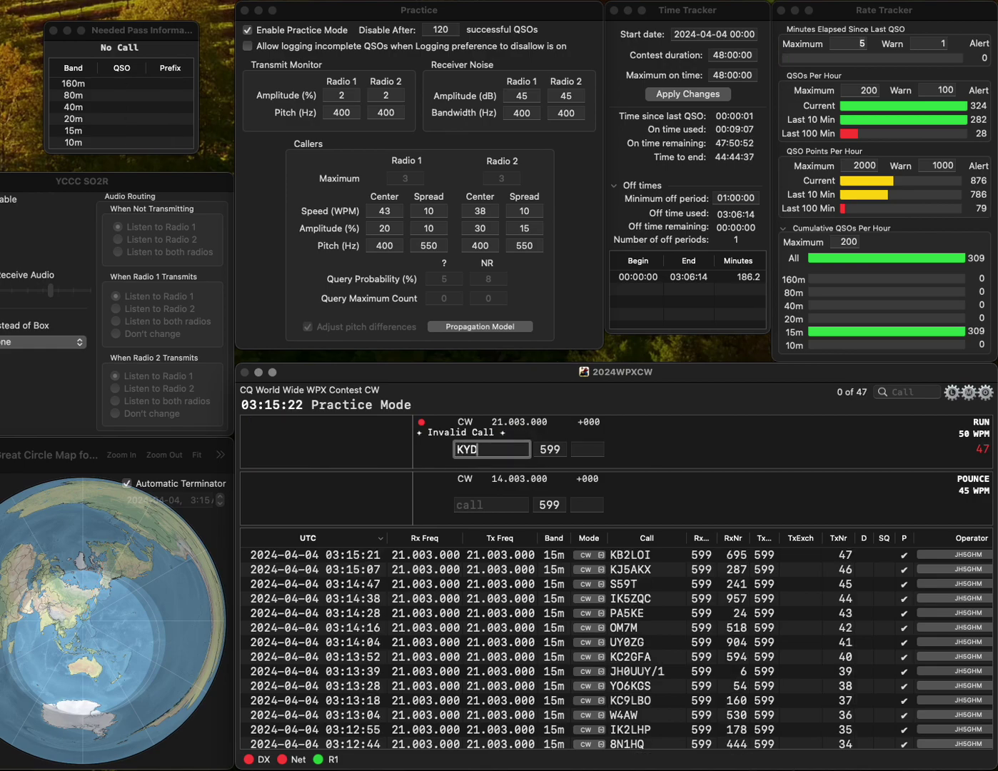
text(2GSI)
key(Home)
key(Delete)
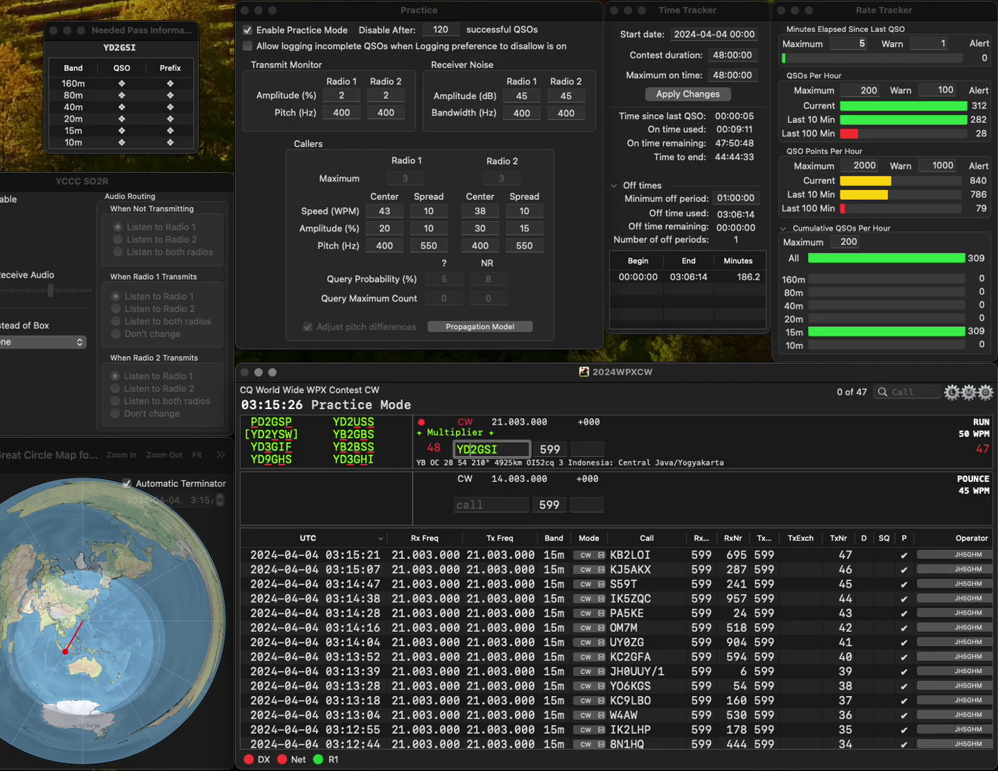
click(493, 450)
key(BackSpace)
text(H)
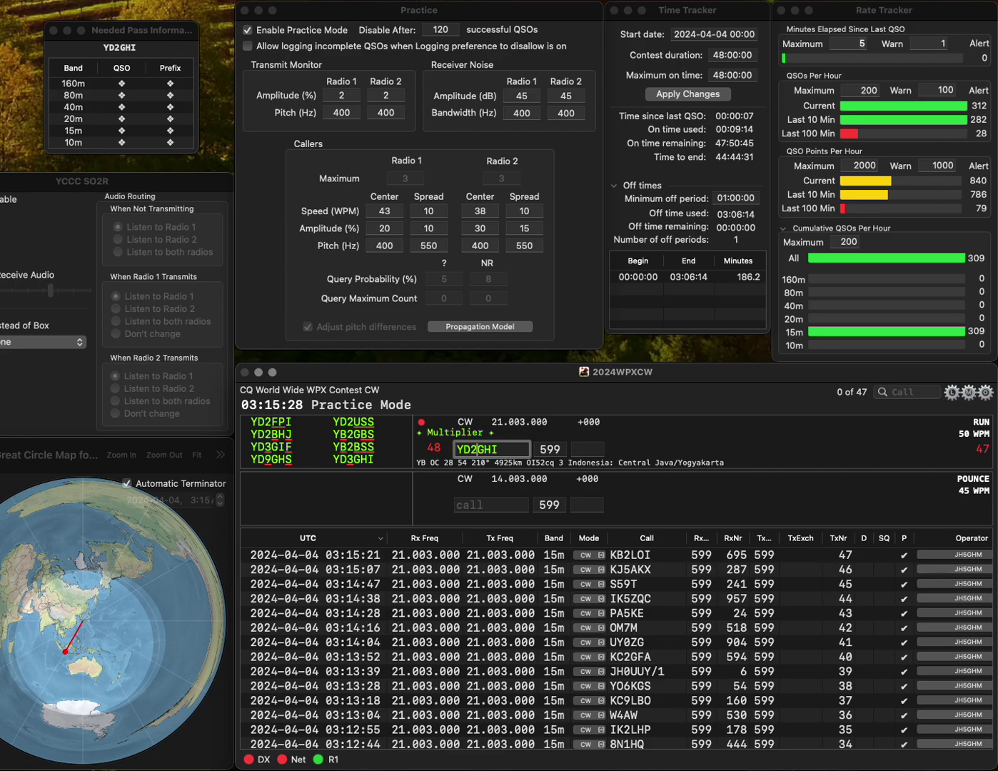
key(BackSpace)
text(3)
key(space)
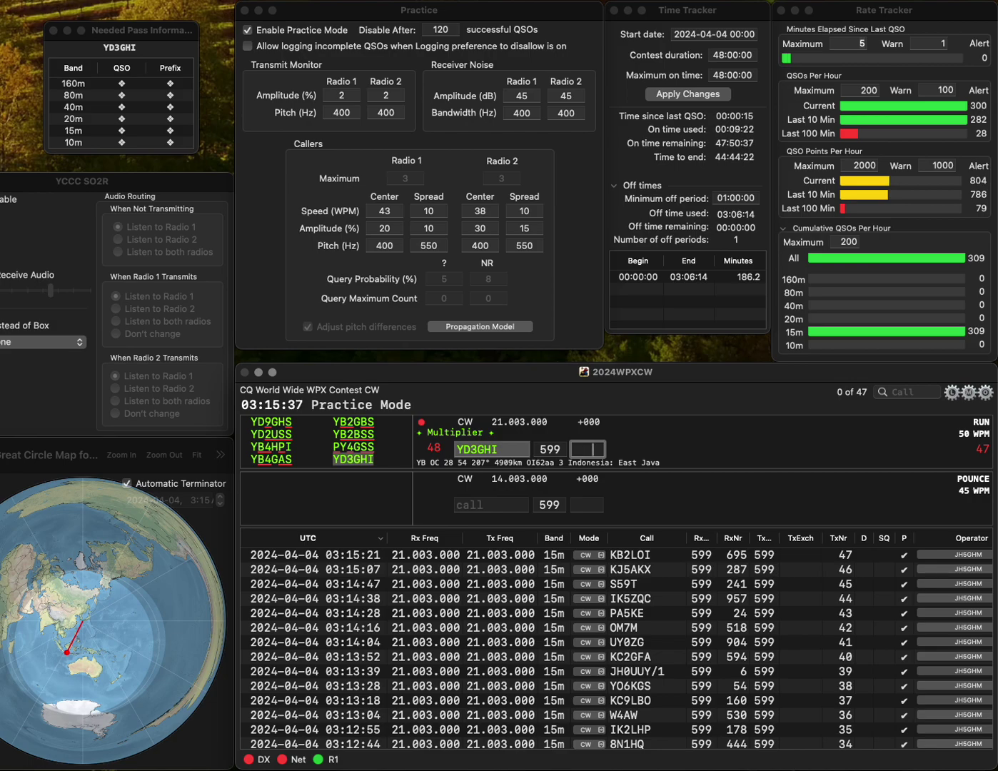
text(34)
key(BackSpace)
key(BackSpace)
text(409)
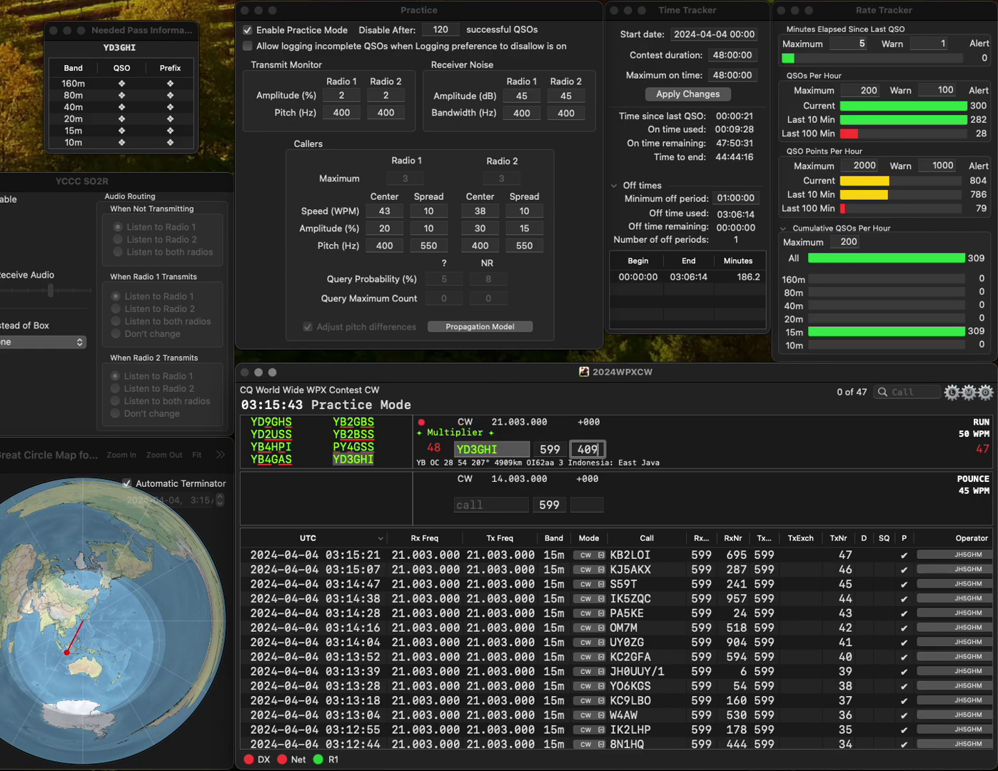
key(Return)
text(GWXMR)
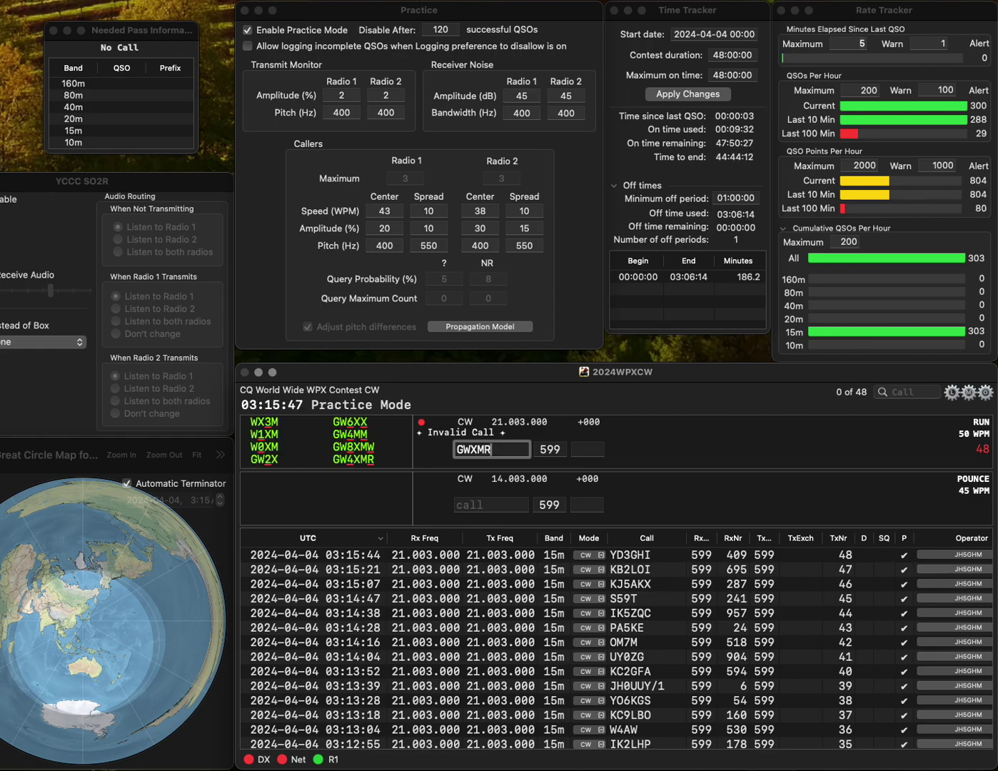
key(Home)
key(Right)
key(Right)
text(4)
key(Return)
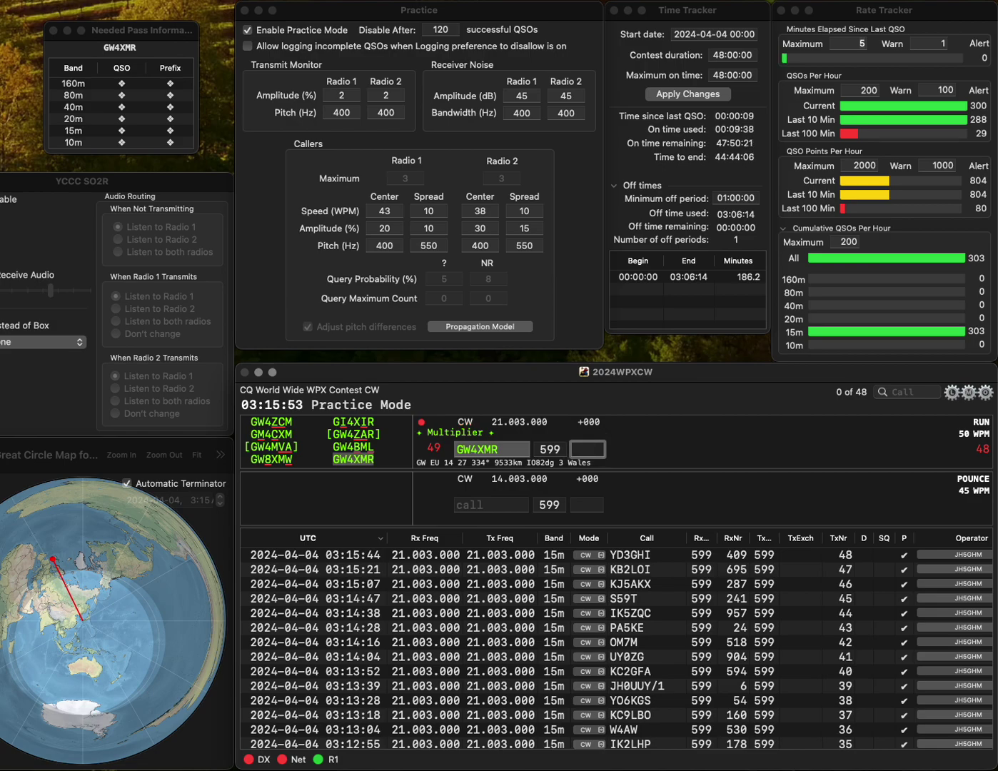
text(747)
key(Return)
text(LC)
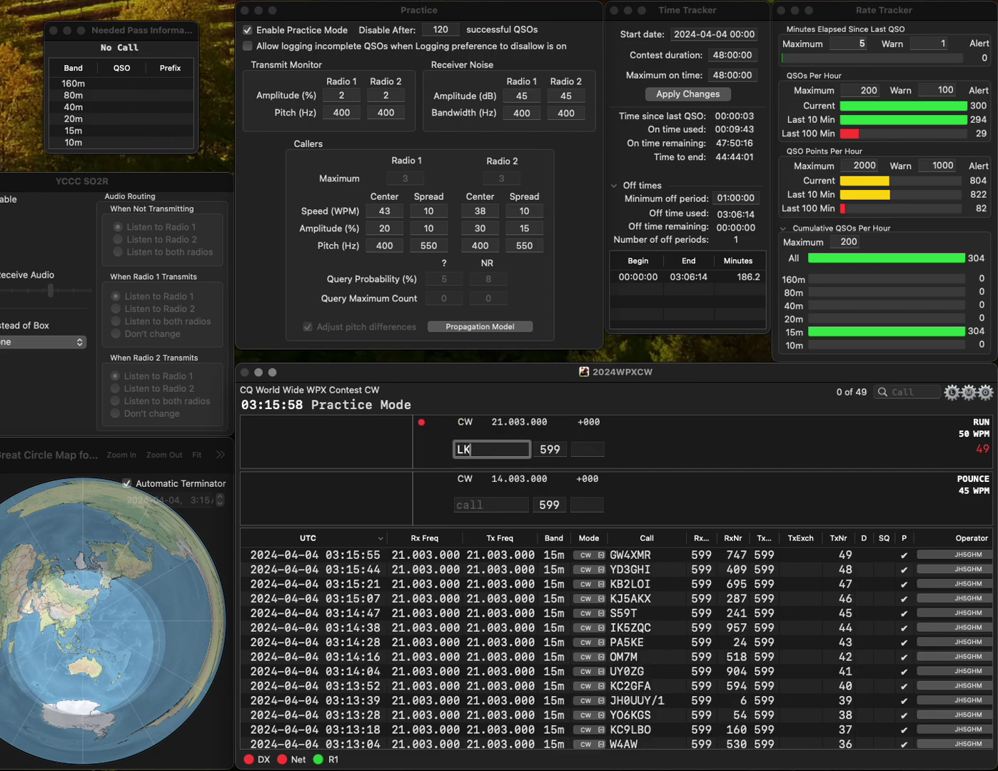
text(3ER)
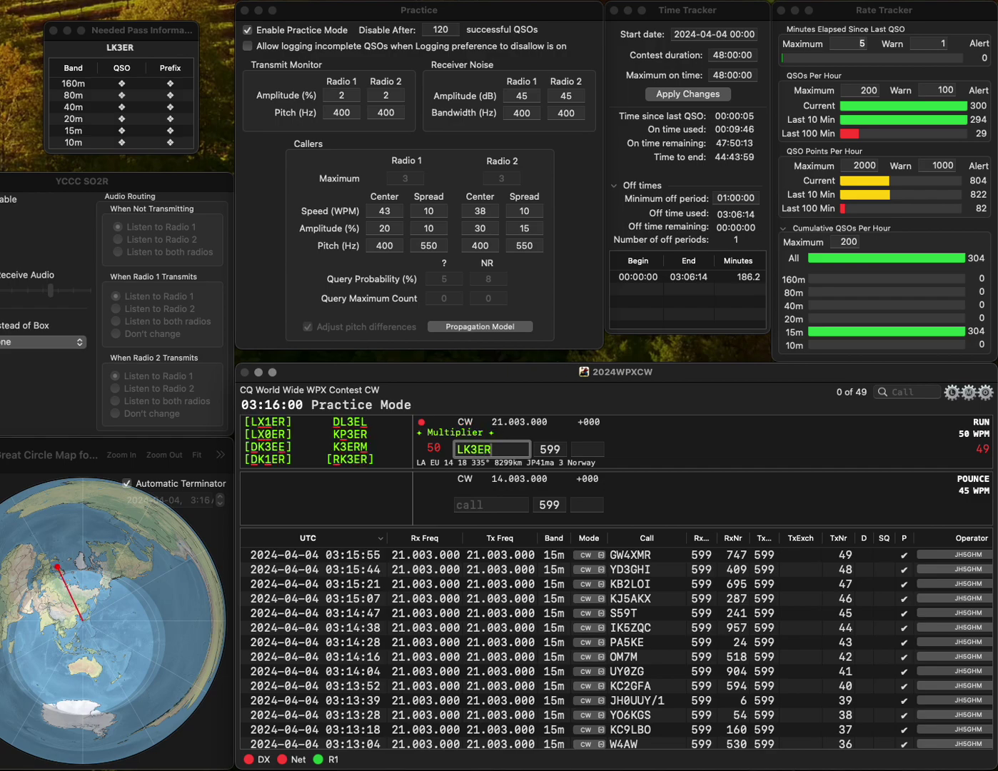
key(Home)
key(Delete)
text(R)
key(Return)
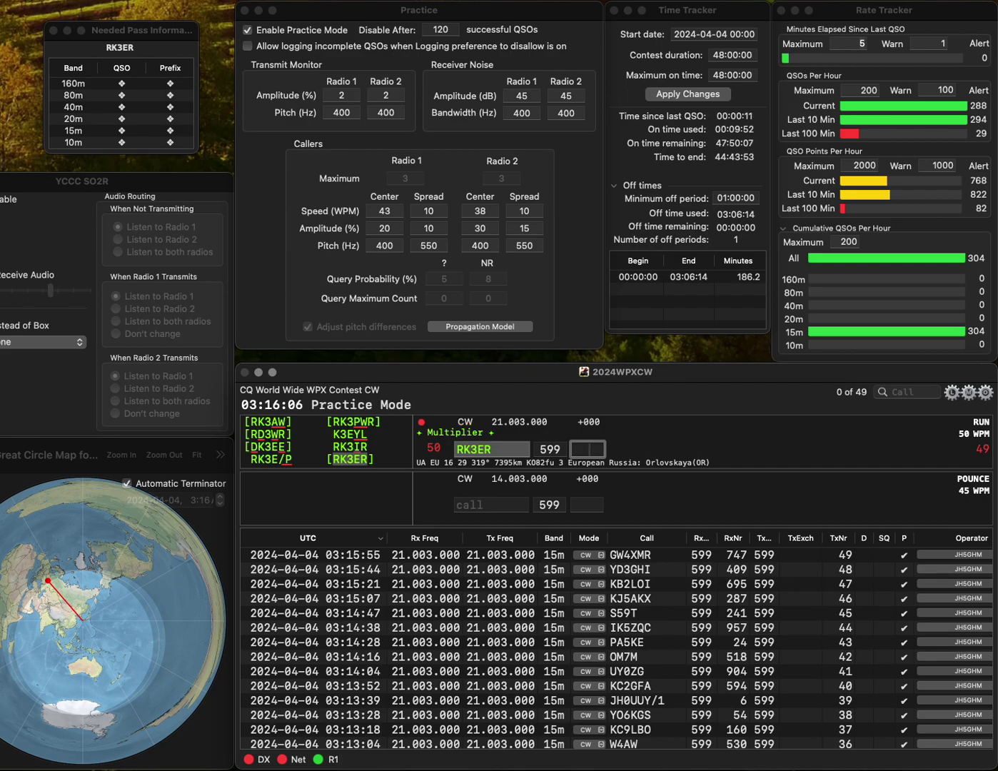
text(335)
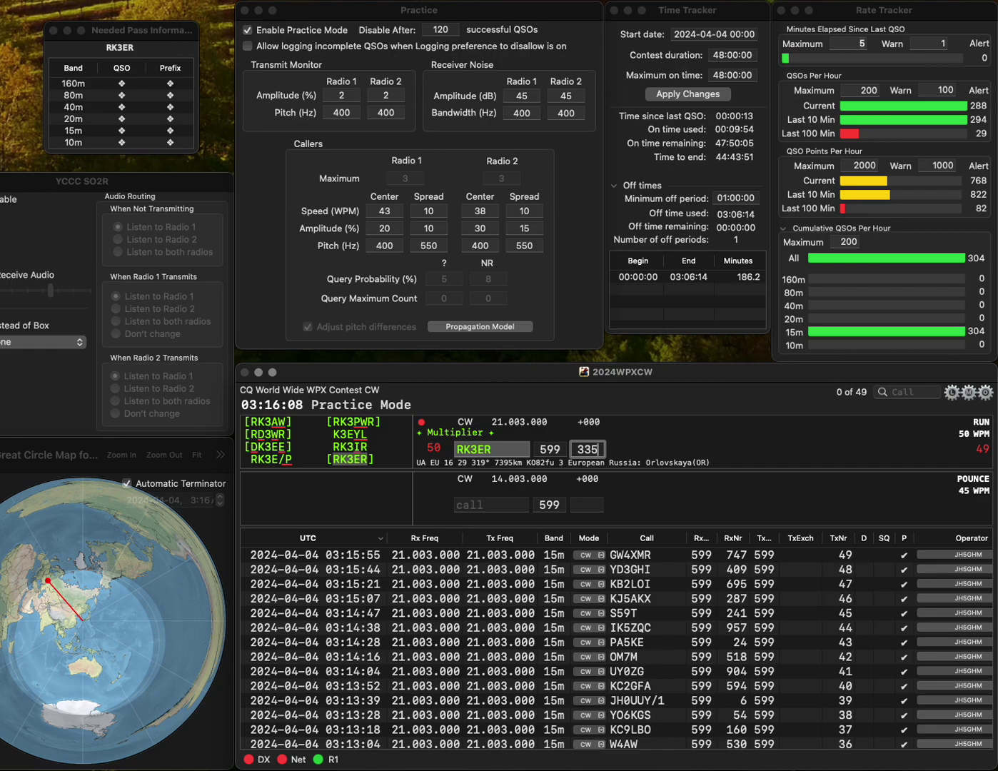
key(Return)
text(W2TV)
key(space)
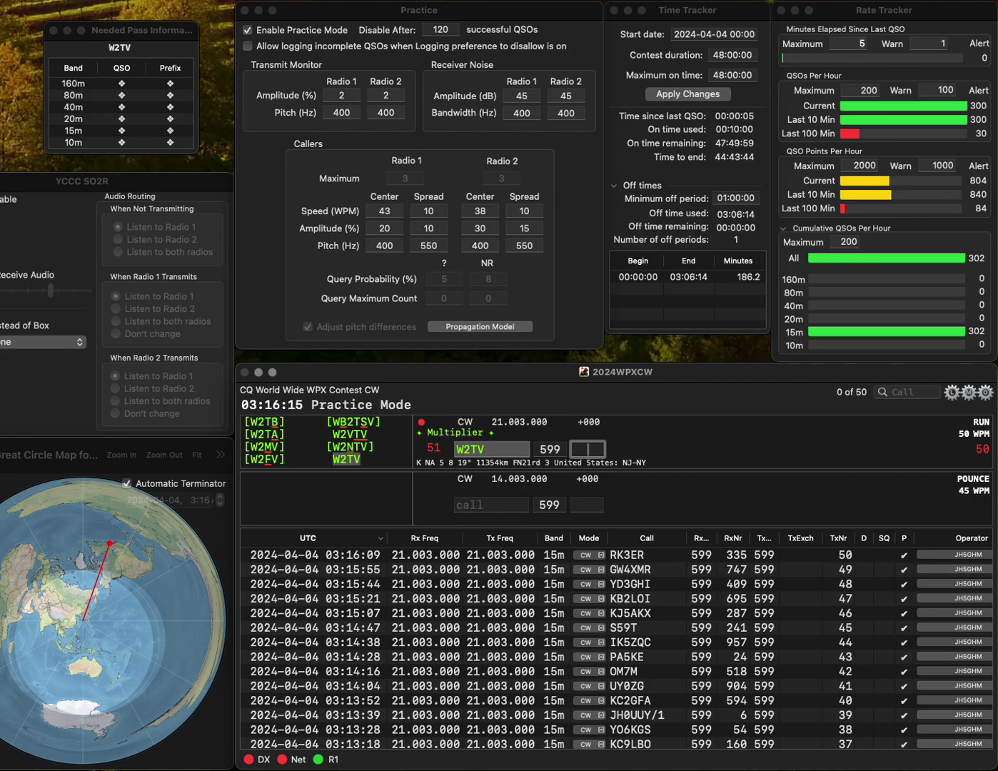
text(52)
key(Return)
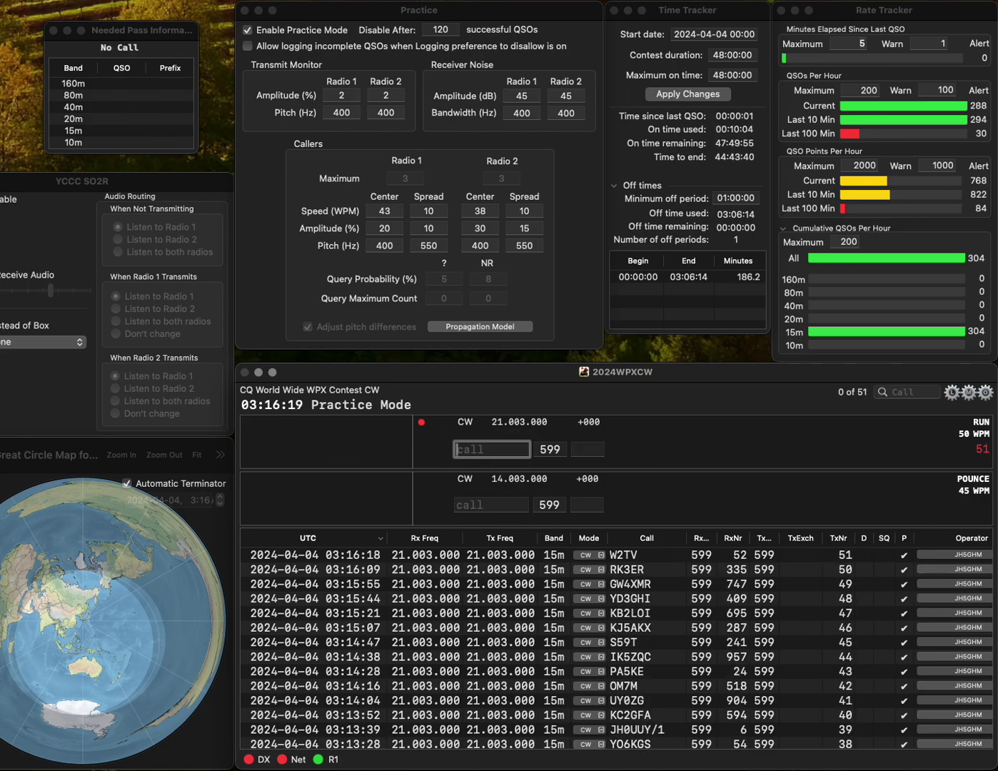
text(S0CW)
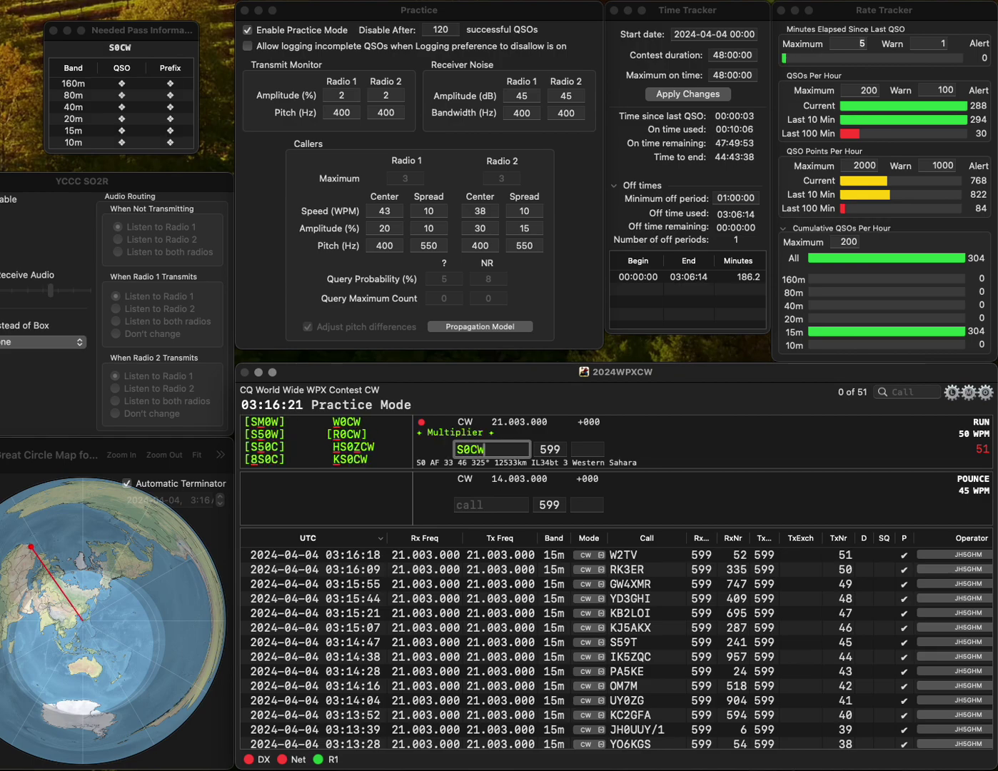
text(K)
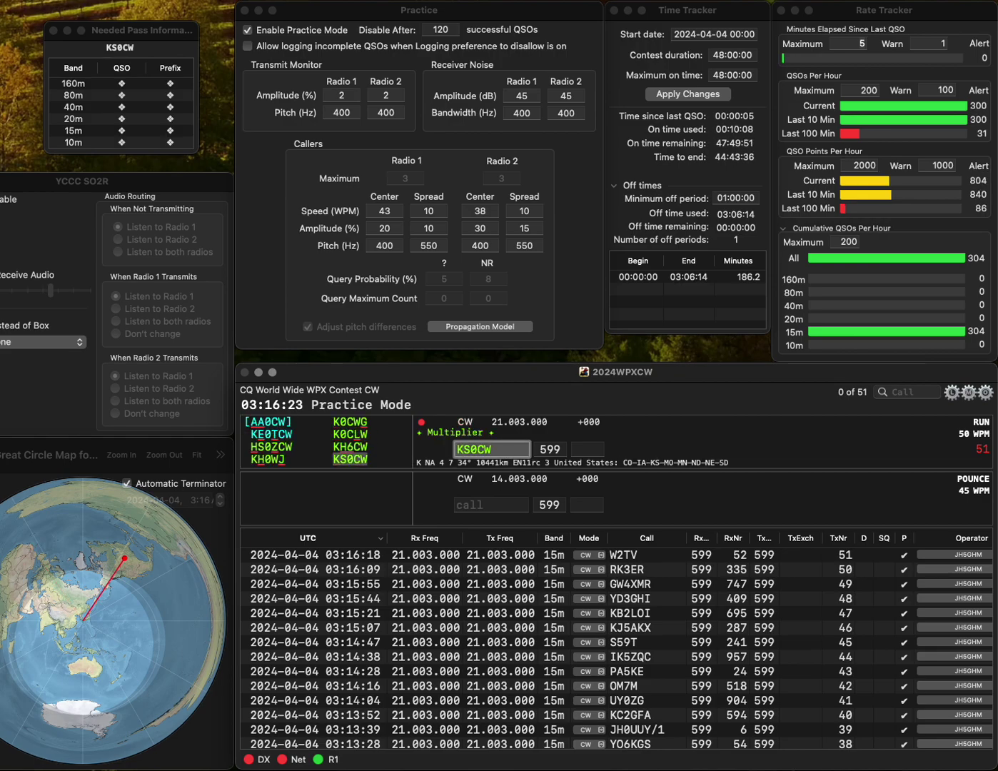
key(Return)
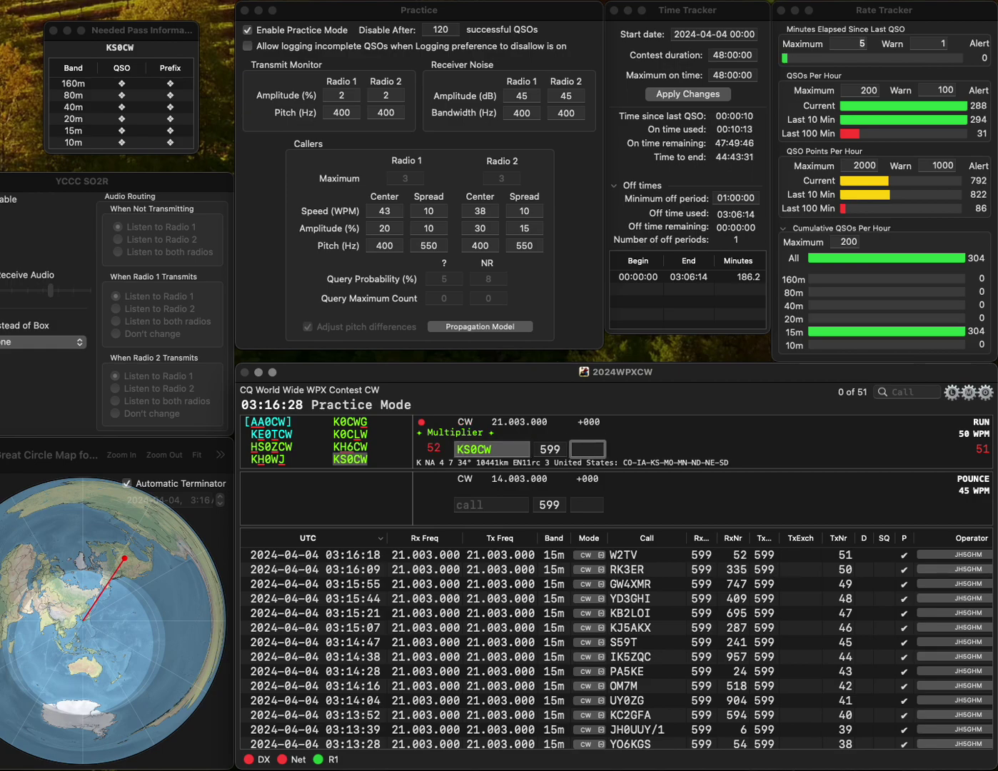
text(948)
key(Return)
- Log a run contact with NU0Q on 15 m, with received number 264
text(N)
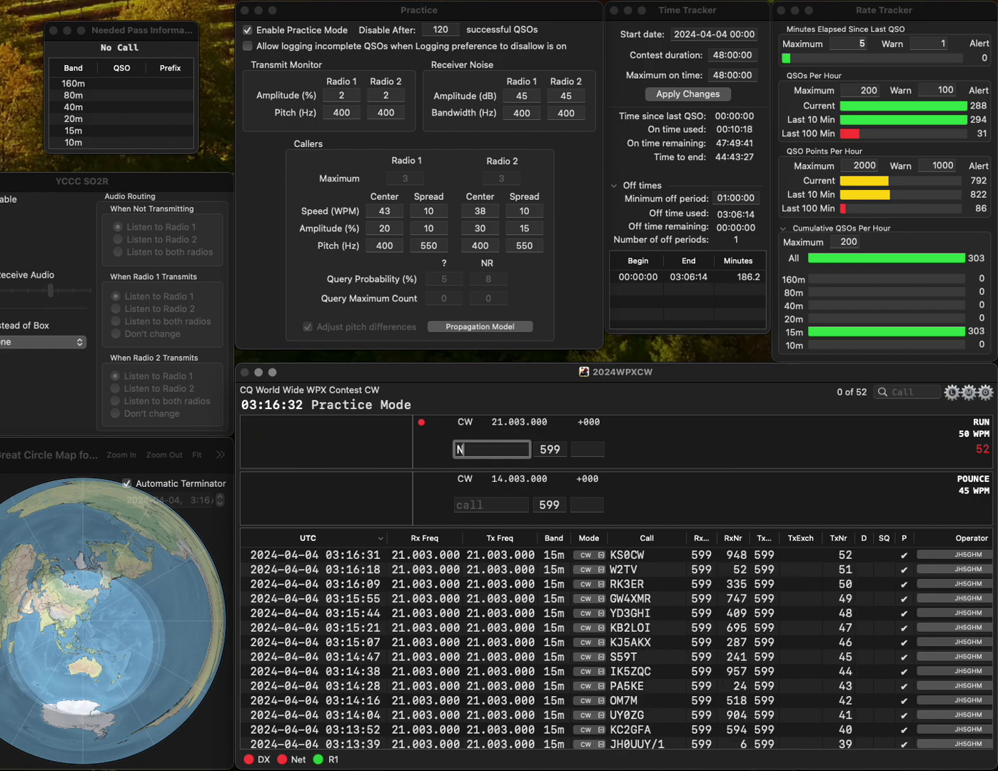
text(U0Q)
key(Return)
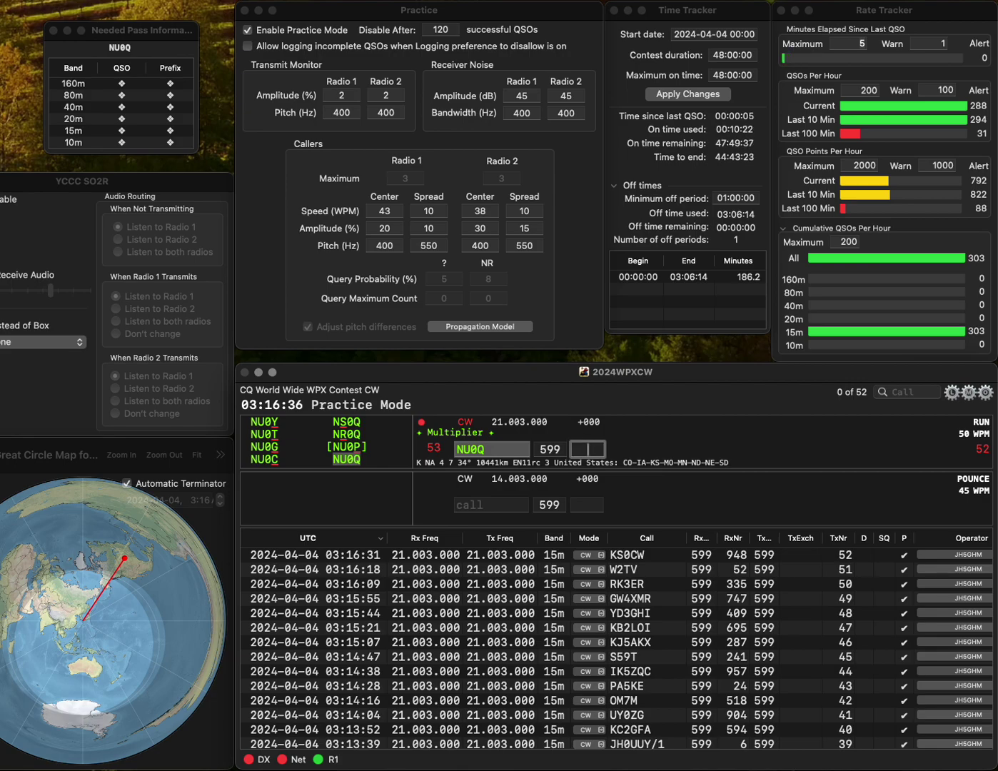
text(264)
key(Return)
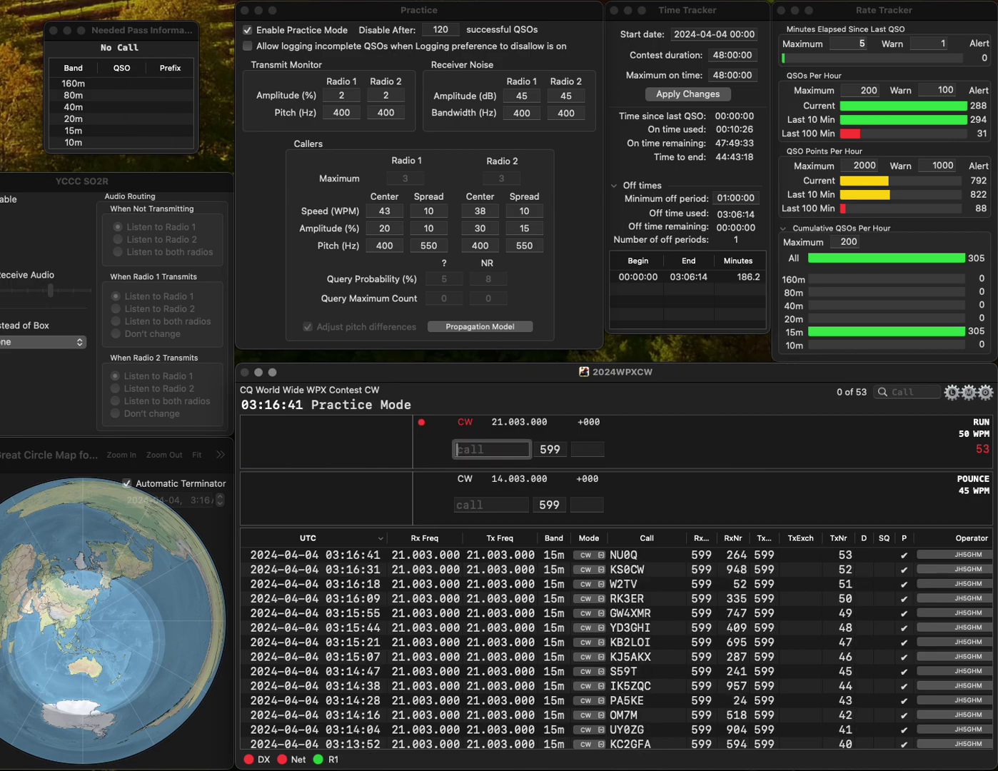
- Log a run contact with DL0XM on 15 m, with received number 411
text(KDL0XM)
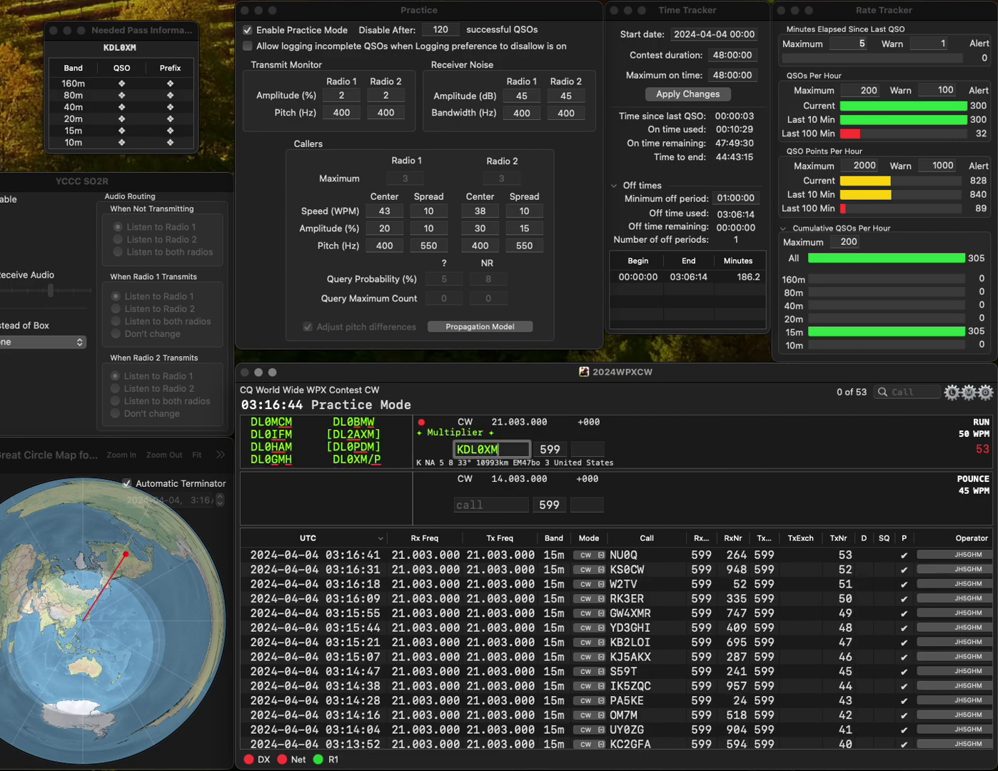
key(Home)
key(Delete)
click(589, 450)
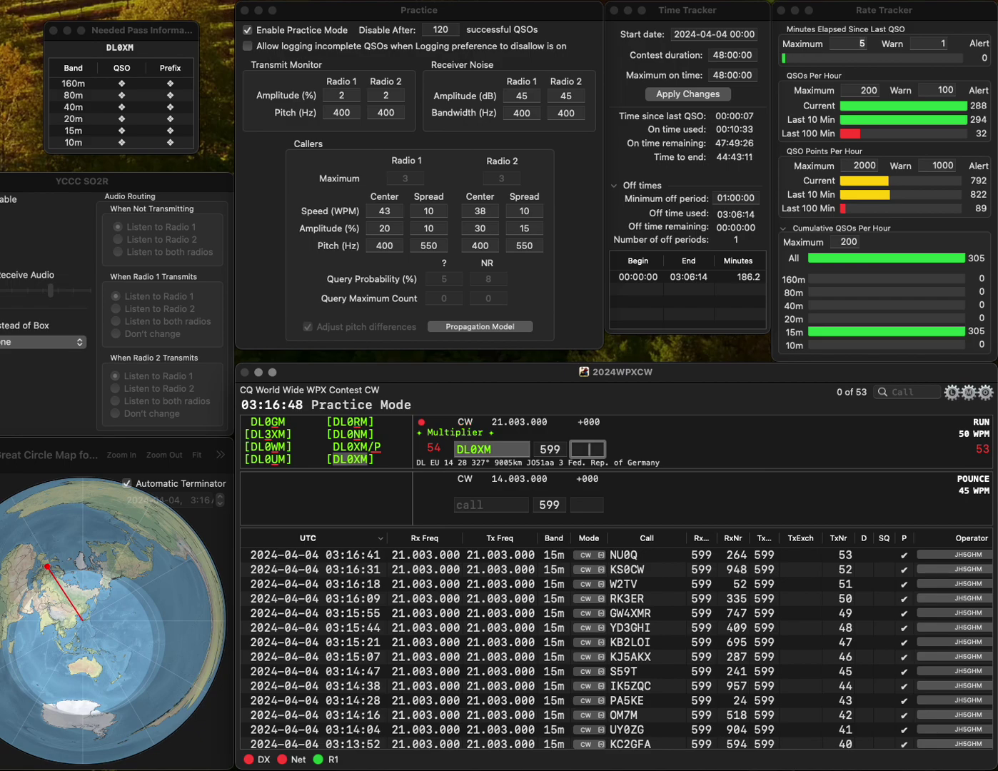
text(411)
key(Return)
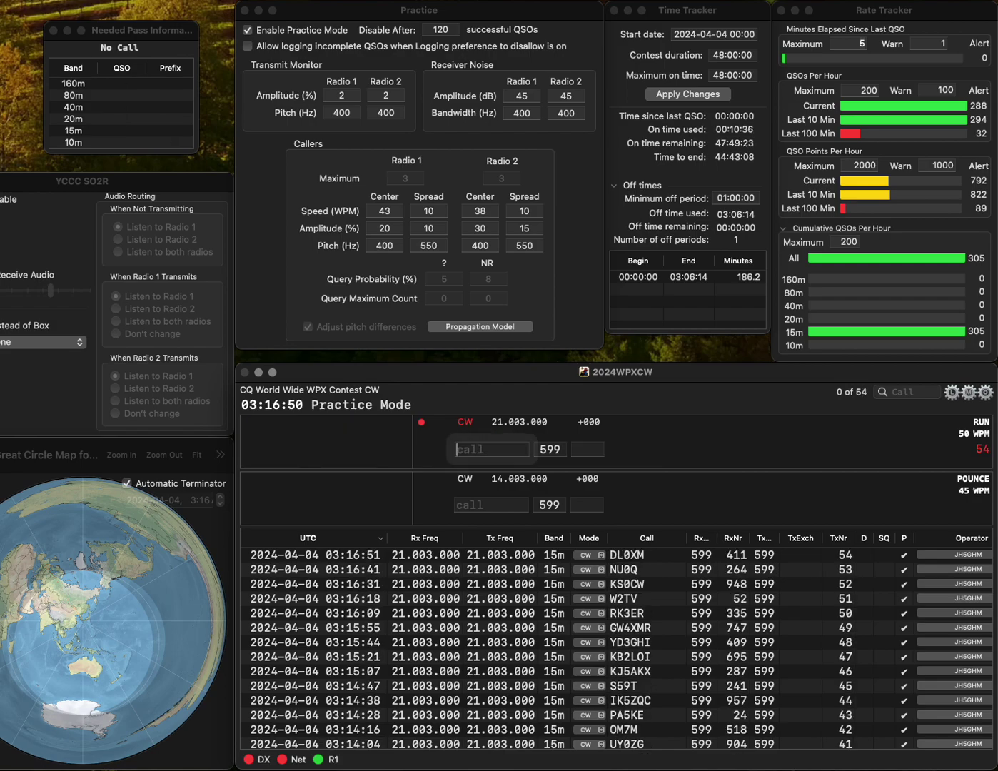
- Log a run contact with NH6N on 15 m, with received number 402
text(N6N)
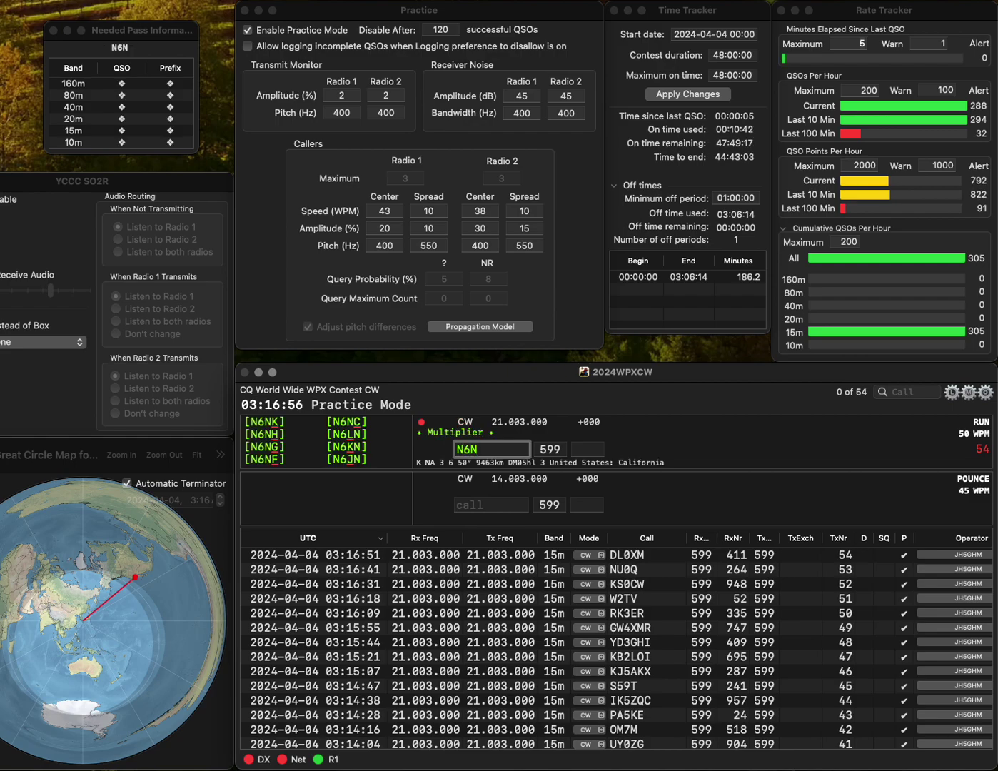
key(Left)
key(Left)
text(H)
key(Tab)
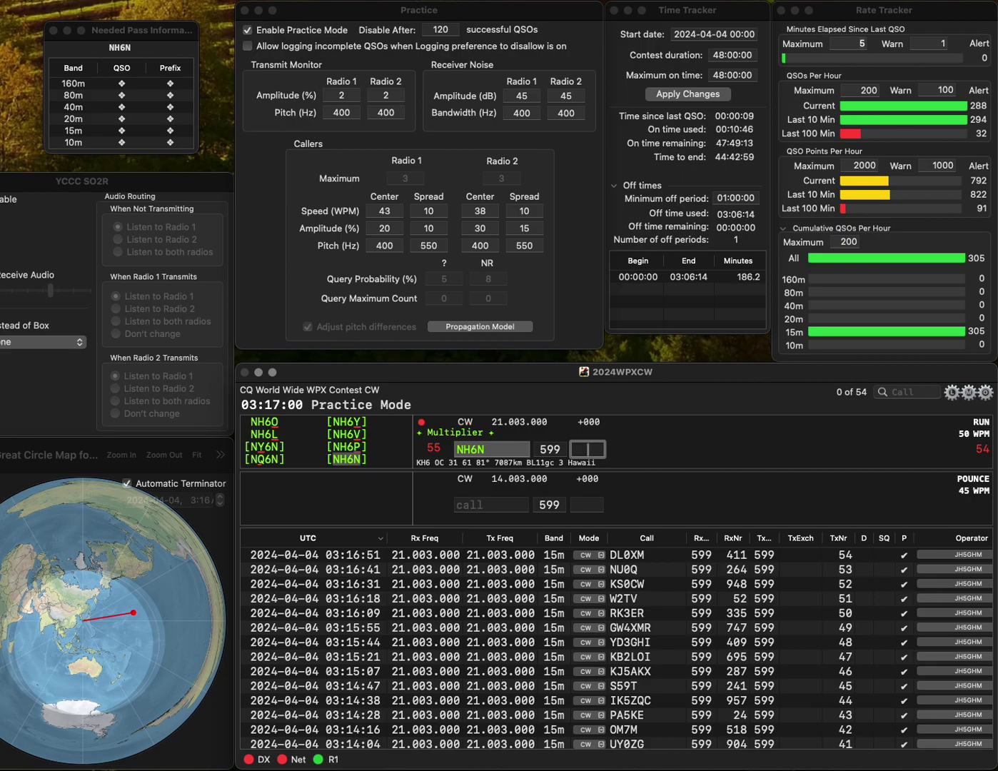
text(402)
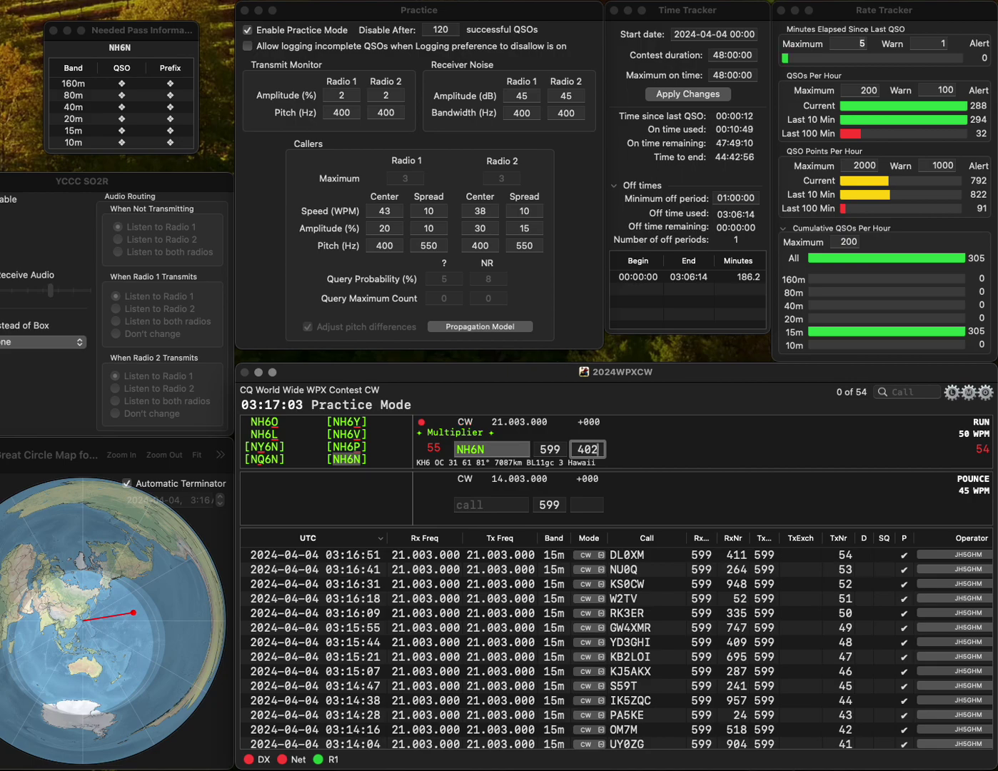
key(Return)
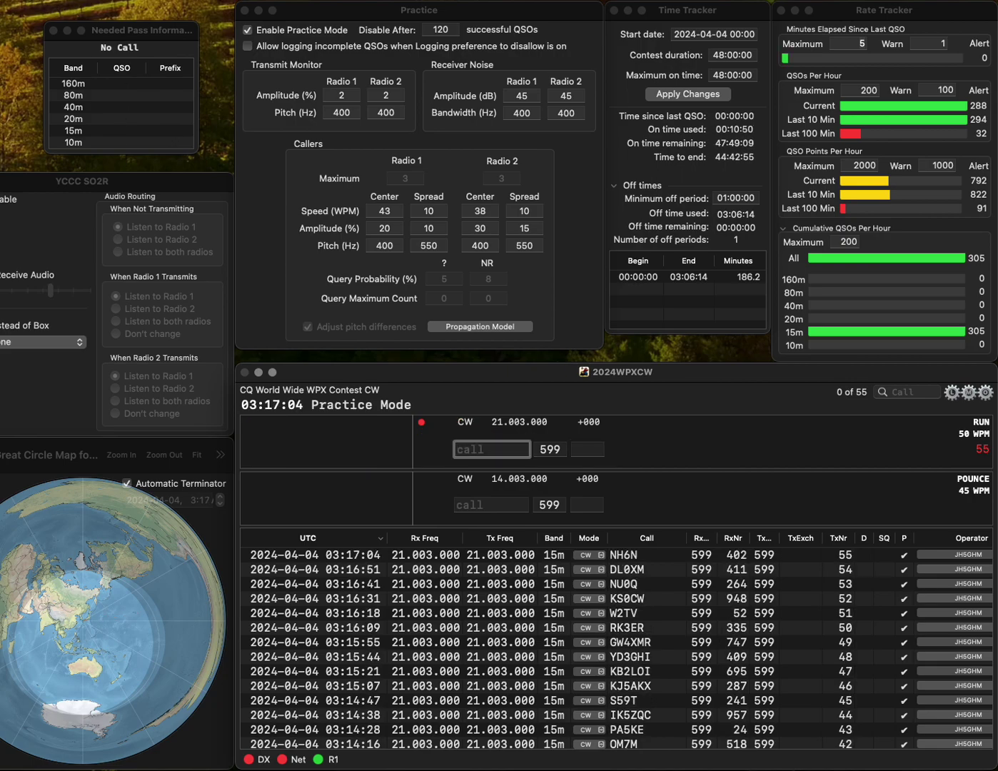
text(OM2ZZ)
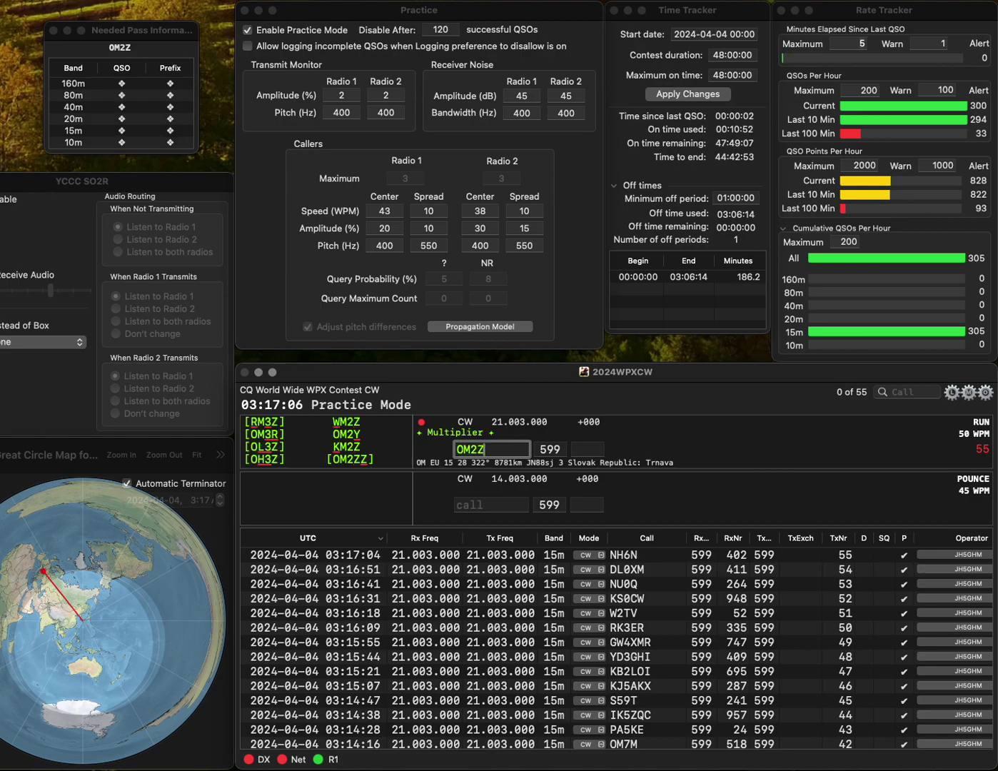
key(Return)
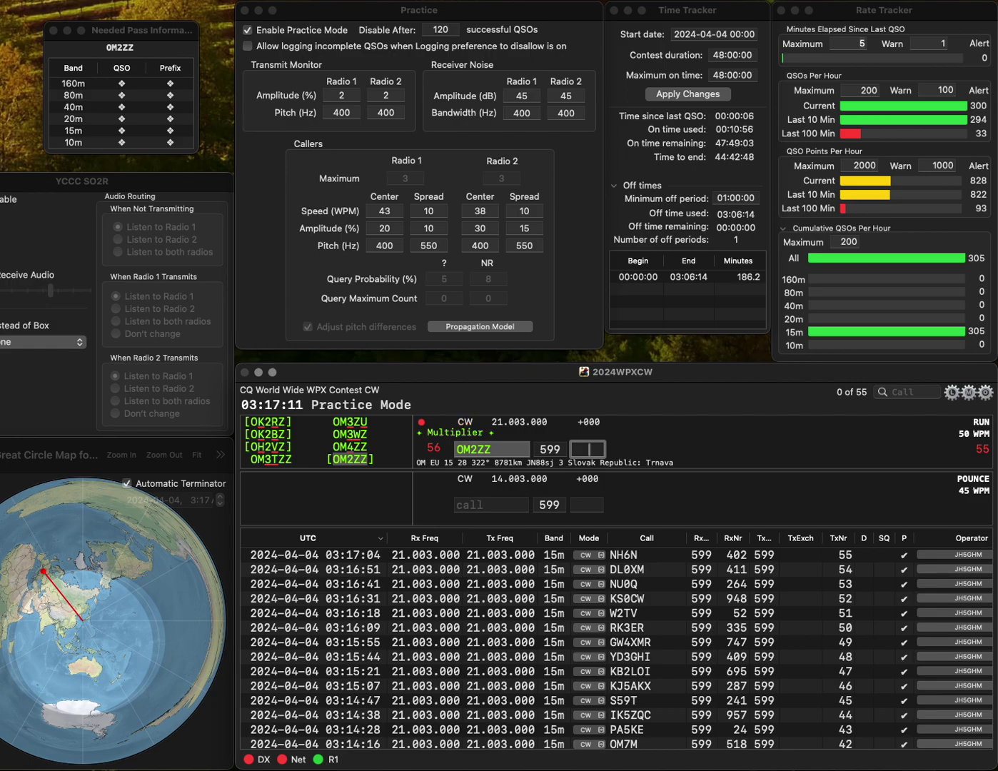
text(22)
key(Return)
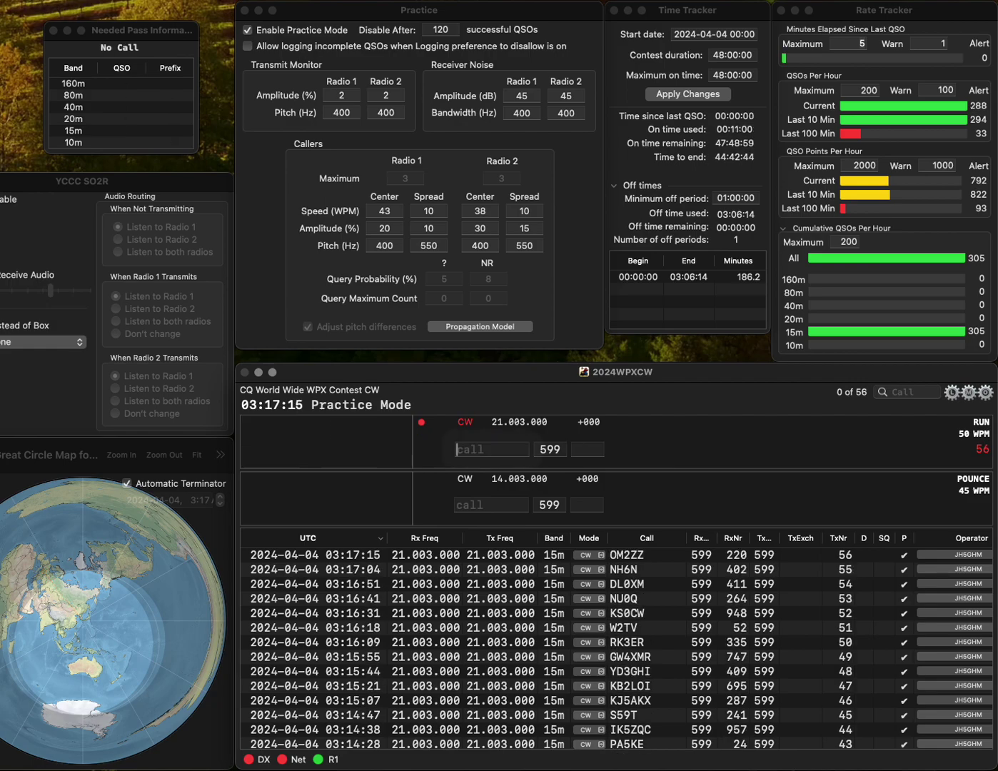
text(G4VGZ)
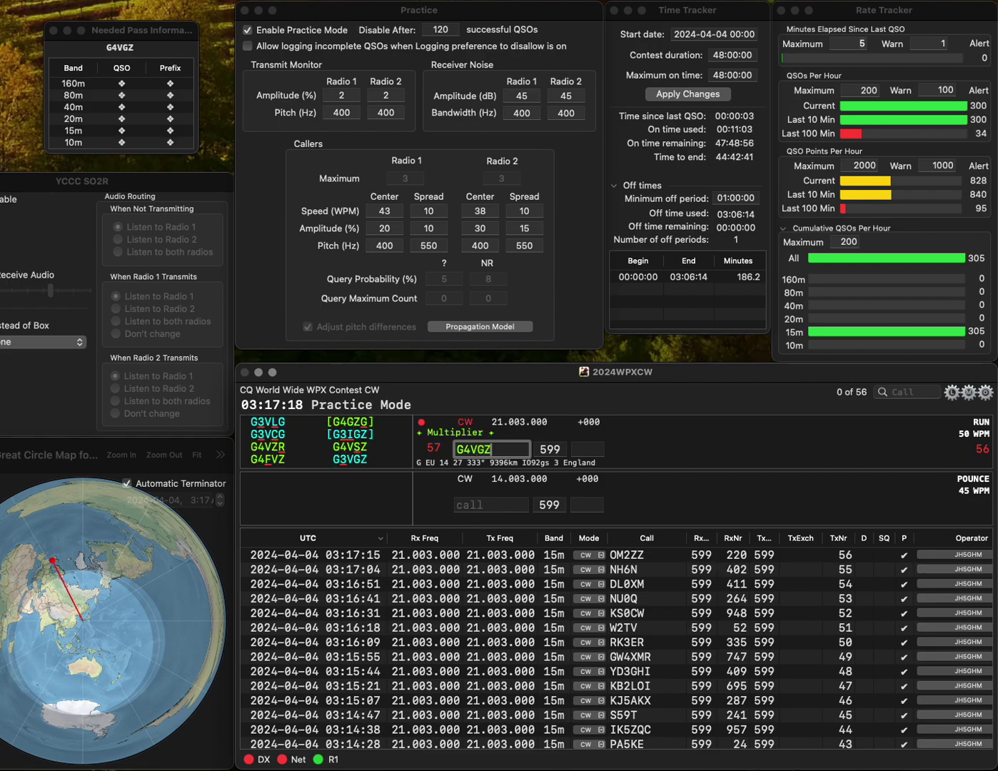
click(477, 449)
key(Left)
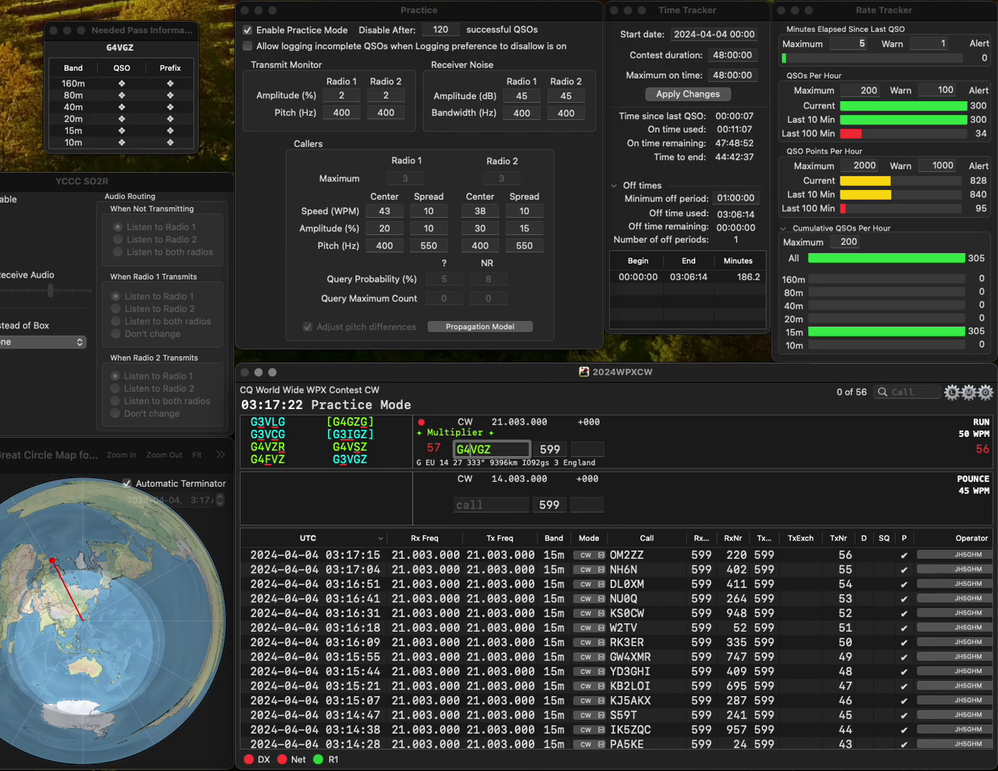
key(BackSpace)
text(3)
key(Tab)
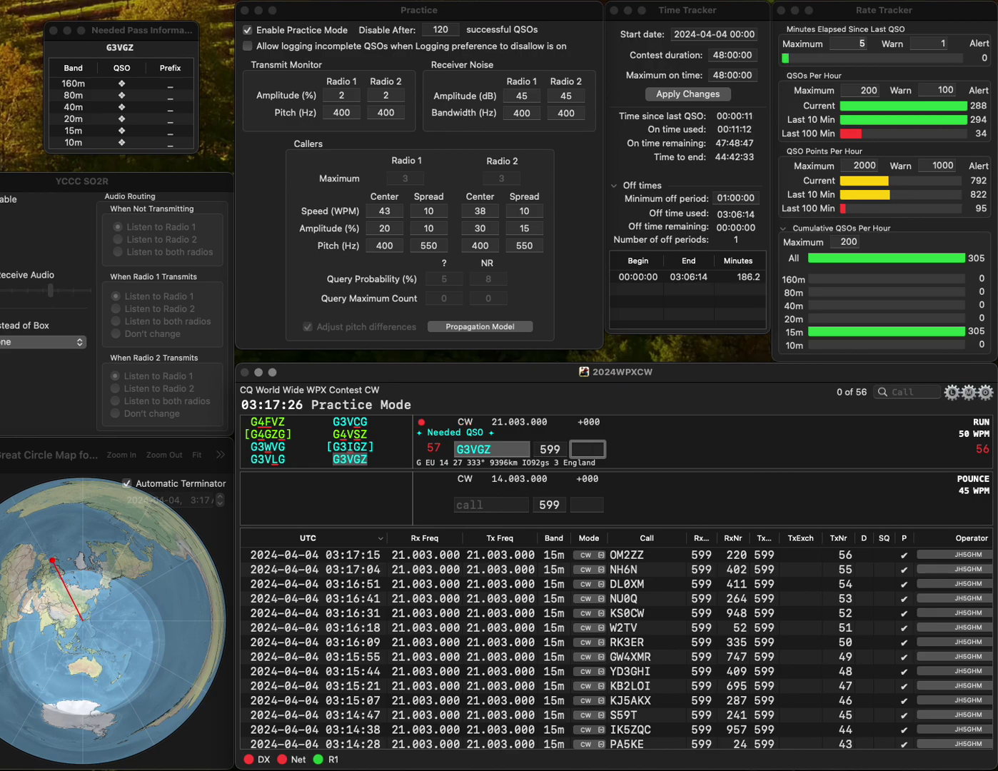
text(317)
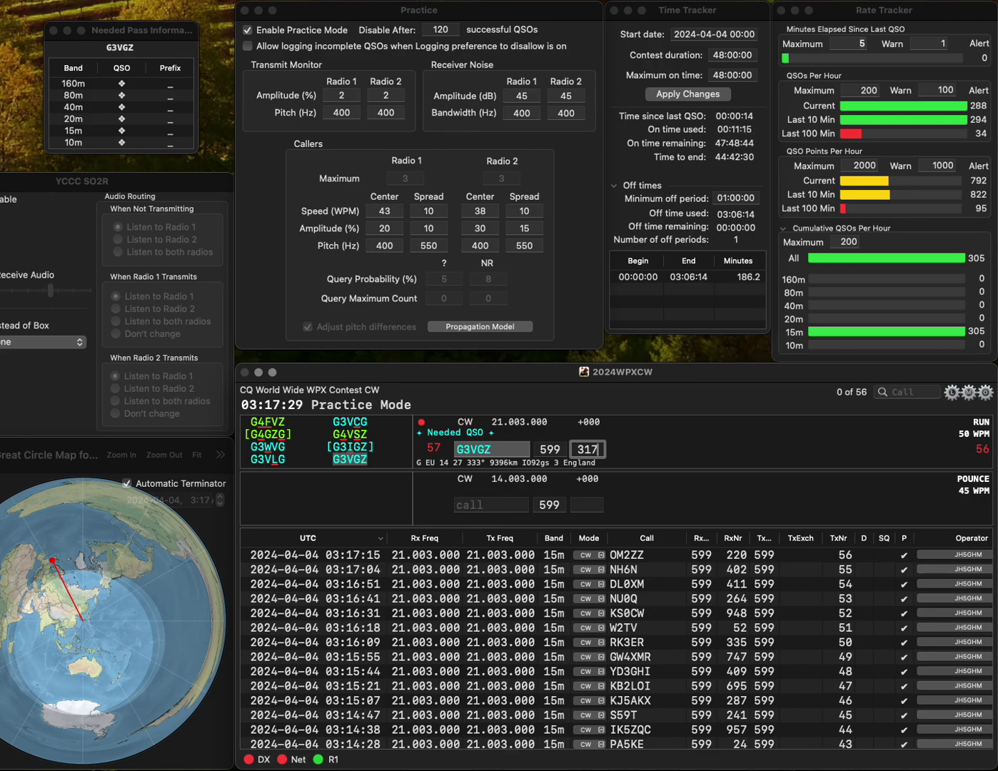
key(Return)
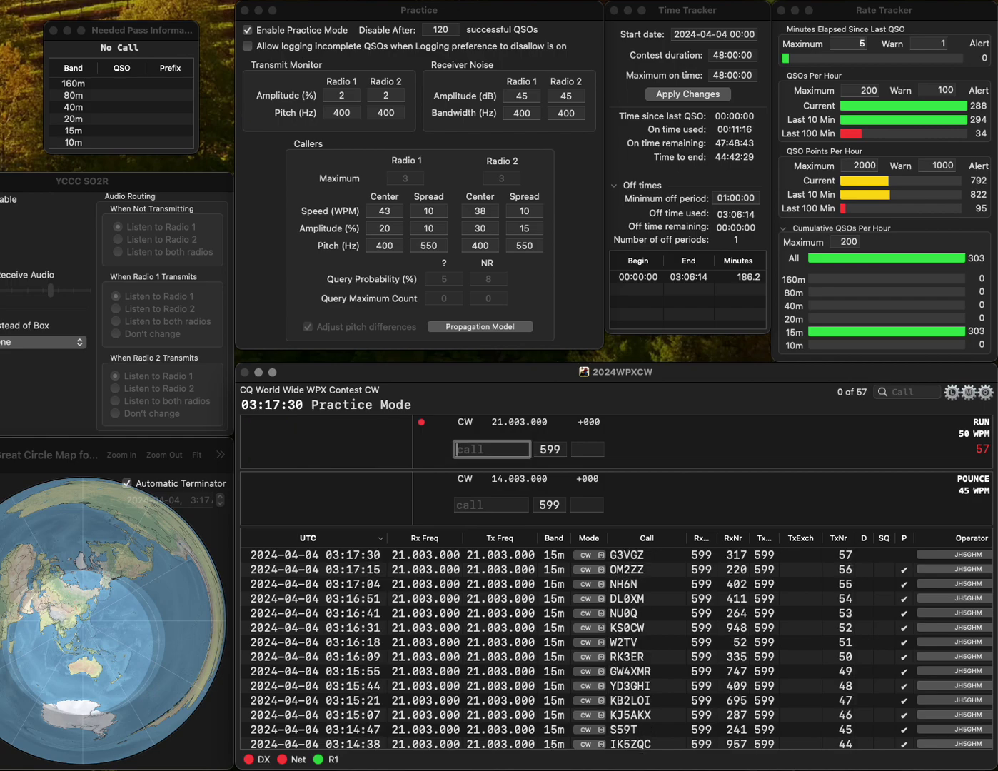
- Log a run contact with AD3I on 15 m, with received number 879
text(A2I)
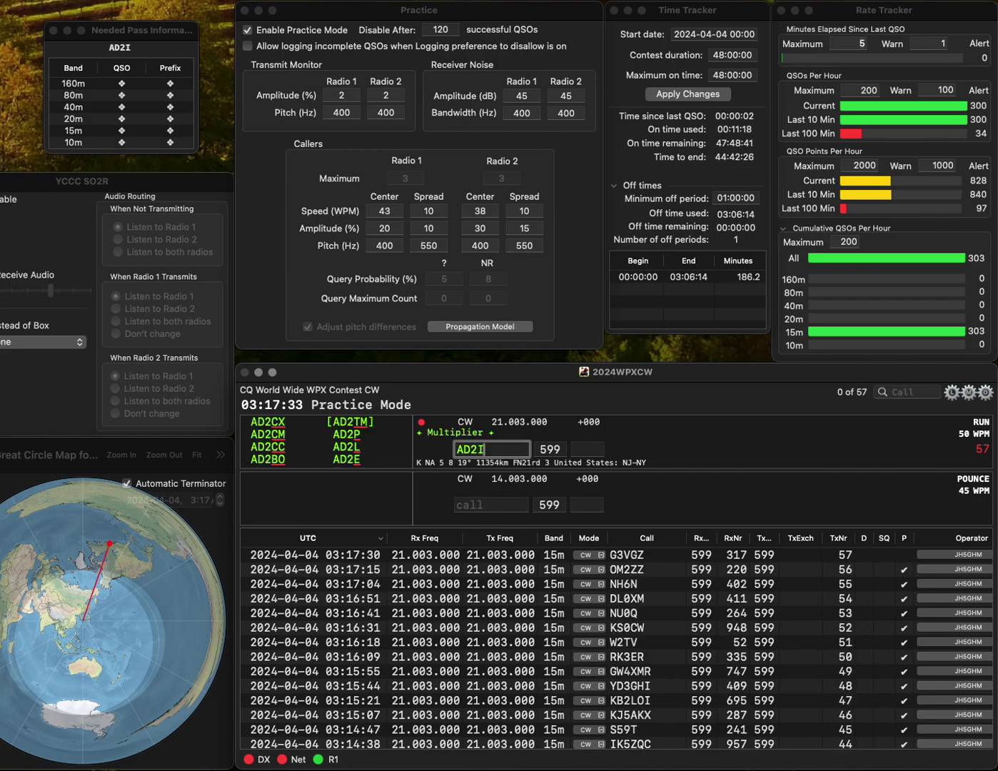
text(B)
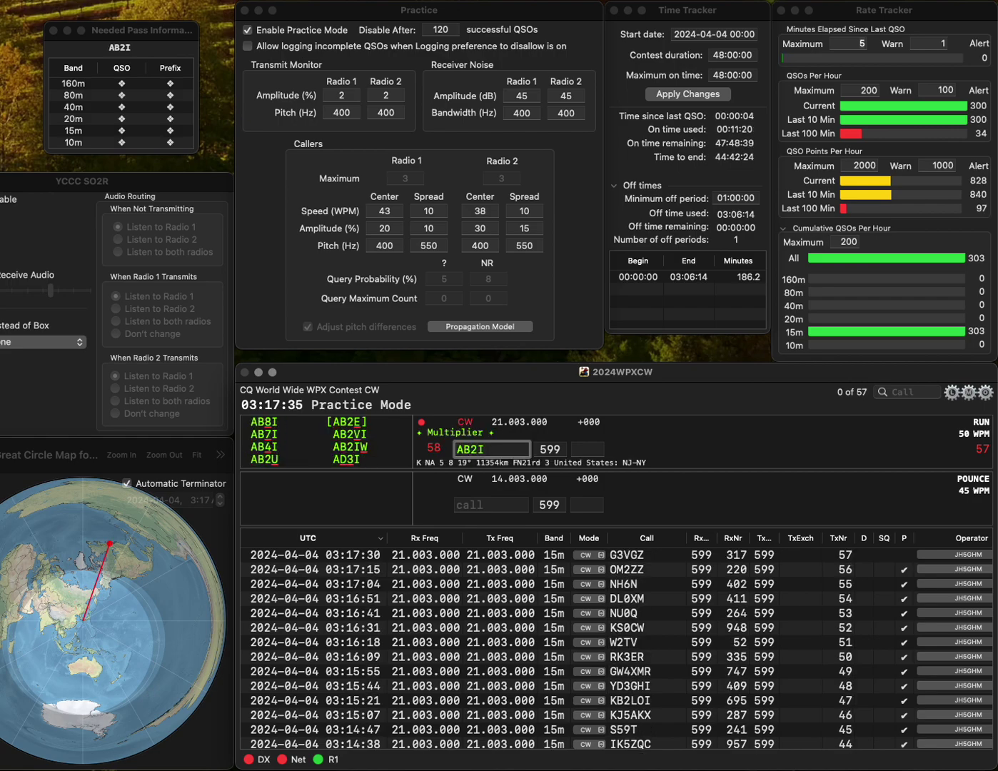
key(Delete)
text(3)
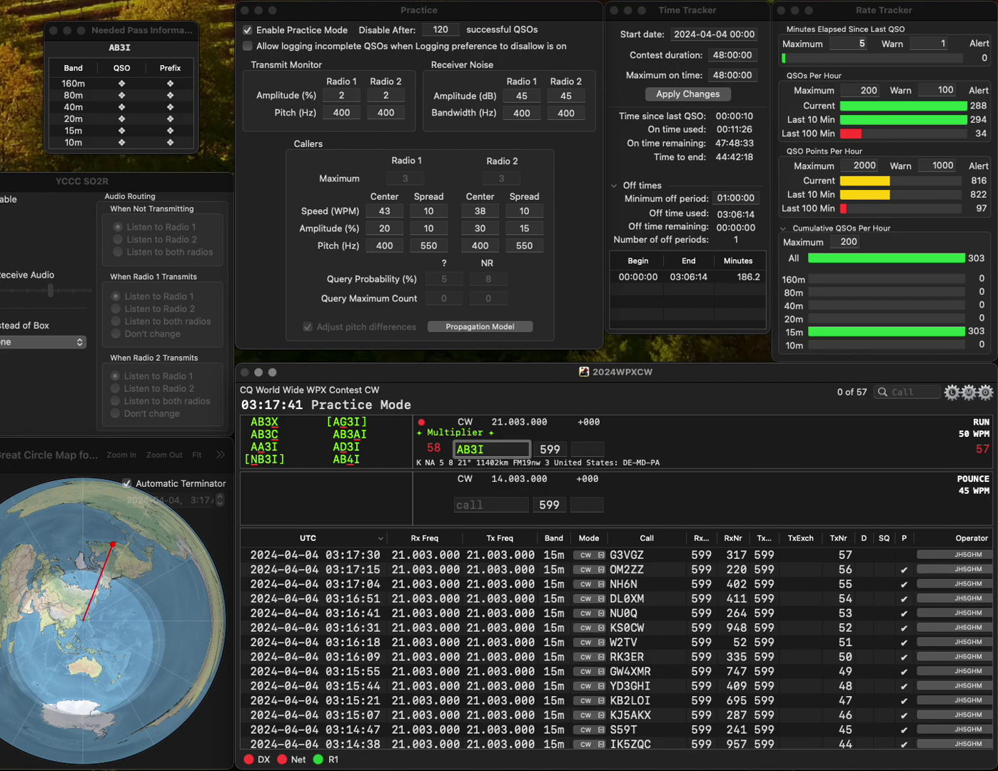
key(BackSpace)
text(D)
key(Return)
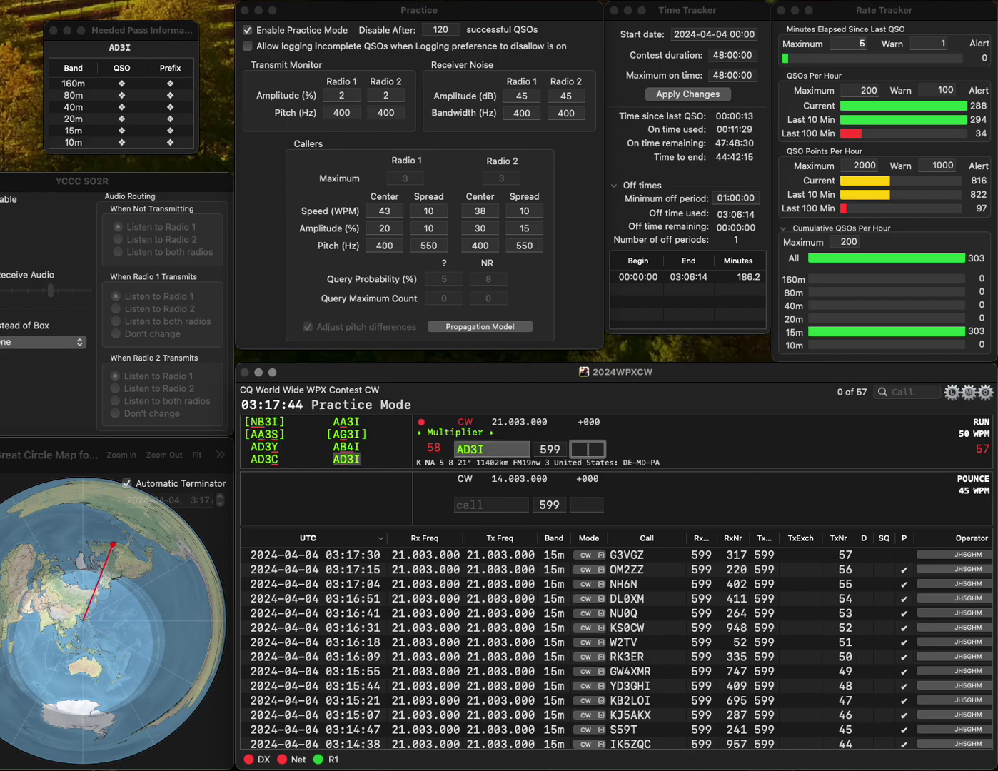
text(879)
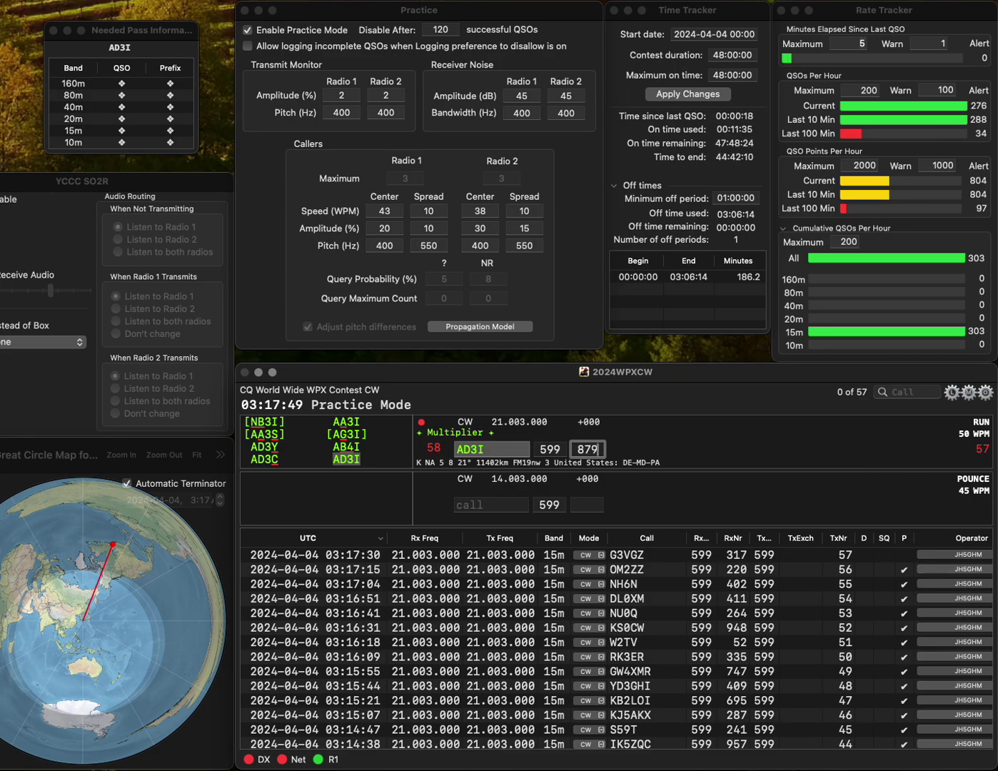
key(Return)
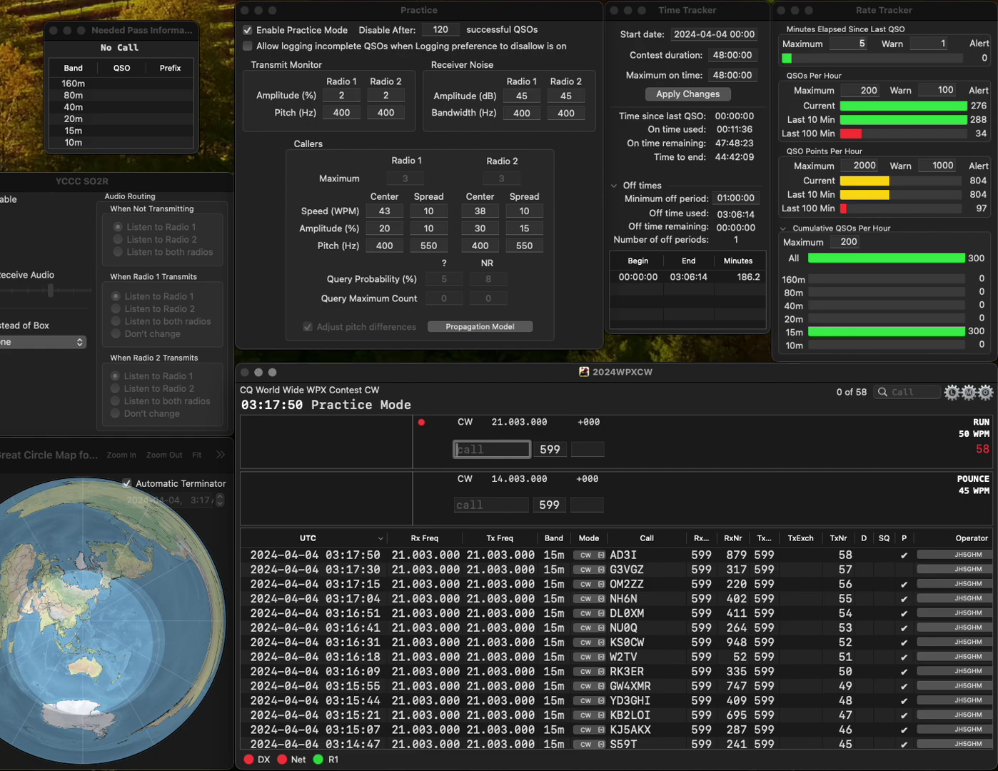
text(S0C)
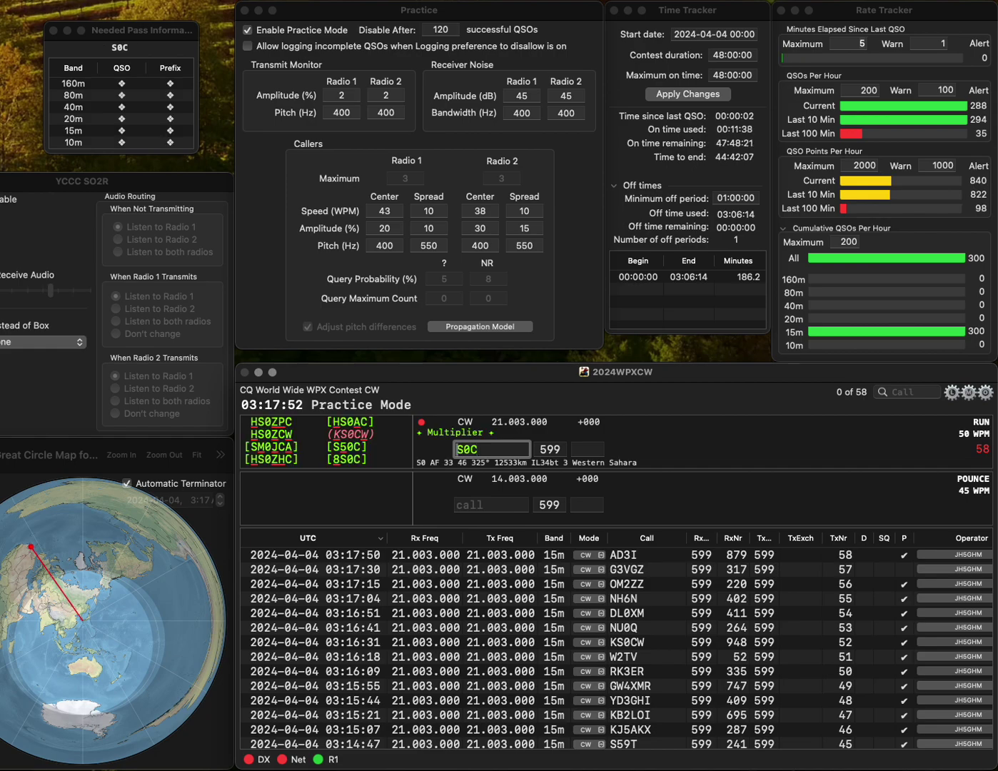
text(8)
key(space)
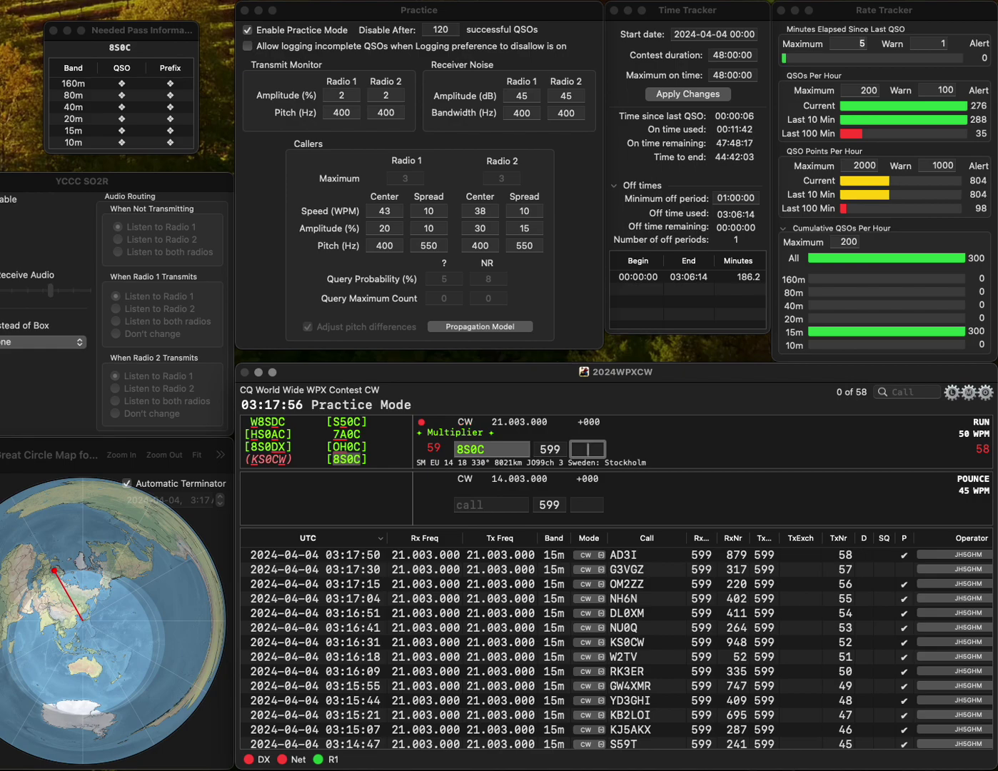
text(118)
key(Return)
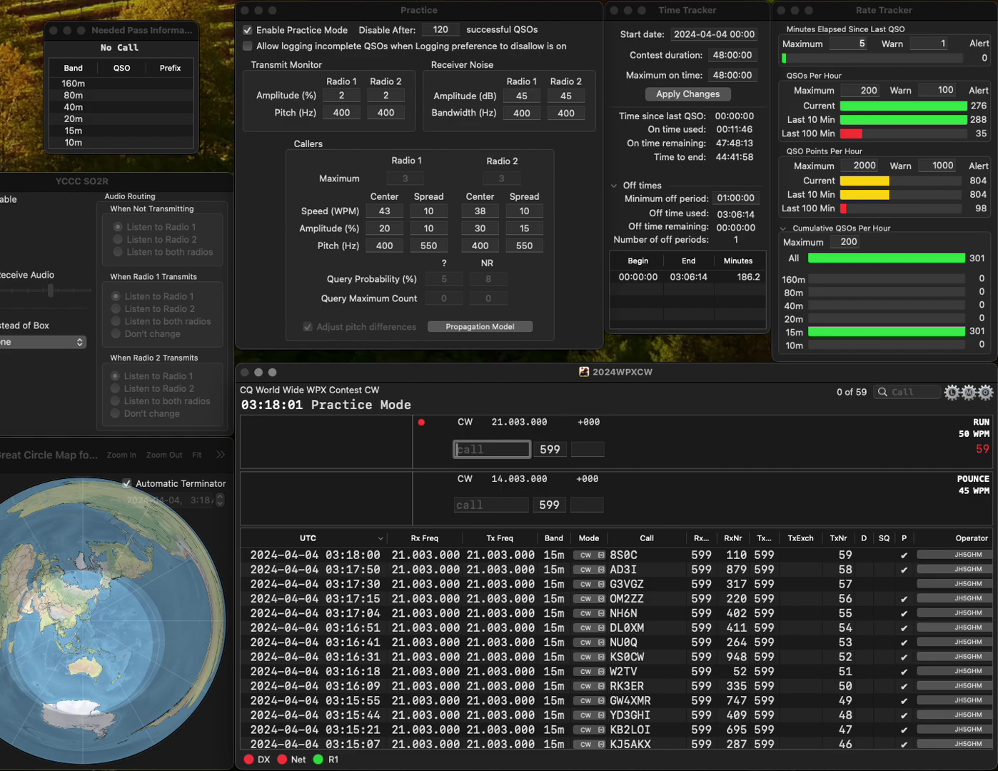
text(VE2FTX)
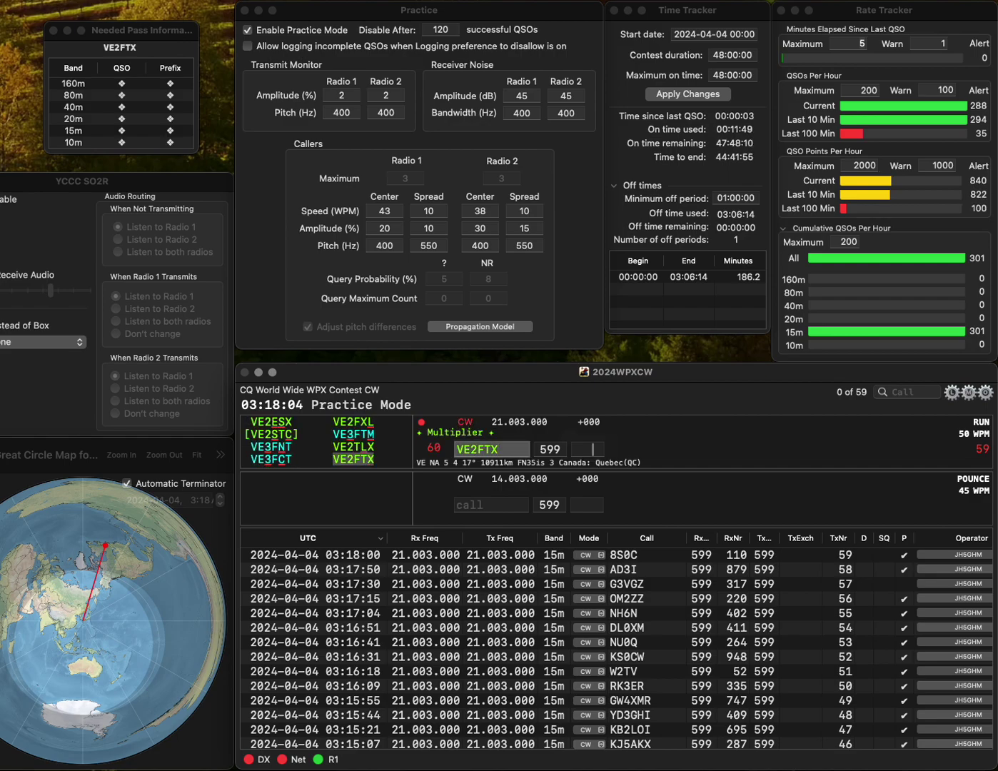
key(space)
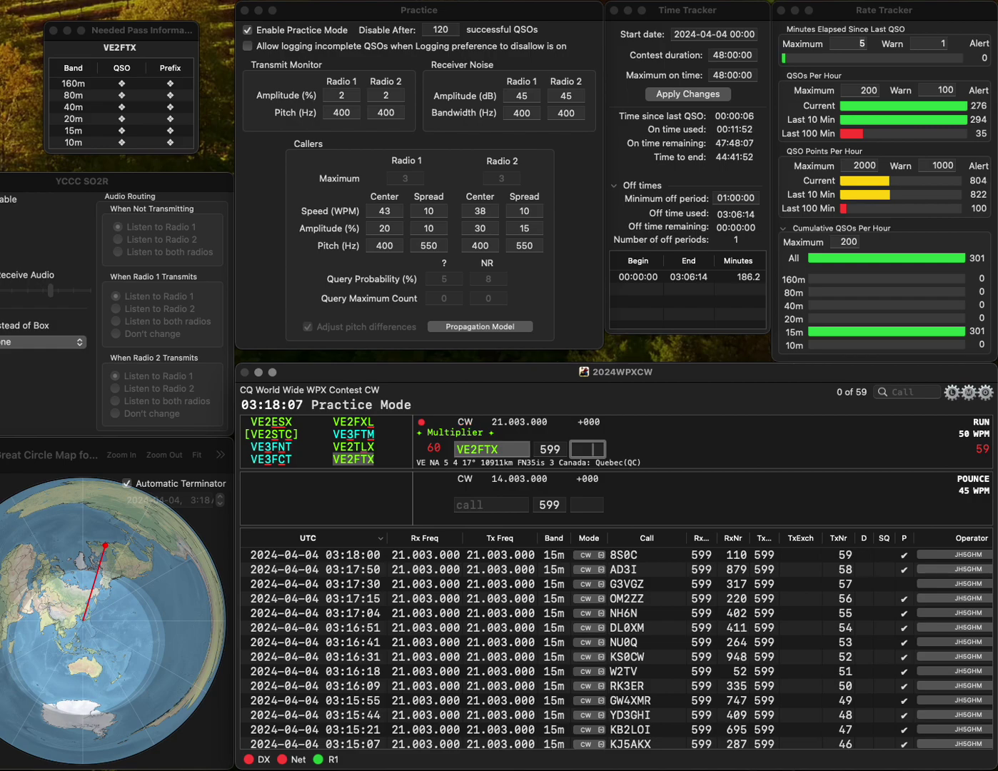
text(589)
key(Return)
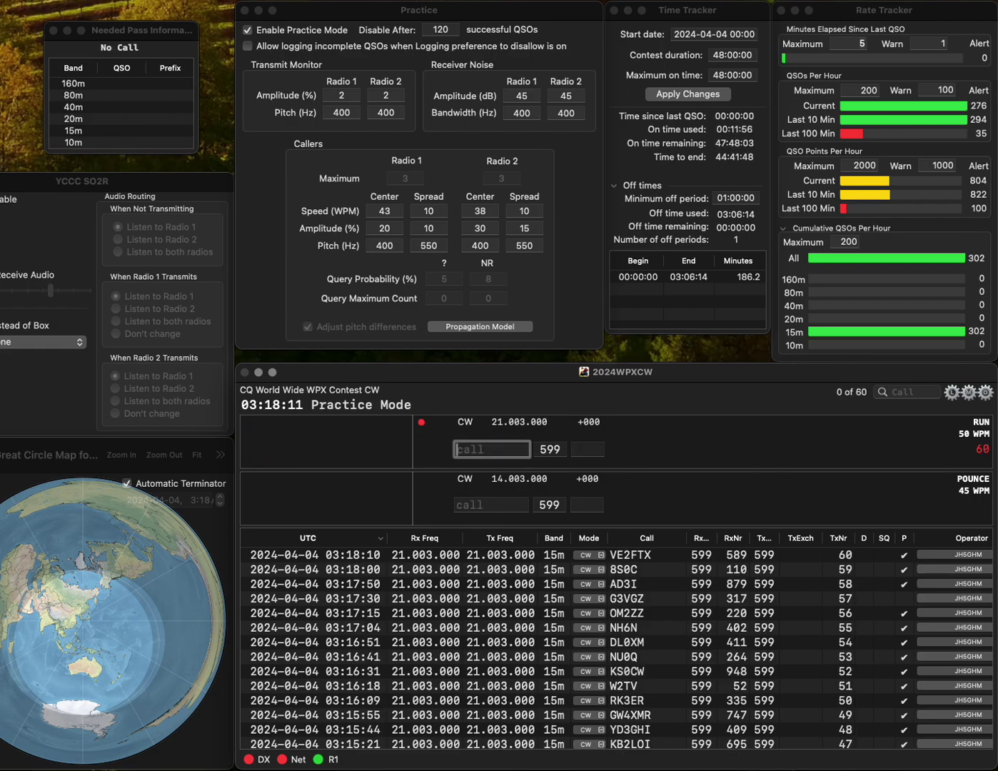
text(W)
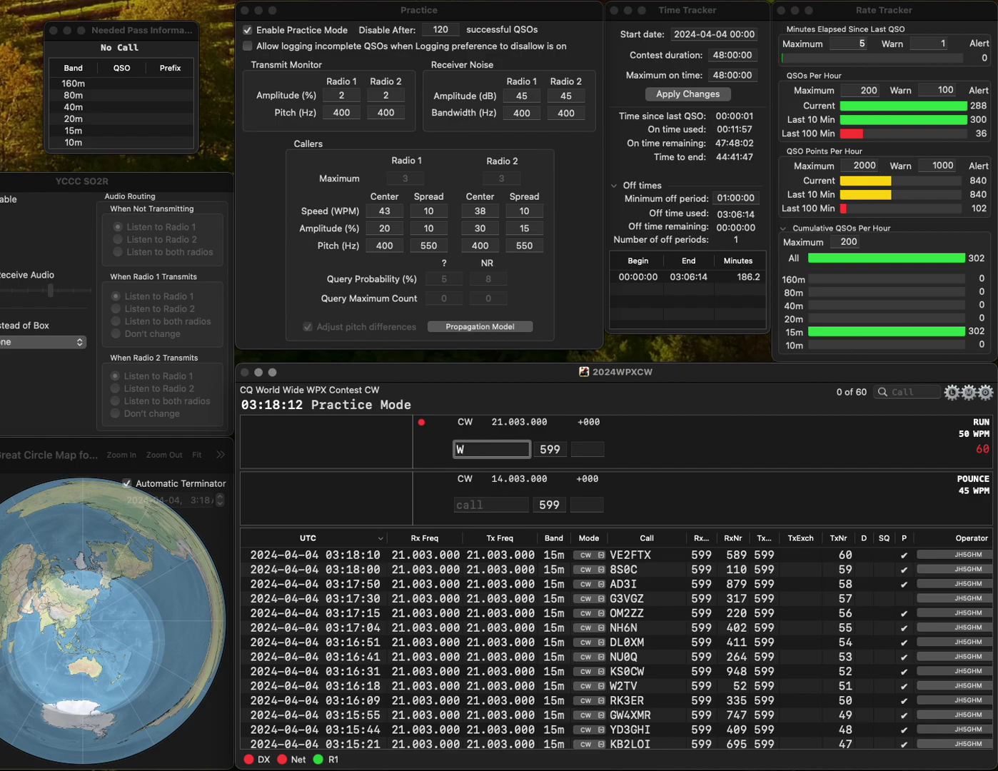
text(AV)
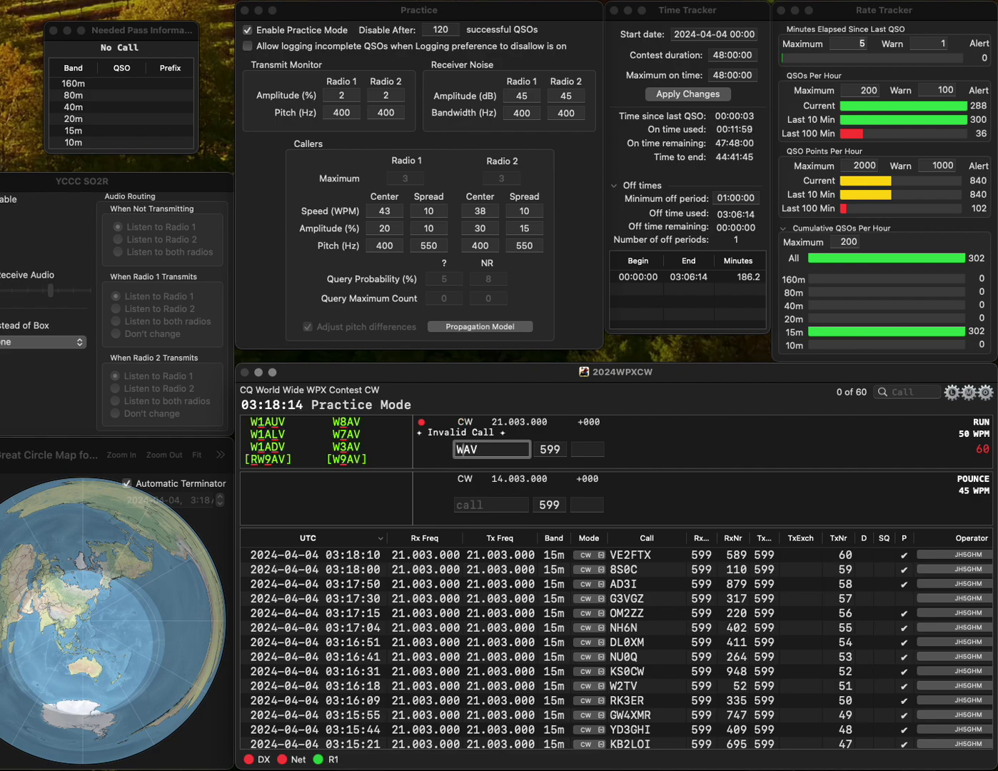
key(Left)
key(Left)
text(4AV)
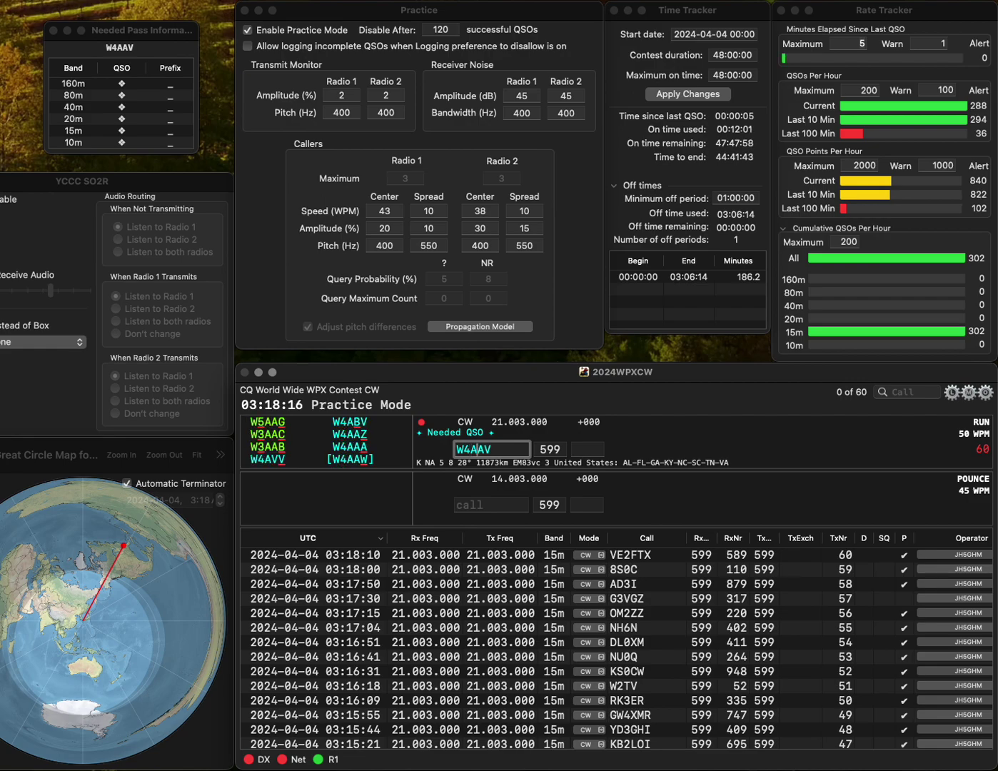
key(Delete)
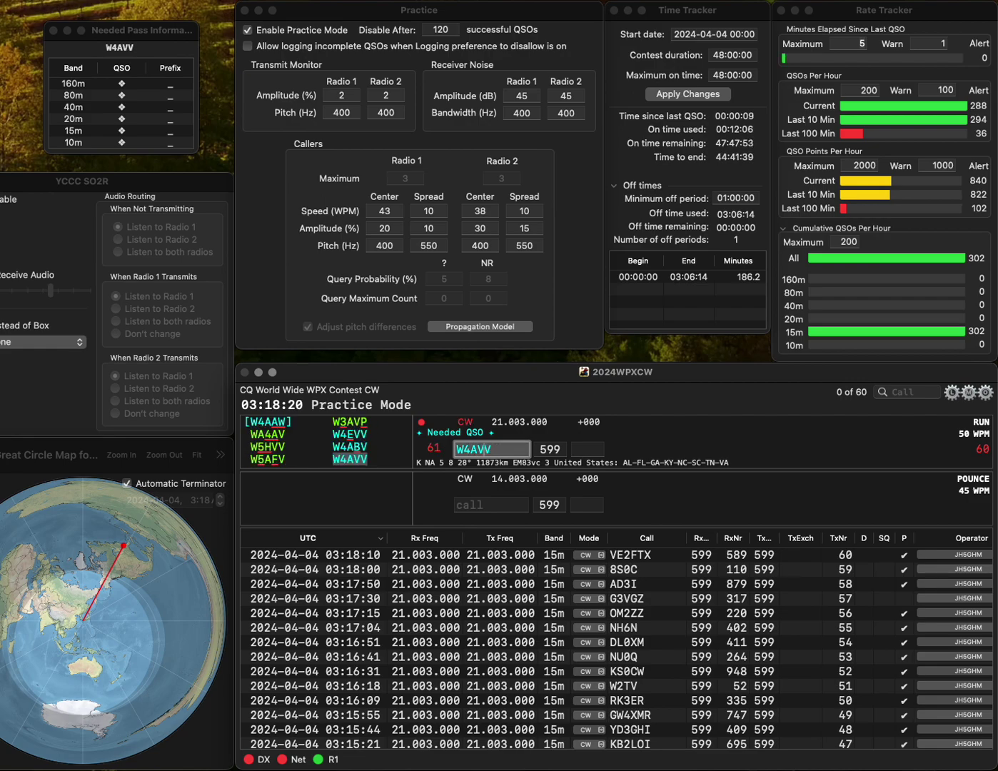
click(588, 449)
text(562)
key(Return)
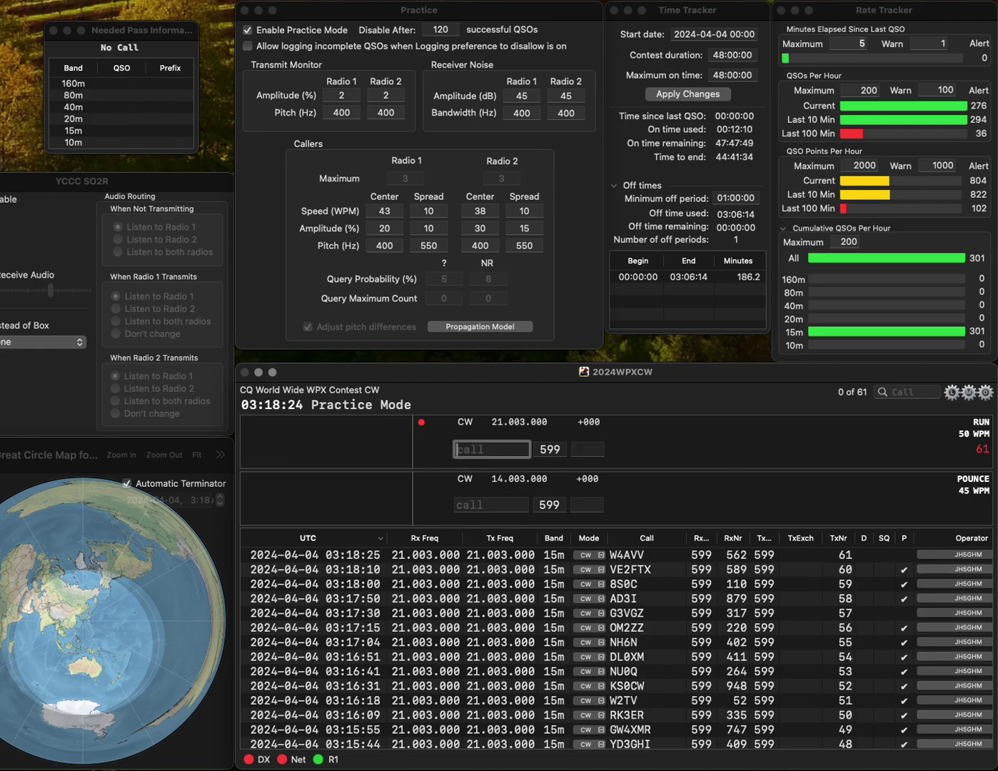
text(W8NY)
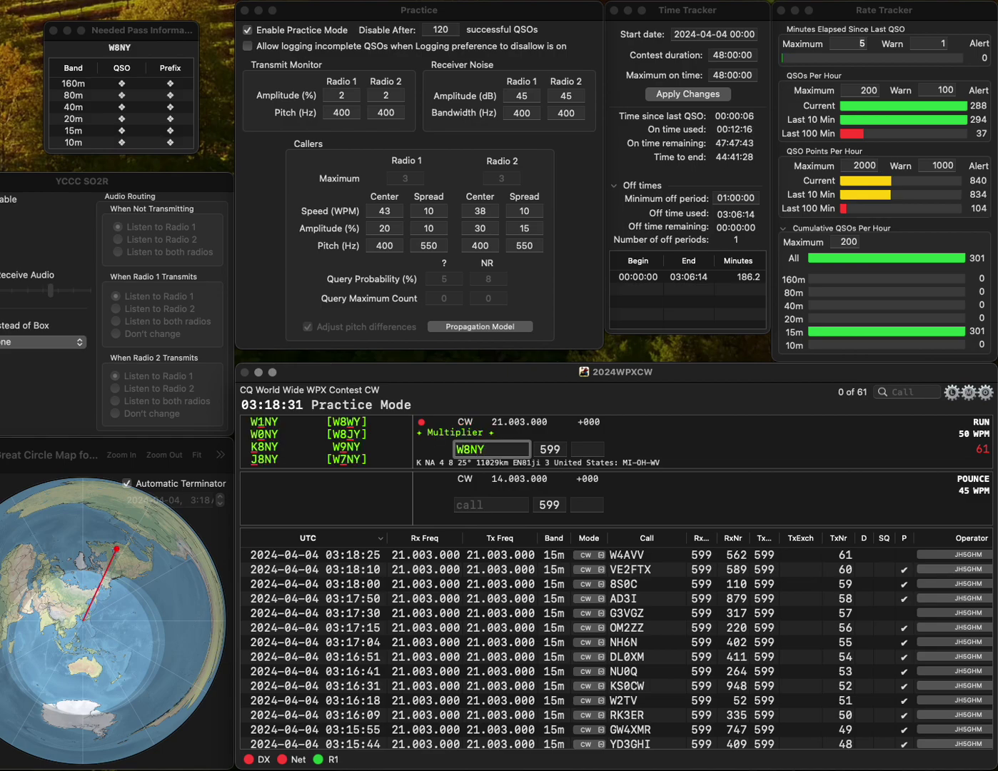
click(464, 449)
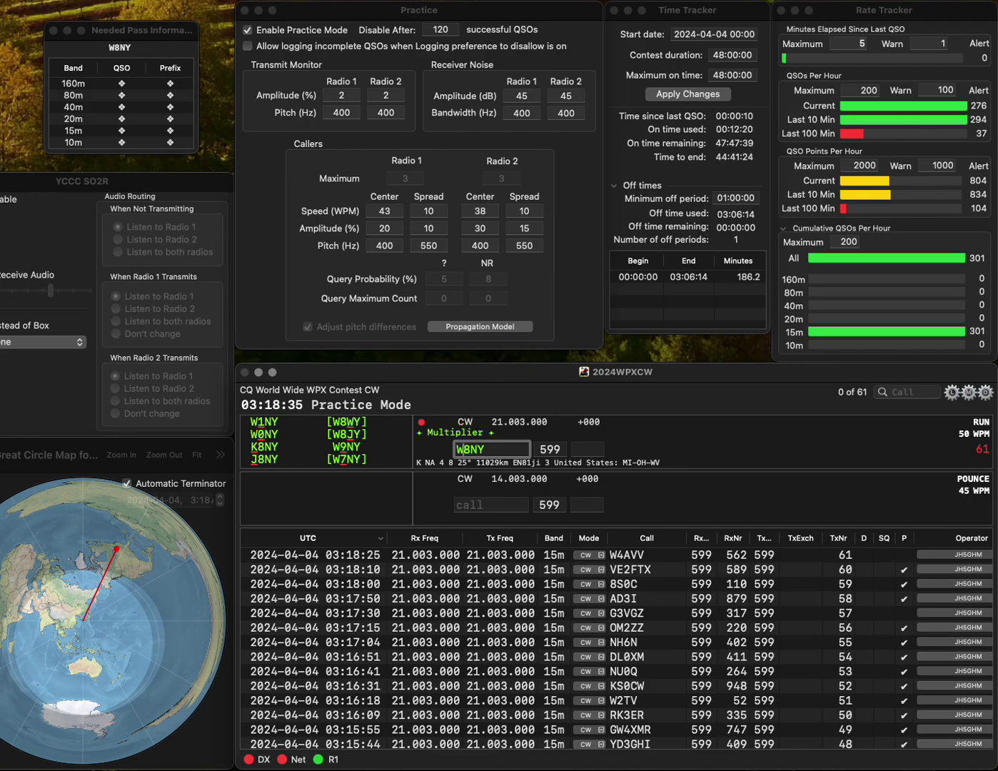
key(BackSpace)
text(J)
key(Return)
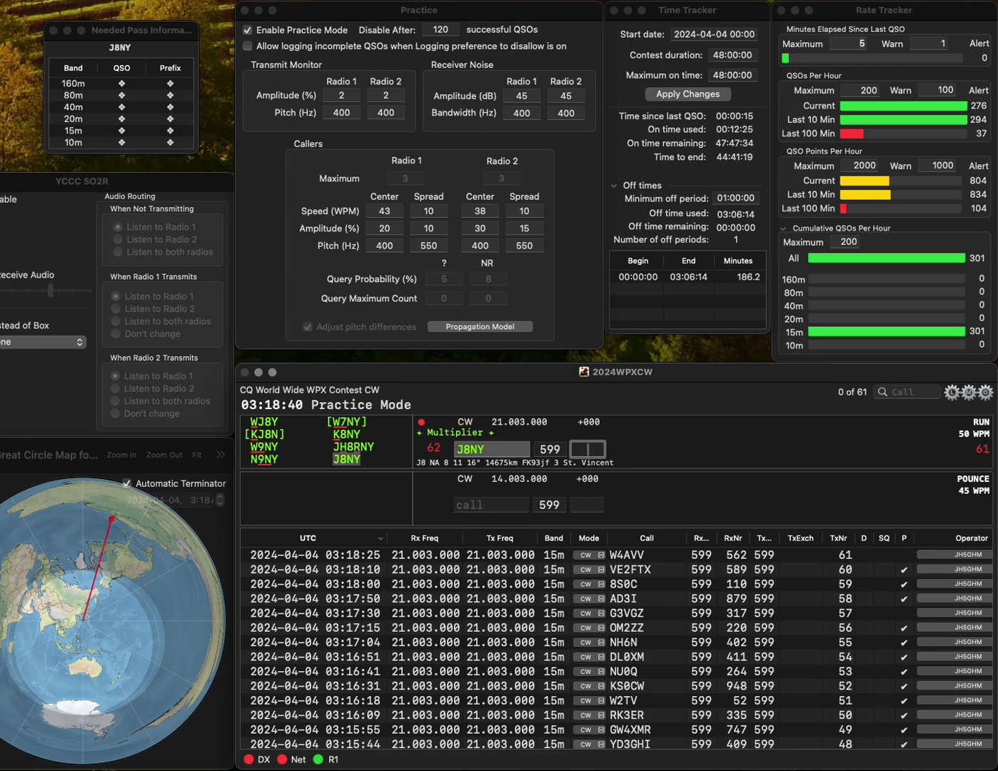
text(377)
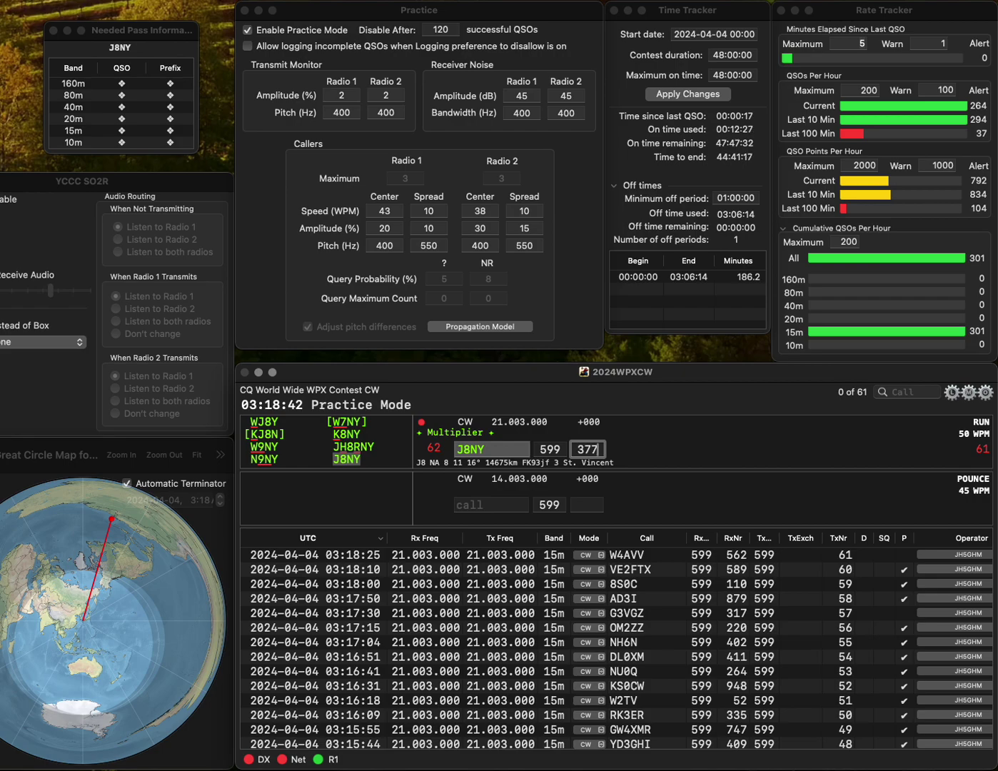
key(Return)
text(DL)
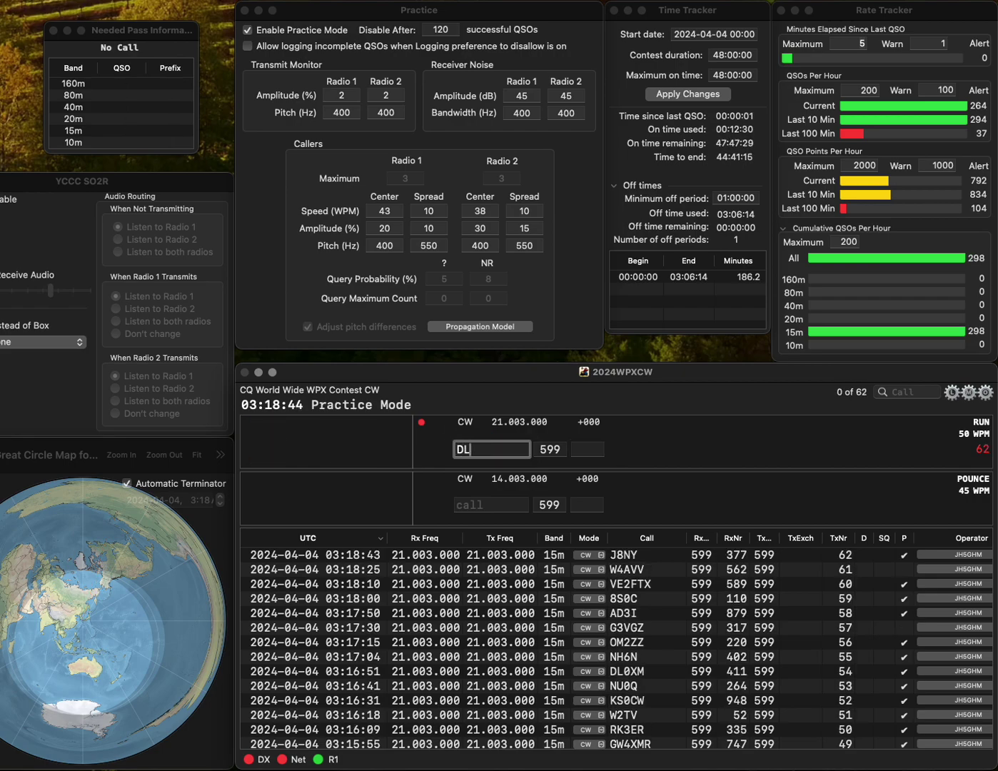
text(7HC)
key(Return)
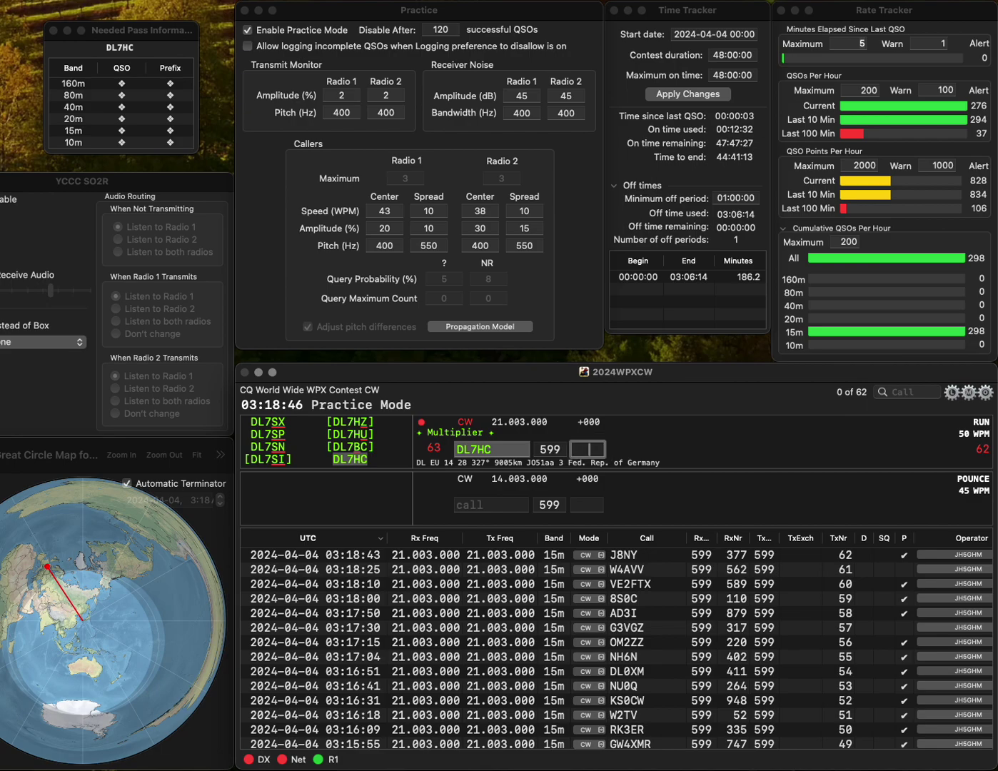
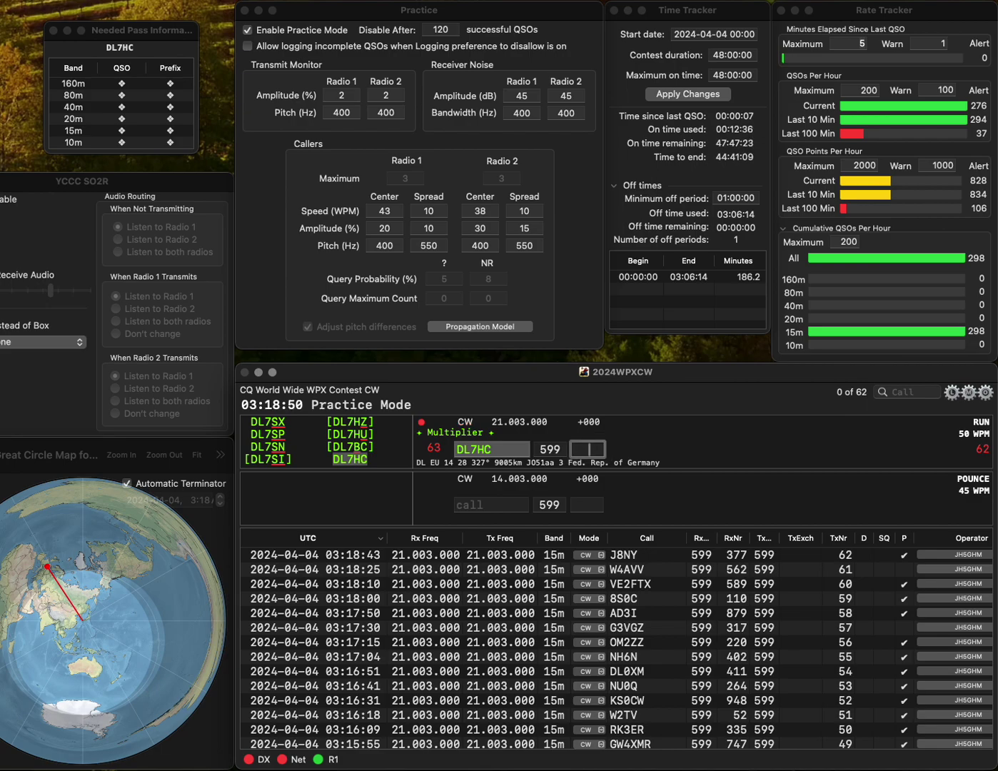
text(717)
key(Return)
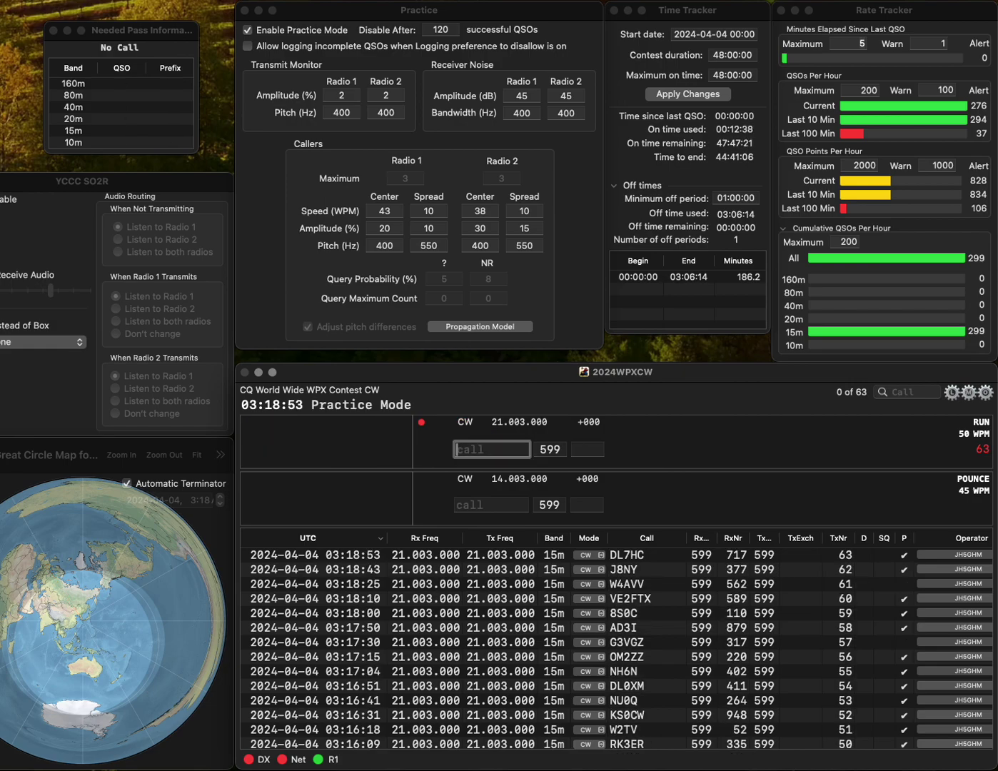
text(NQQ)
click(464, 450)
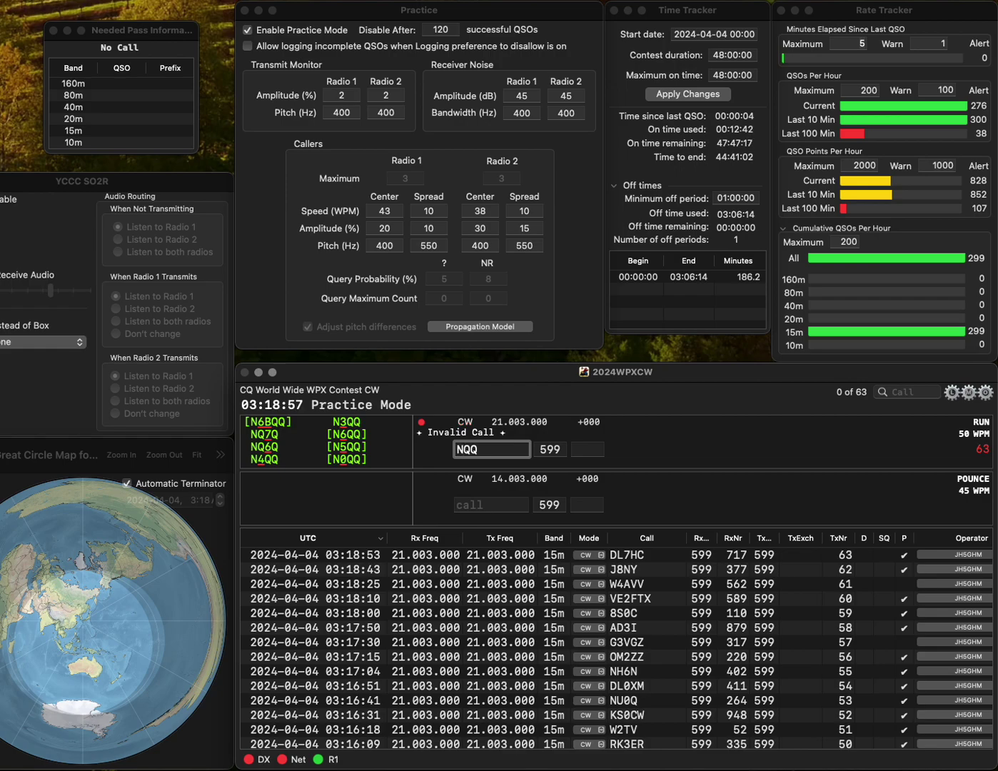
text(5)
key(Return)
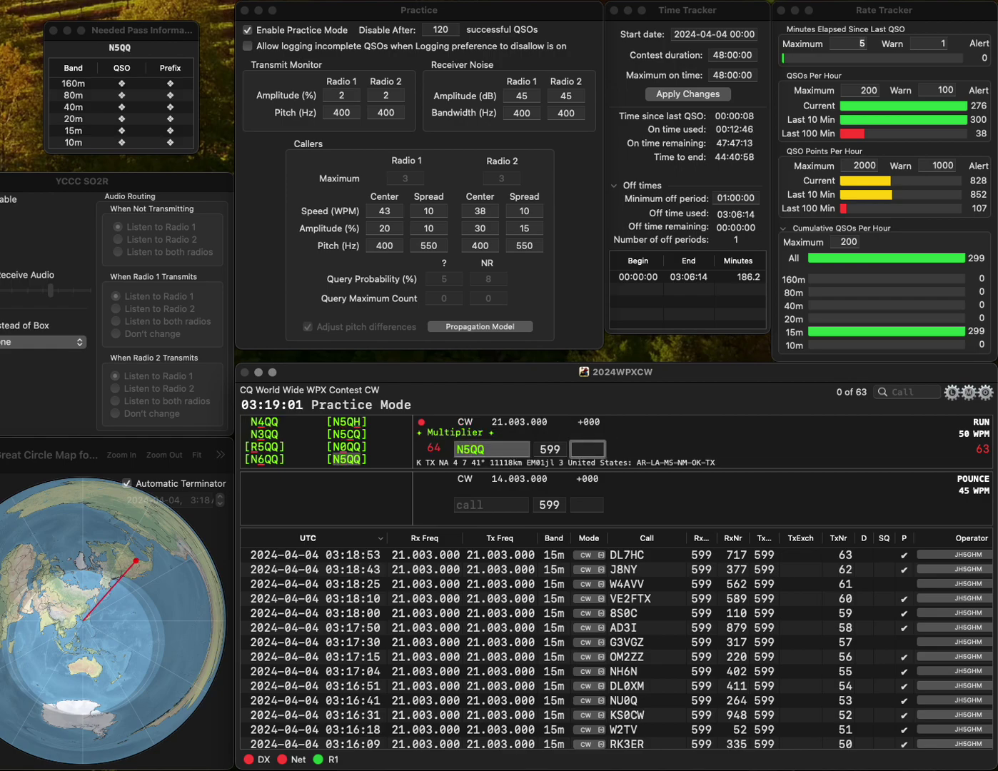
text(662)
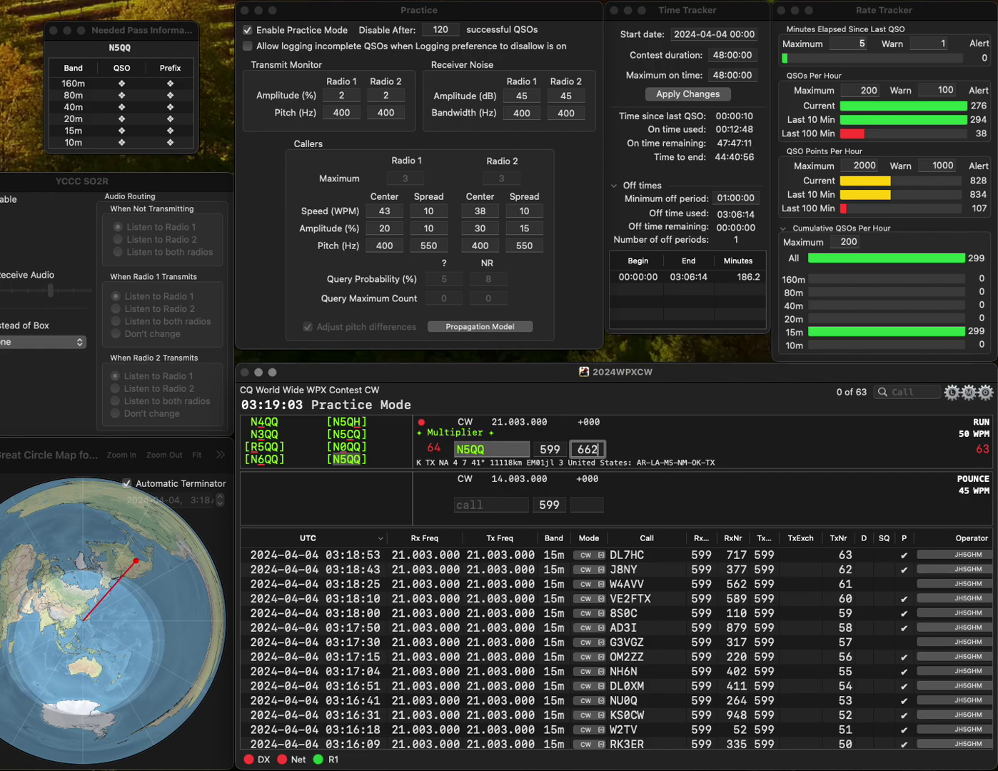
key(Return)
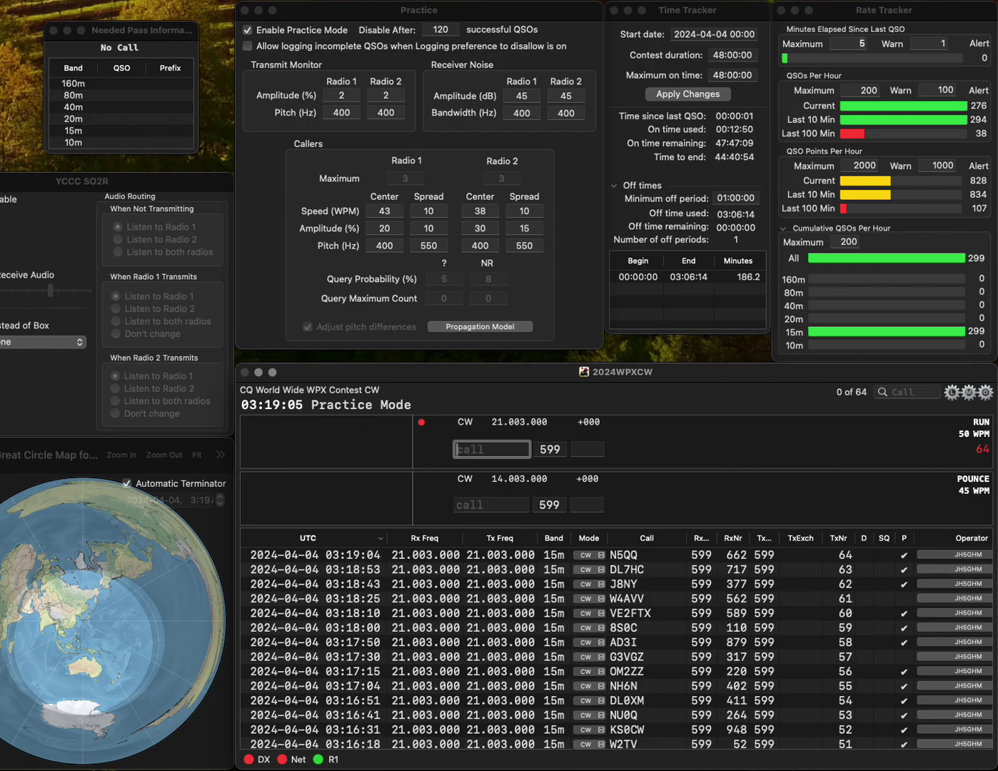
text(9EY)
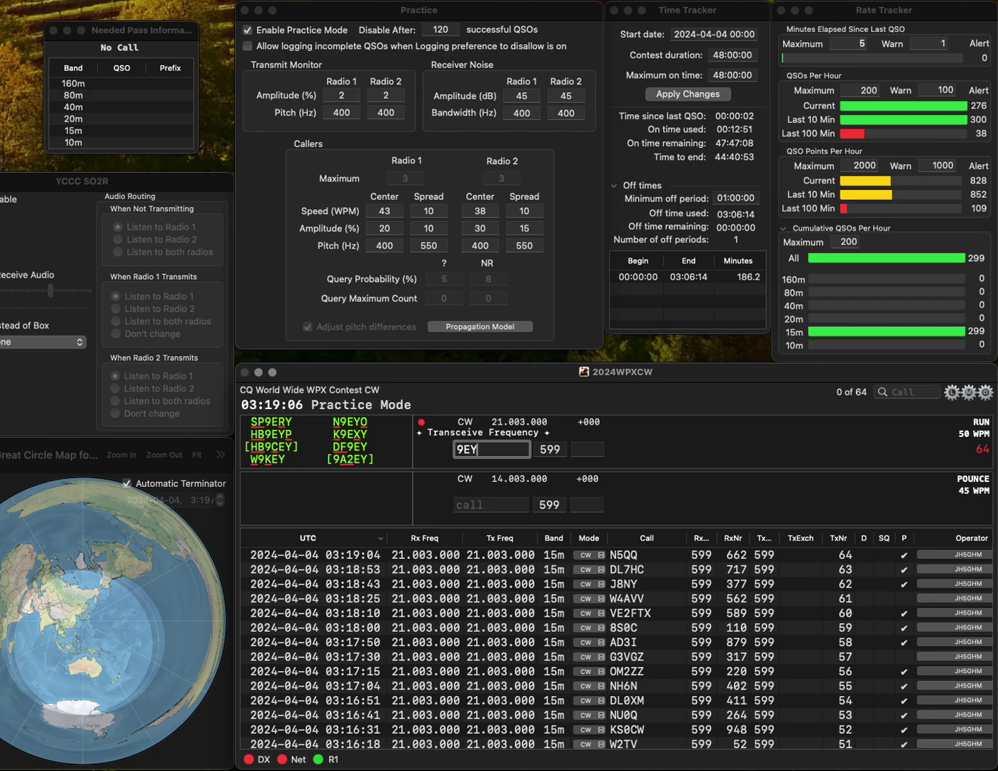
text(XSP)
key(space)
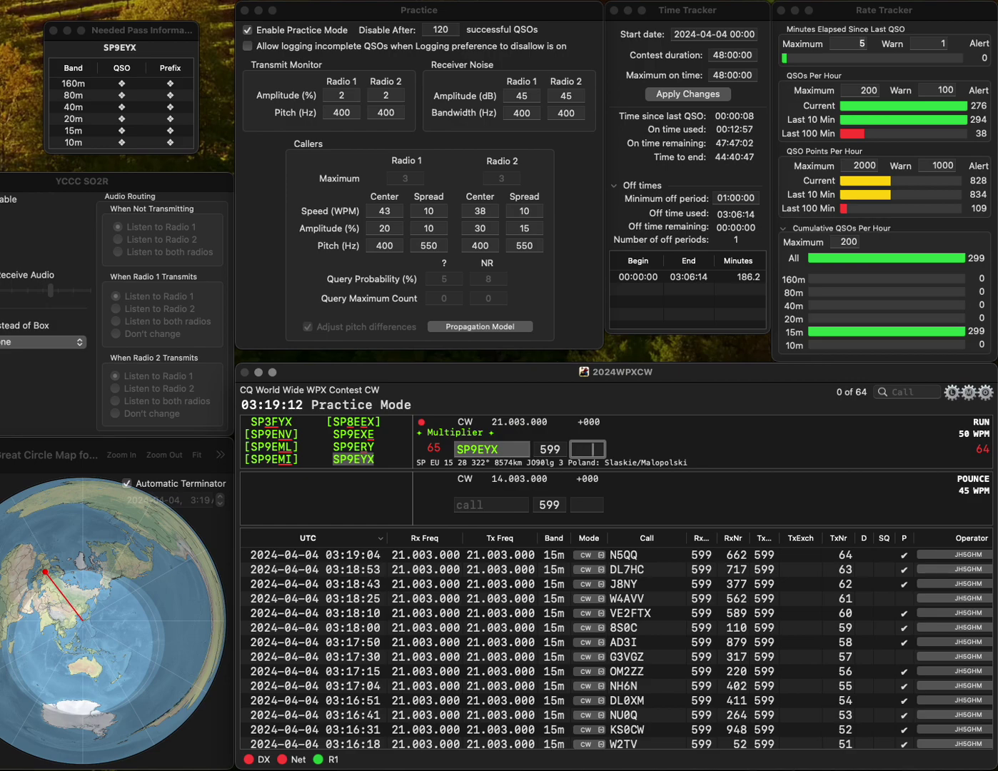
text(830)
key(Return)
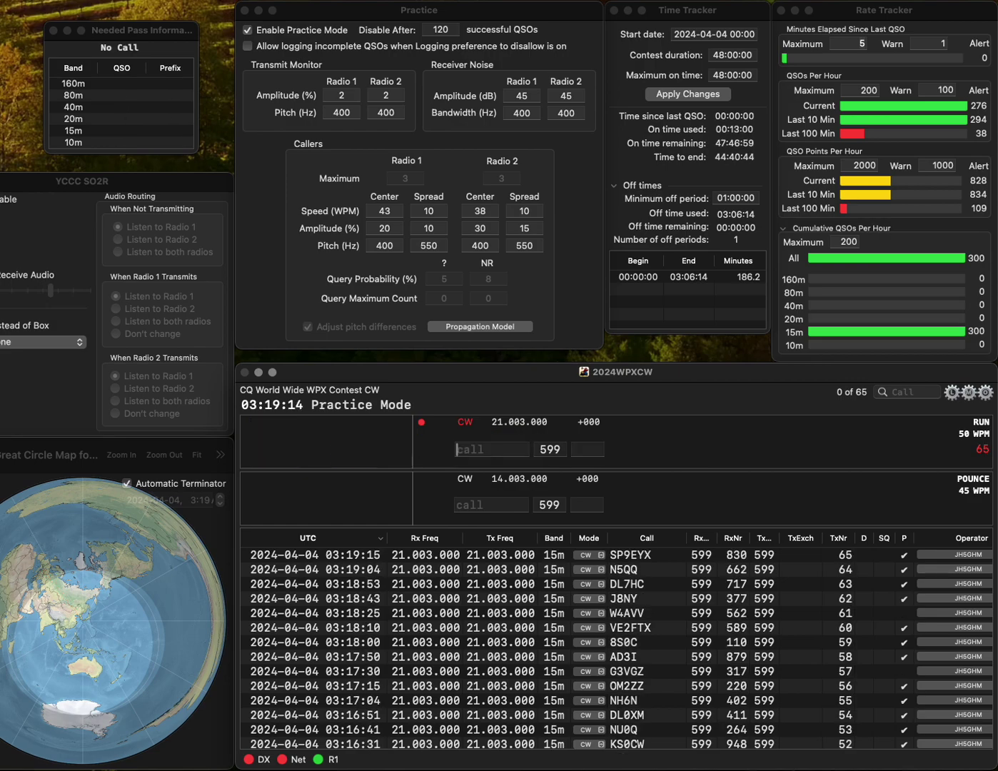
text(KU6CW)
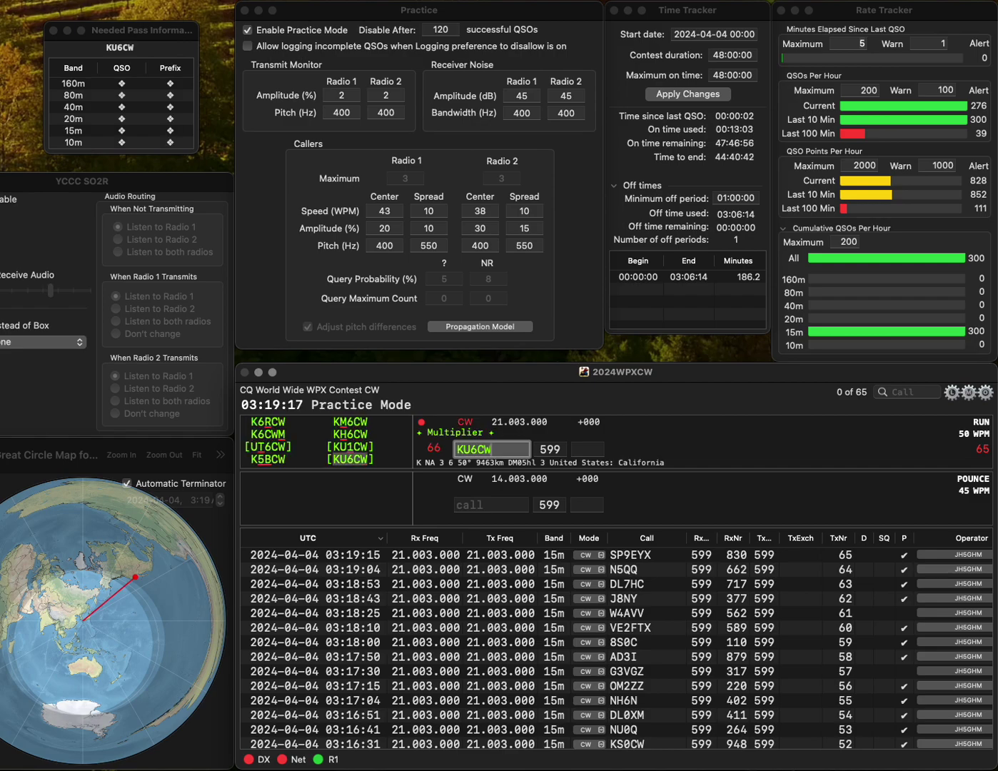
key(Return)
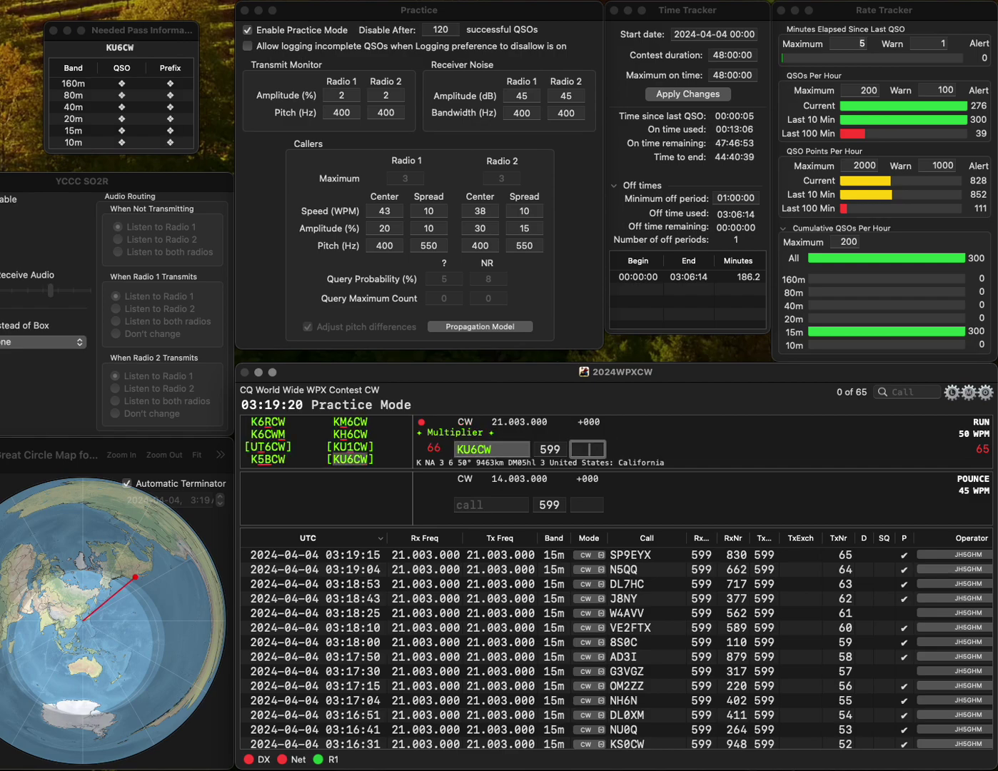
text(388)
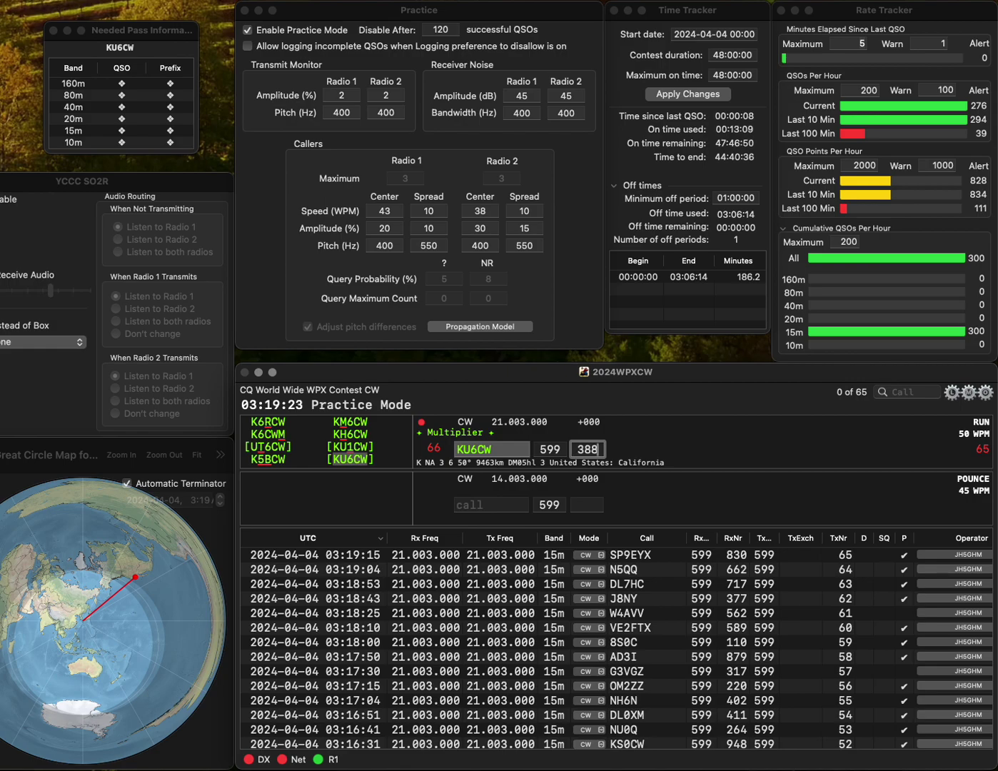
key(Return)
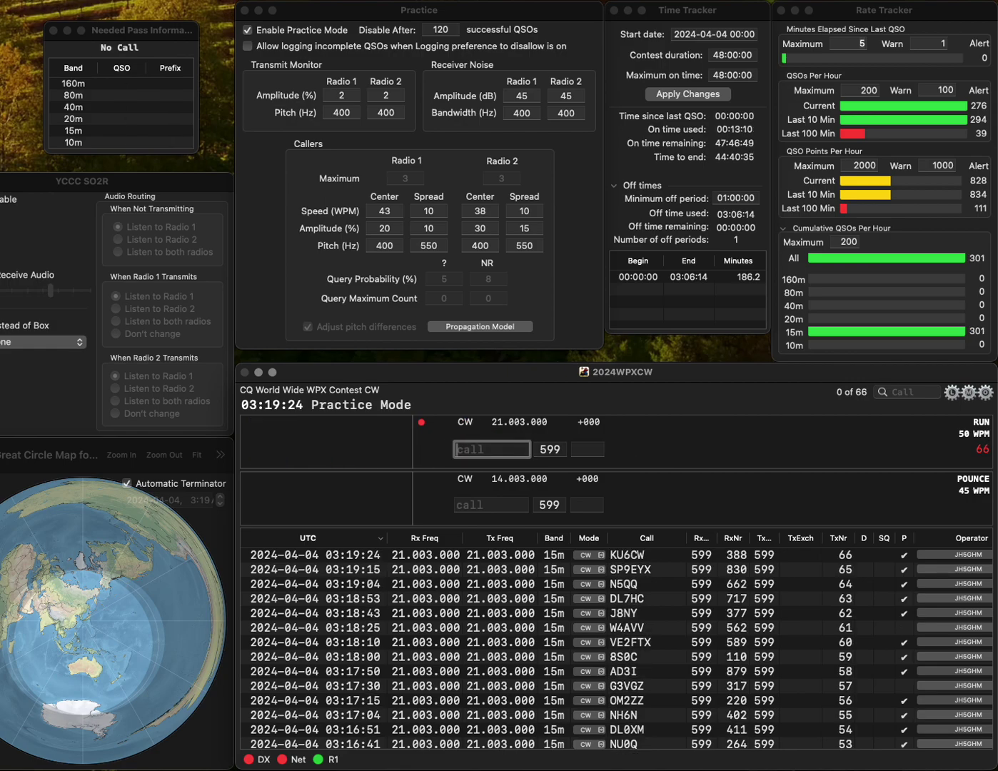
- Log a run contact with TM1Q on 15 m, with received number 920
text(TM1)
text(Q)
key(Return)
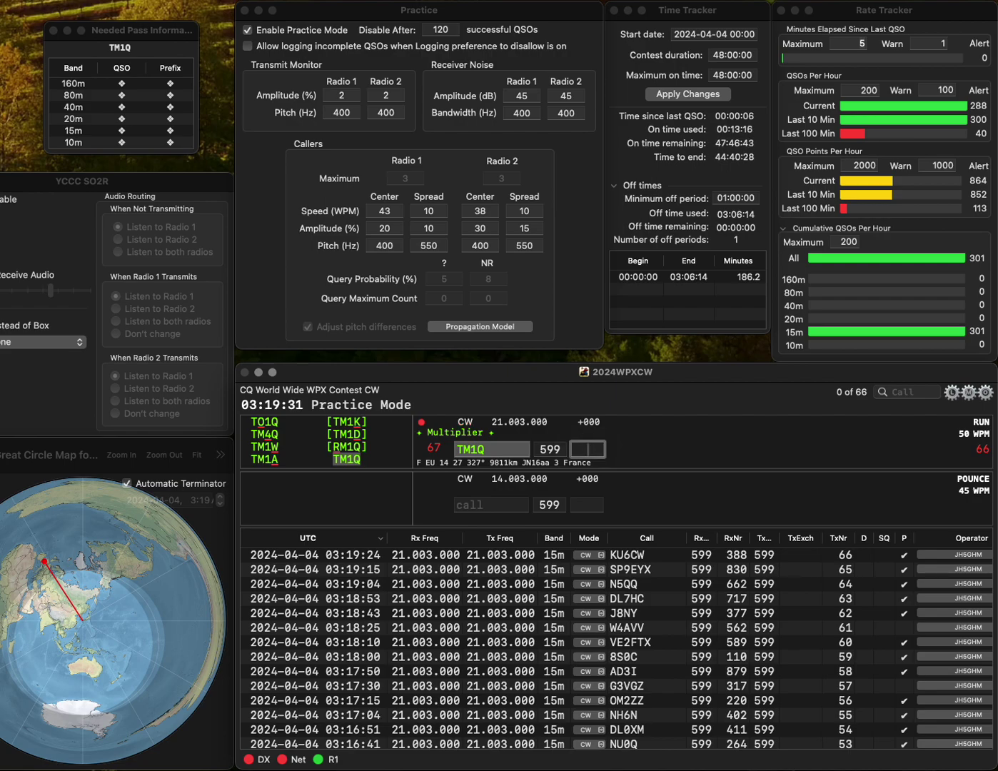
text(92)
key(Return)
text(OE9ECI)
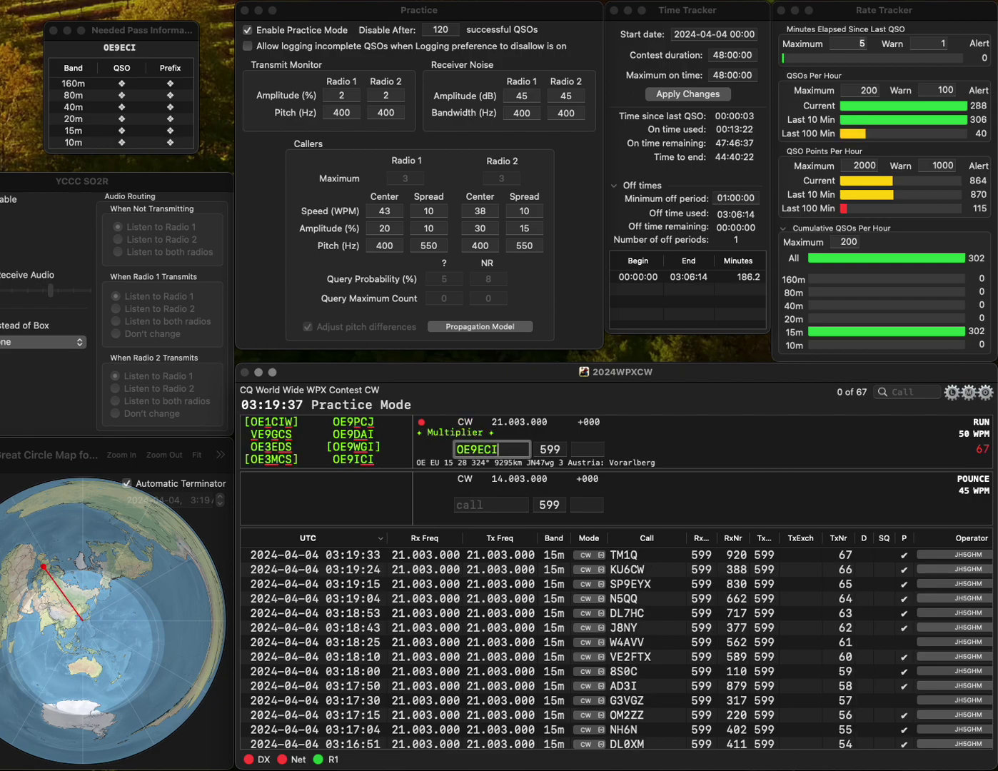
key(BackSpace)
key(BackSpace)
key(BackSpace)
text(ICI)
key(Return)
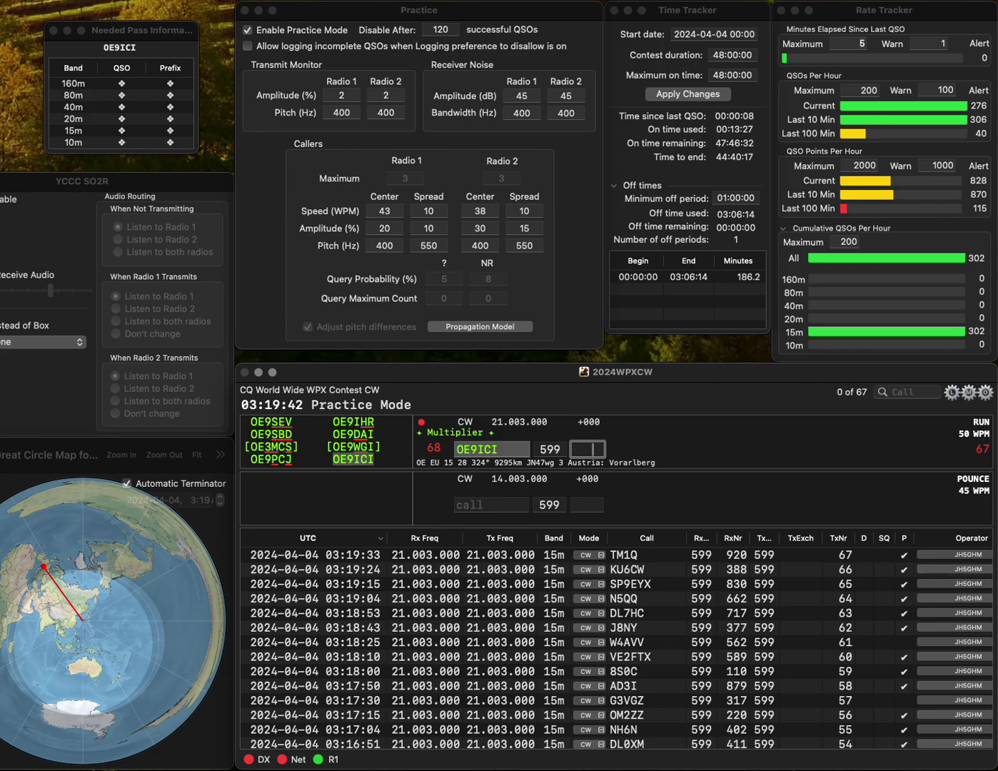
text(15)
key(Return)
text(KF0CZD)
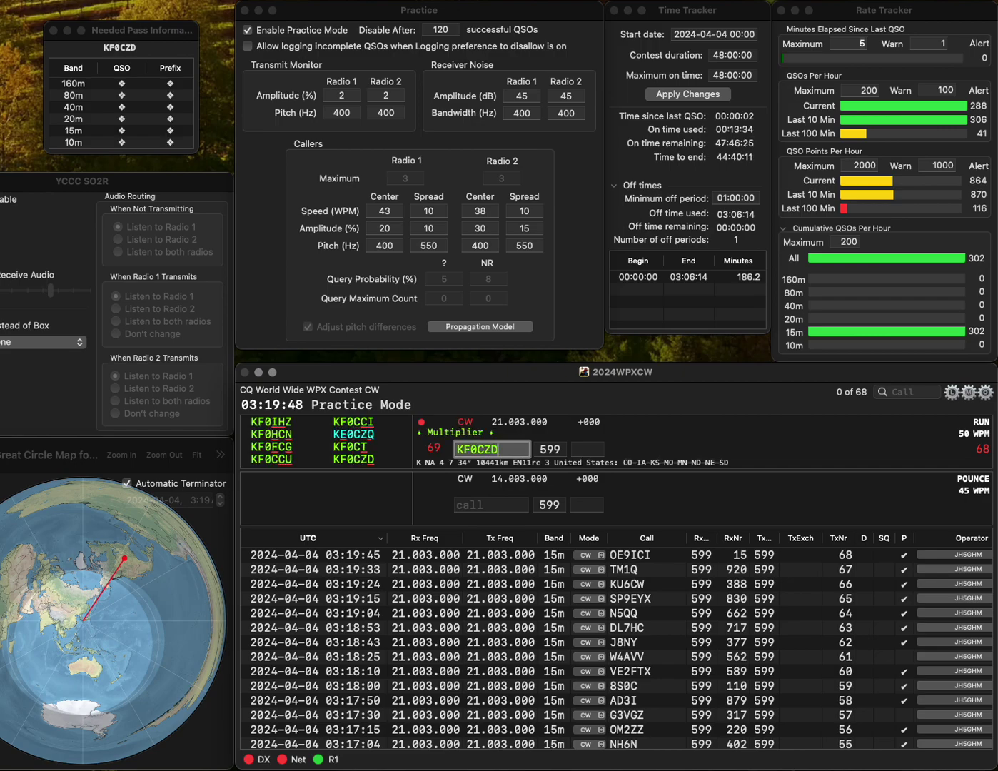
key(Return)
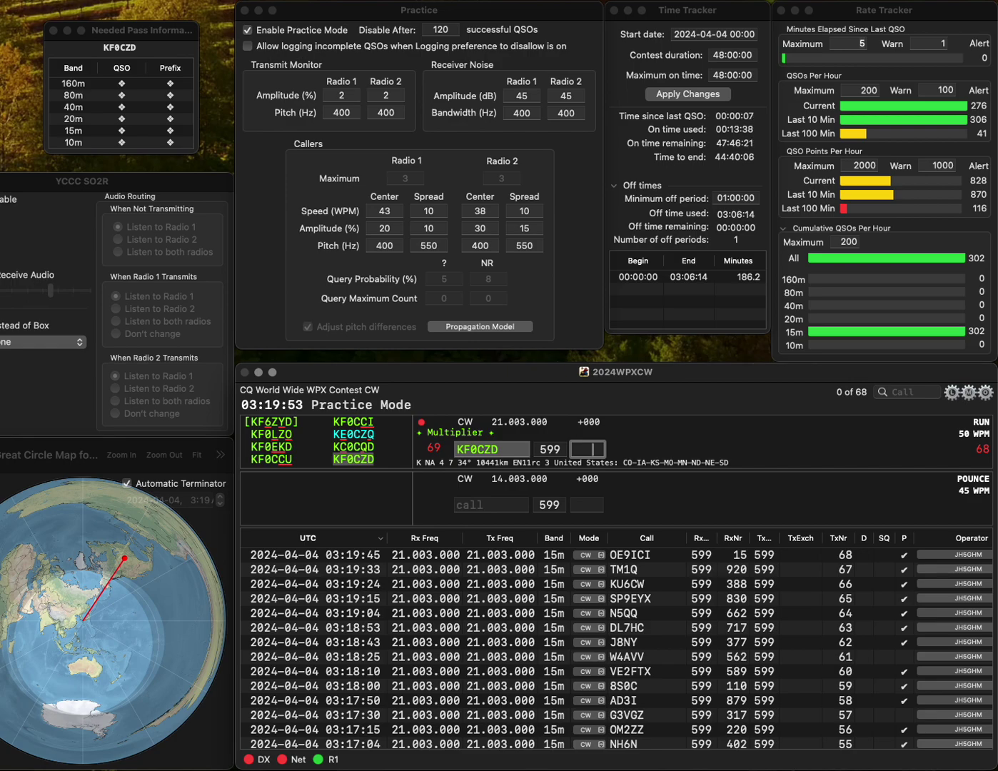
text(790)
key(Return)
- Log a run contact with KA7A on 15 m, with received number 127
text(KA7A)
key(space)
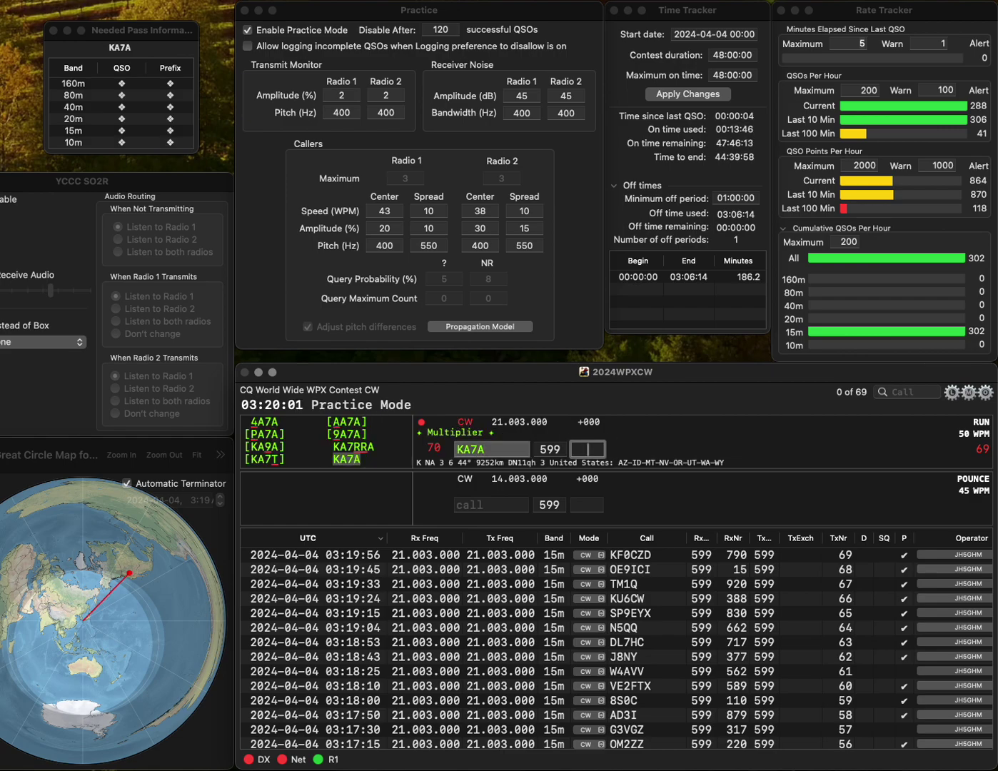
text(12)
key(Return)
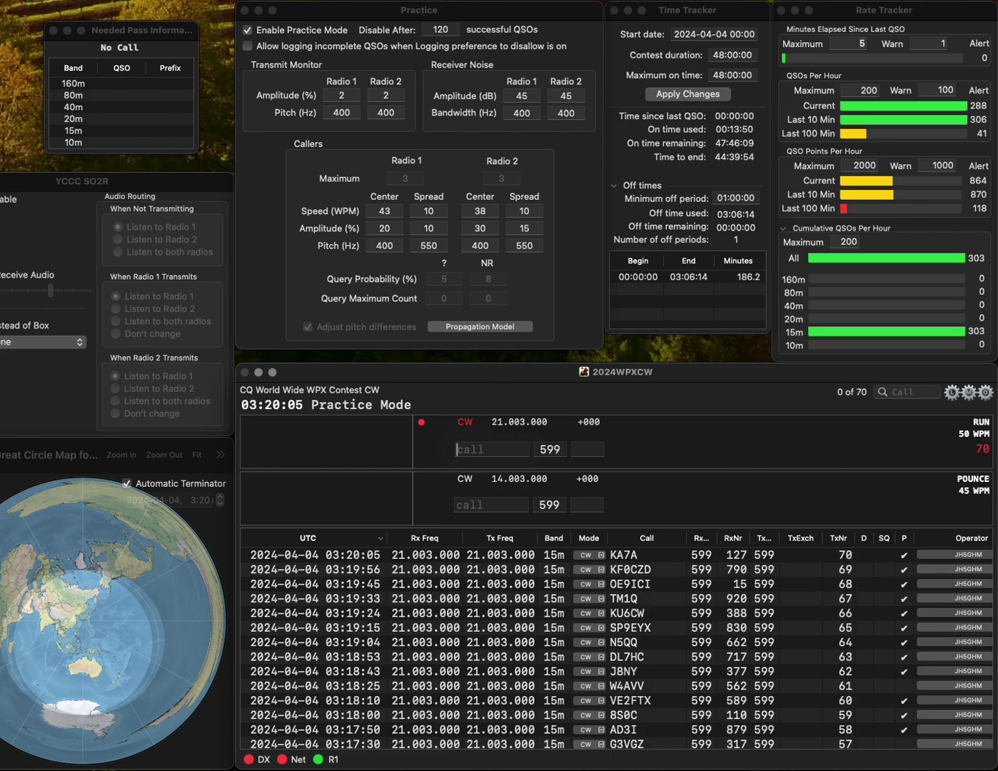
text(KC1DUF)
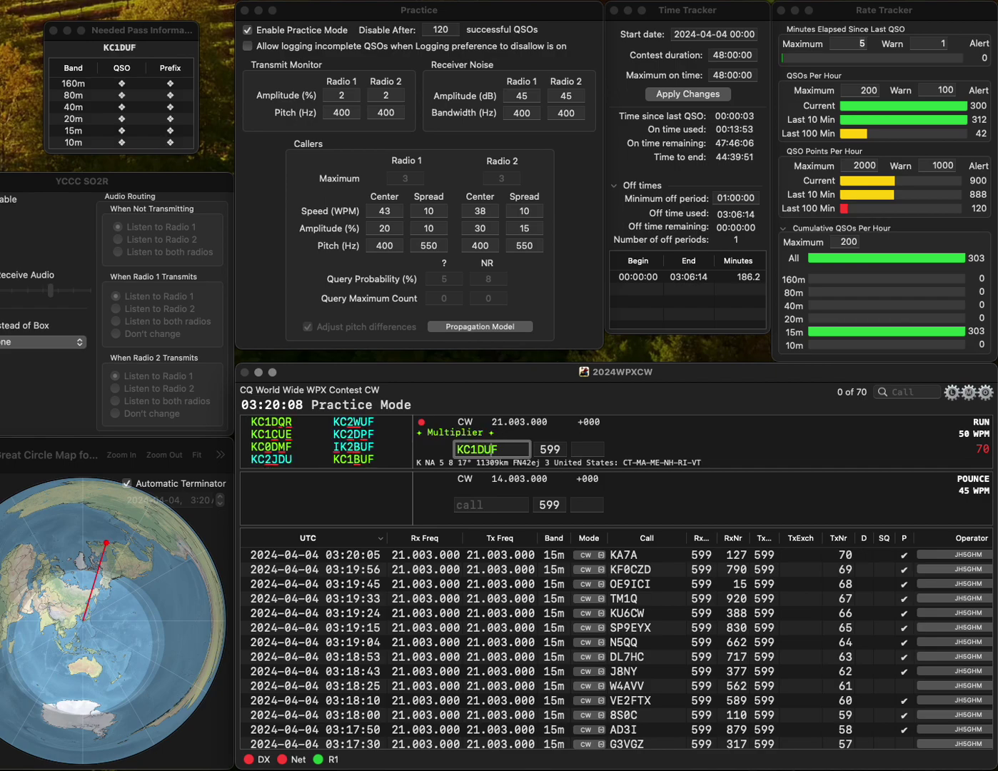
key(BackSpace)
key(BackSpace)
key(BackSpace)
text(BUF)
key(Return)
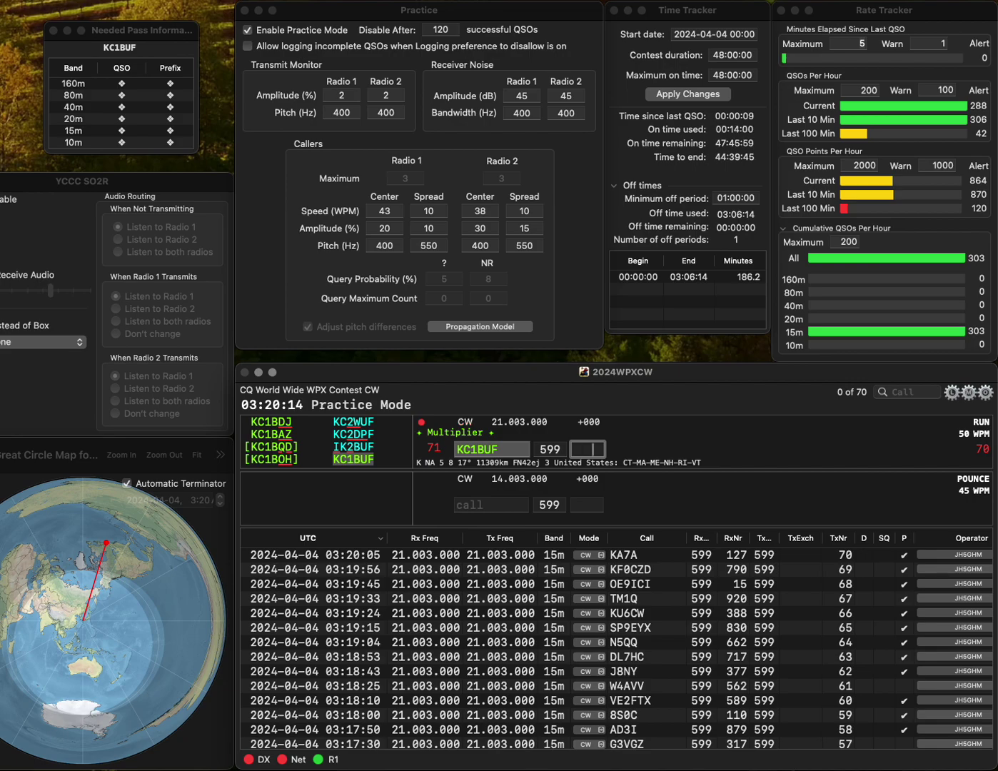
text(4)
key(Return)
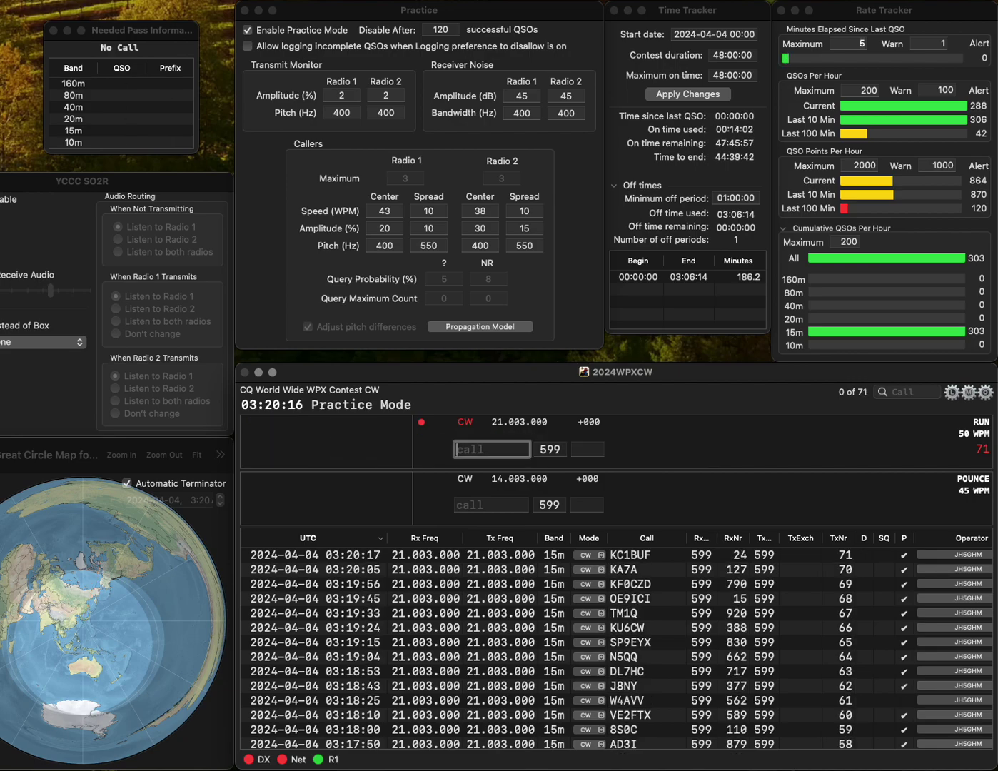
text(AA6W)
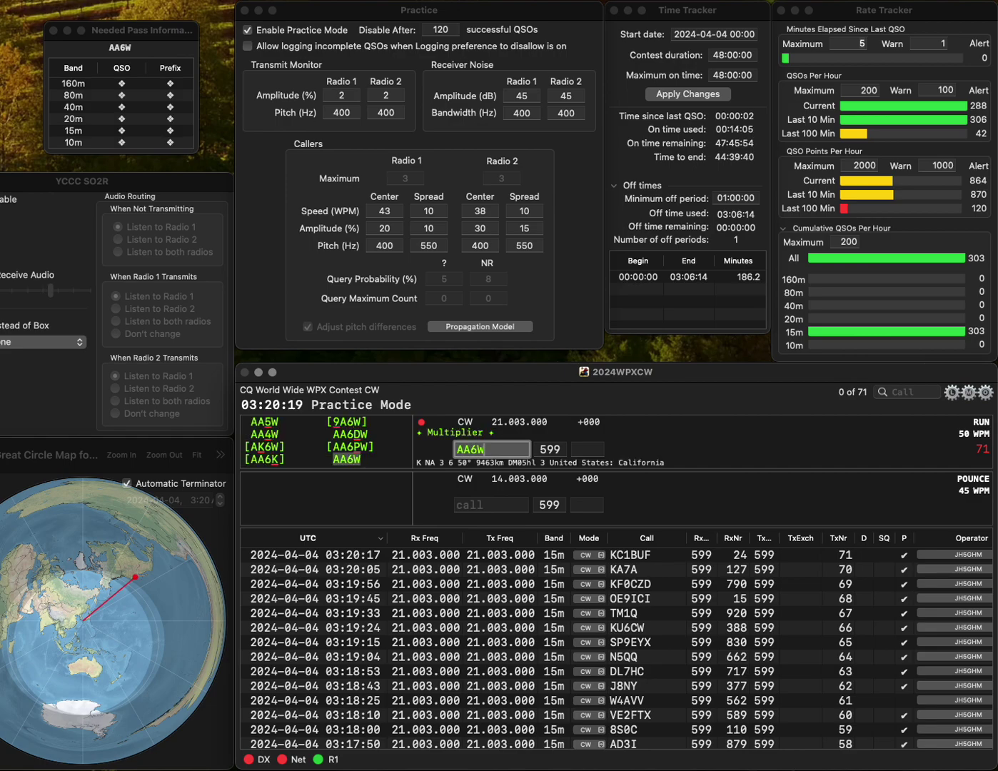
key(space)
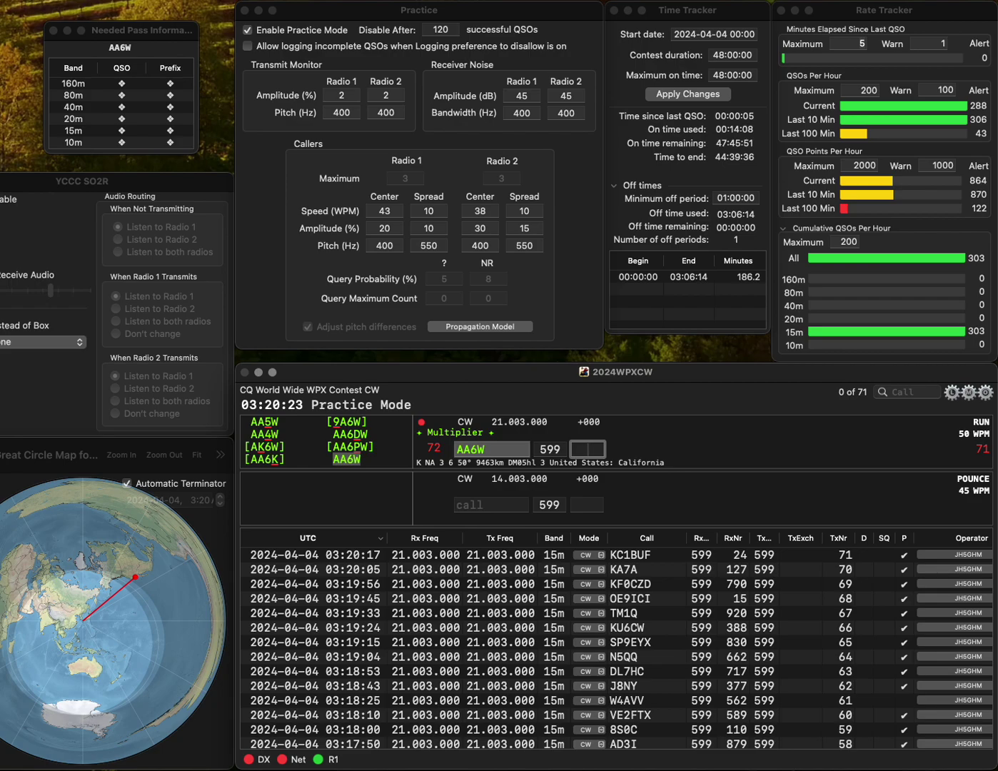
text(835)
key(Return)
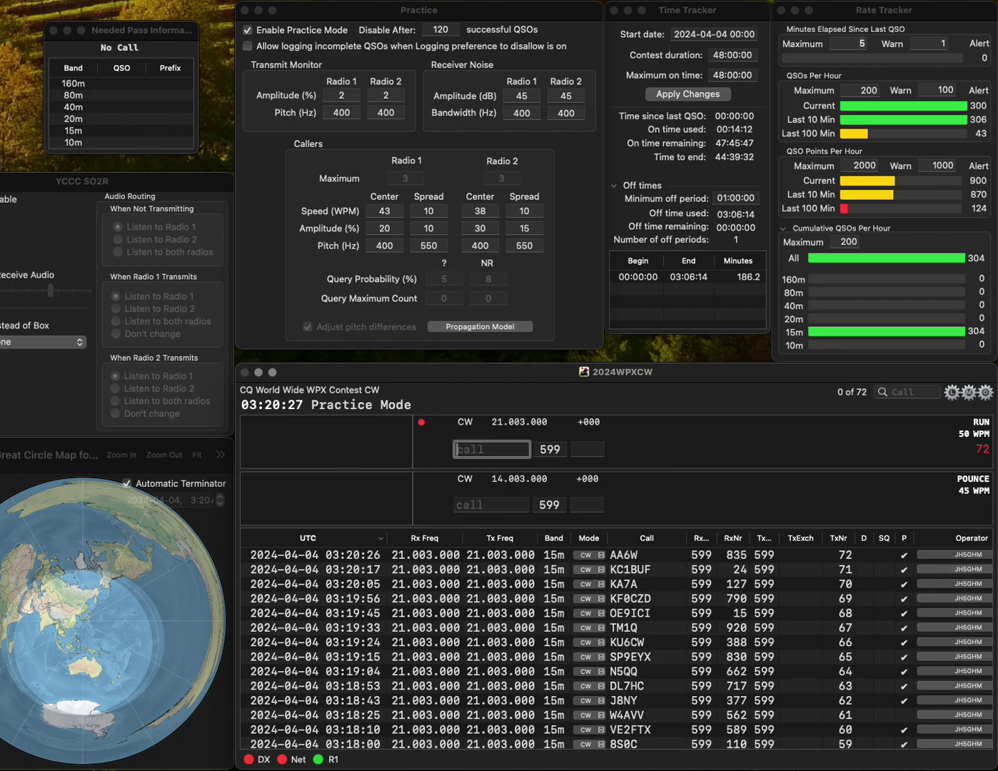
- Log a run contact with OK1C on 15 m, with received number 23
text(K1C)
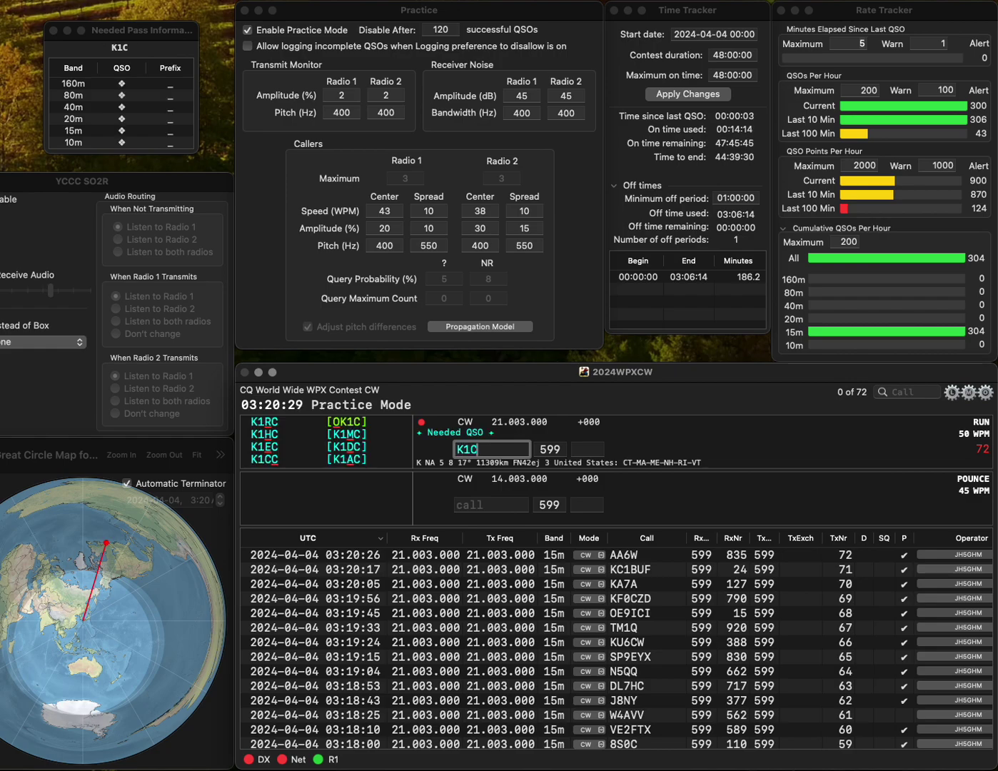
key(Home)
text(O)
key(Return)
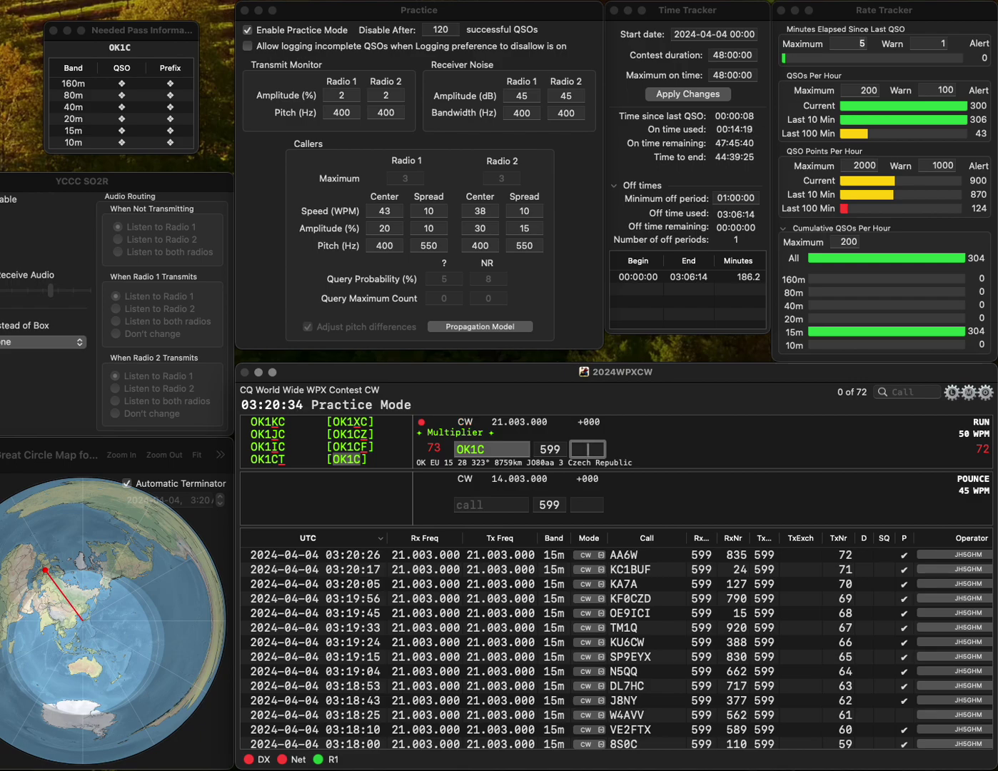
text(23)
key(Return)
text(EA)
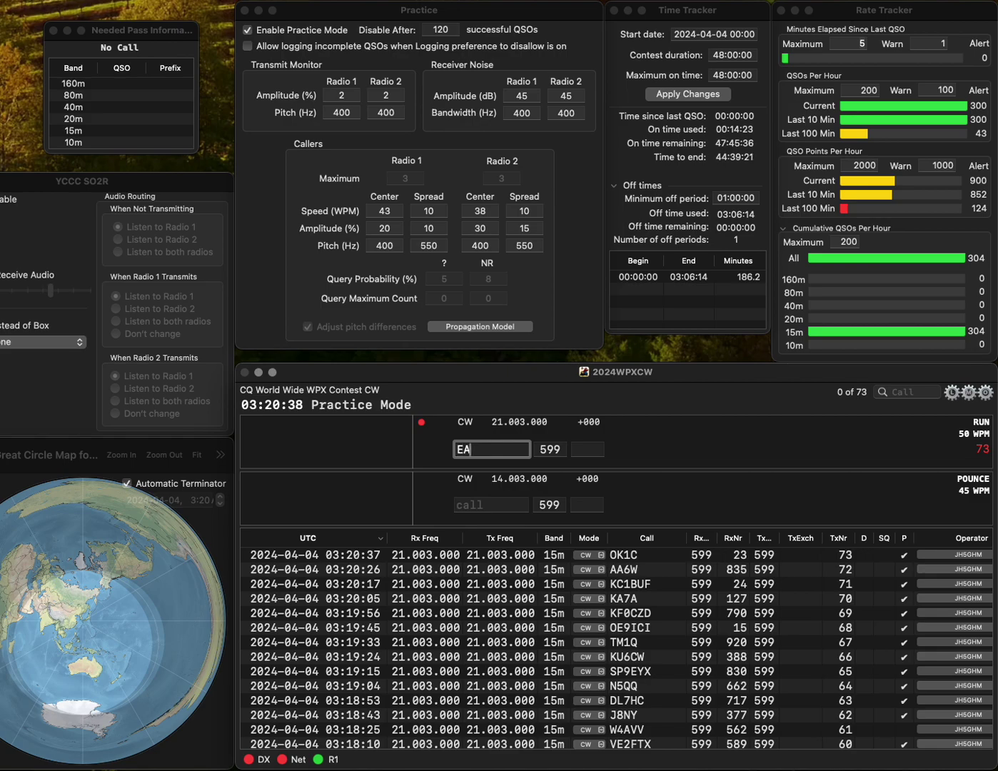
text(7K)
key(BackSpace)
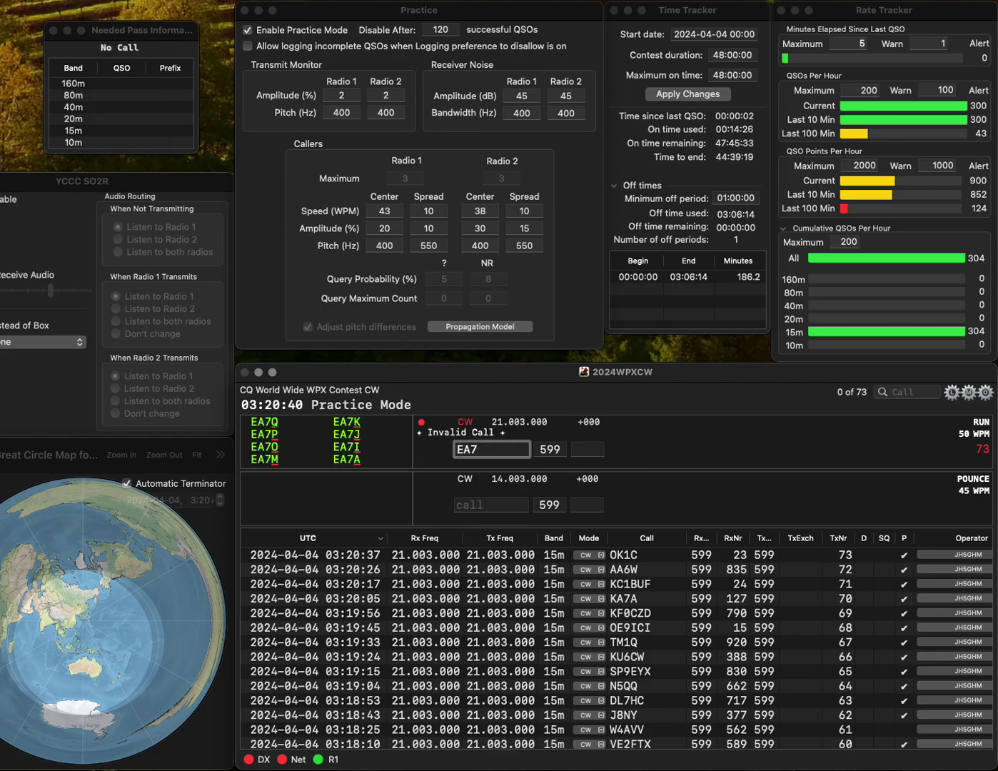
text(Y)
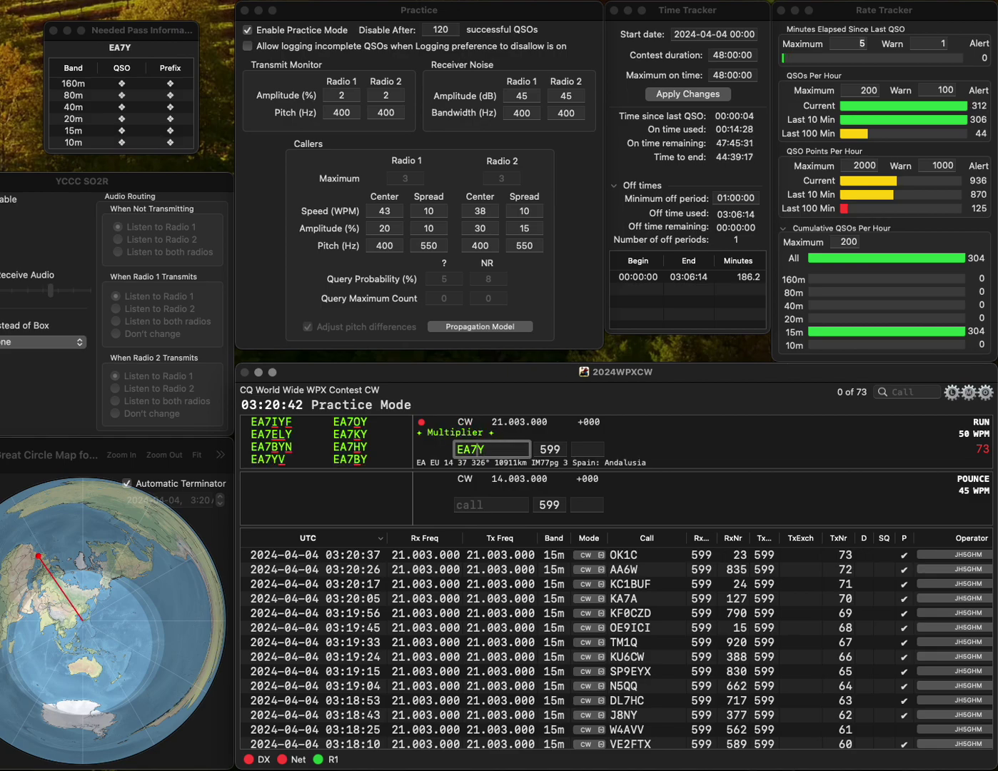
text(KO)
key(Return)
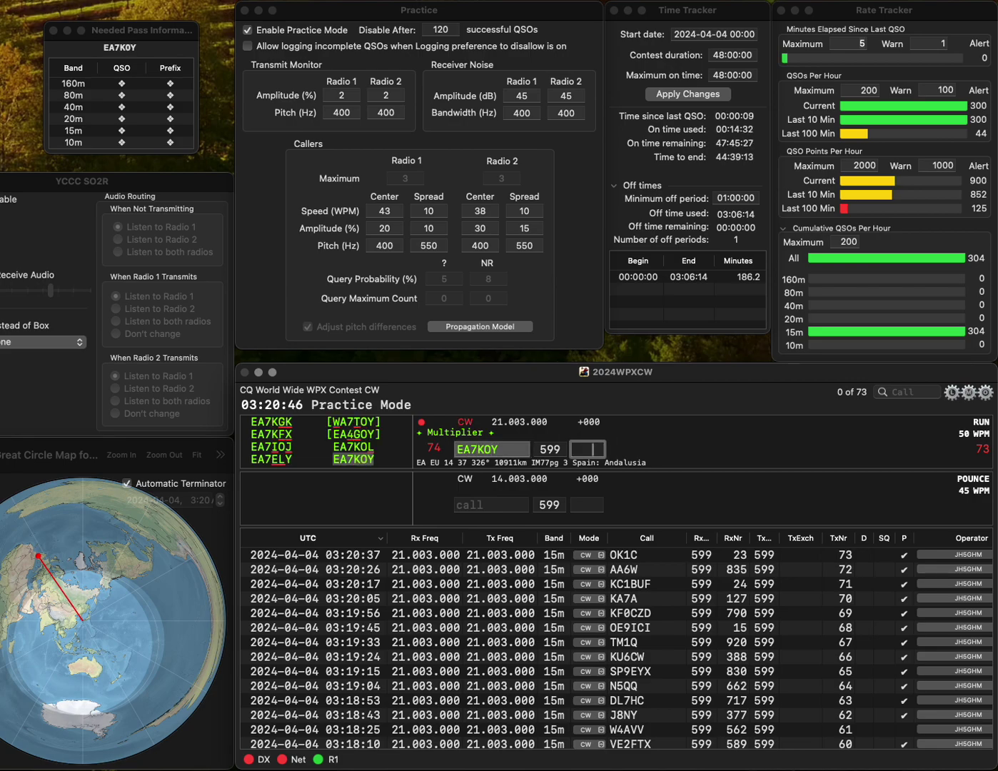
text(467)
key(Return)
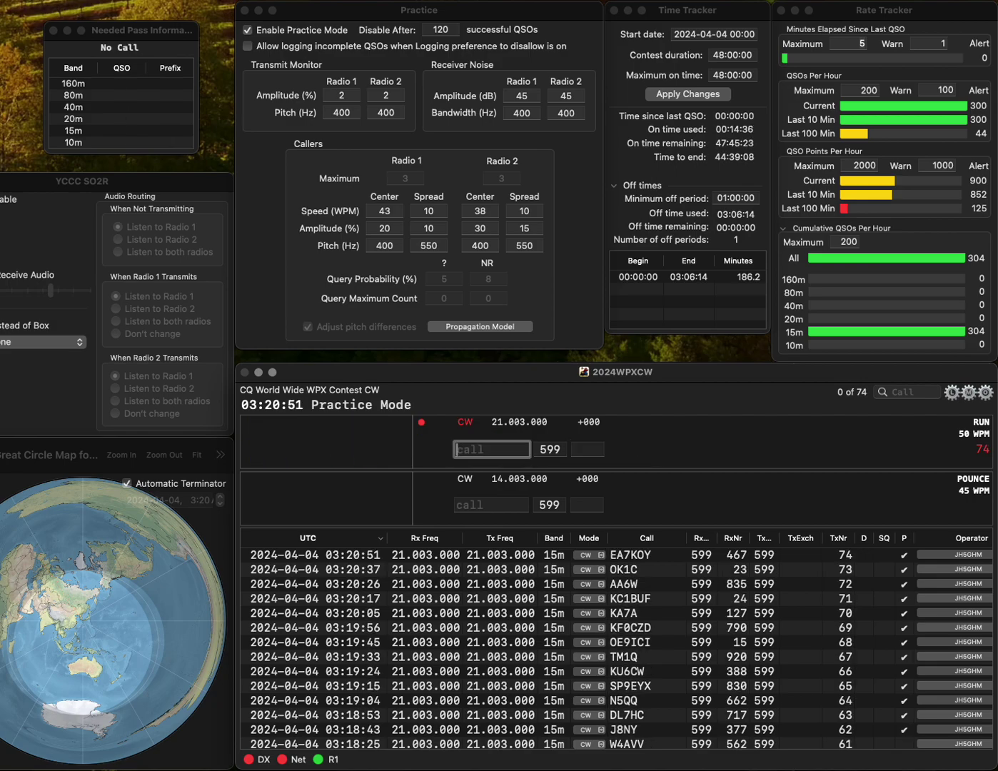
text(HB9EI)
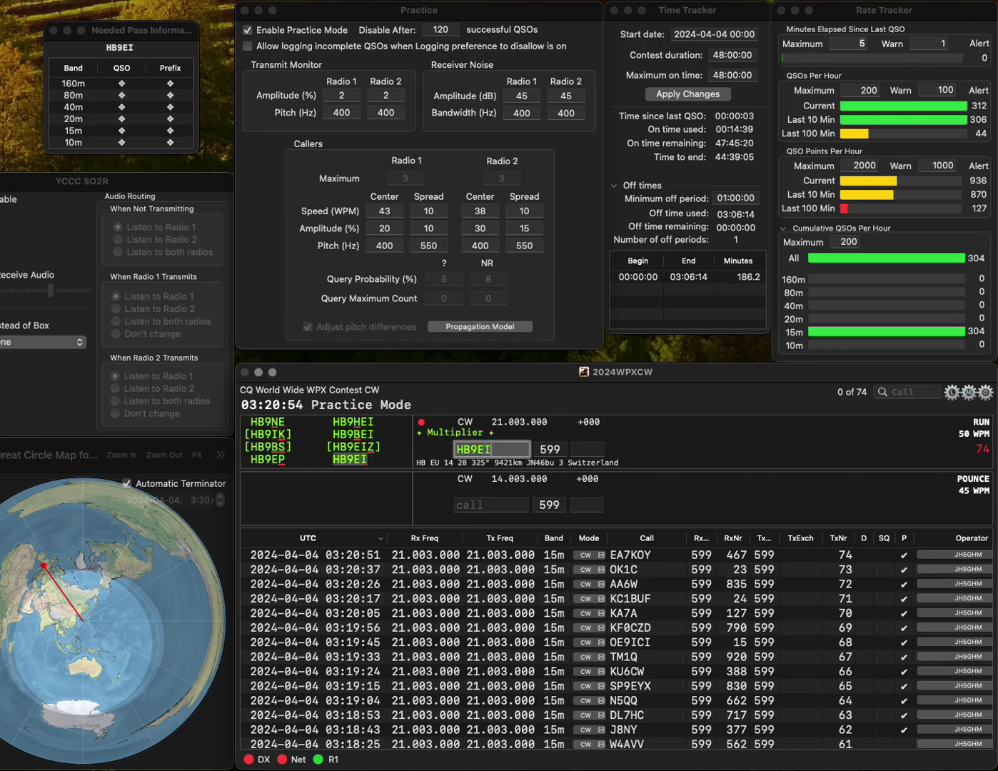
key(Return)
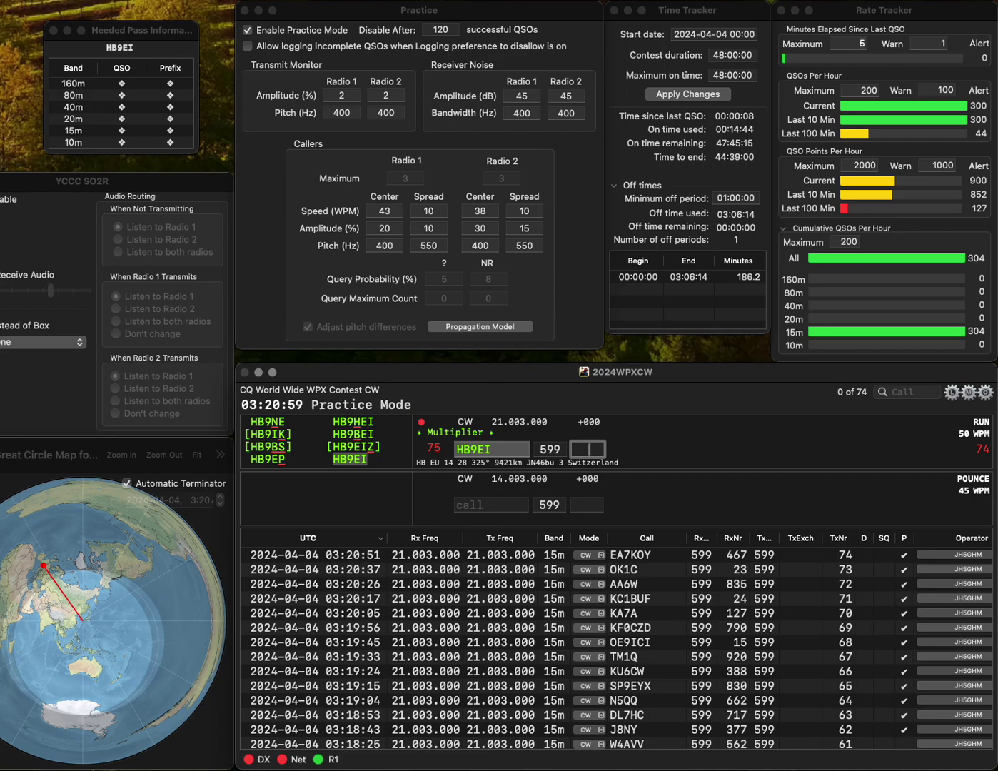
text(352)
key(Return)
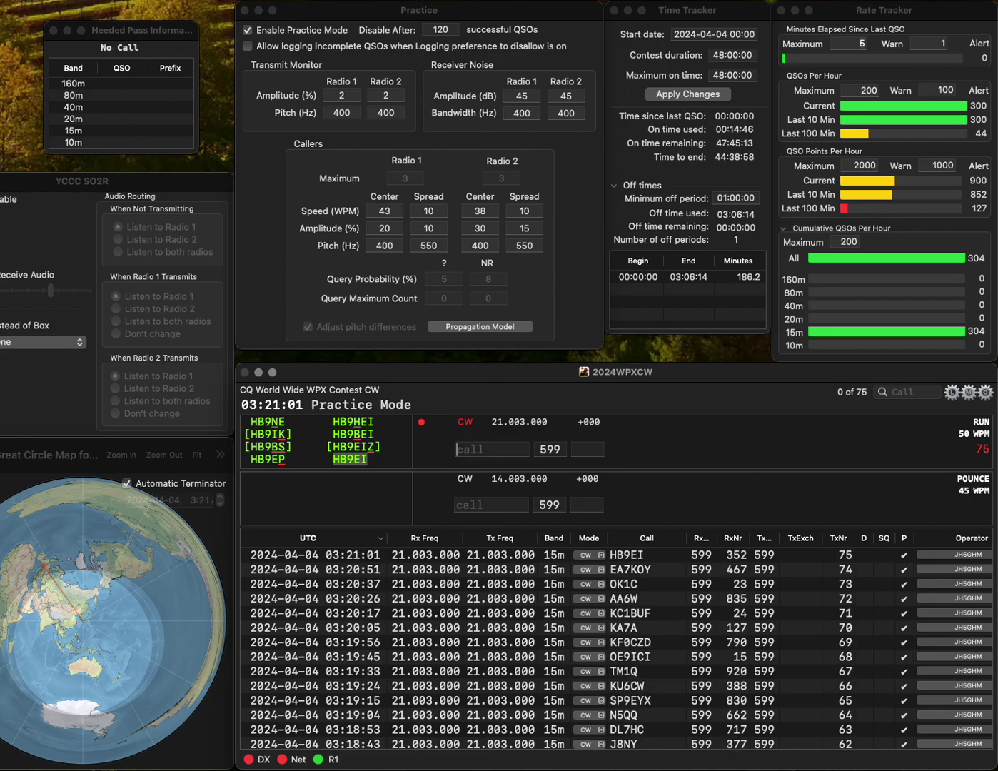
text(W6)
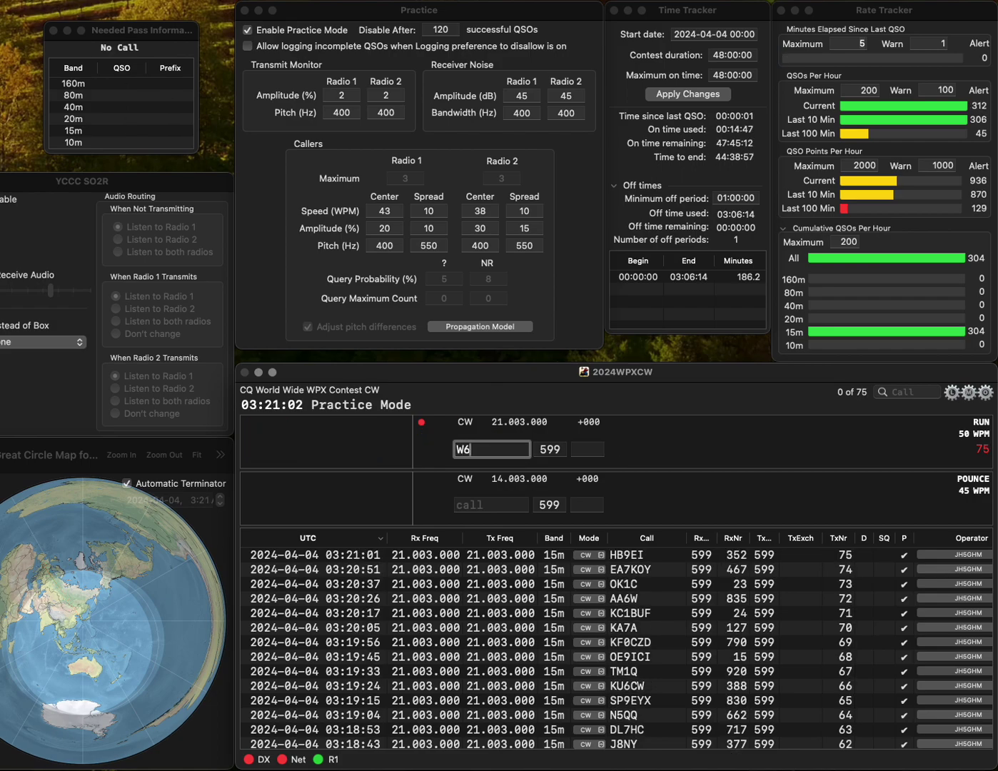
text(TC)
key(Return)
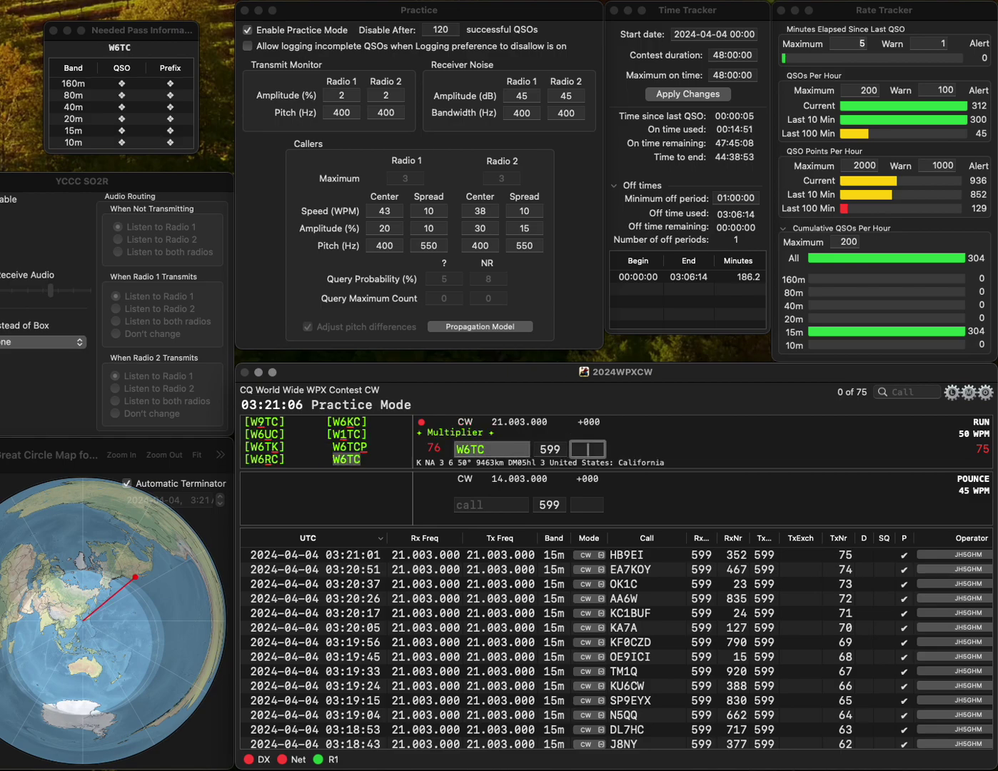
text(663)
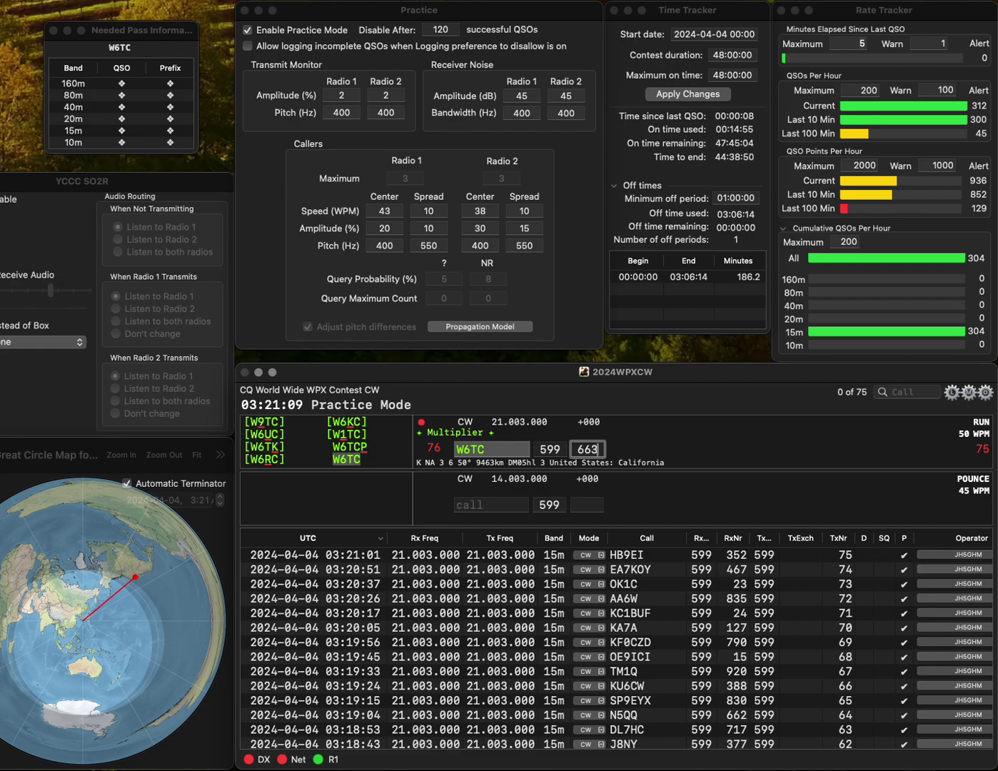
key(Return)
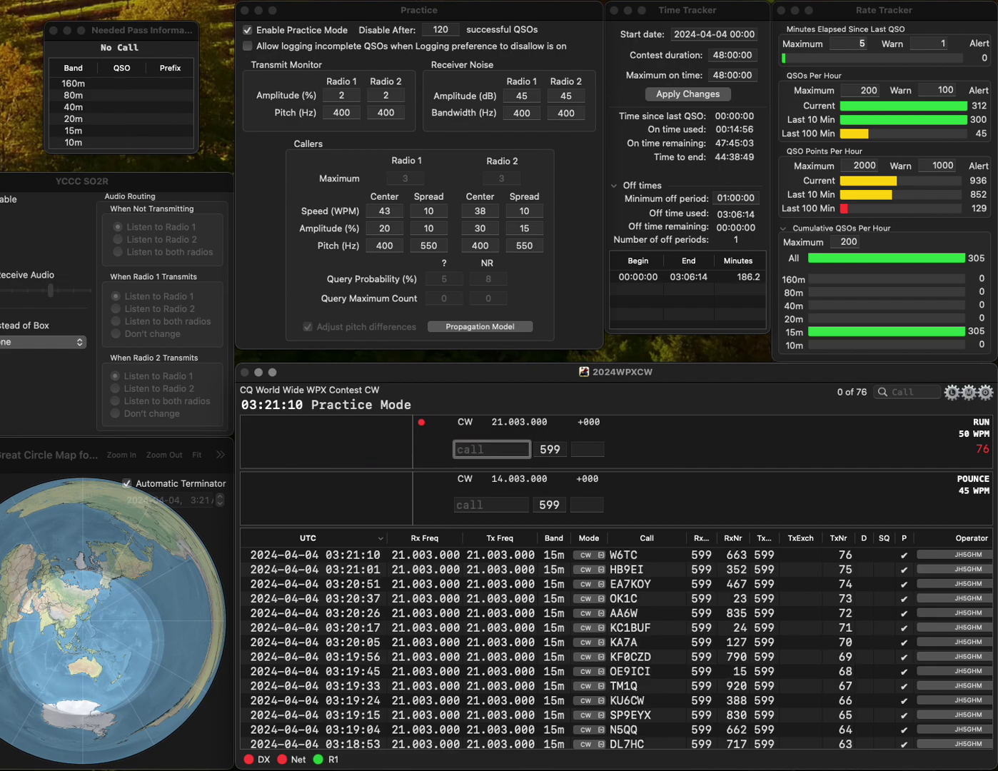
text(SHANP)
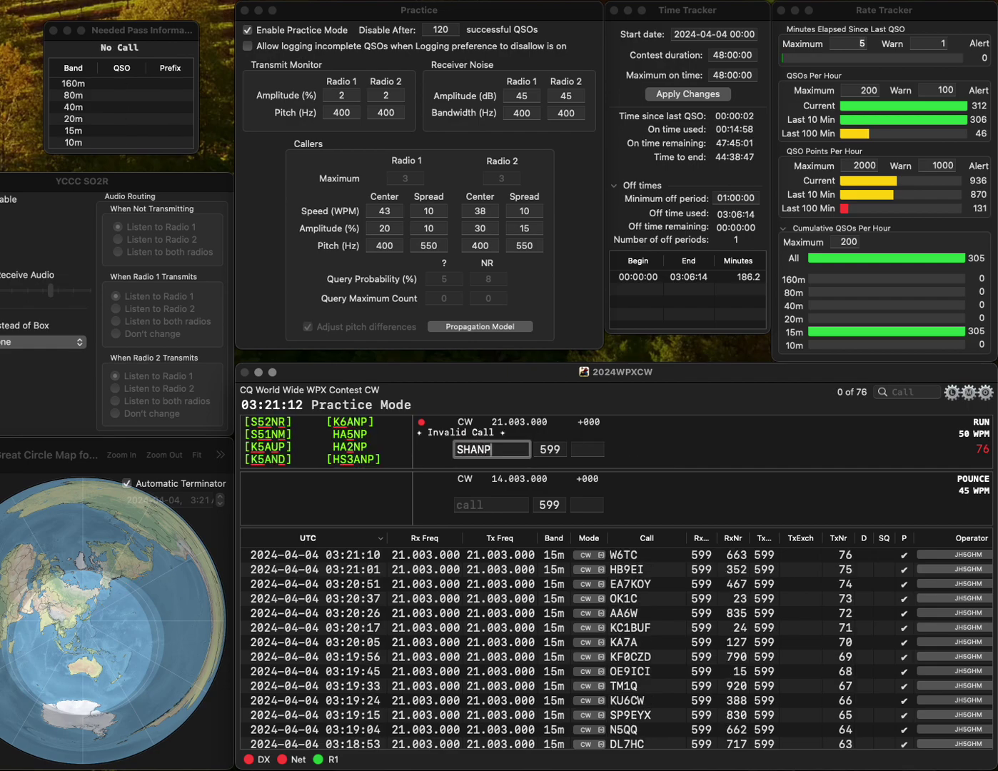
key(Delete)
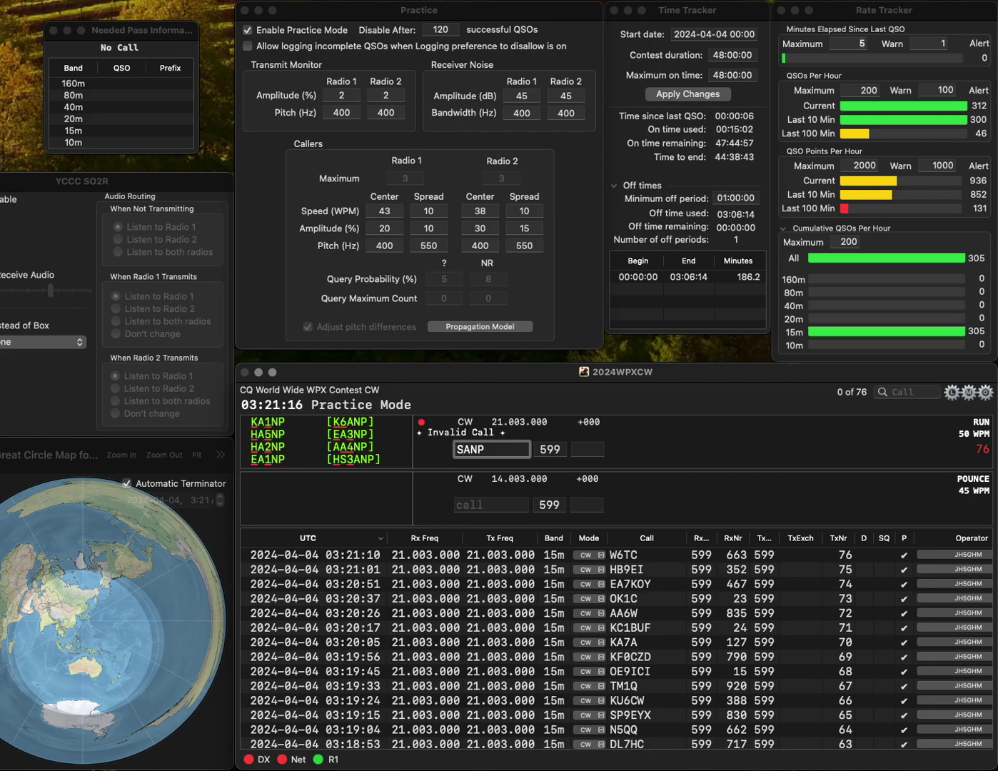
key(Right)
text(5)
key(Home)
key(Delete)
text(H)
key(Return)
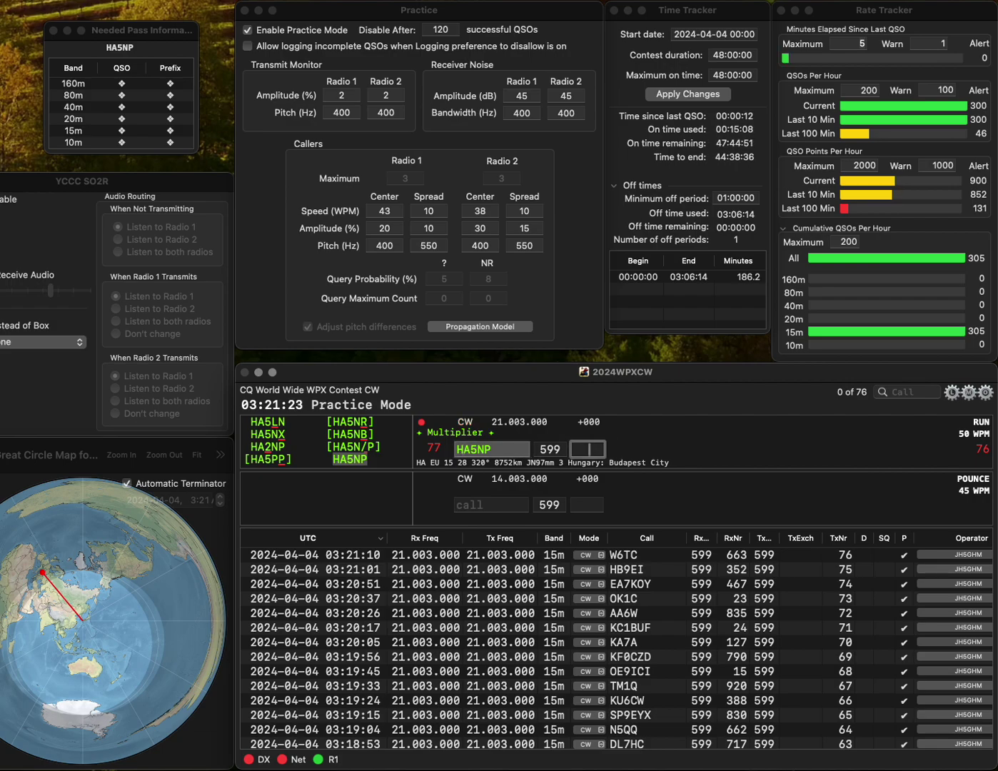
text(641)
key(Return)
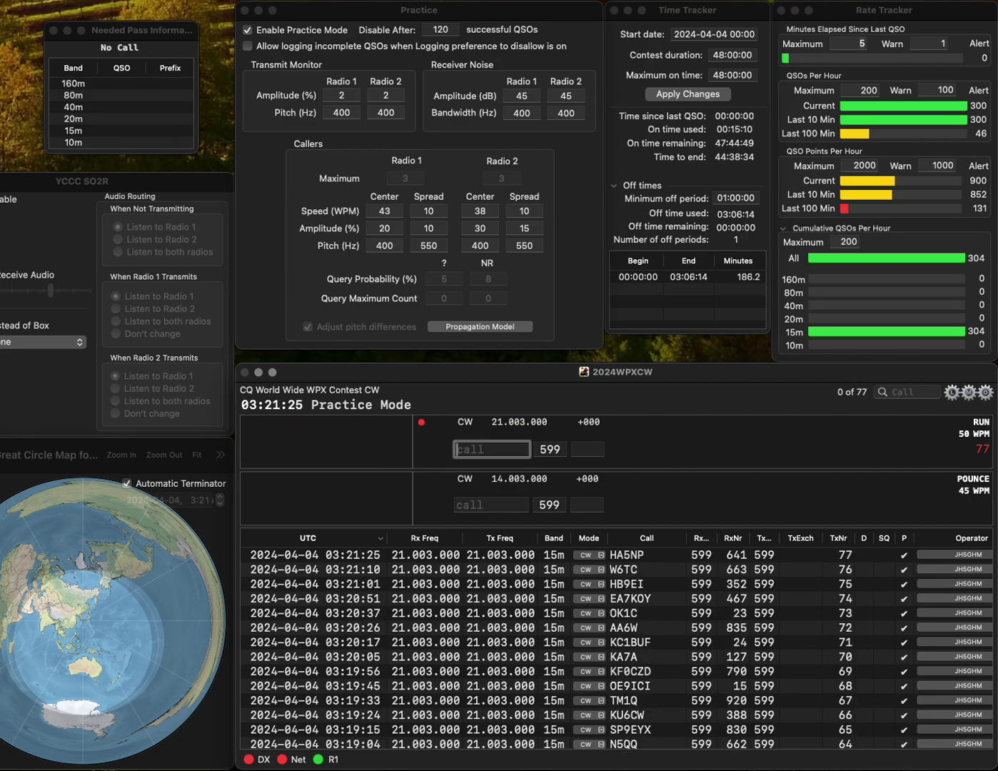
text(N)
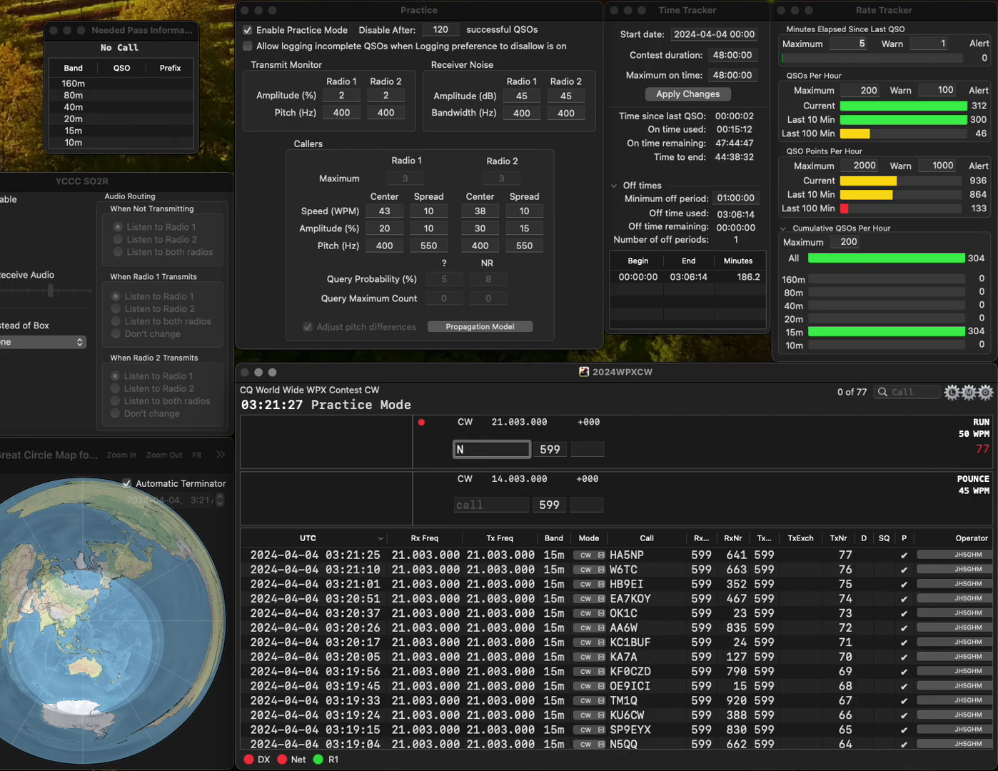
text(7JP)
key(space)
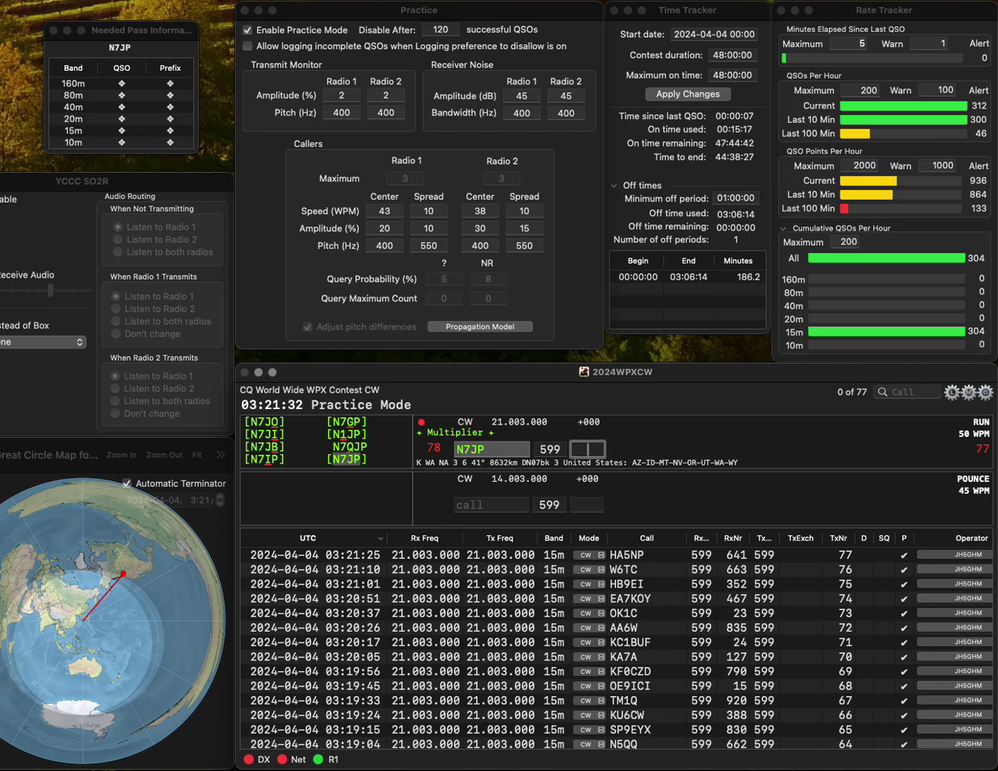
text(673)
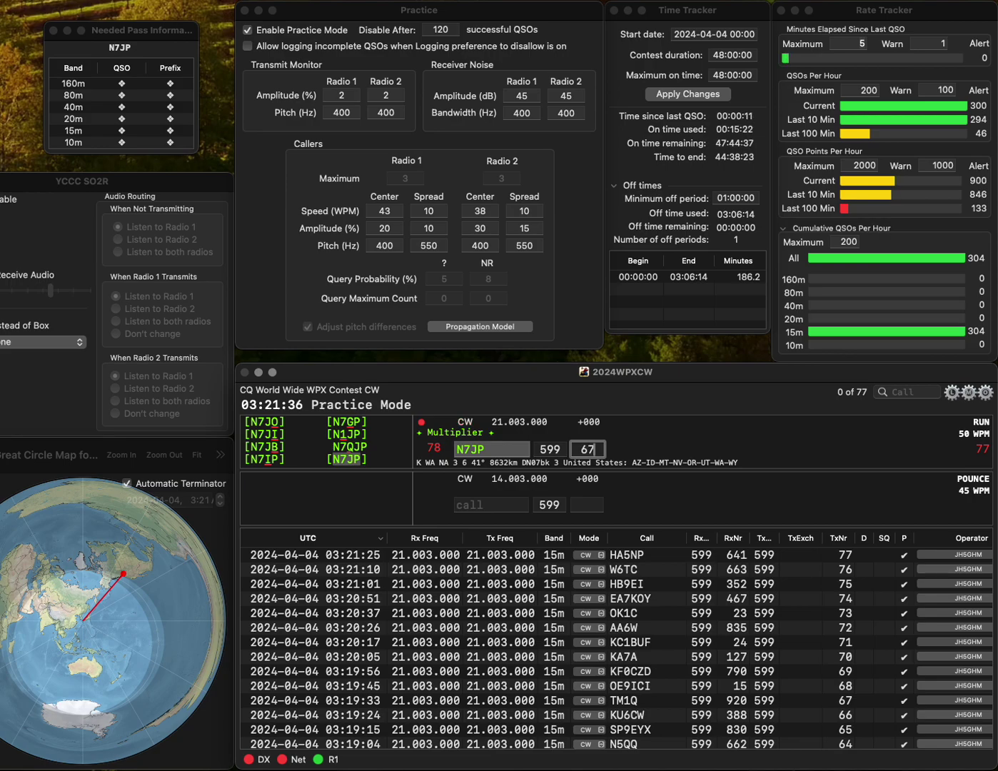
key(Return)
text(K4VDD)
key(BackSpace)
key(BackSpace)
text(BL)
key(Return)
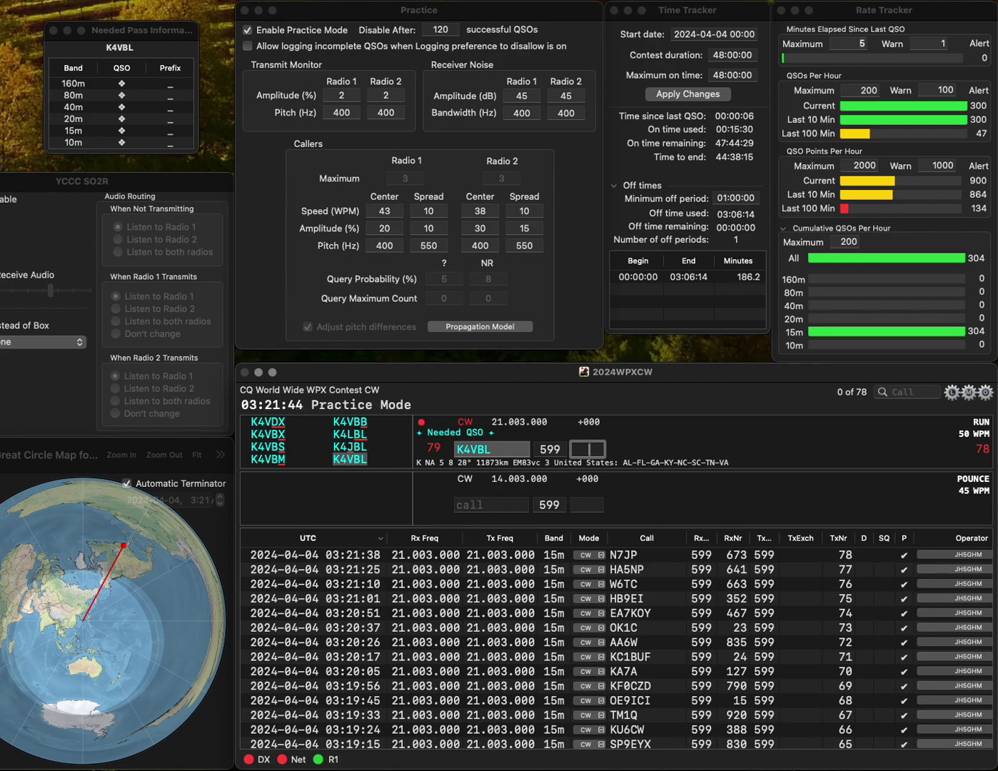
text(22)
key(Return)
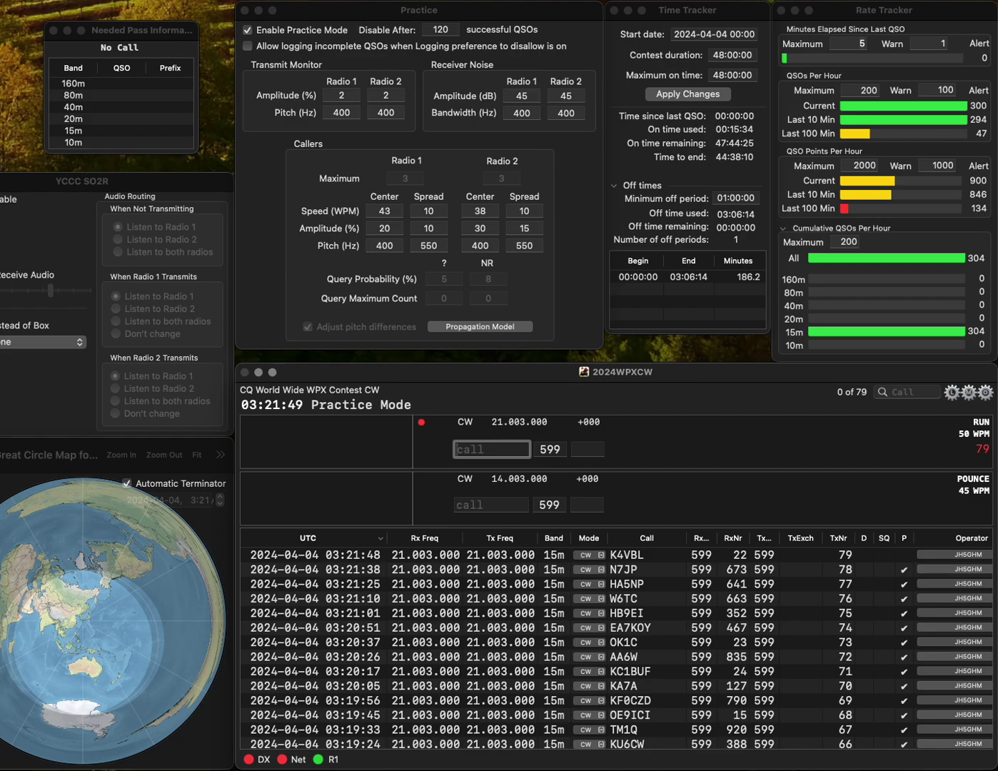
- Log a run contact with G3G on 15 m, with received number 559
text(G)
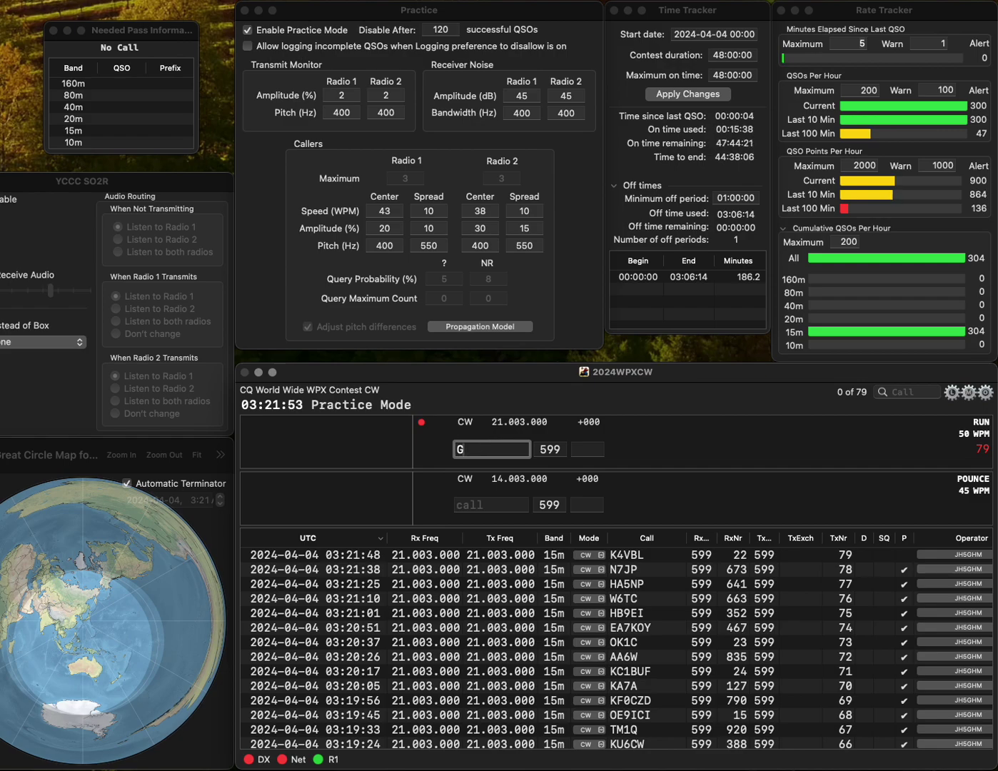
text(3G)
key(space)
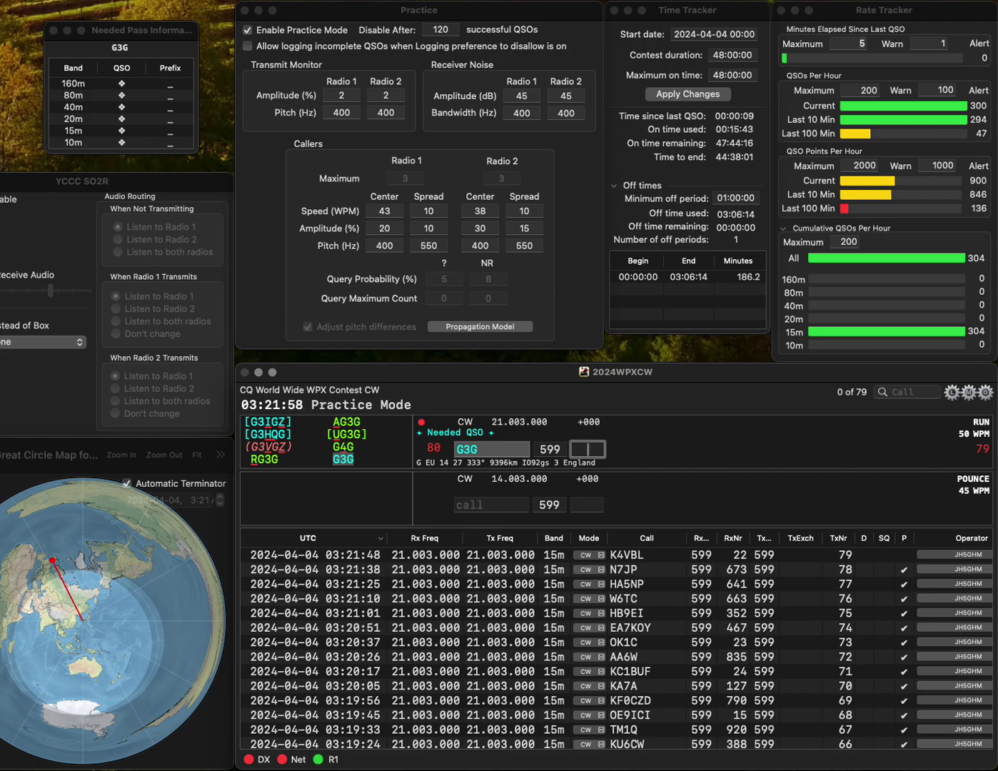
text(559)
key(Return)
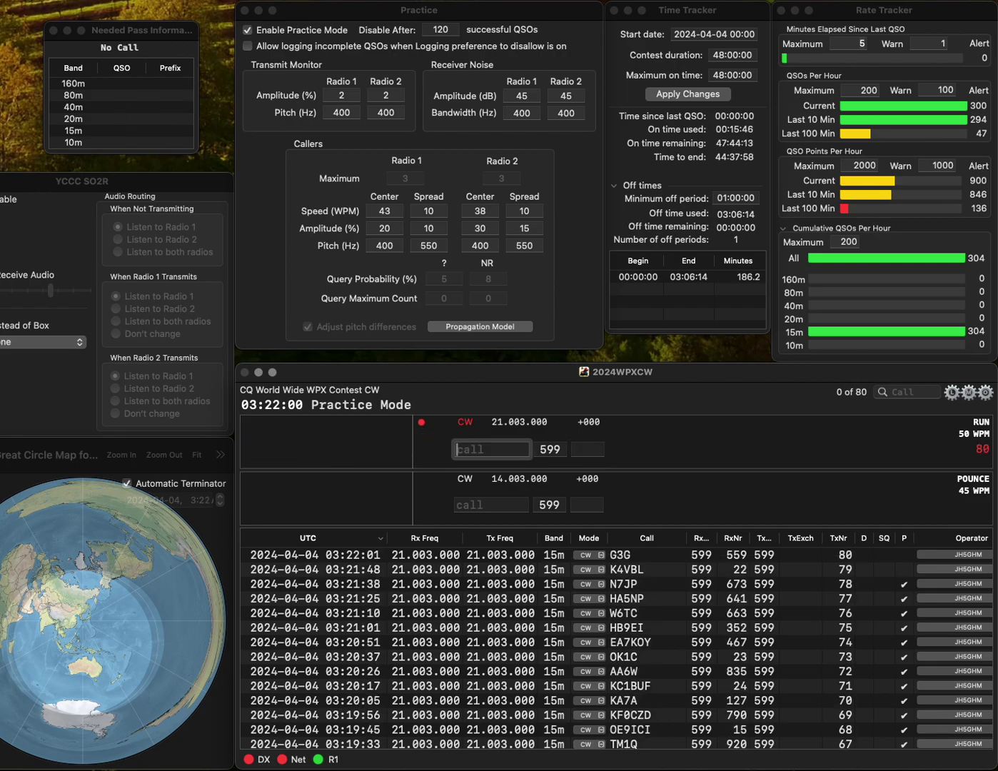
text(KB3)
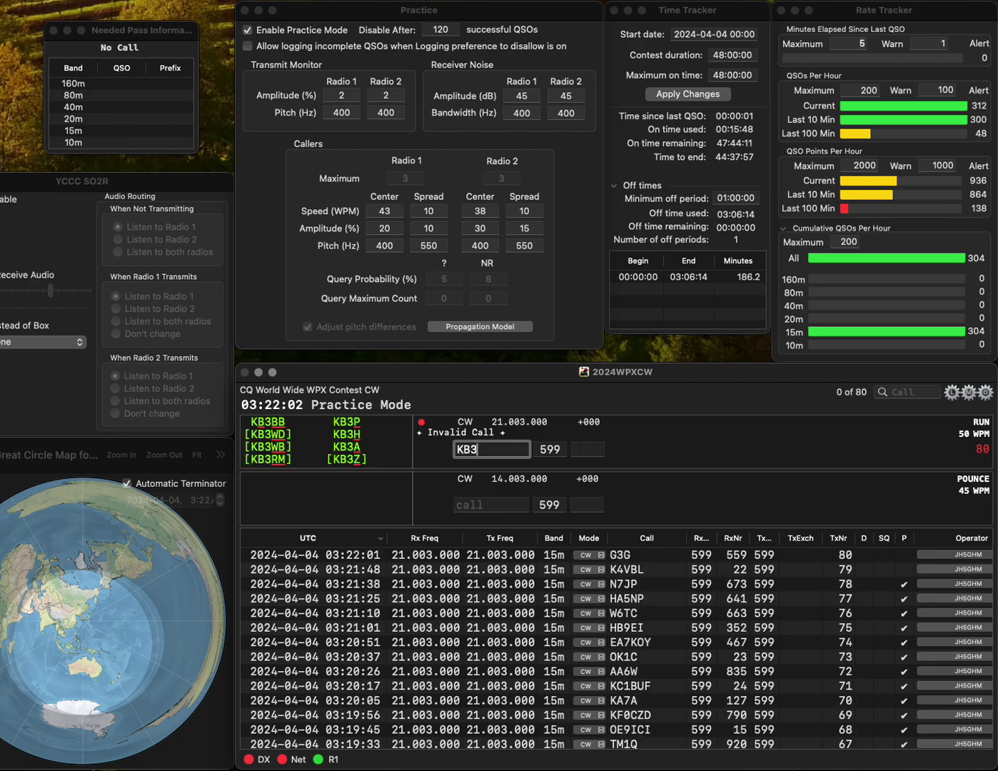
text(YRU)
key(space)
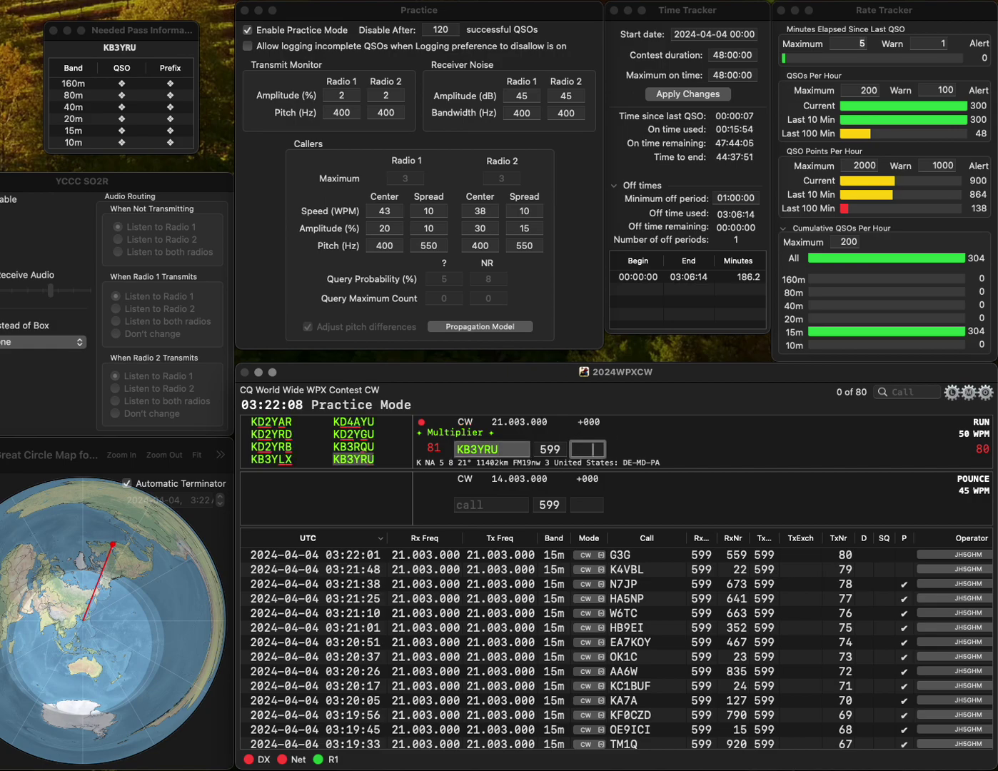
text(958)
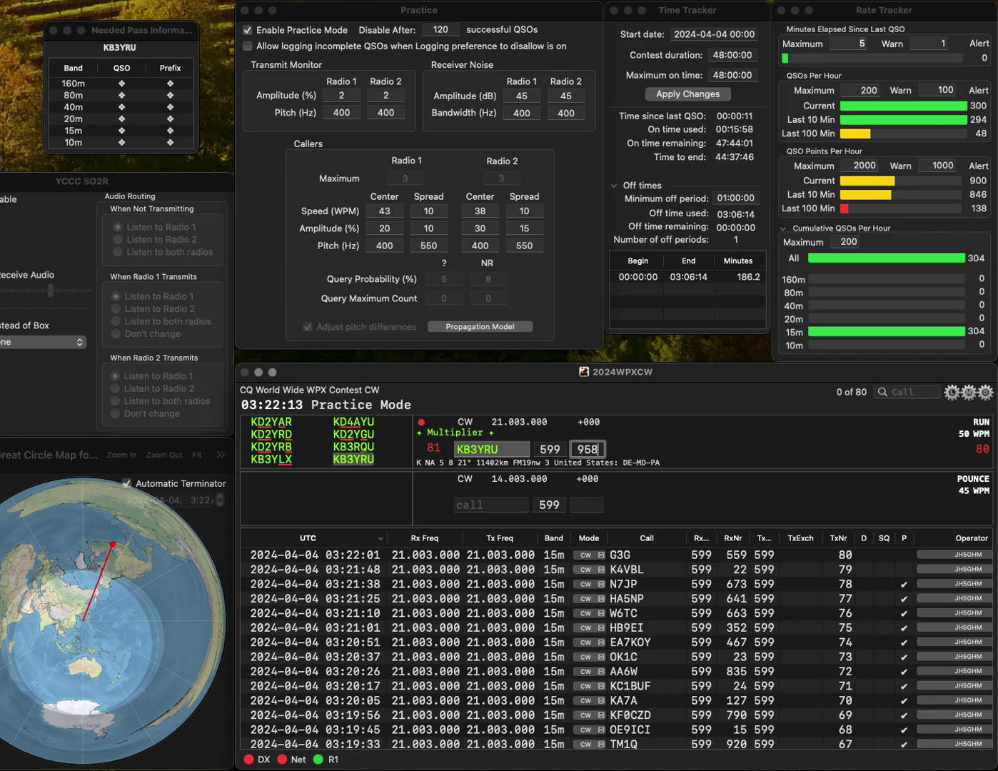
key(Return)
text(A)
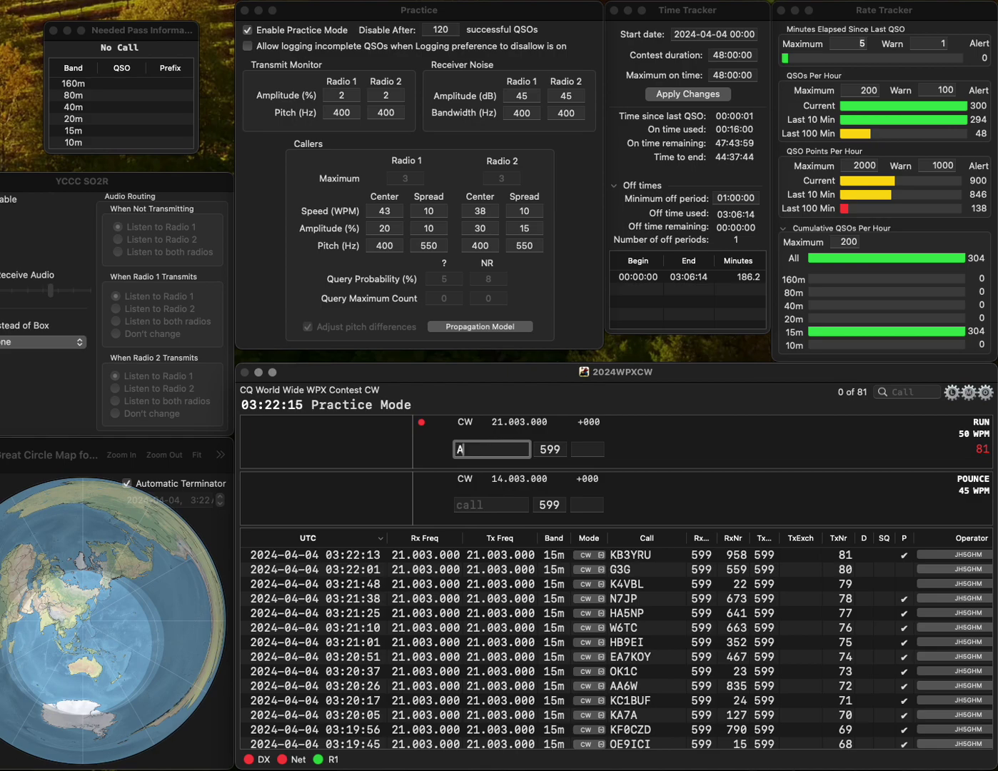
text(B5)
key(Home)
key(Delete)
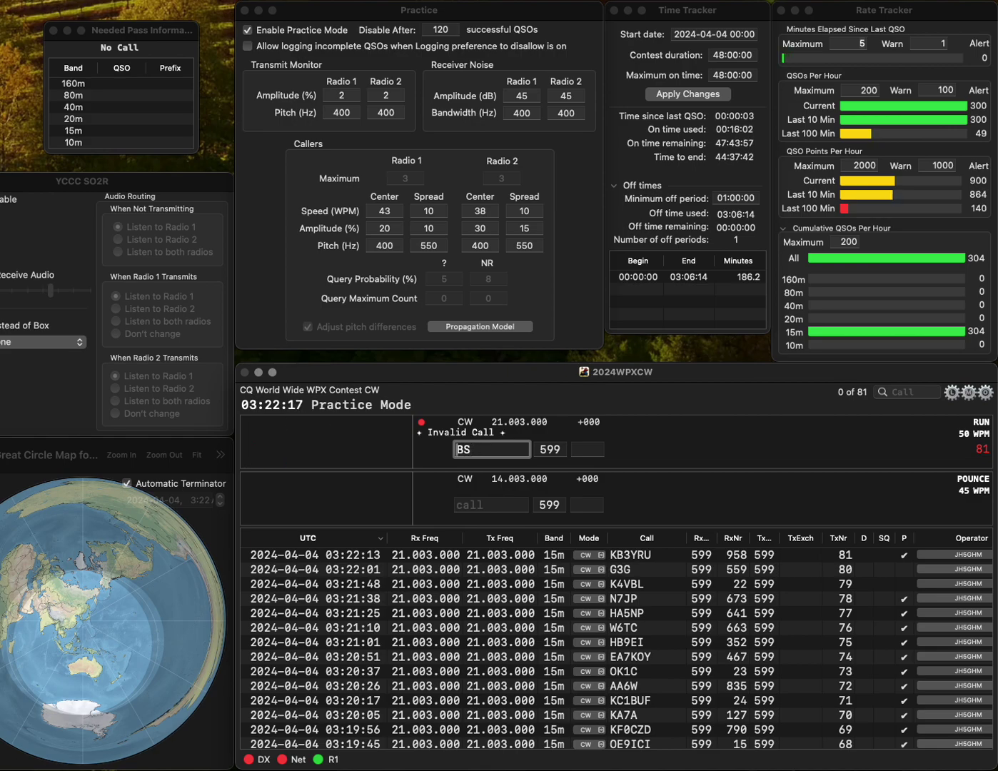
key(Delete)
key(Delete)
text(W7DBS)
key(Return)
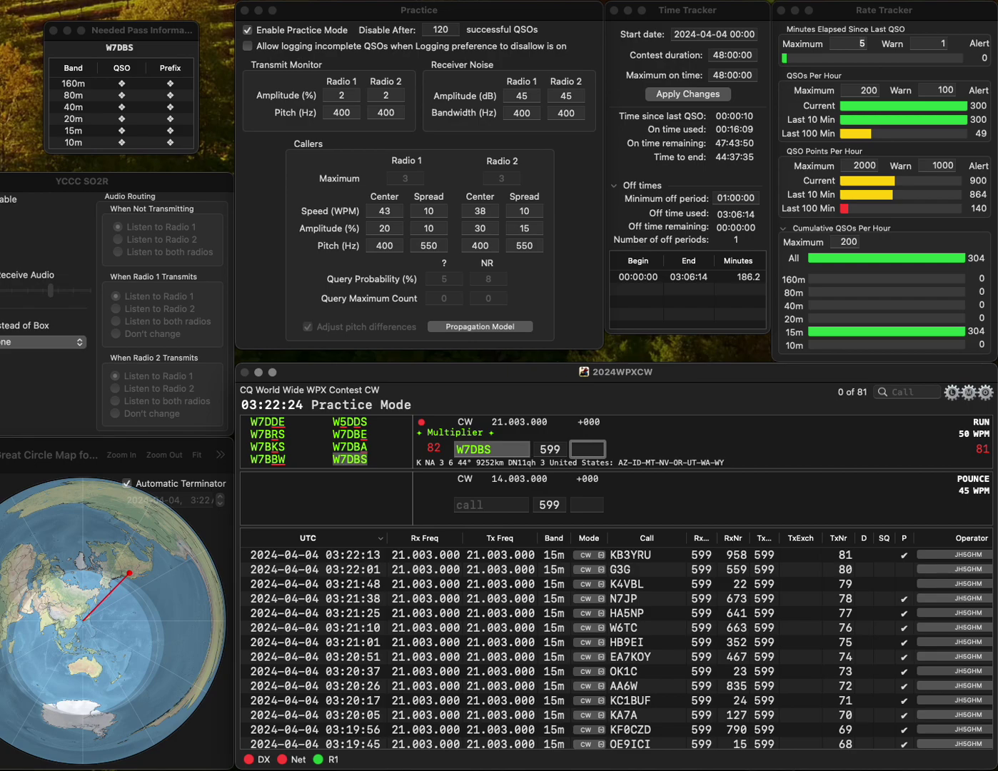
text(685)
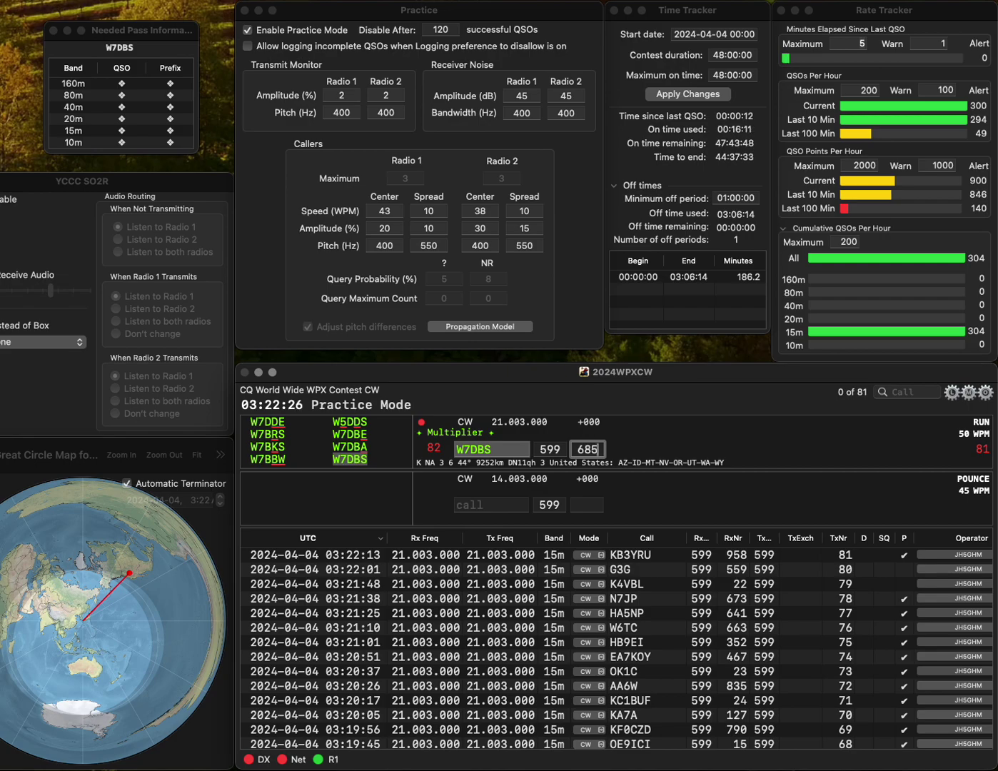
key(Return)
text(AA)
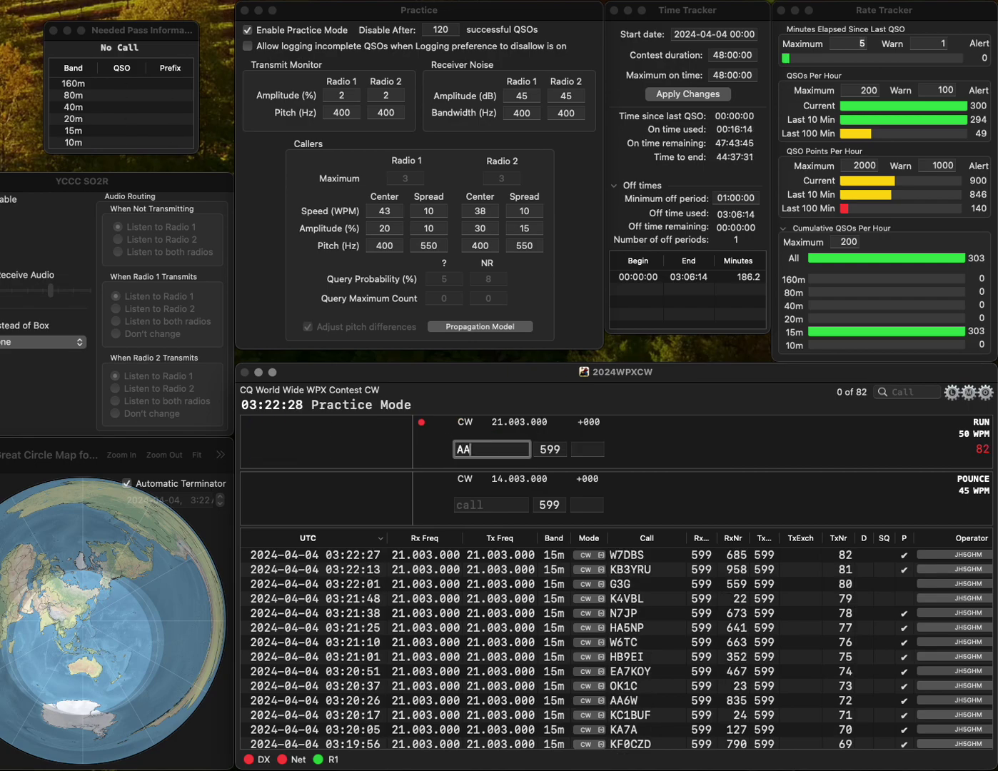
text(C9NE)
key(Home)
key(Delete)
key(space)
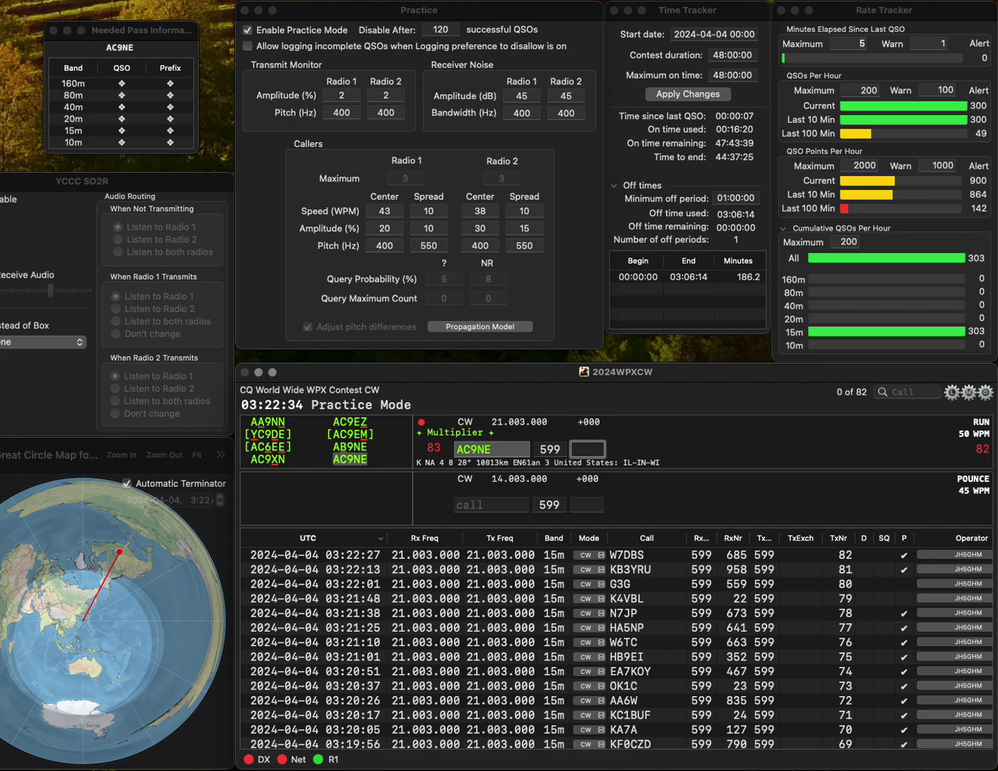
text(99)
key(Return)
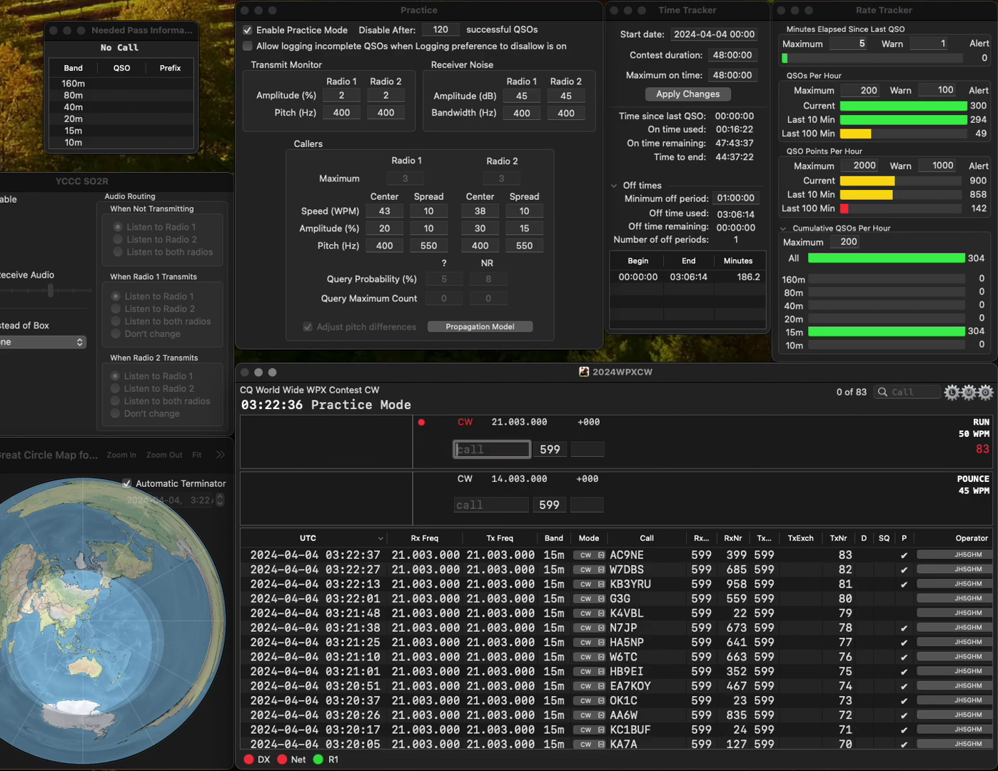
text(VE2ZWA)
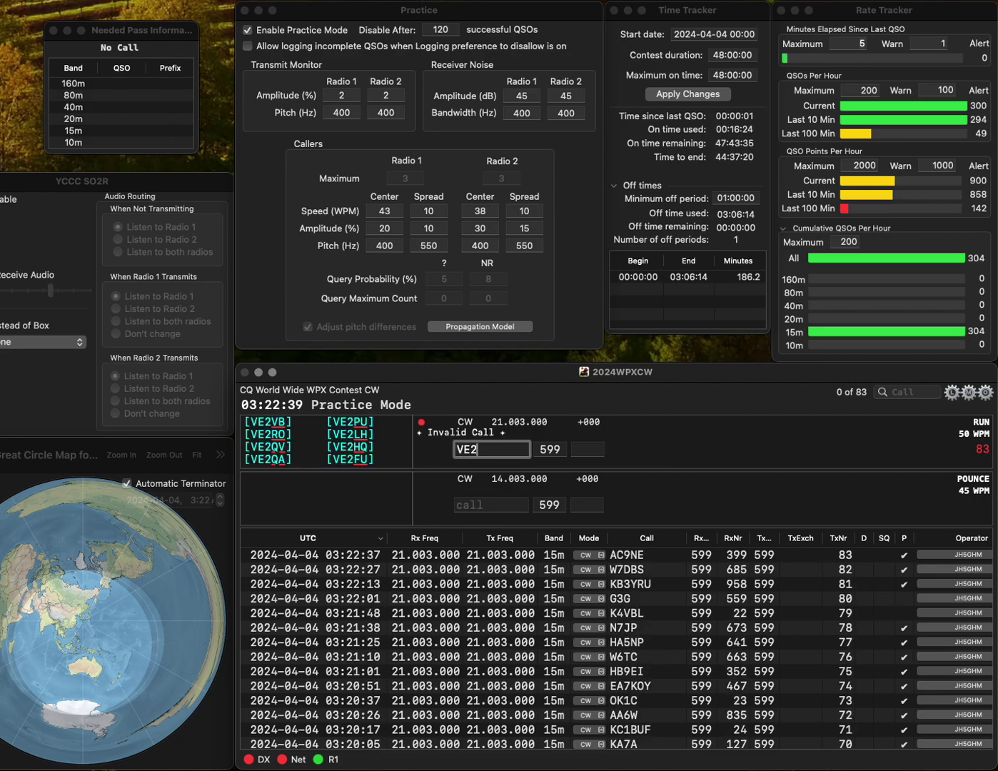
key(Return)
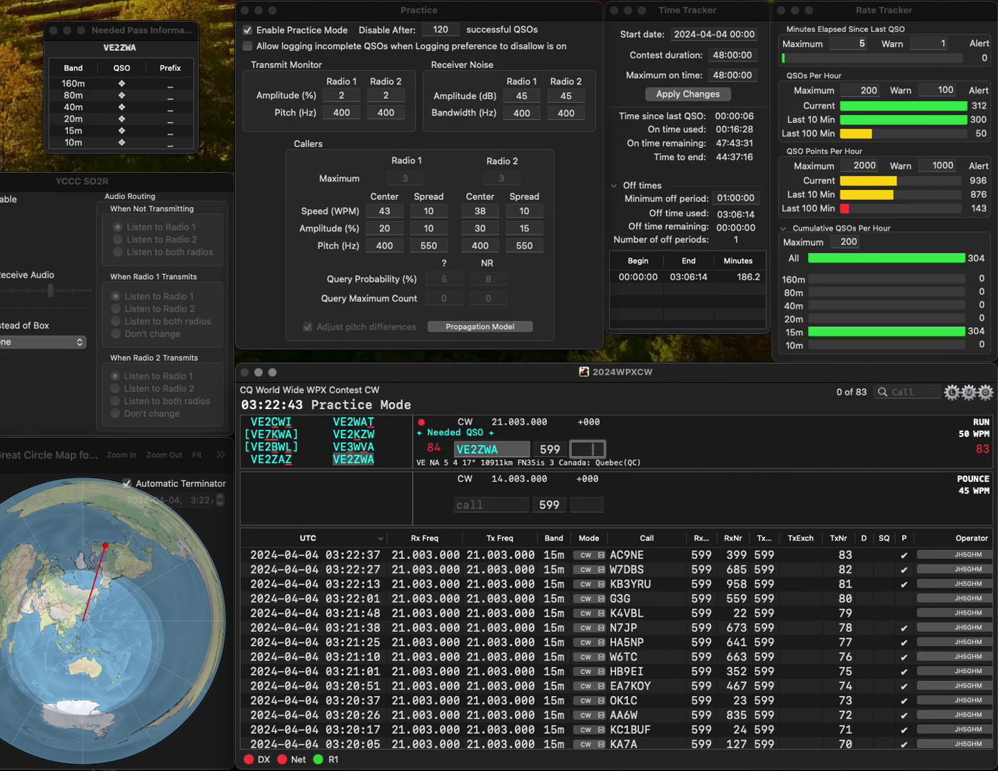
text(564)
key(Return)
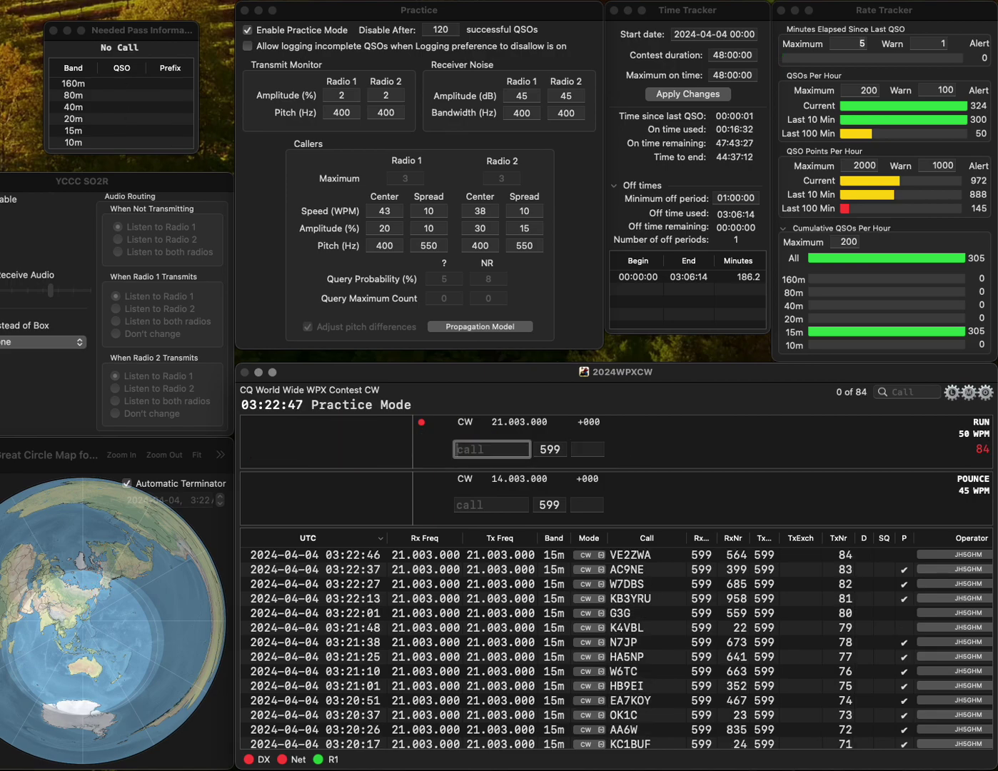
text(KE3X)
key(Return)
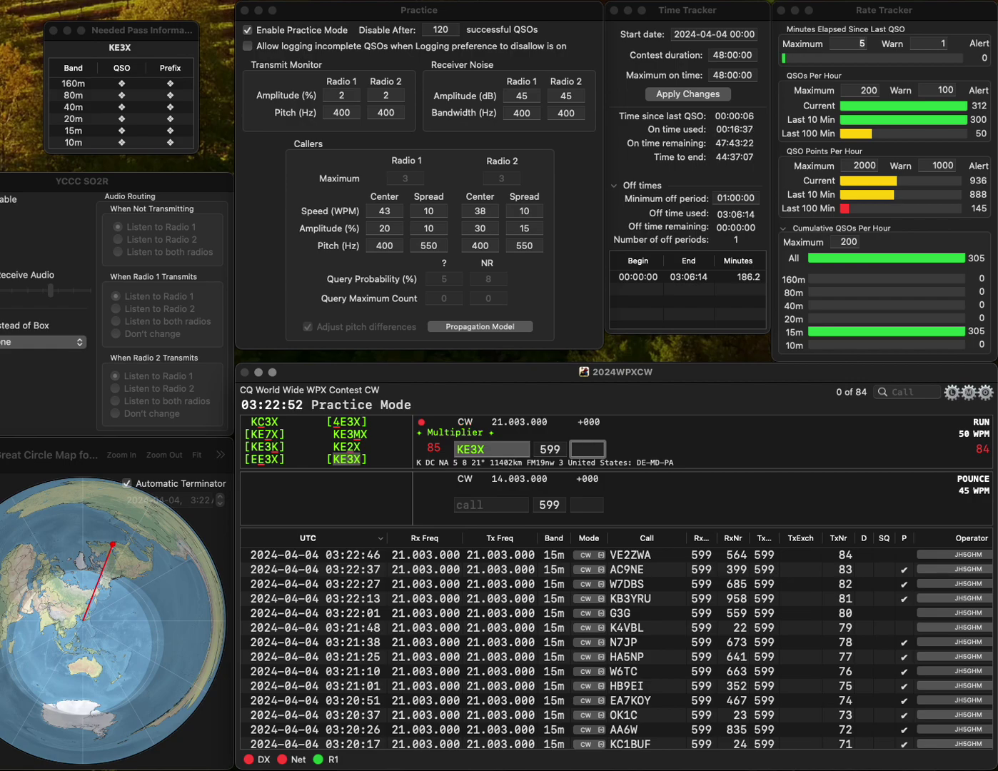
text(828)
key(Return)
text(YO)
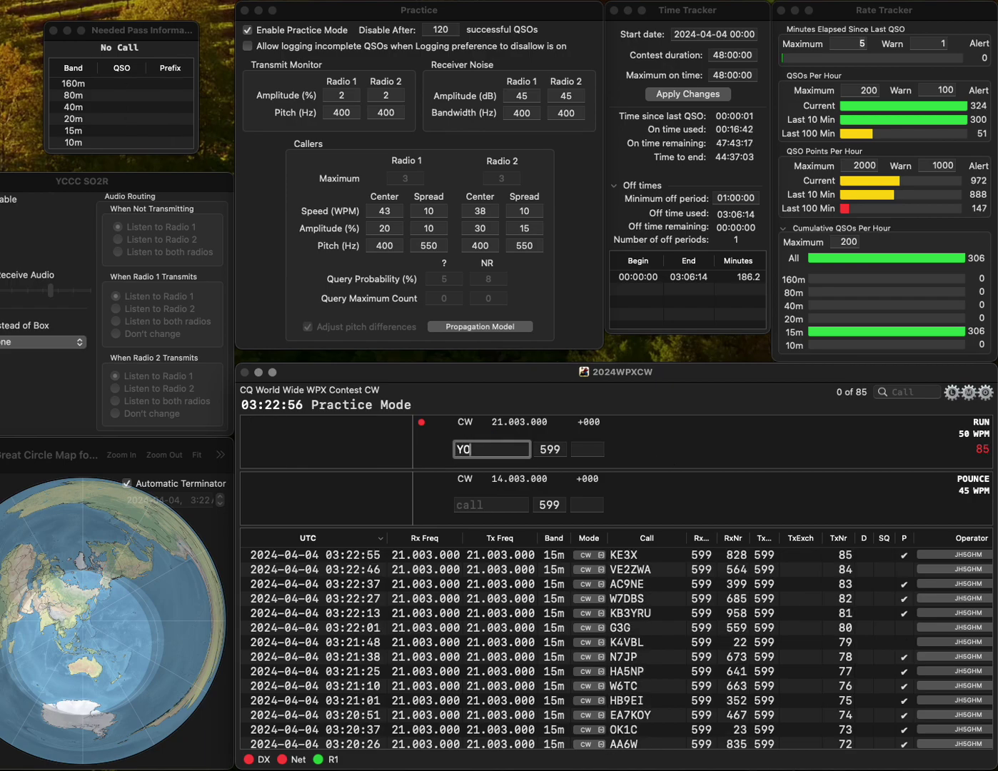
text(8TNB)
key(space)
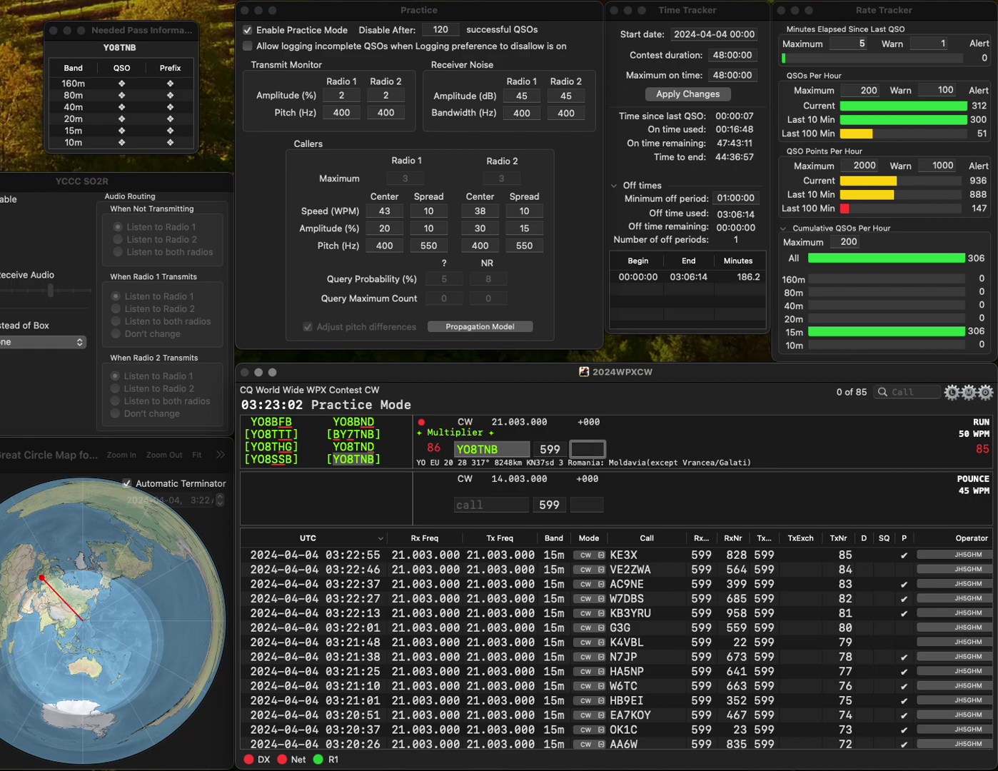
text(89)
key(Return)
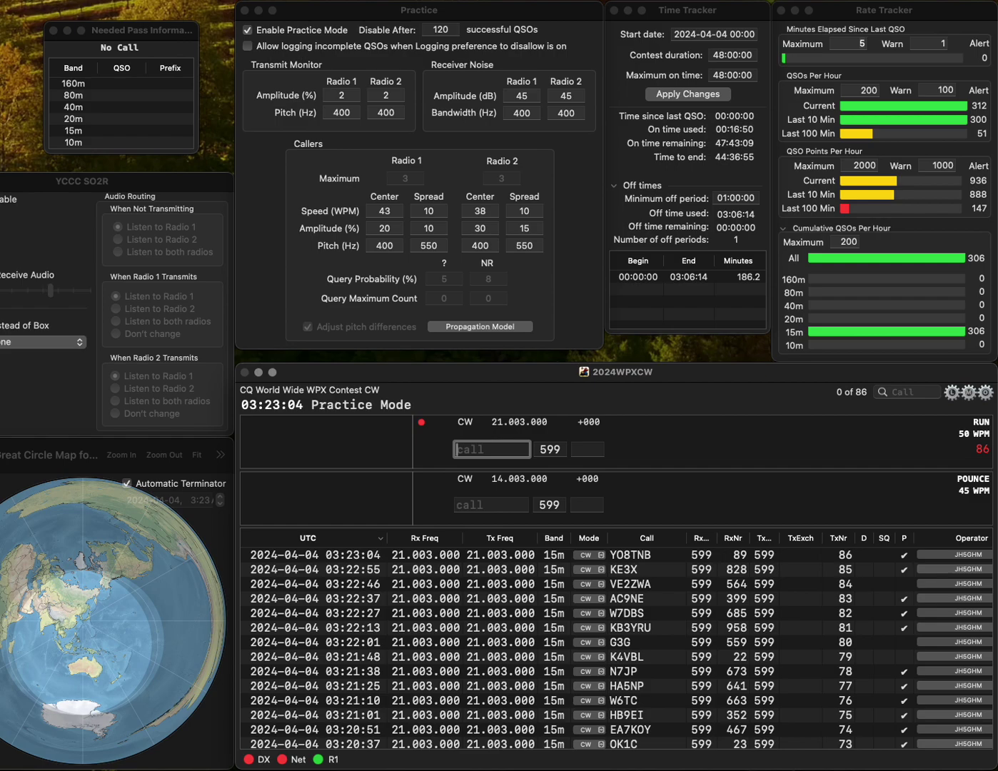
text(KG6LHW)
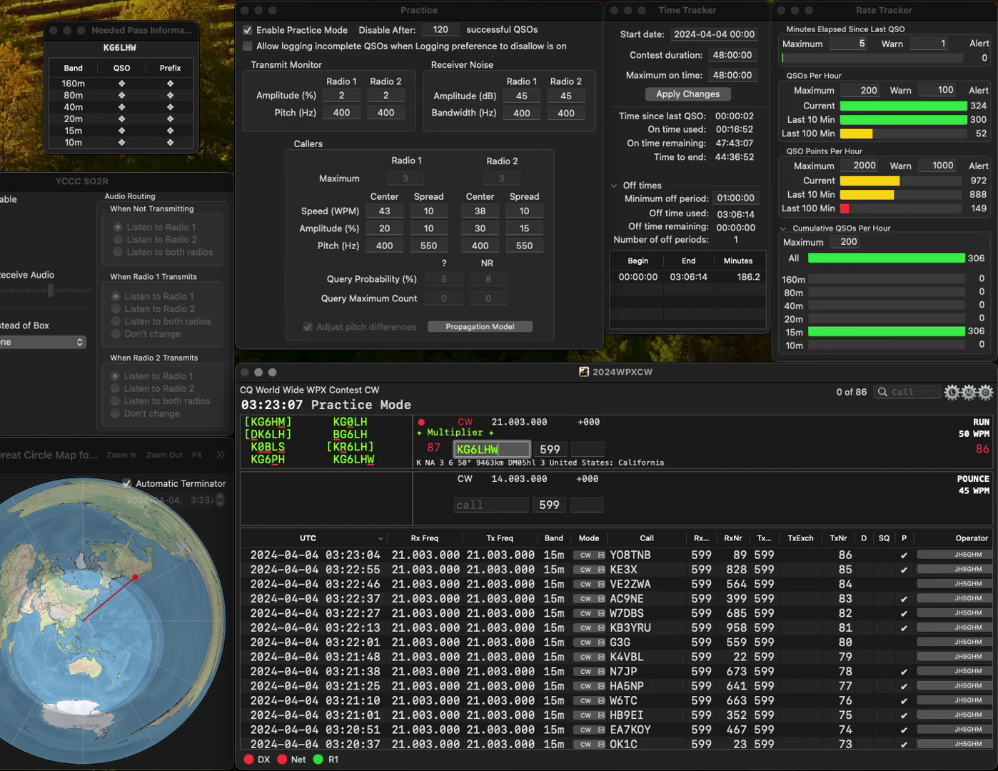
key(Return)
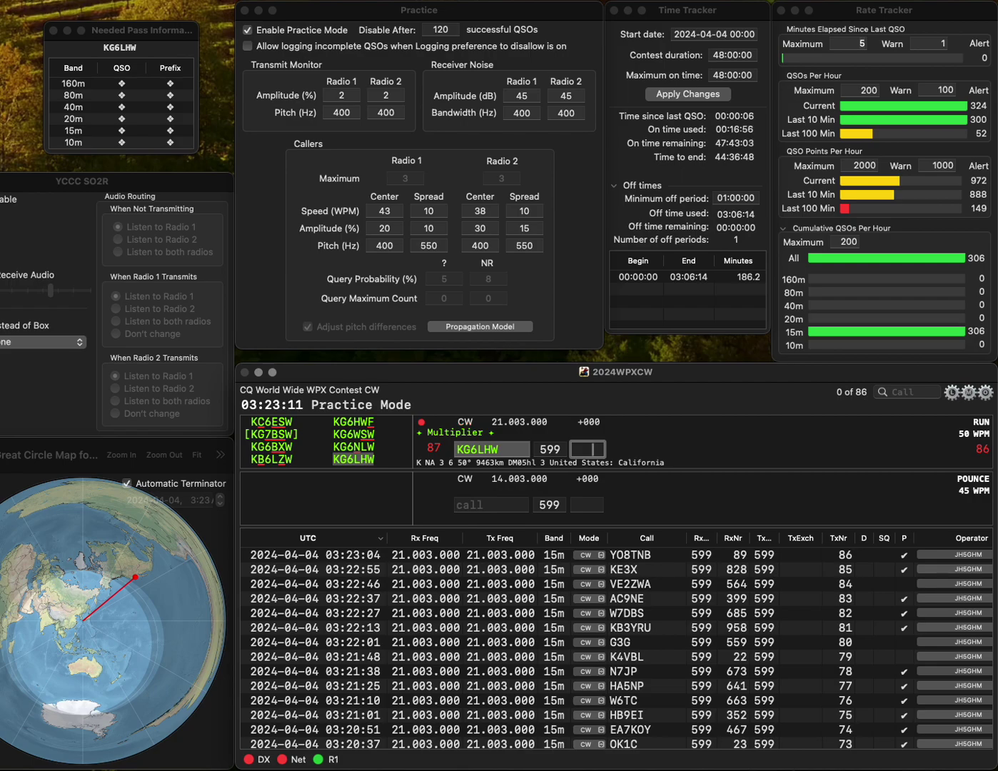
text(249)
key(Return)
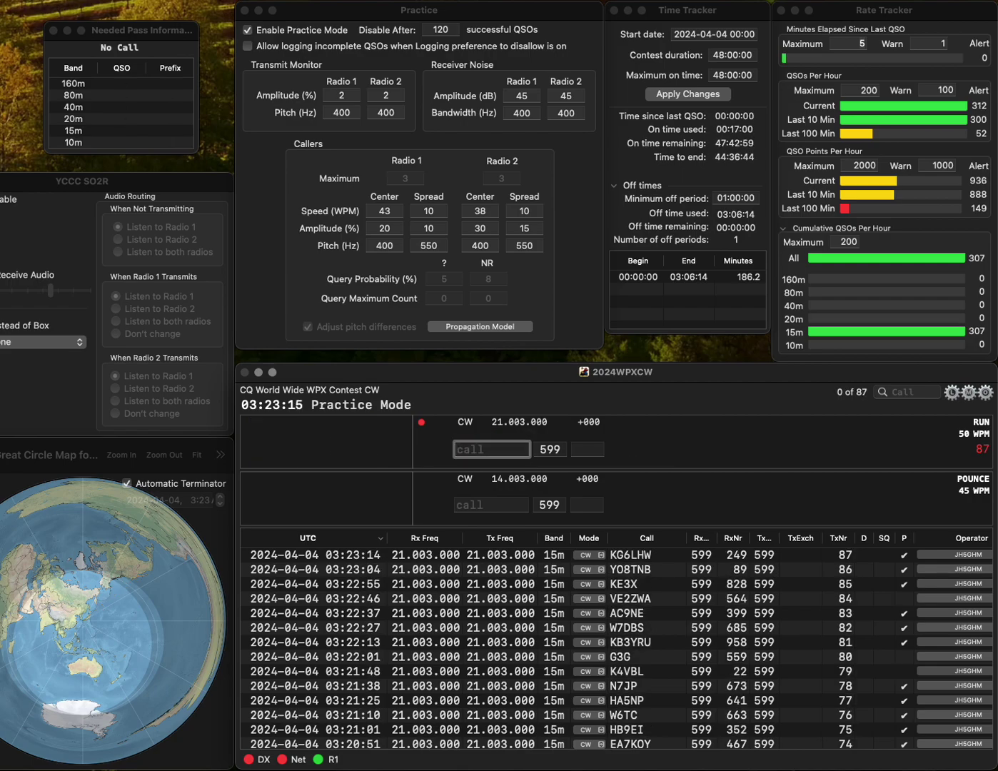
- Log a run contact with YC0WRY on 15 m, with received number 330
text(YC)
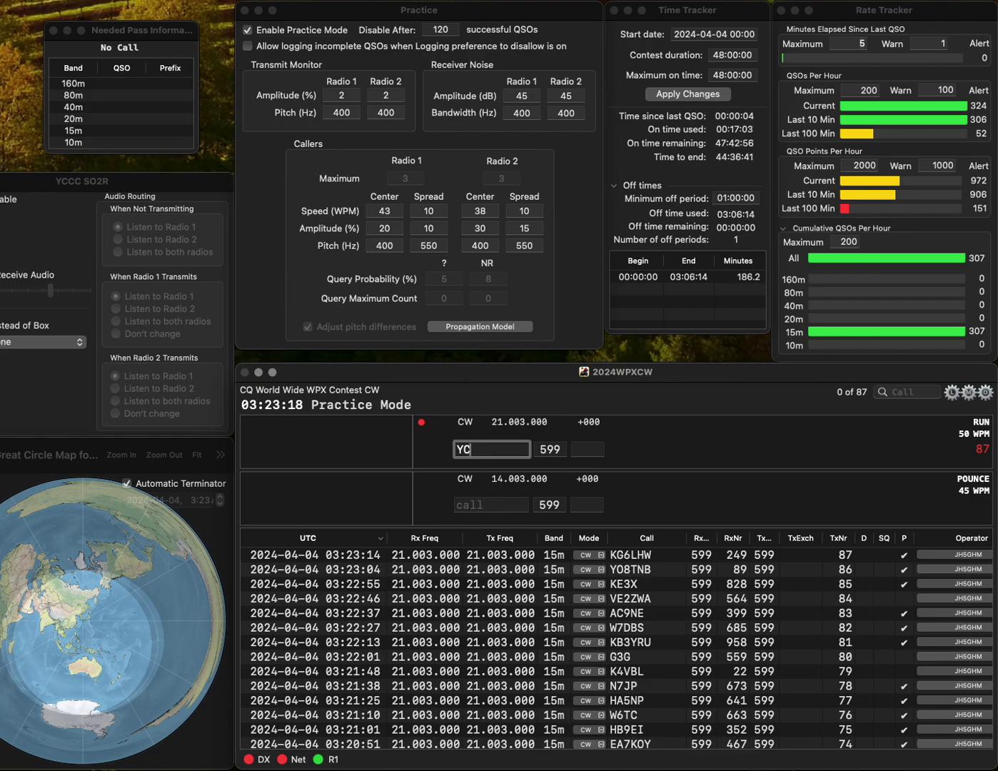
text(0WRY)
key(Return)
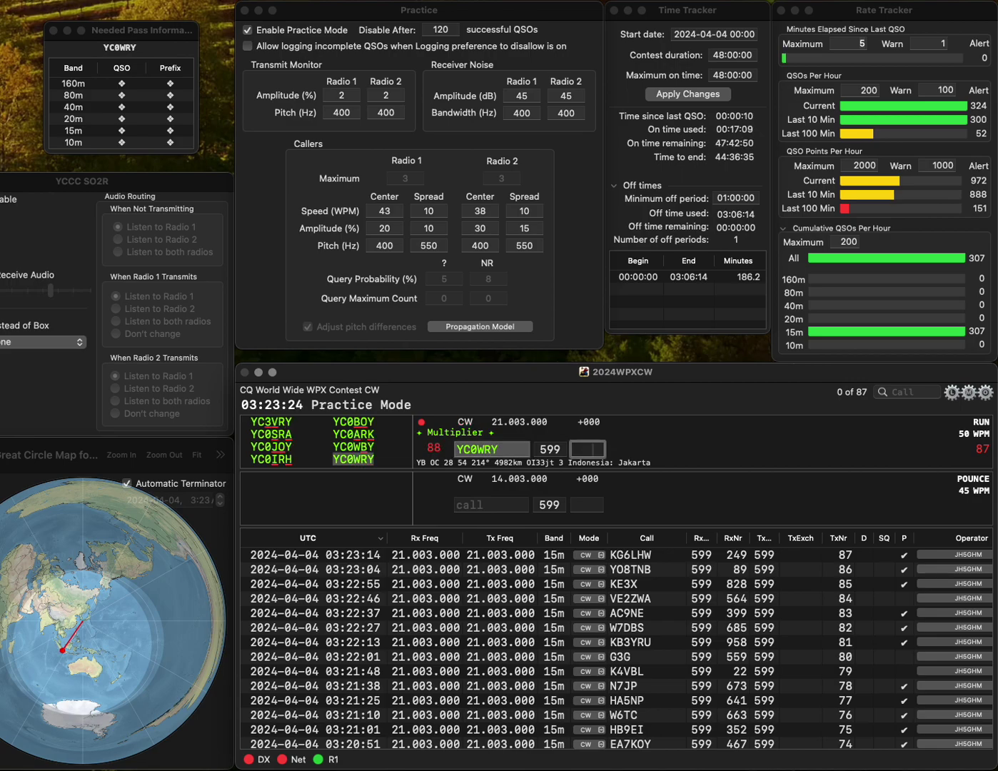
text(330)
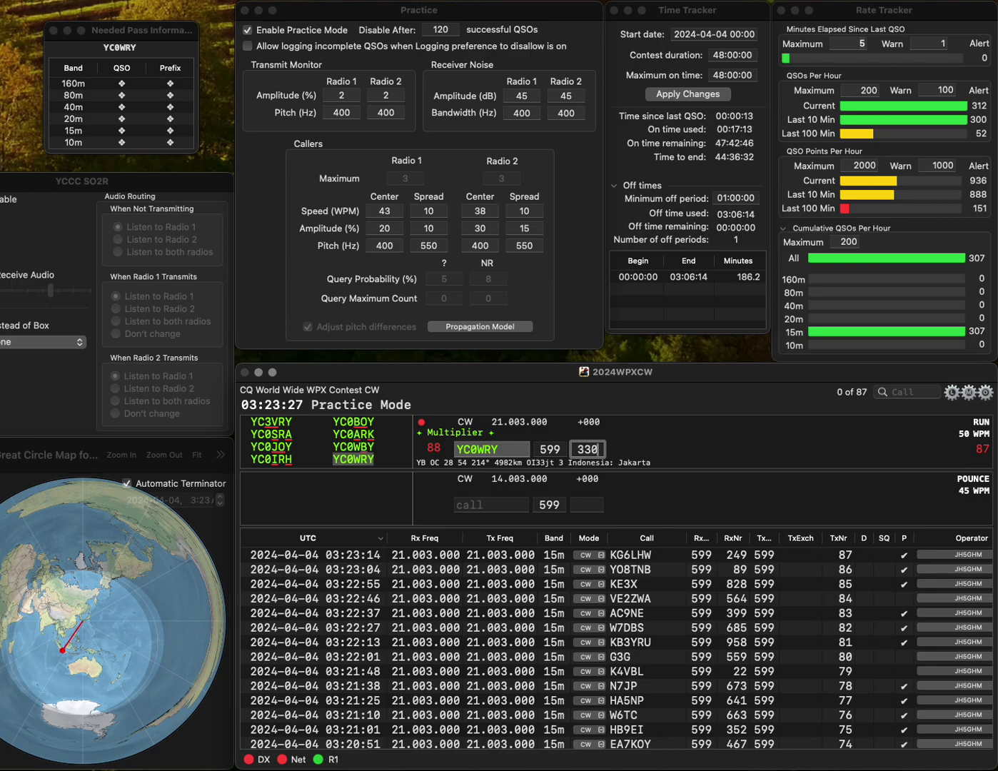
key(Return)
text(WD8NVP)
key(Return)
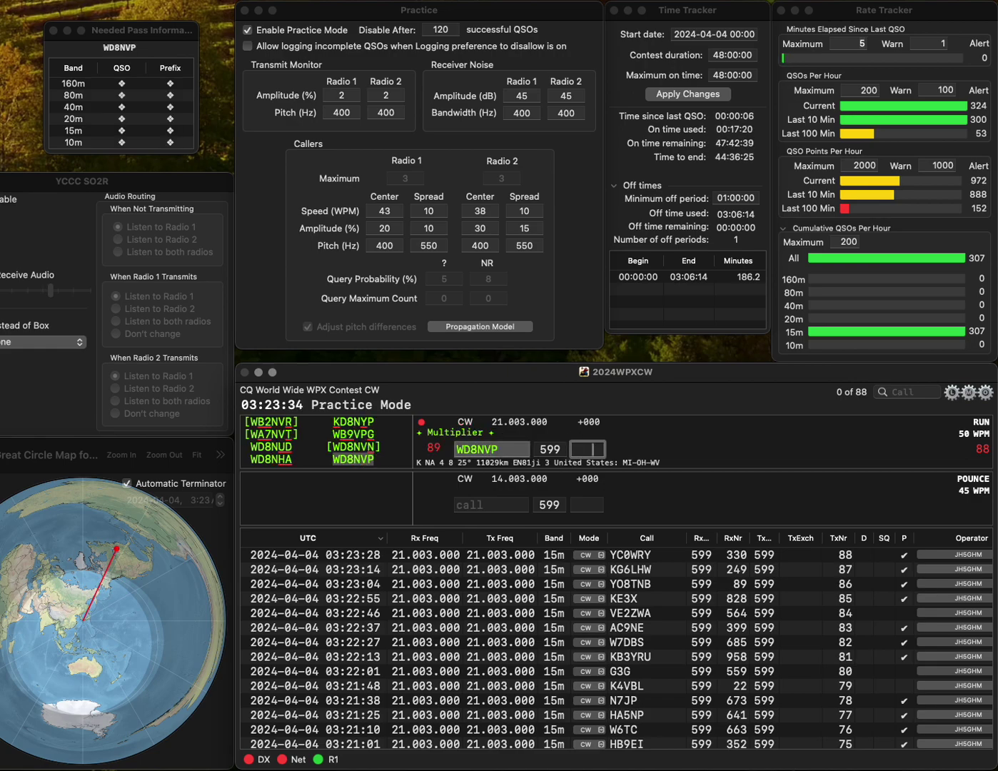
text(957)
key(Return)
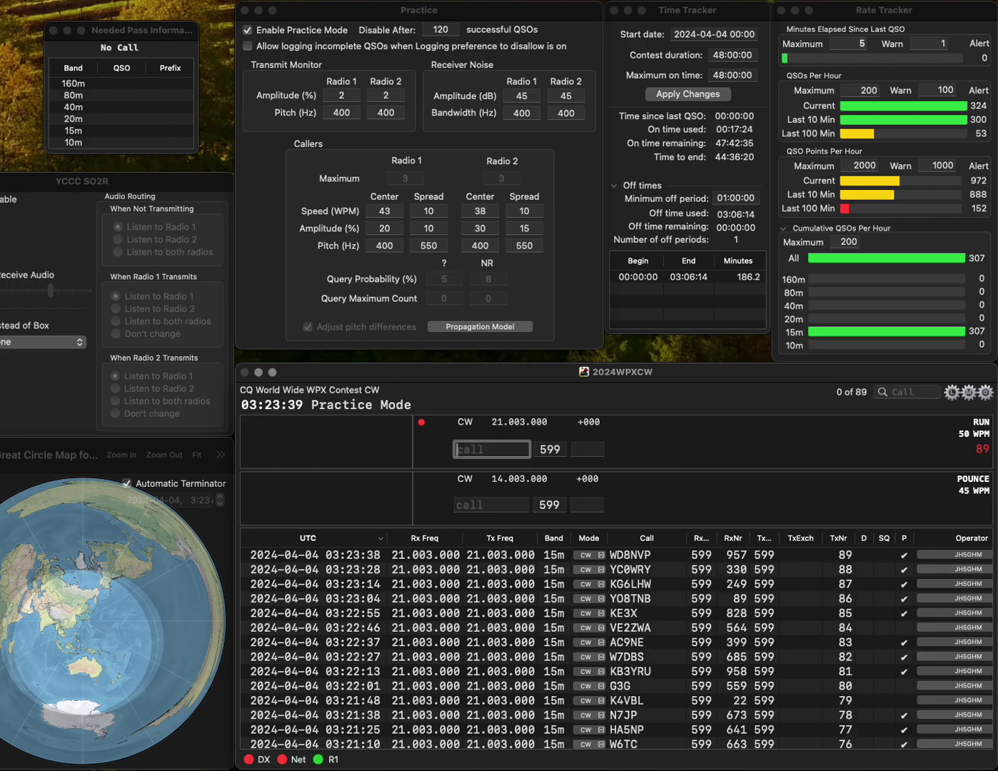
text(KB4MG)
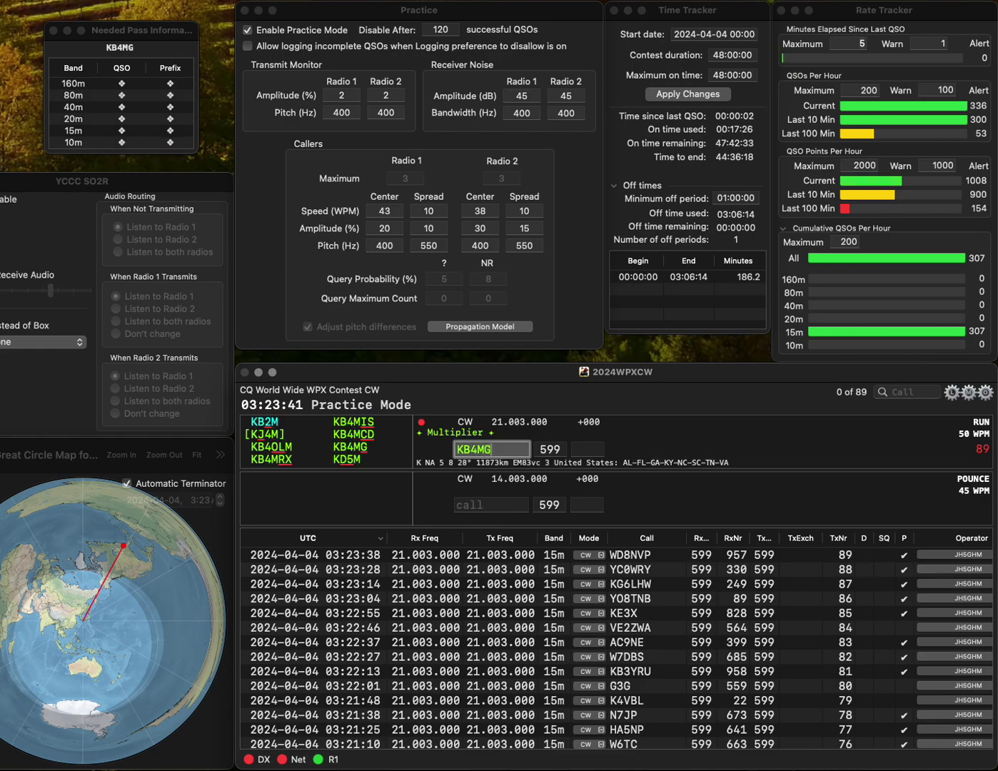
key(Return)
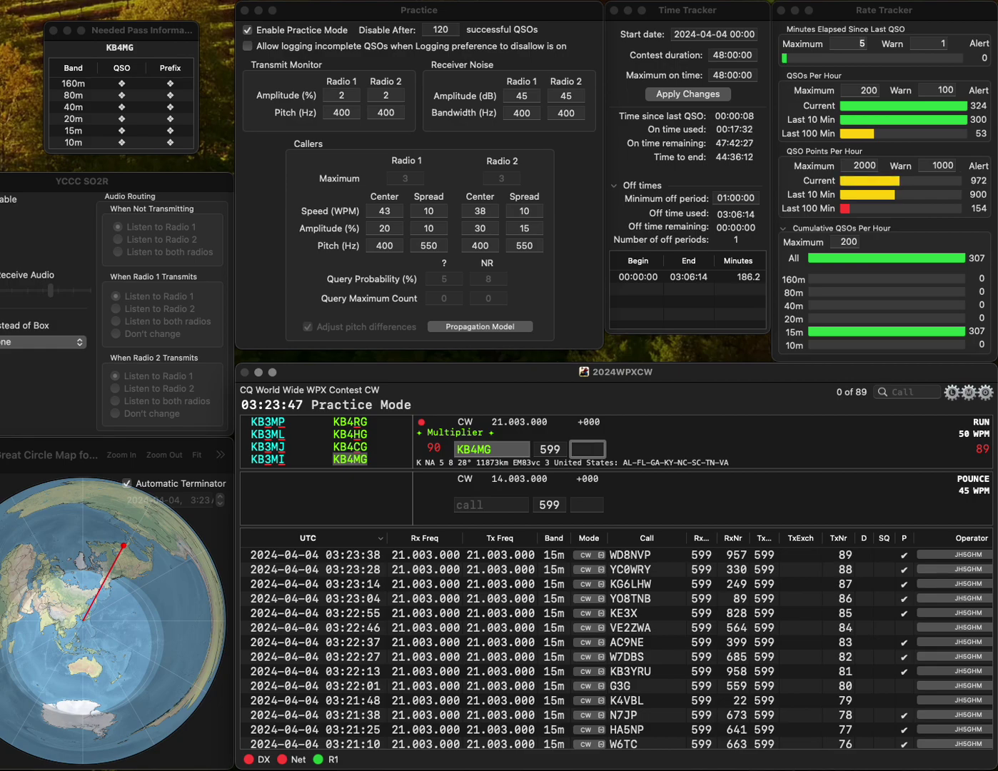
text(37)
key(Return)
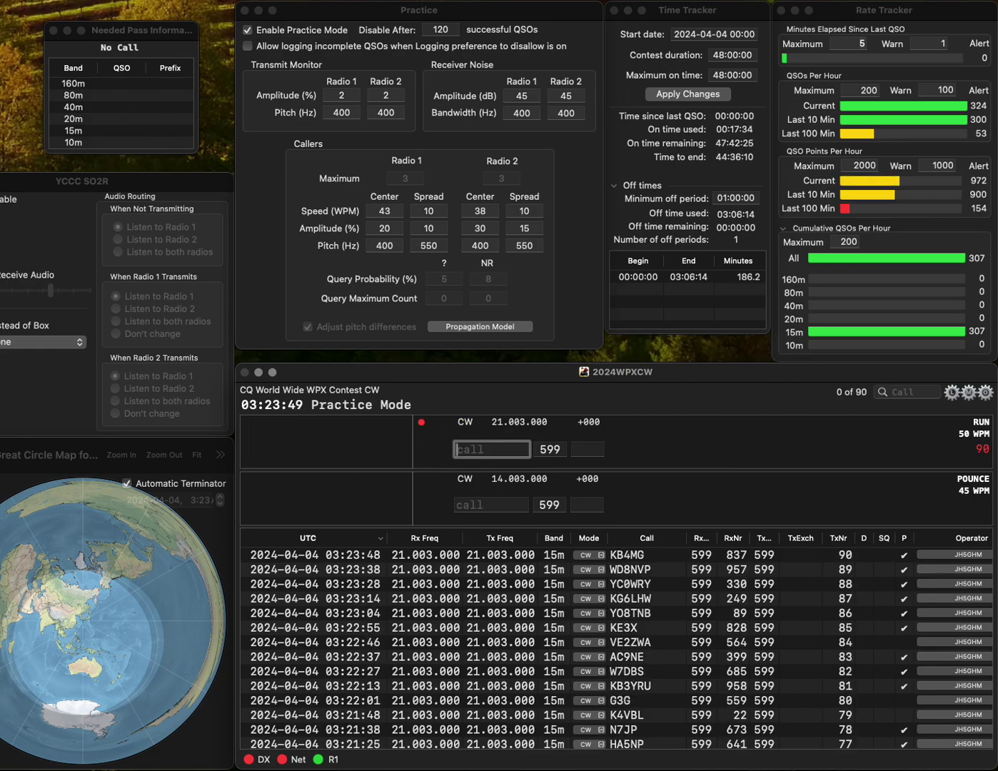
text(HA3OV)
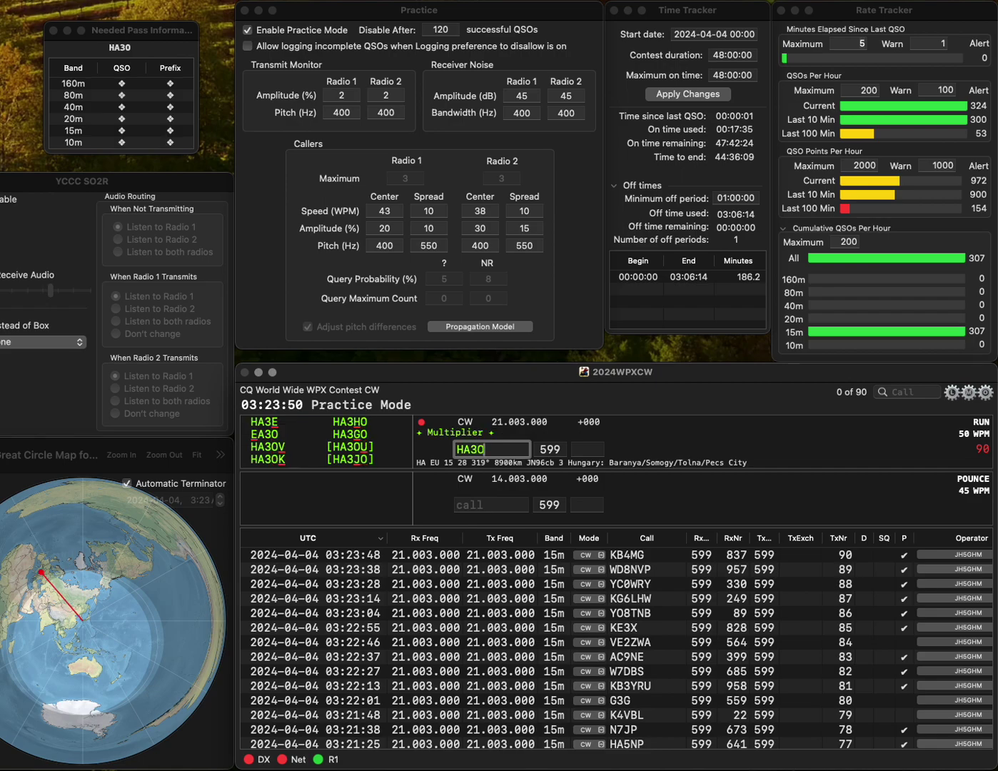
key(Return)
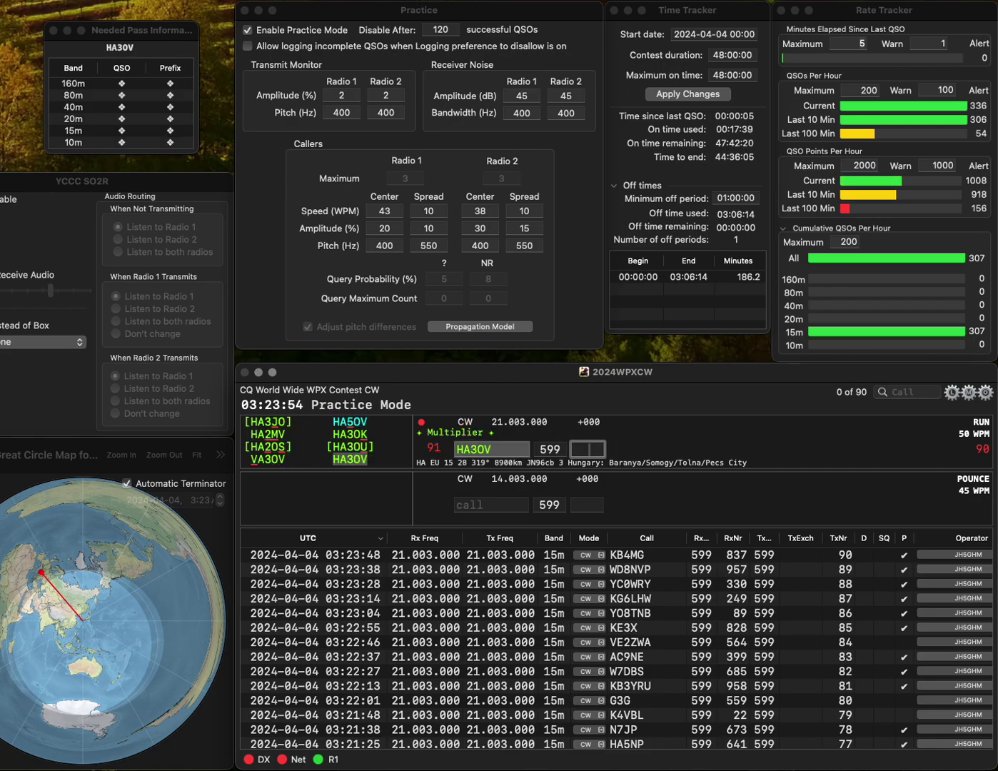
text(85)
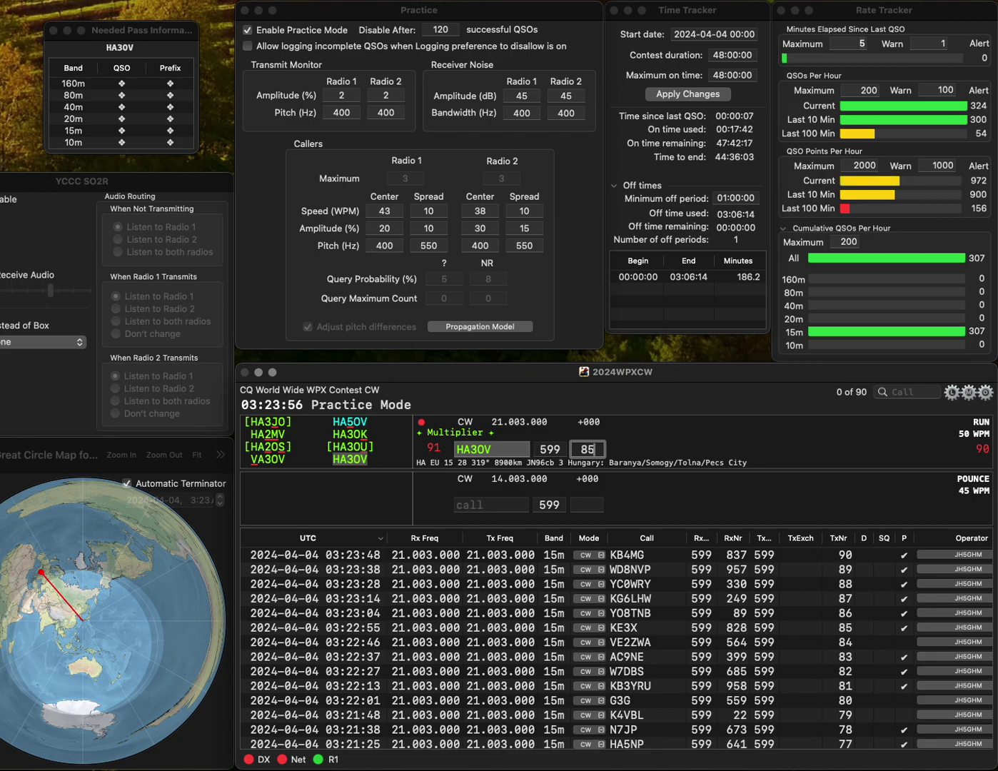
key(Return)
text(MM7A)
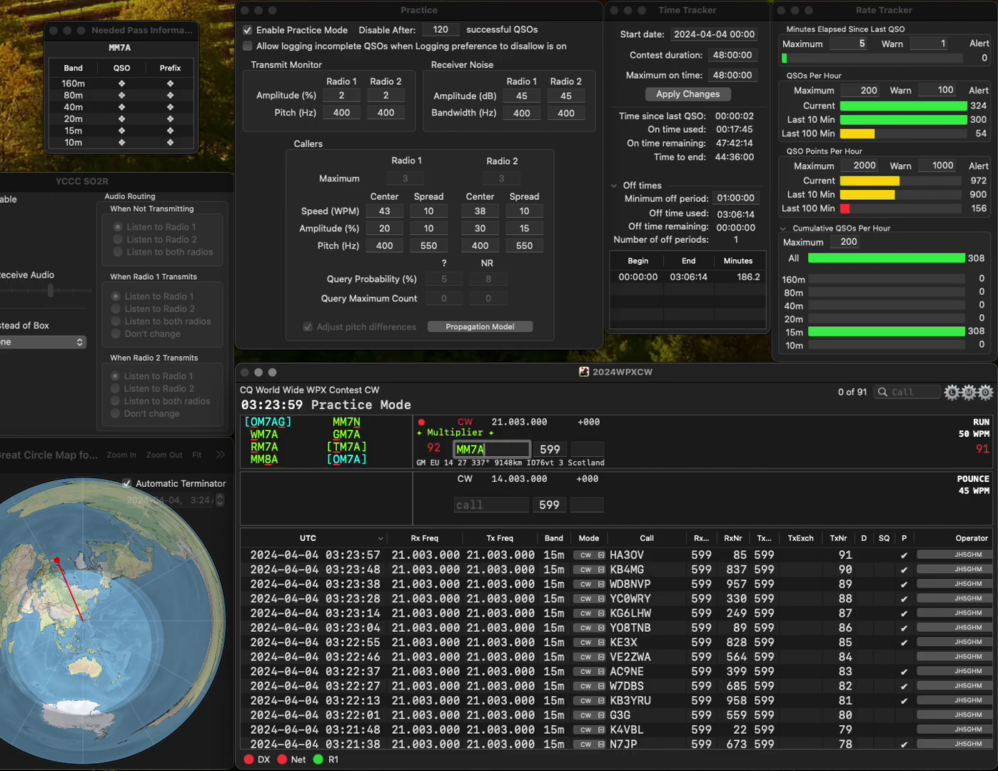
key(Tab)
key(shift+Tab)
text(MM8A)
key(Tab)
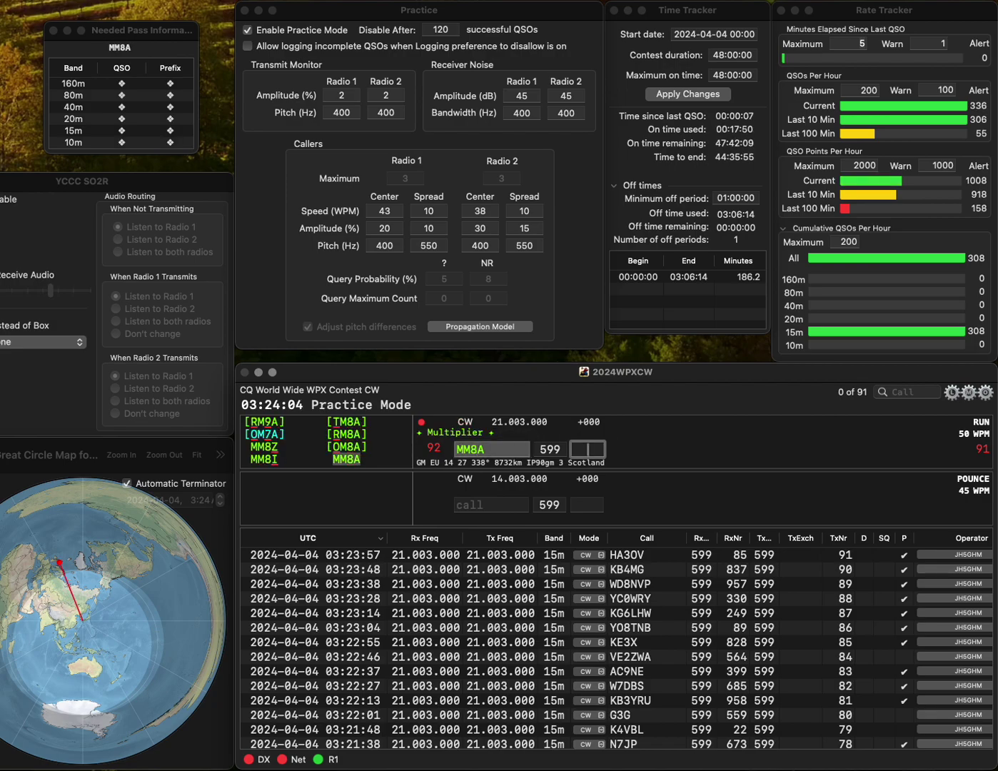
text(959)
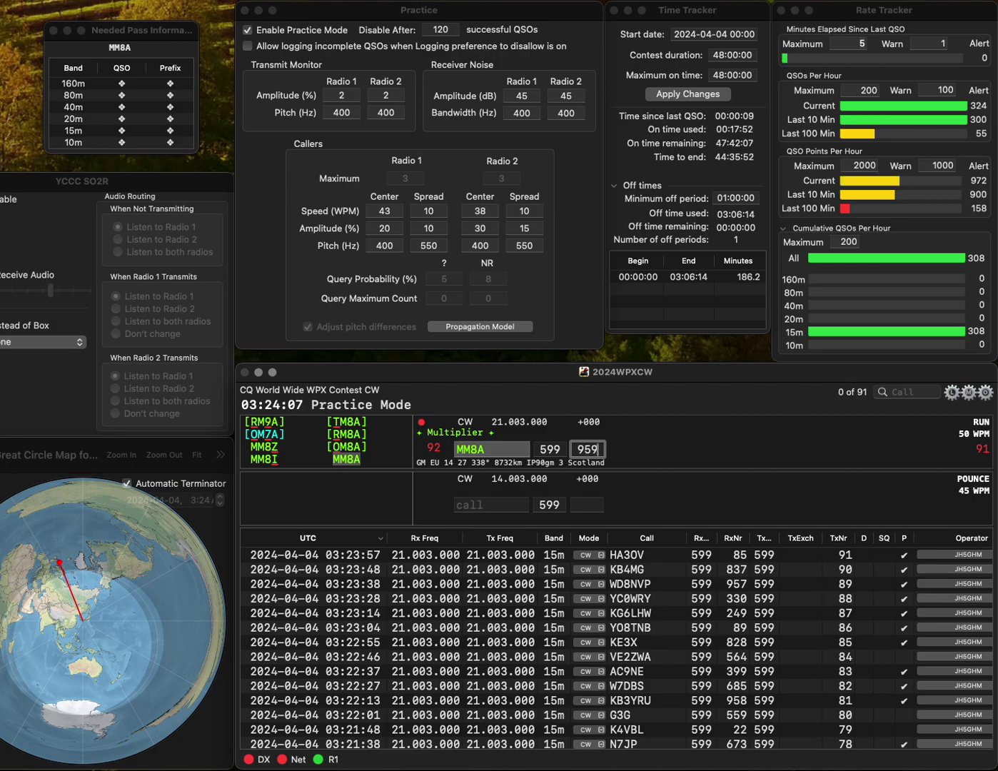
key(Return)
text(K)
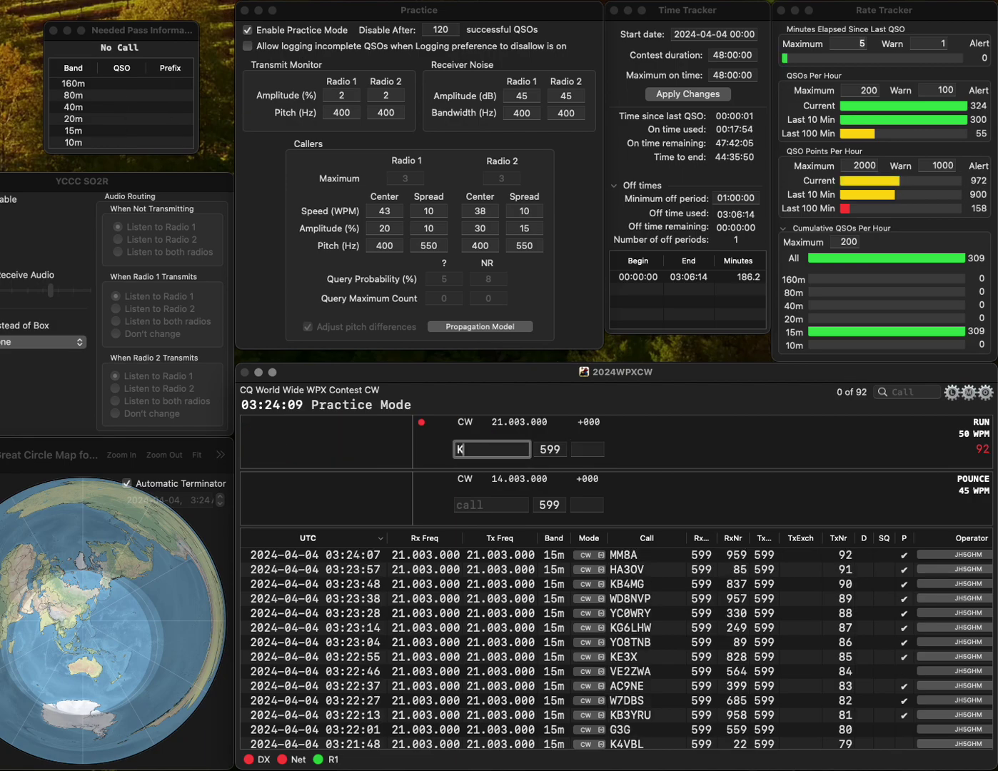
text(Q4CAE)
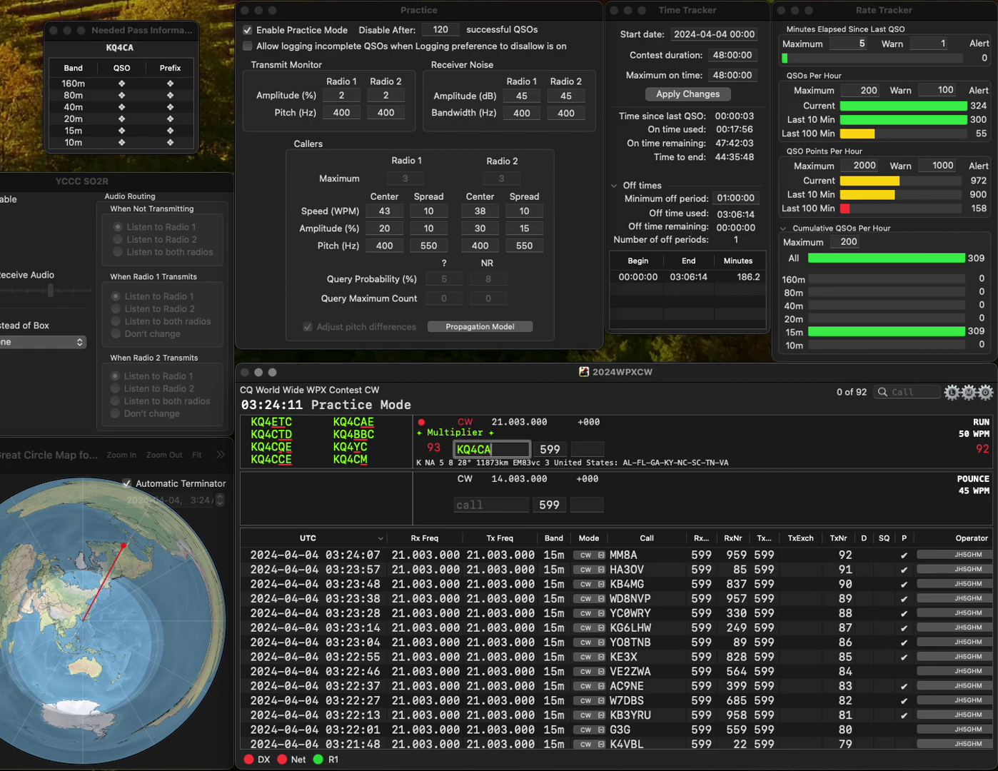
key(Return)
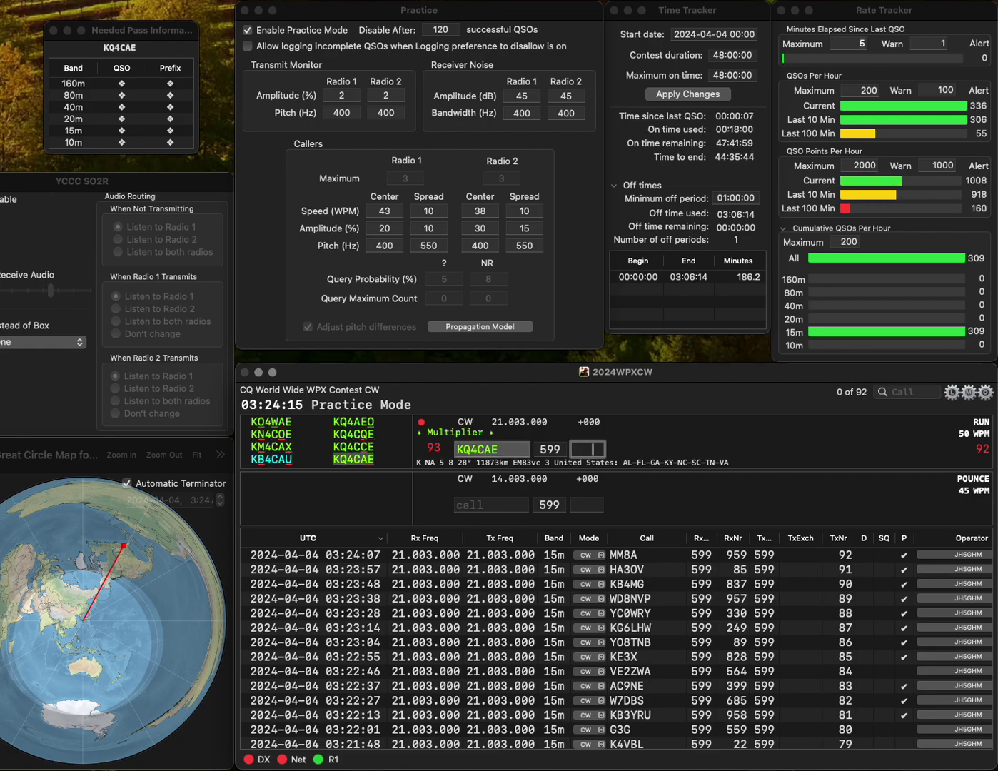
text(238)
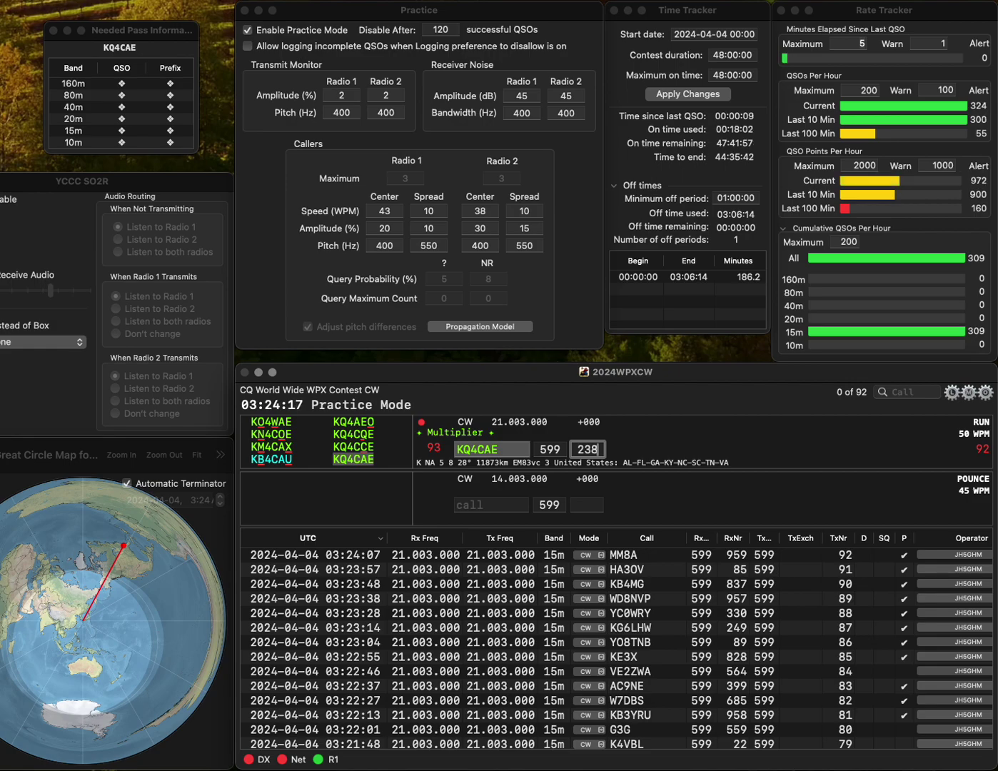
key(Return)
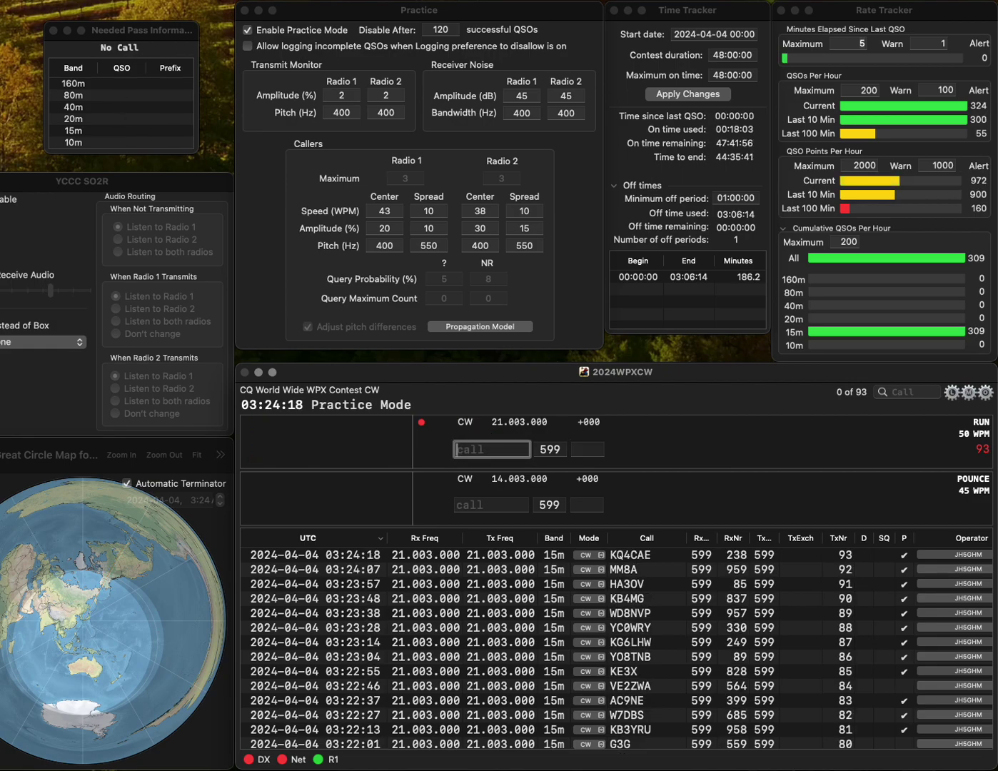
text(N1OI)
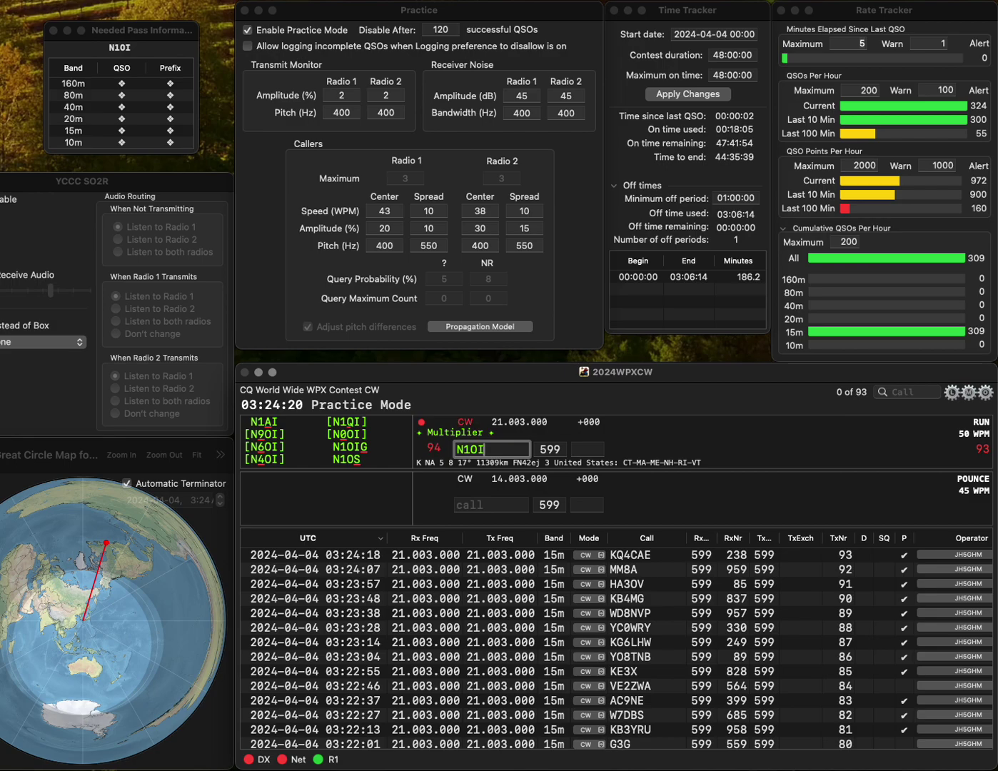
text(G)
key(Return)
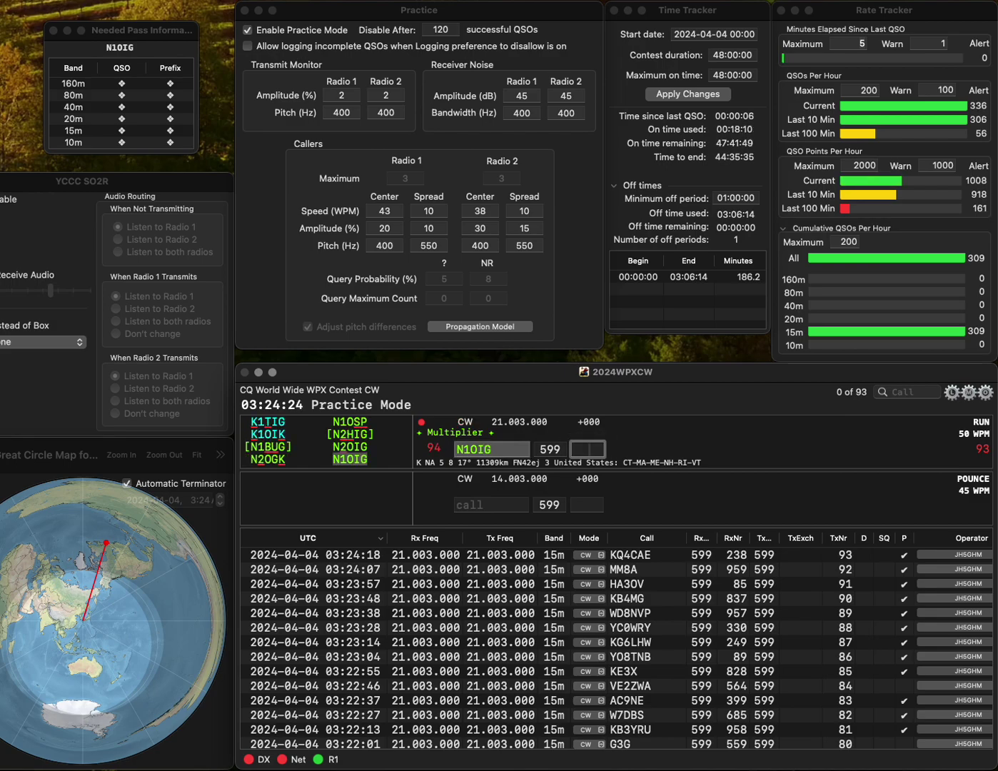
text(685)
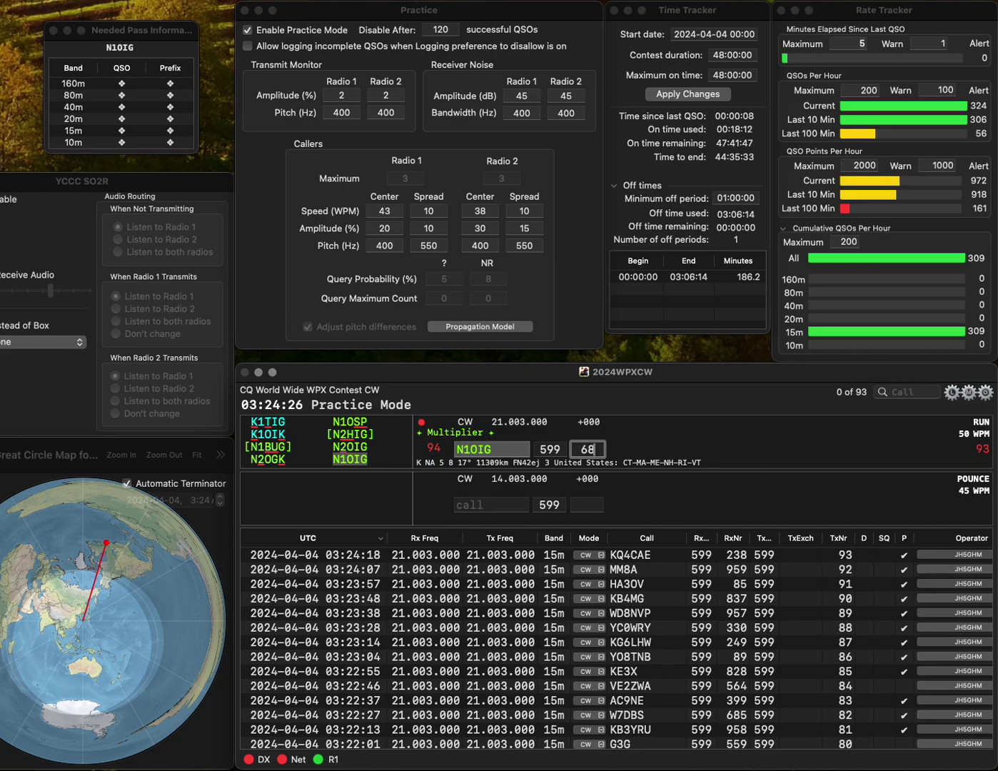
key(Return)
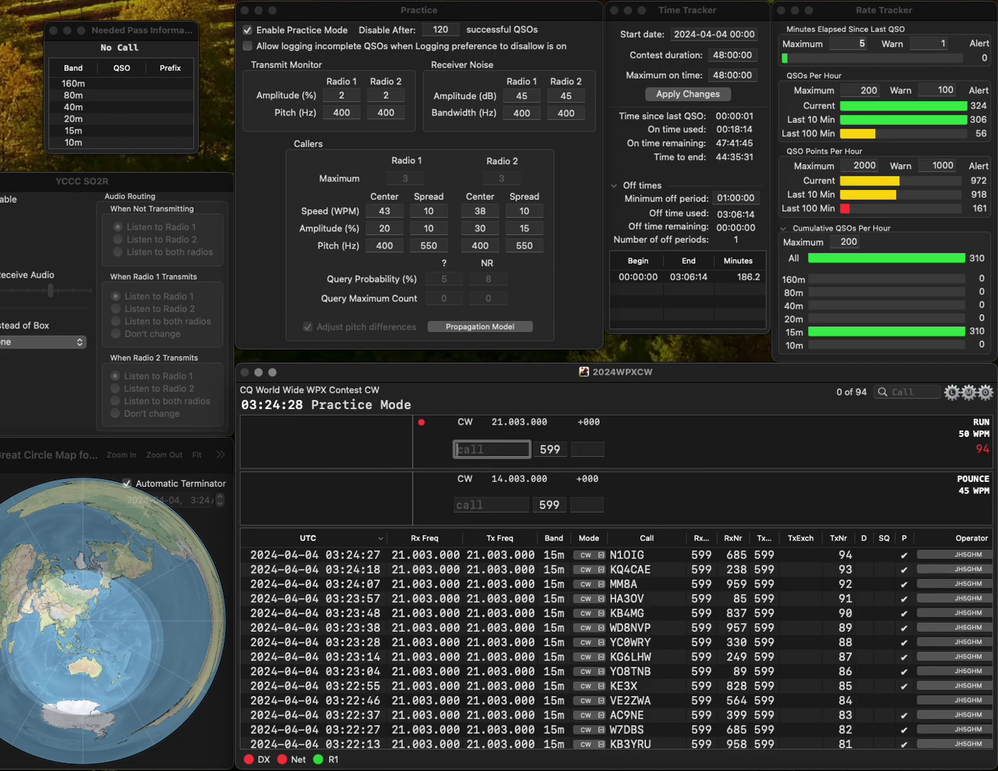
- Log a run contact with HG130SVP on 15 m, replacing the miscopied start of the call, with received number 731
text(1Y)
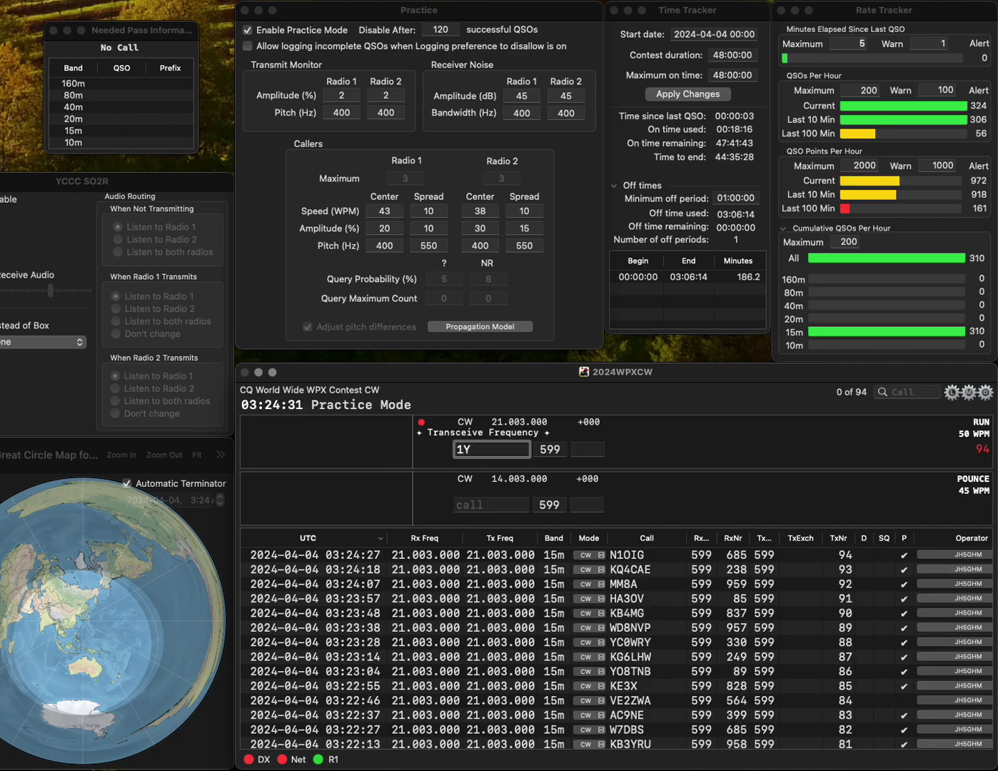
text(VP)
key(Home)
key(Delete)
key(Delete)
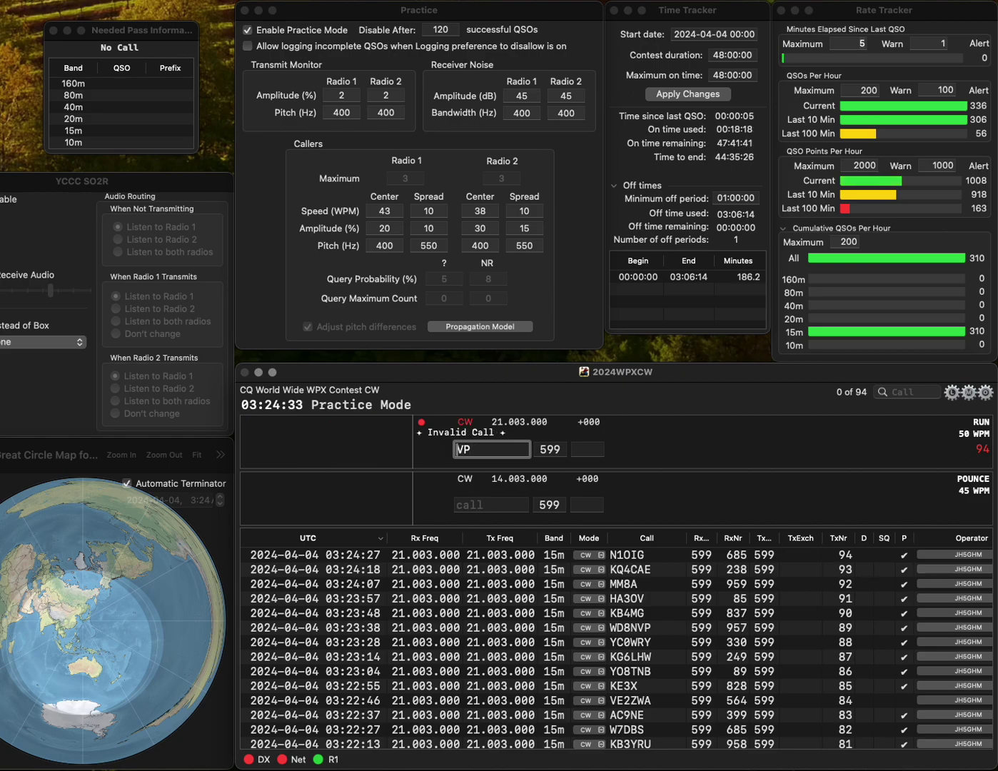
text(HG)
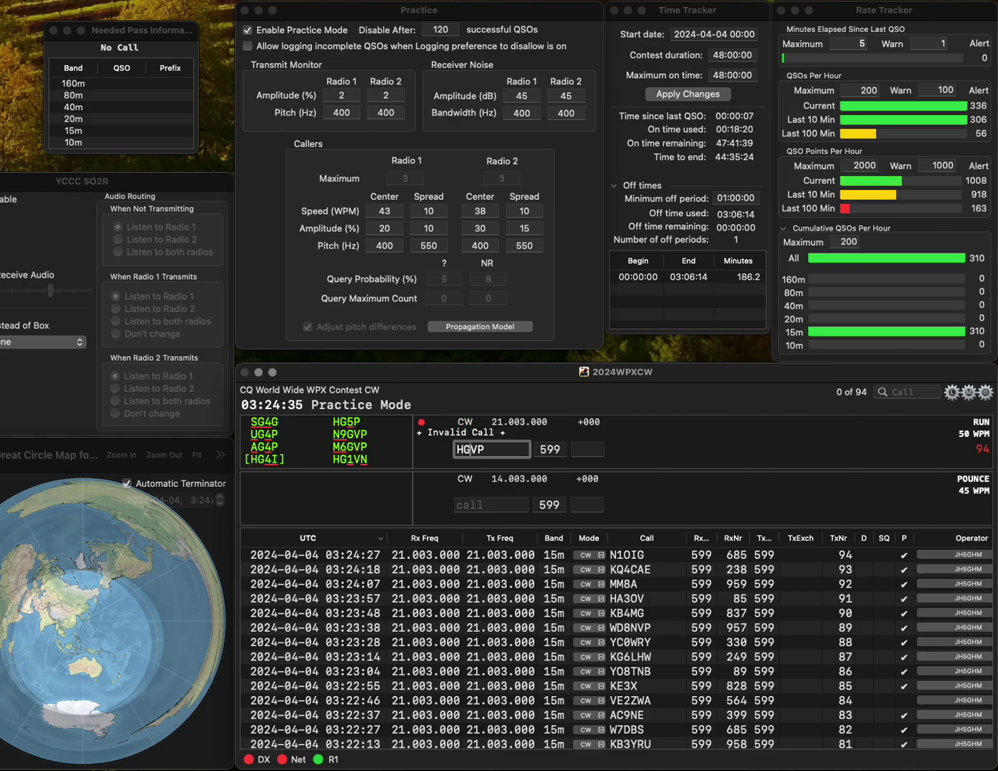
text(130)
text(S)
key(Return)
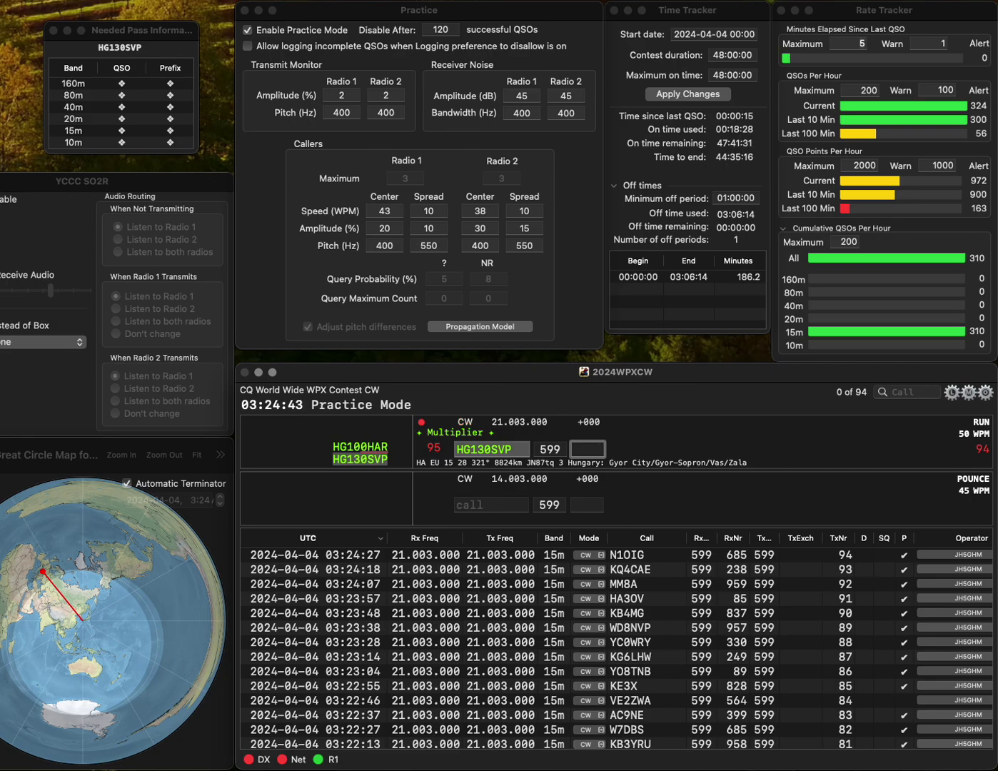
text(731)
key(Return)
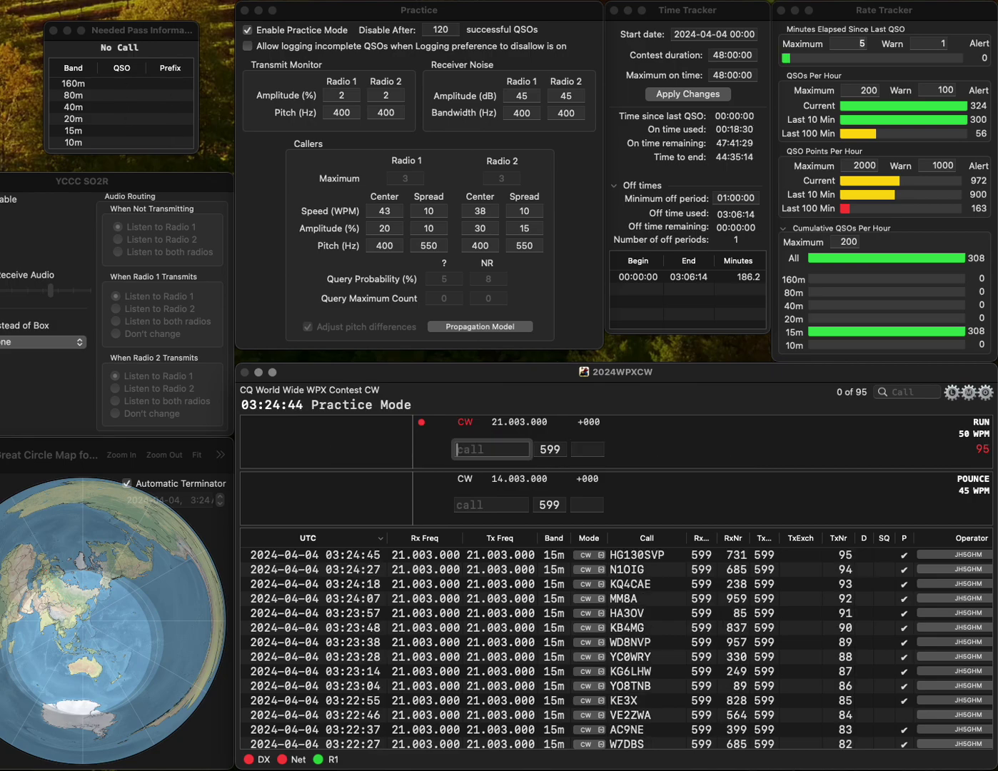
- Log a run contact with W6XB on 15 m, with received number 17
text(W6XB)
key(Return)
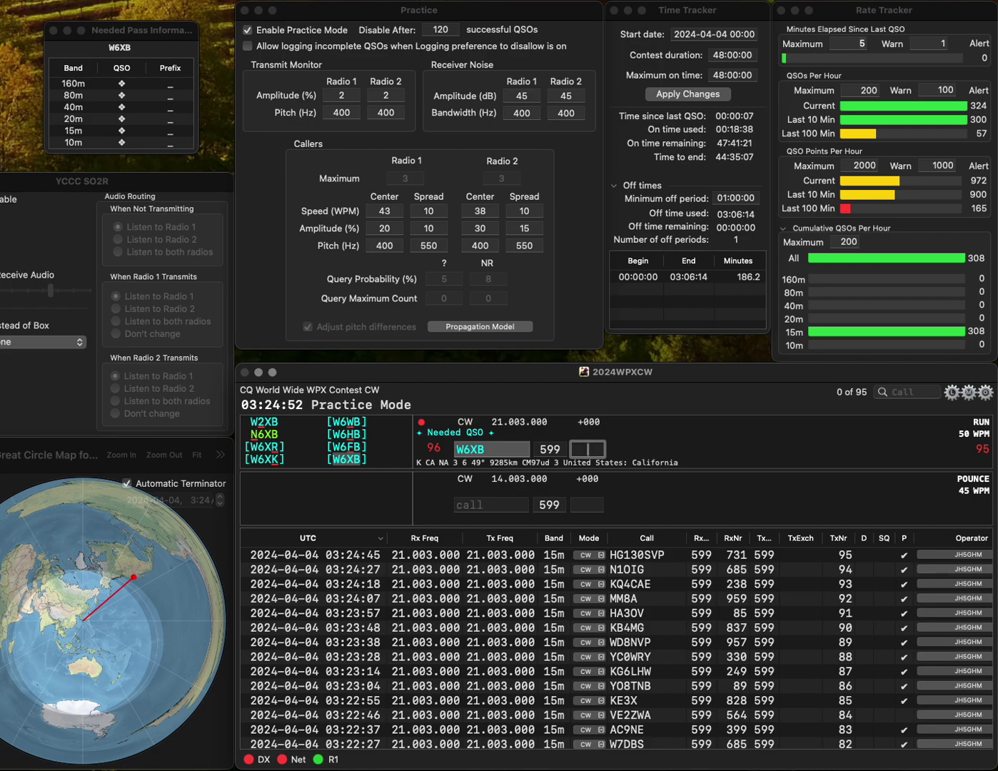
text(17)
key(Return)
text(AB3X)
key(Return)
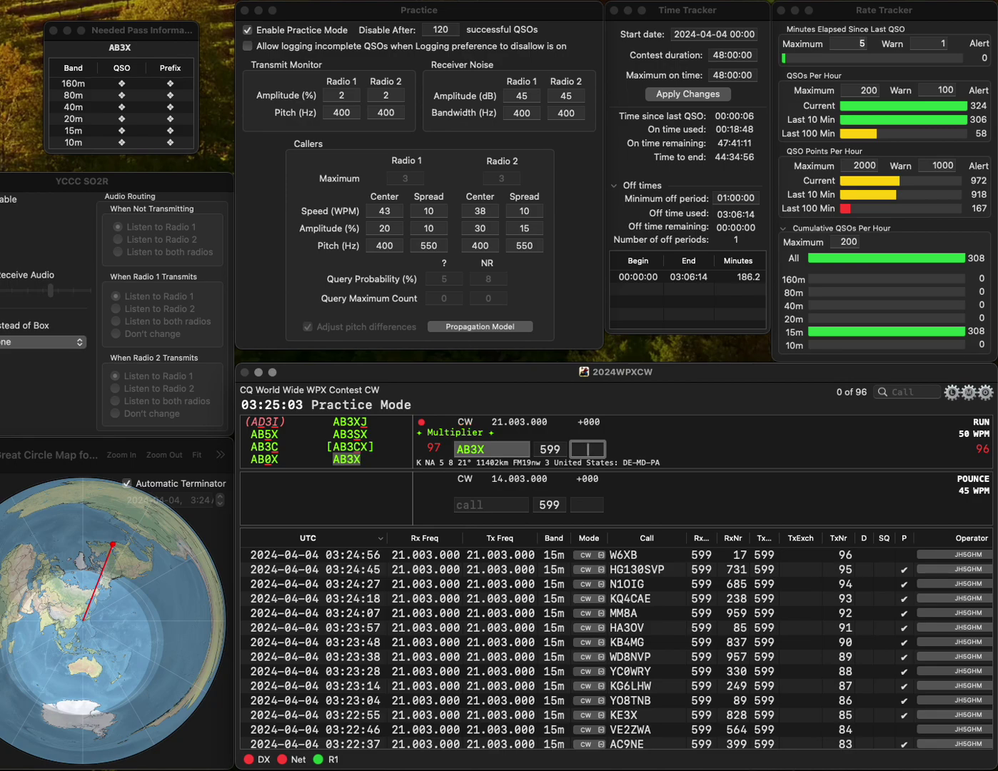
text(358)
key(Return)
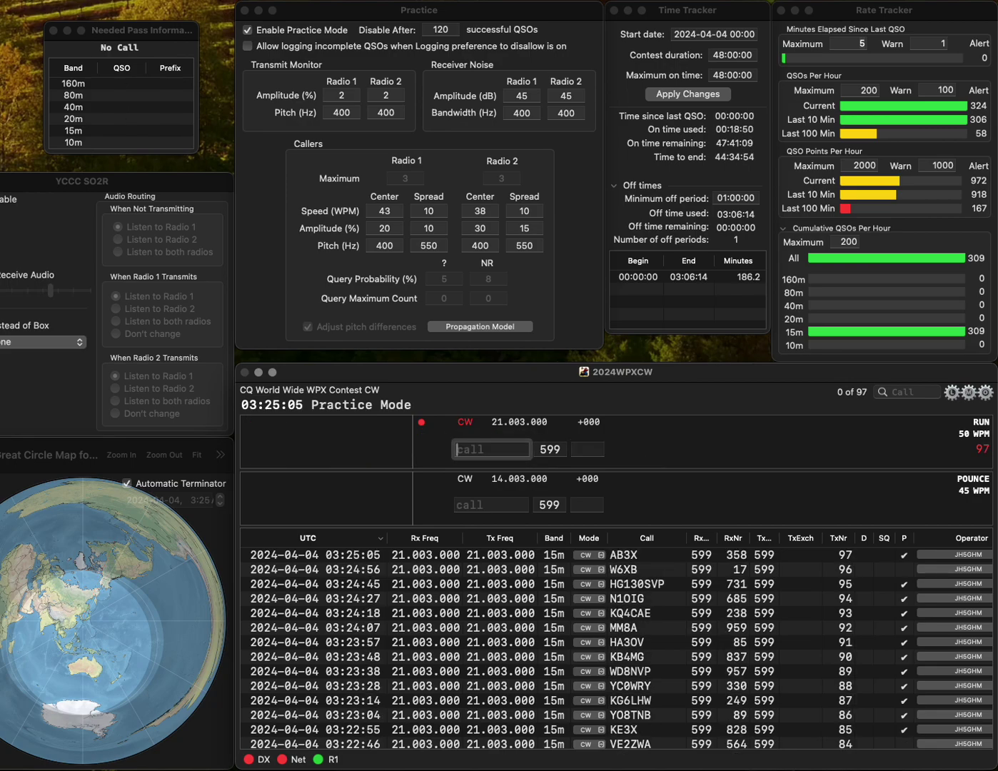
text(N)
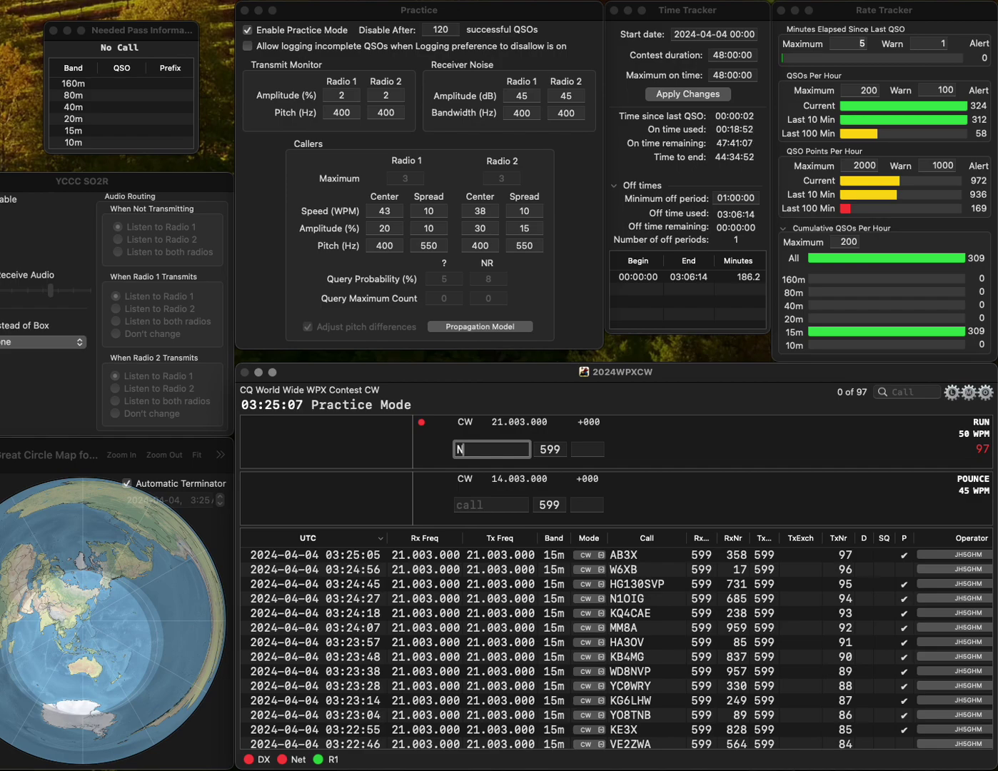
text(0ET)
key(space)
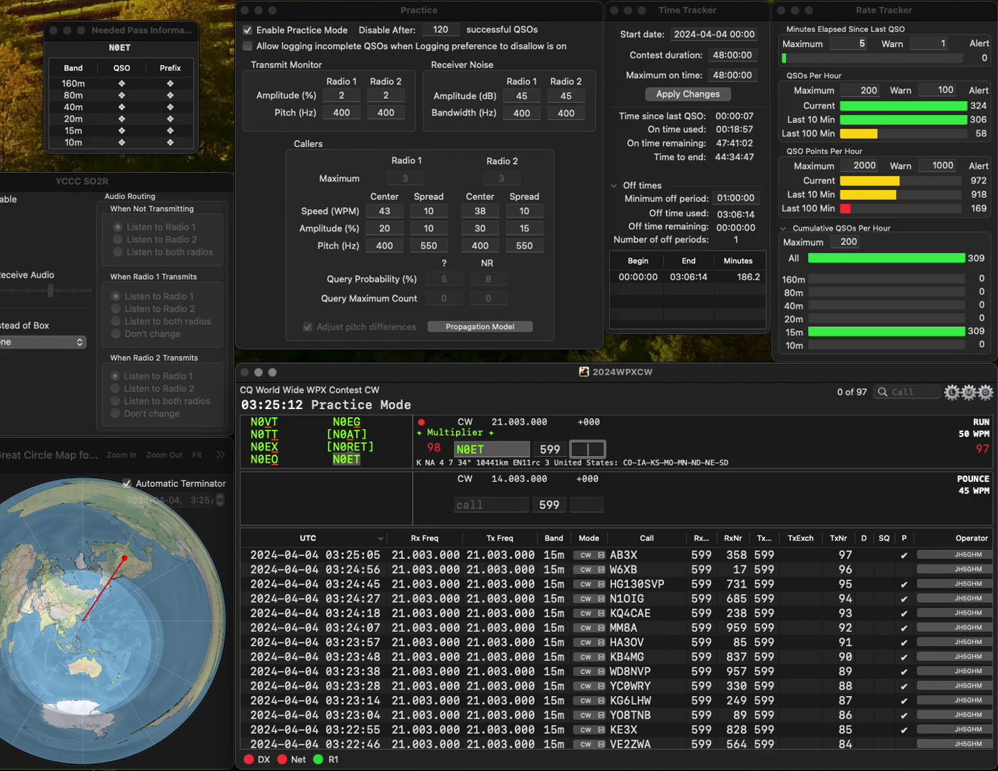
text(804)
key(Return)
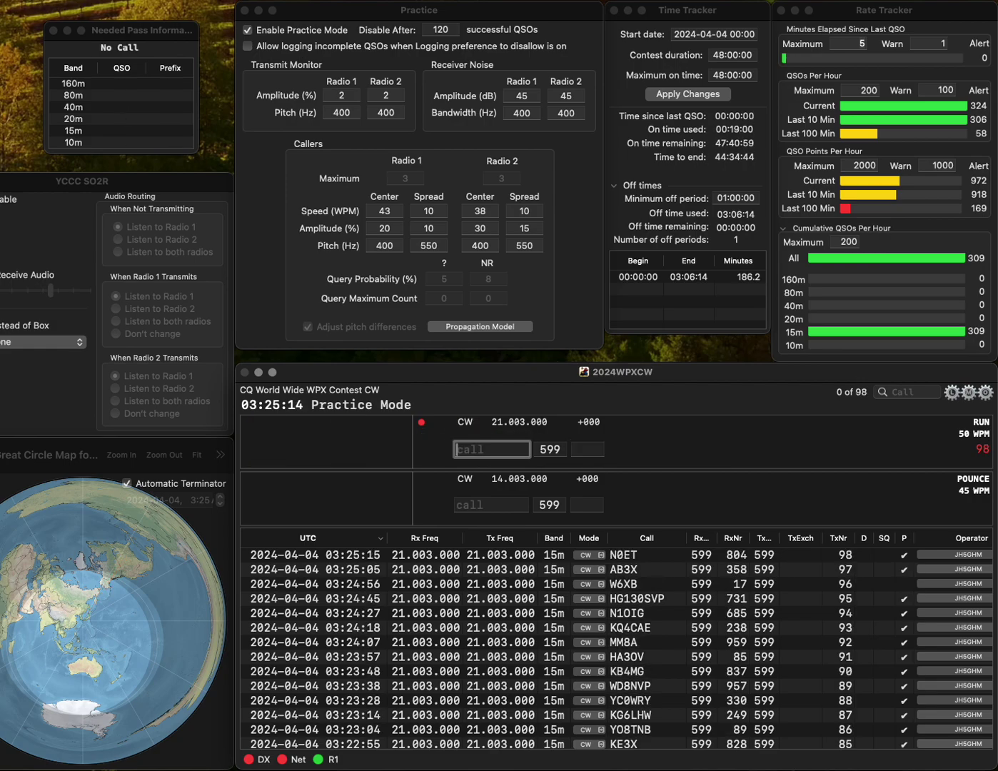
text(K4)
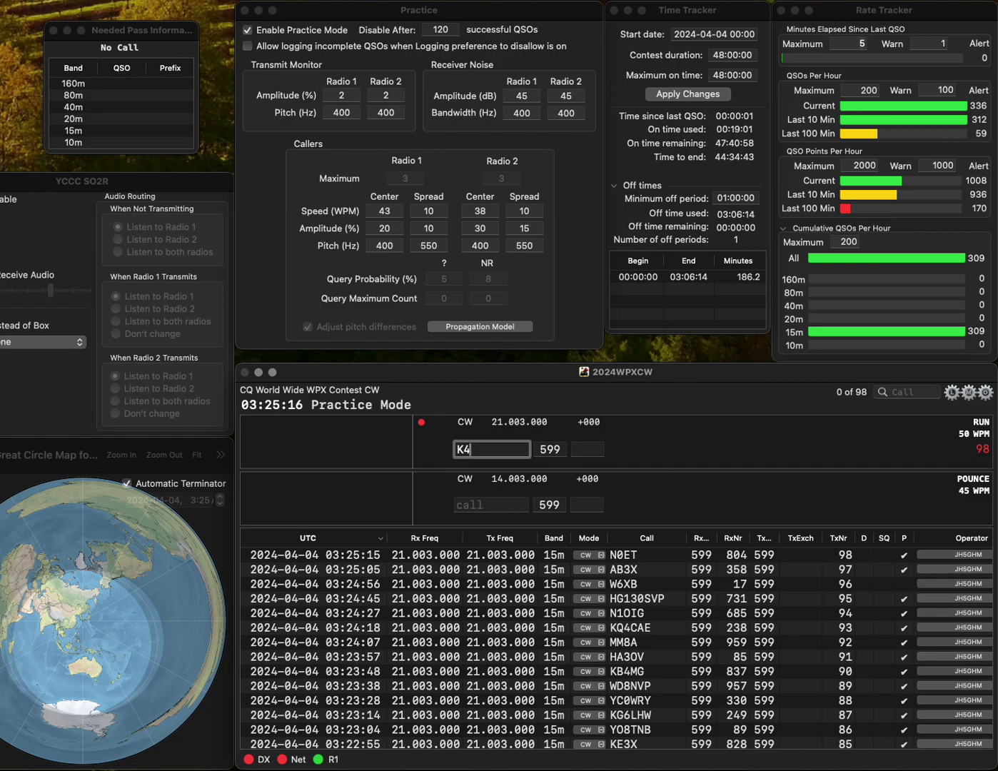
text(WA)
key(space)
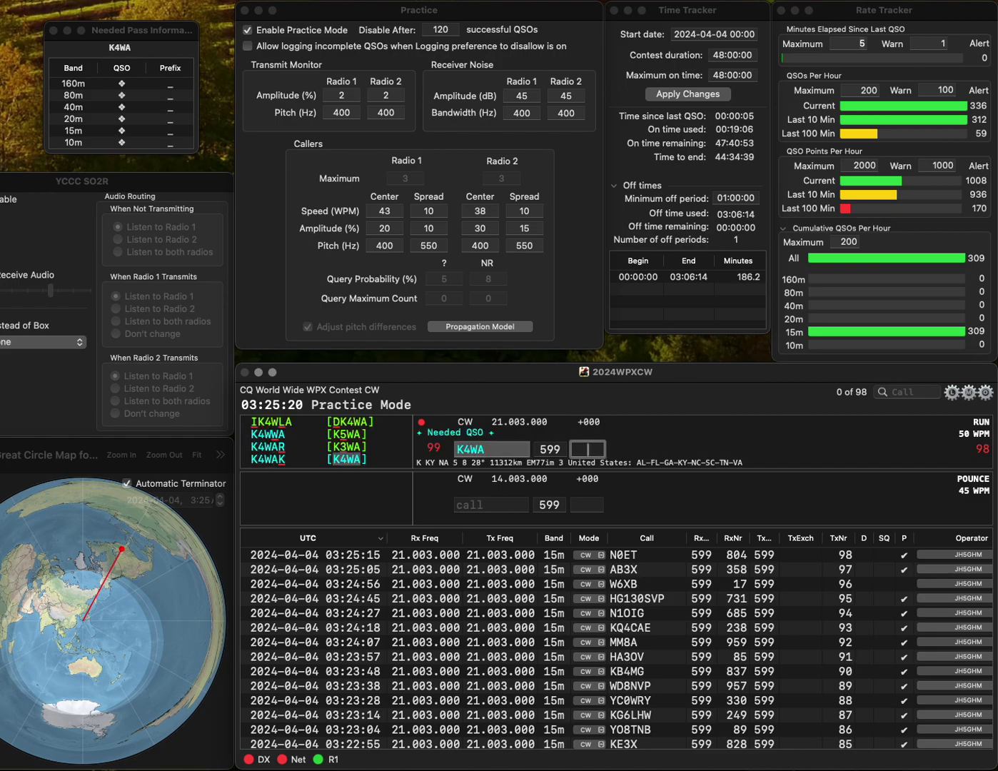
text(249)
key(Return)
- Log a run contact with CE3TKG on 15 m, correcting the miscopied prefix and digit, with received number 577
text(KCE)
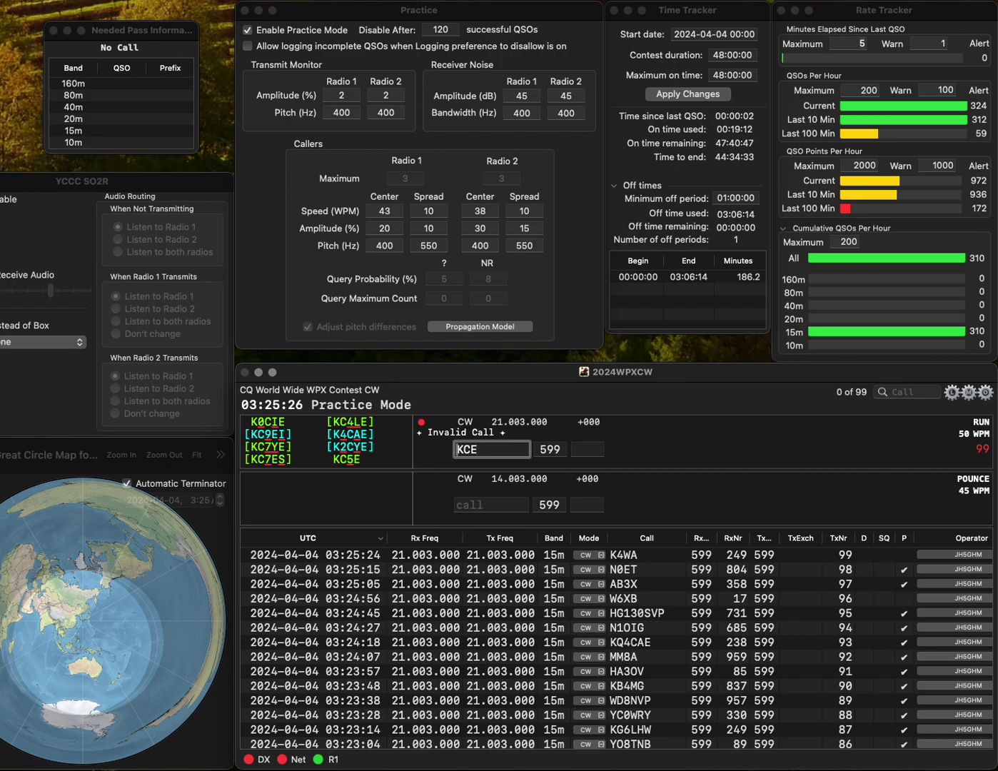
key(BackSpace)
key(BackSpace)
key(BackSpace)
text(CE4)
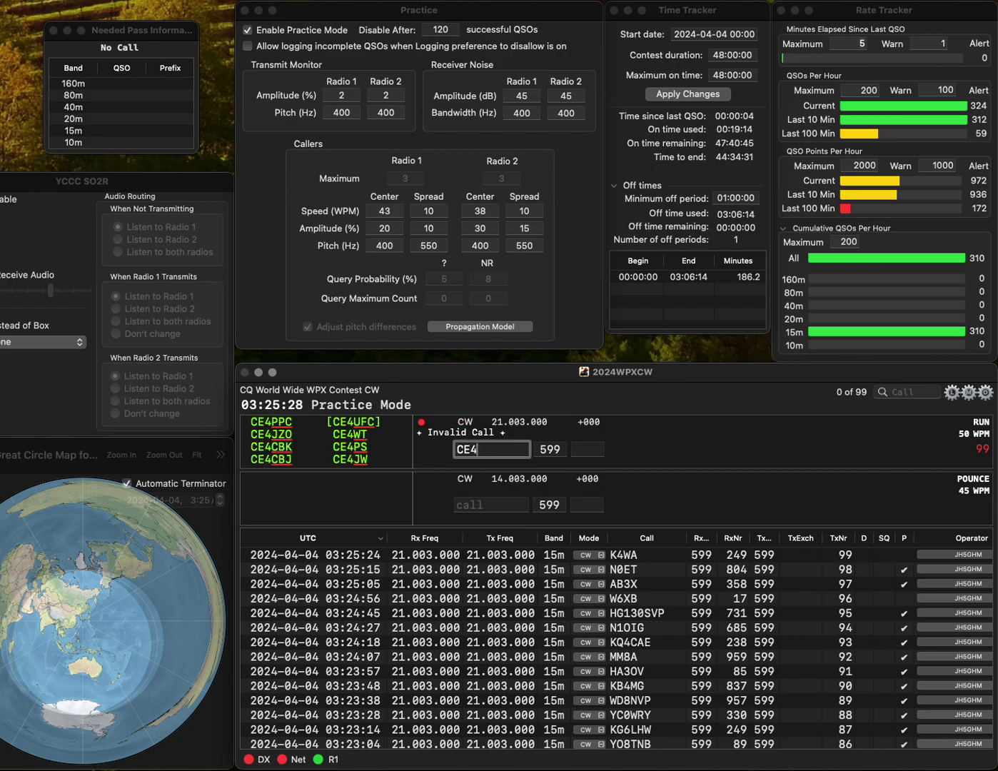
key(BackSpace)
text(3TKG)
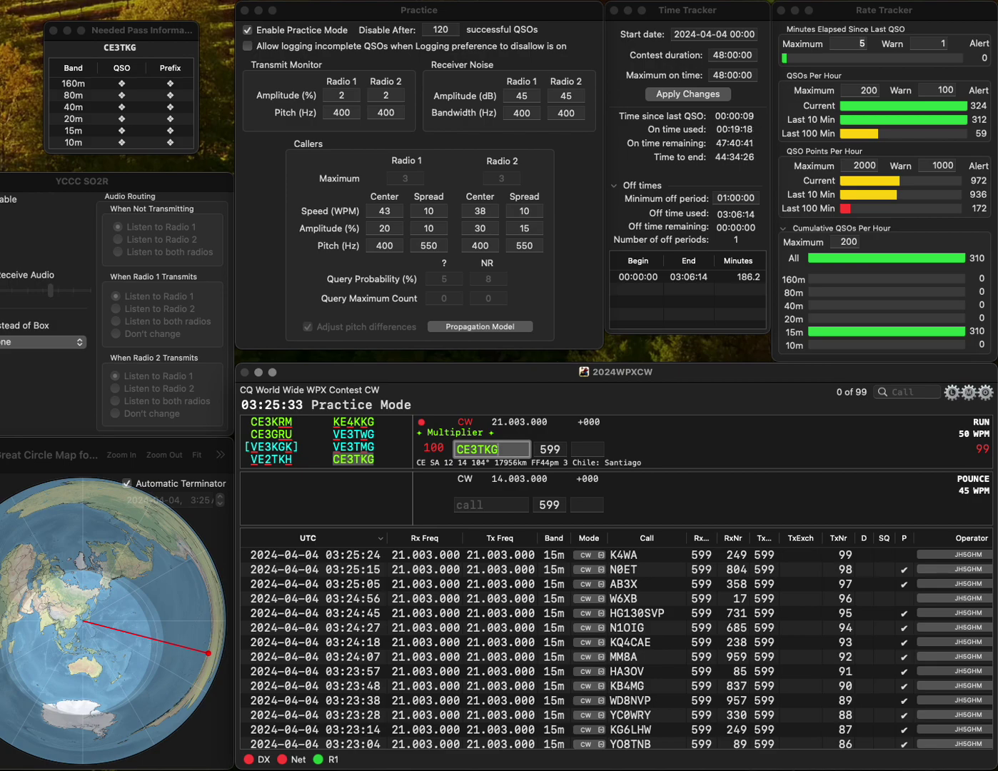
key(Return)
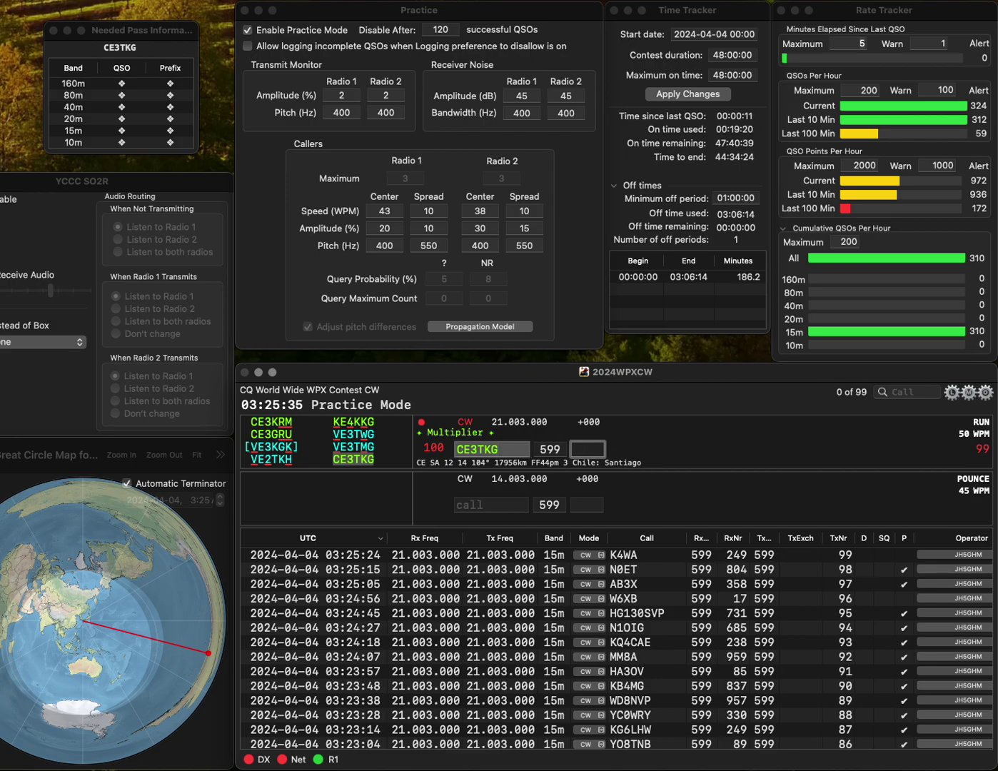
text(577)
key(Return)
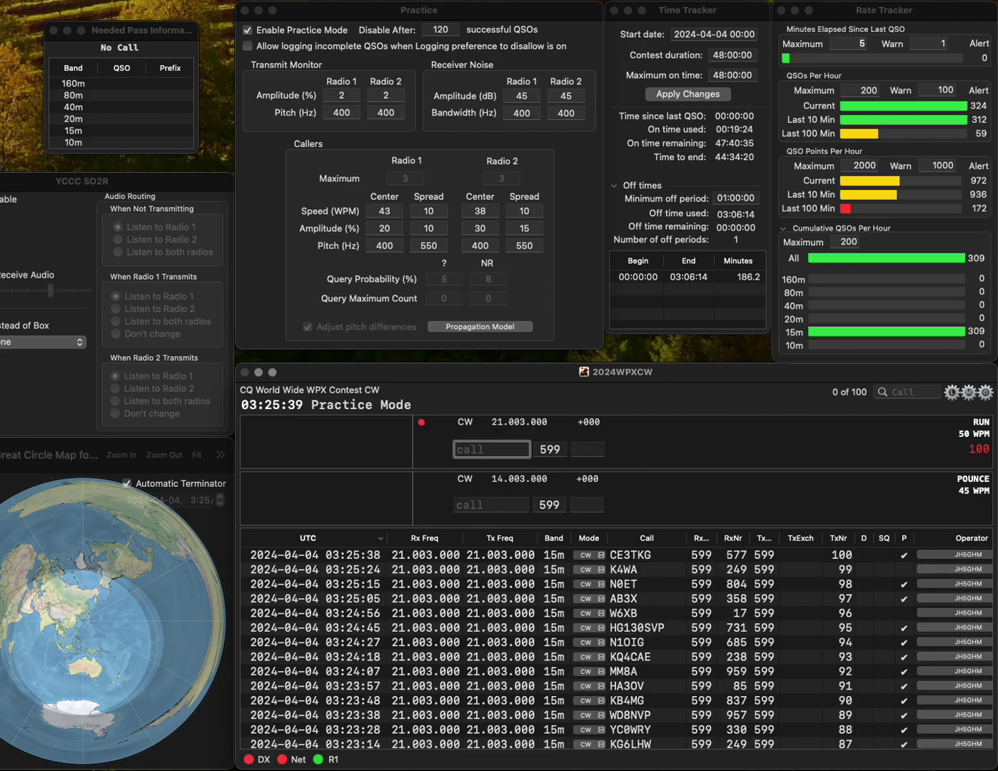
text(DF2CM)
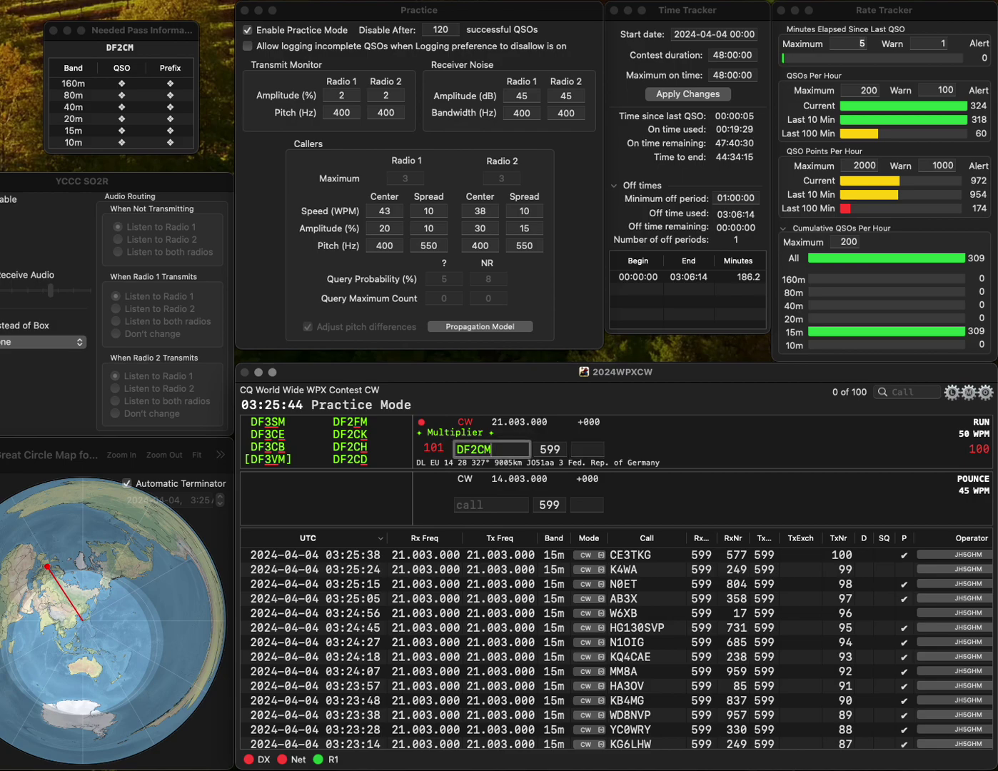
key(Left)
key(Left)
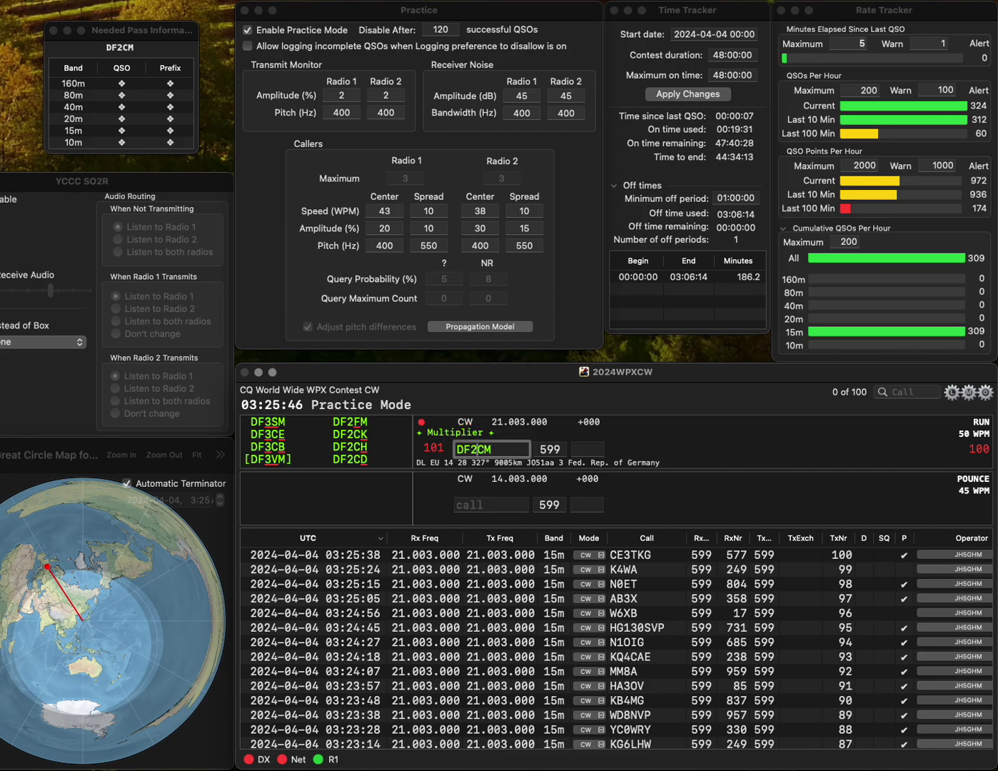
key(Right)
key(Right)
key(BackSpace)
text(K8)
key(BackSpace)
key(Tab)
text(8)
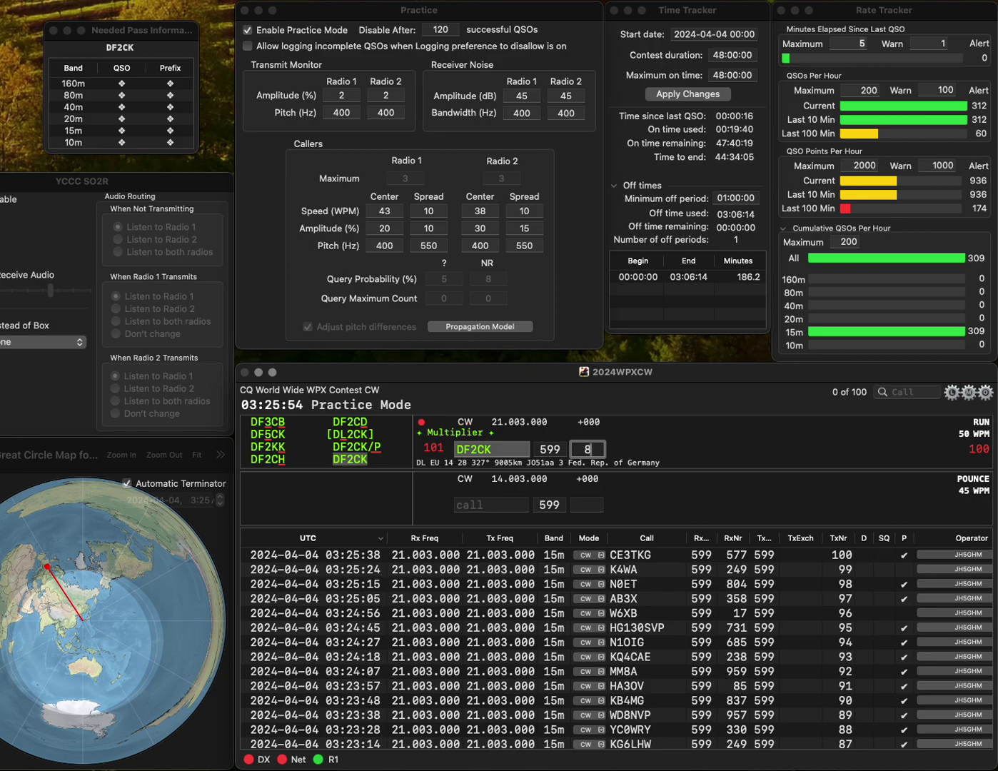
text(61)
key(Return)
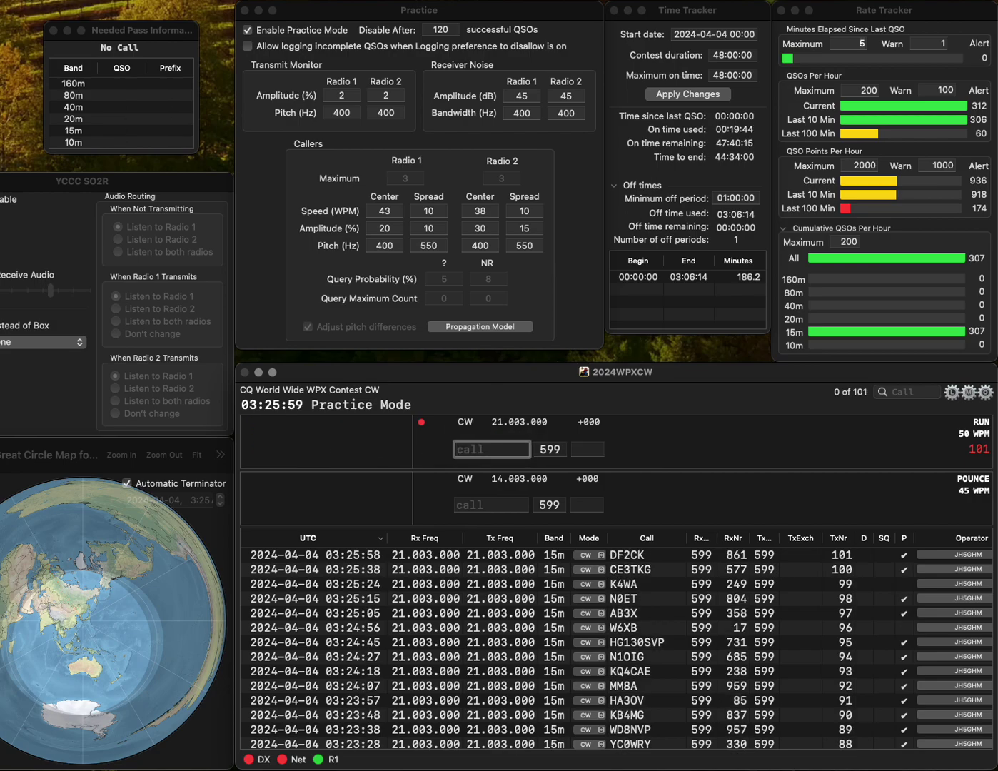
text(JQ1)
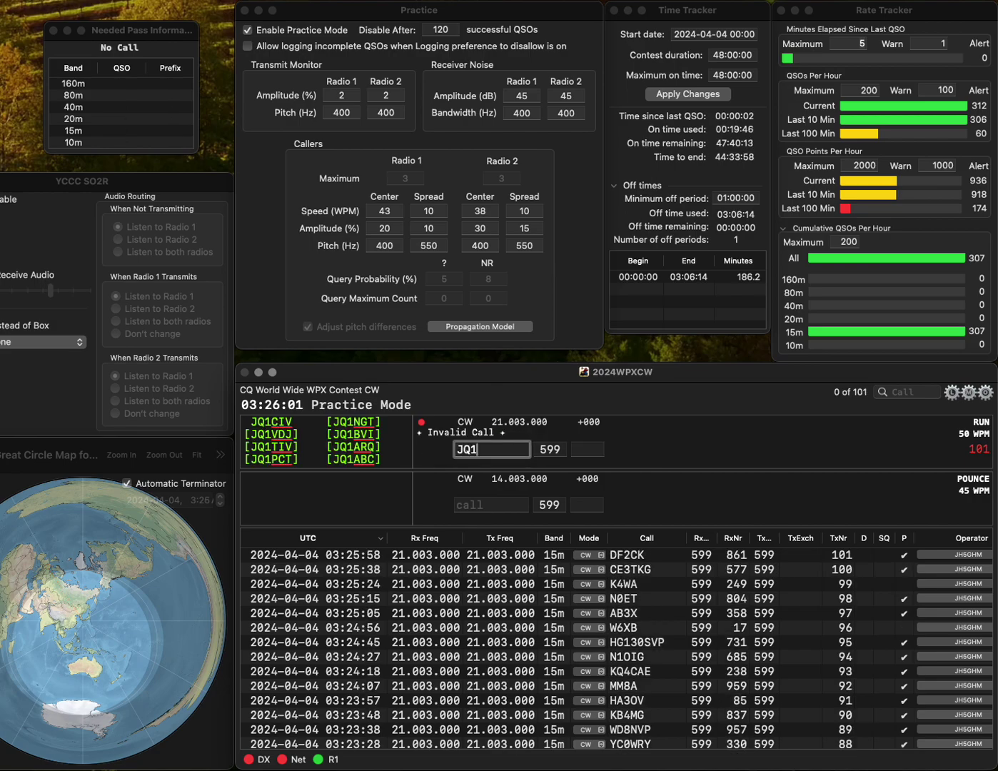
text(RKI)
key(Return)
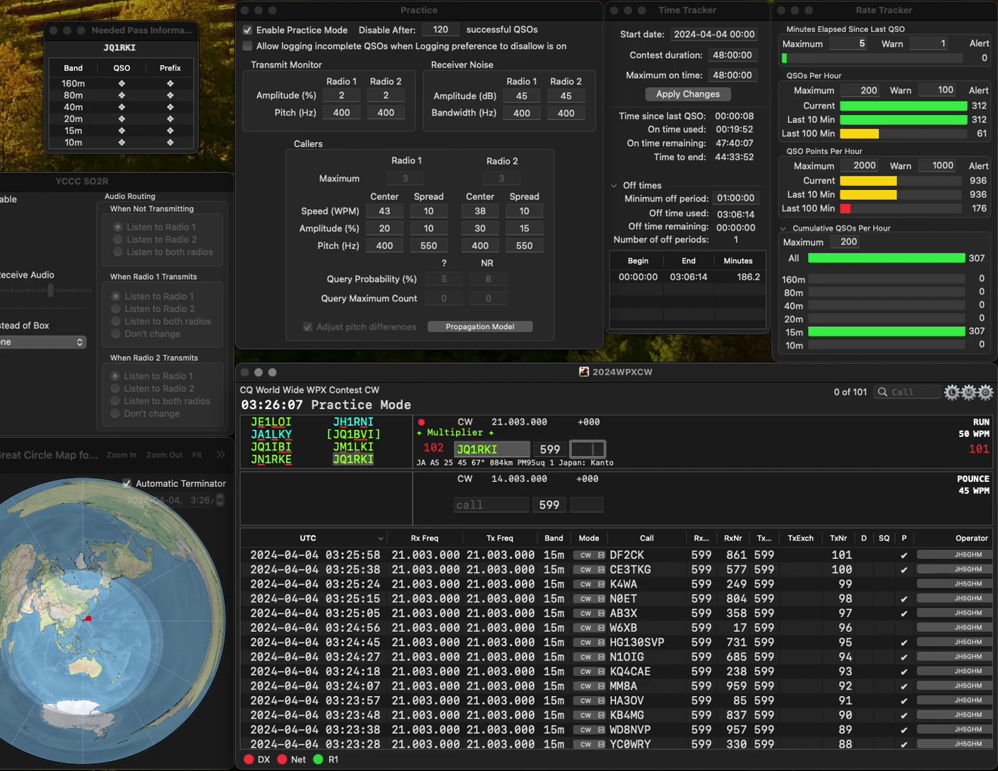
text(886)
key(Return)
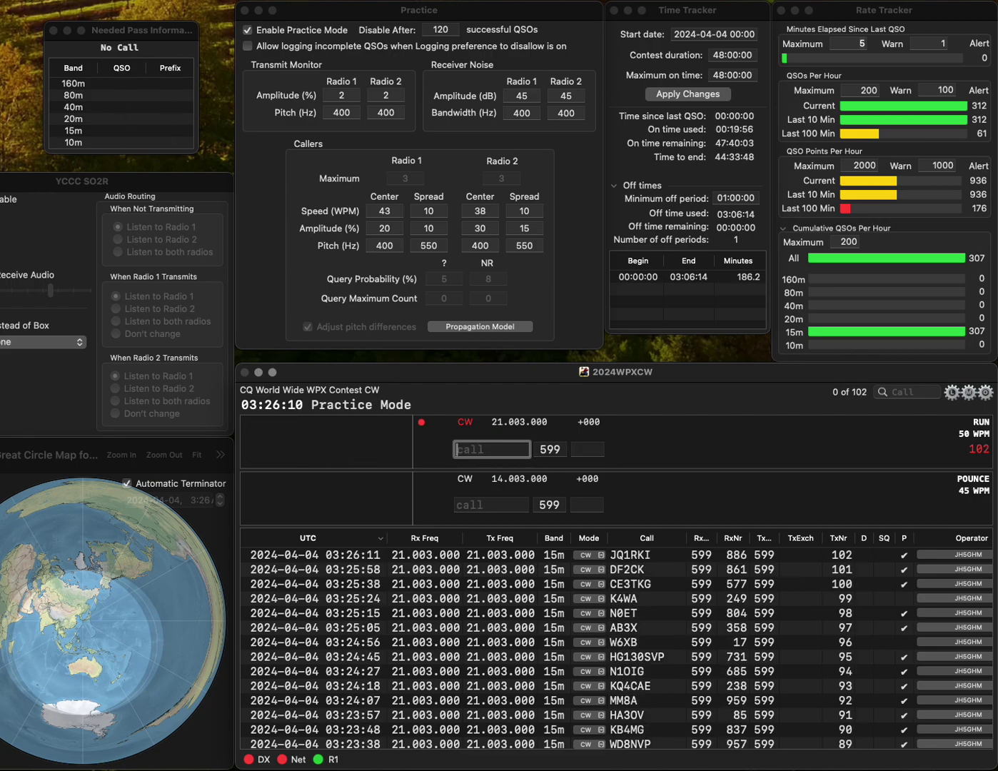
text(AA3HD)
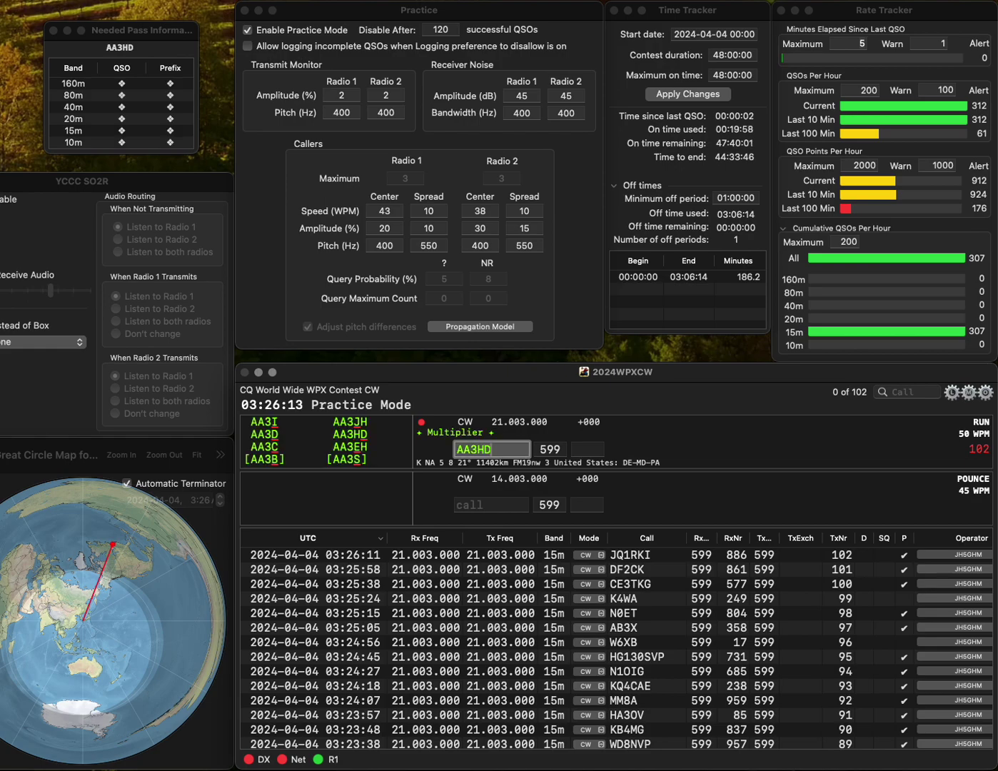
key(Return)
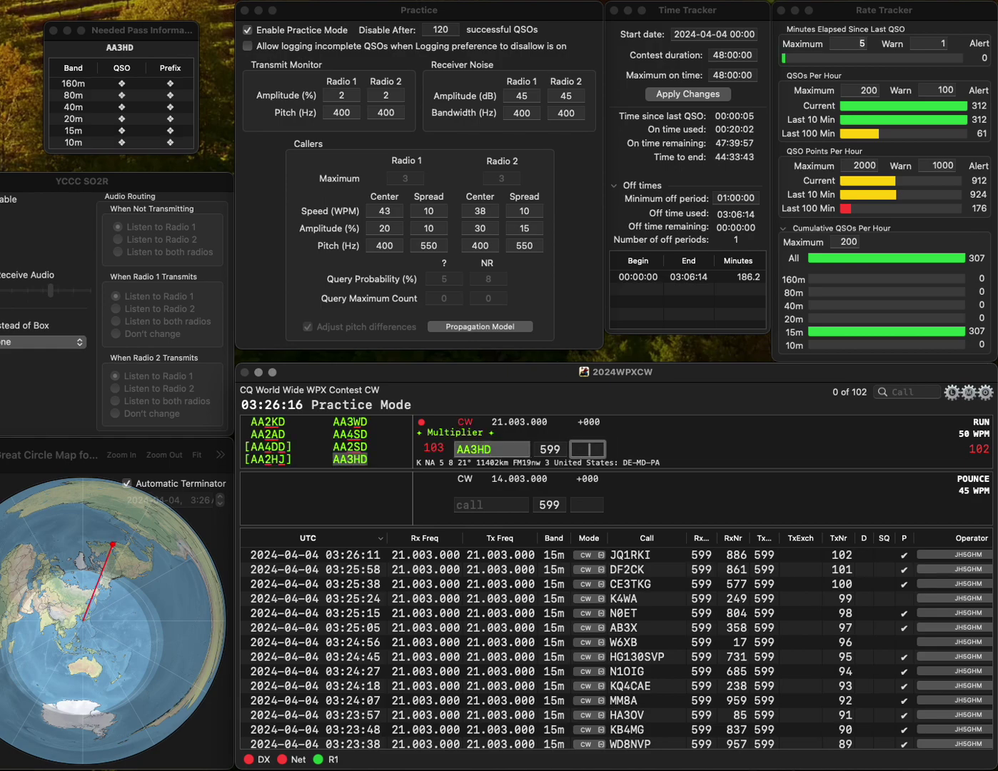
text(756)
key(Return)
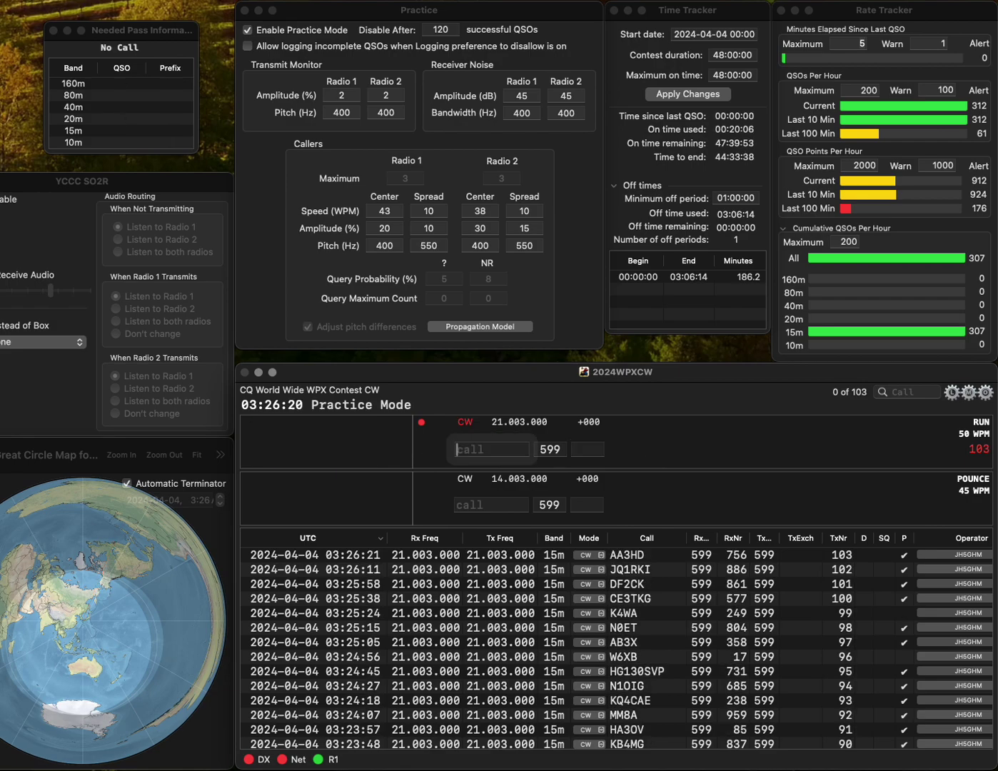
text(W8)
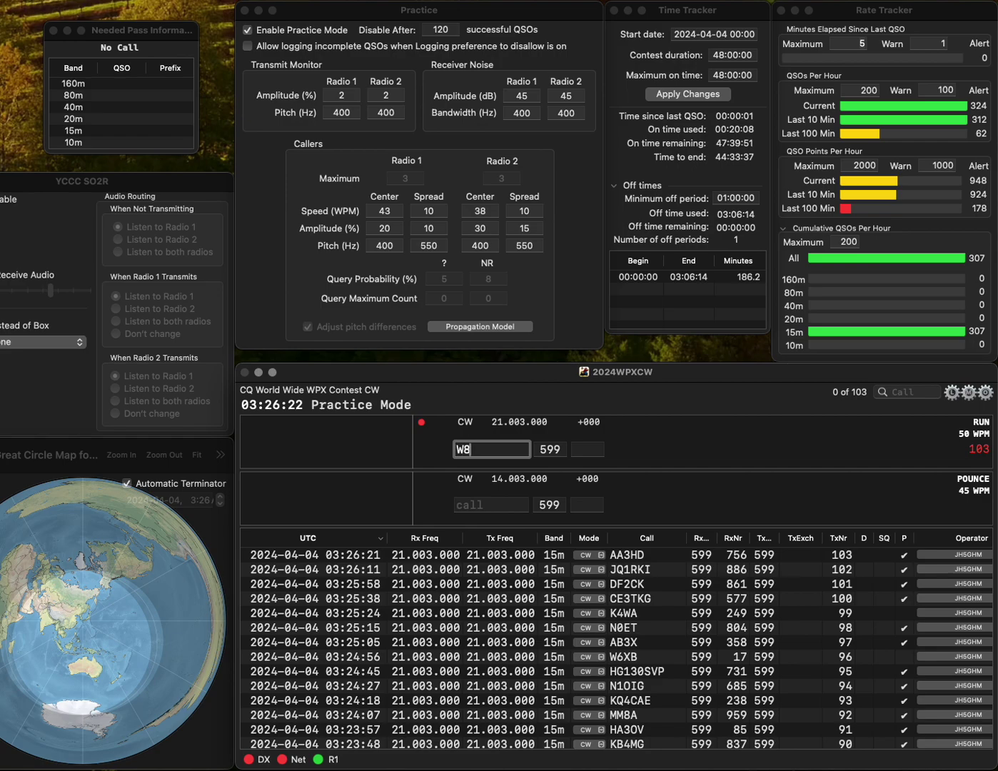
text(JWC)
key(Return)
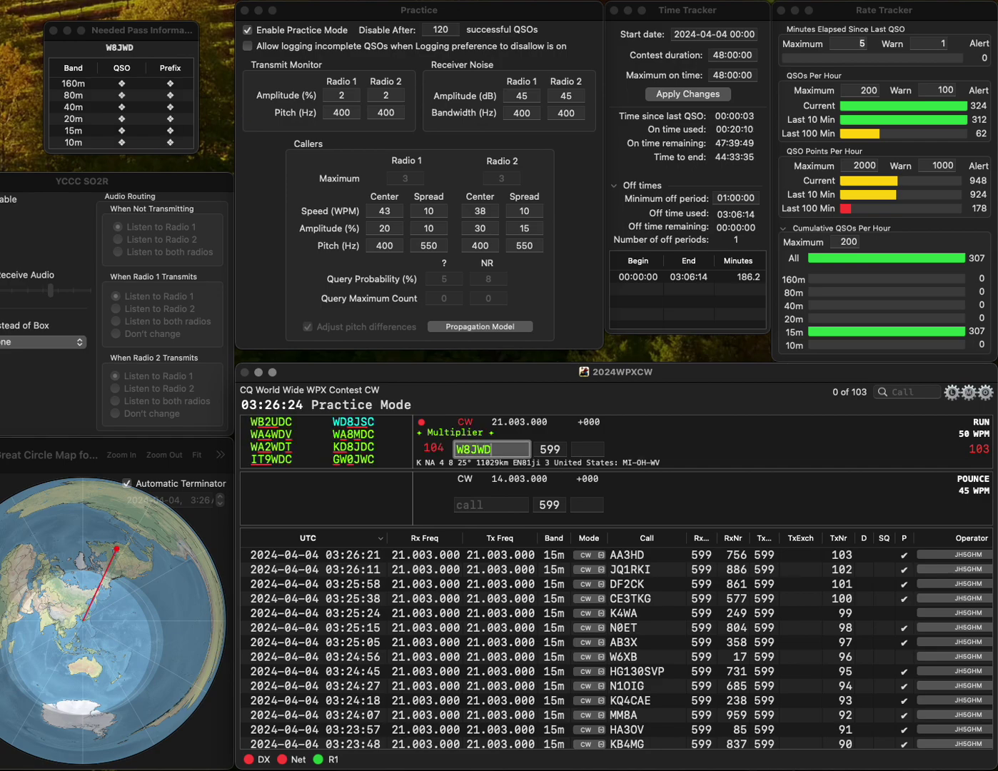
key(Left)
key(Left)
key(Left)
key(BackSpace)
text(9)
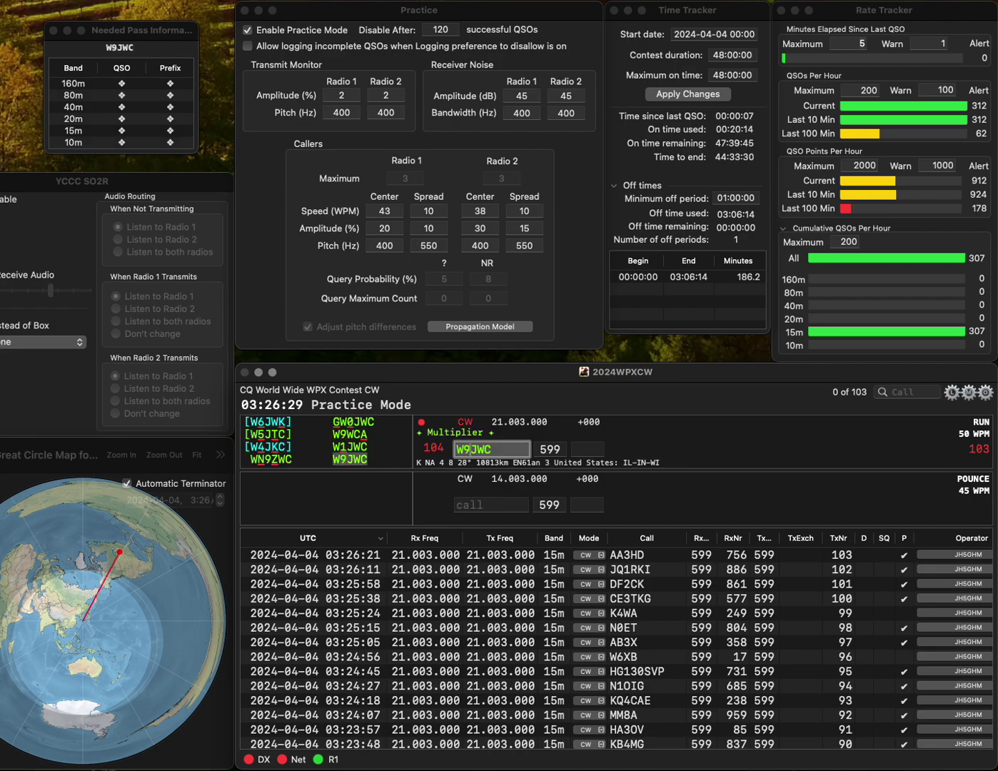
click(587, 449)
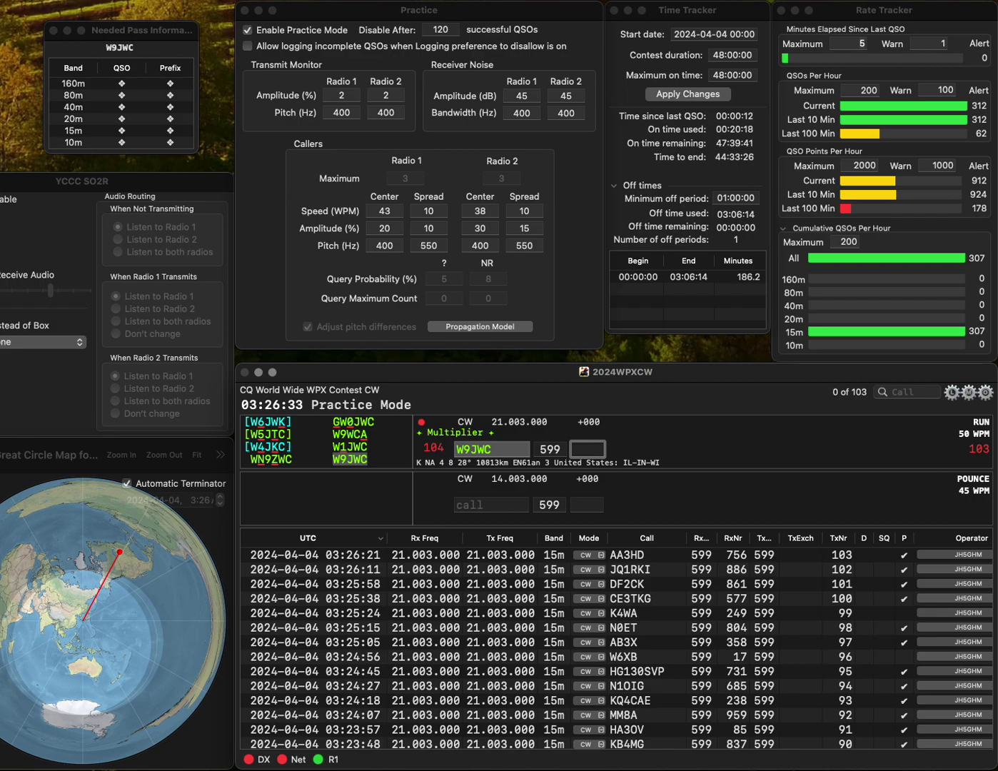
text(894)
key(Return)
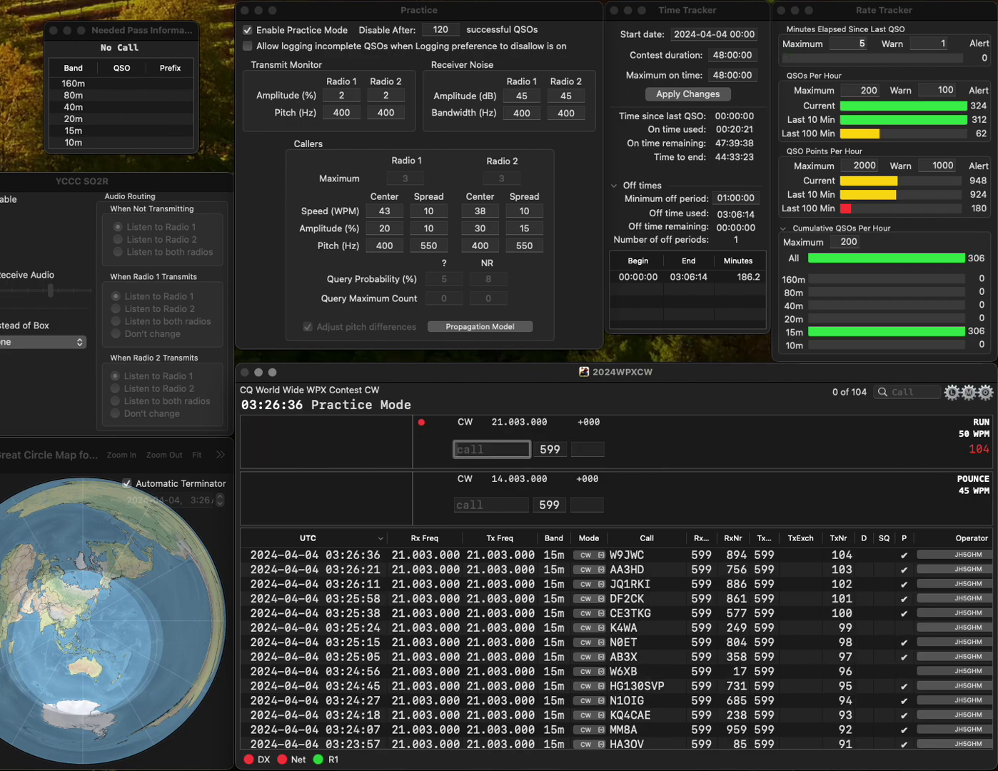
text(DO1F)
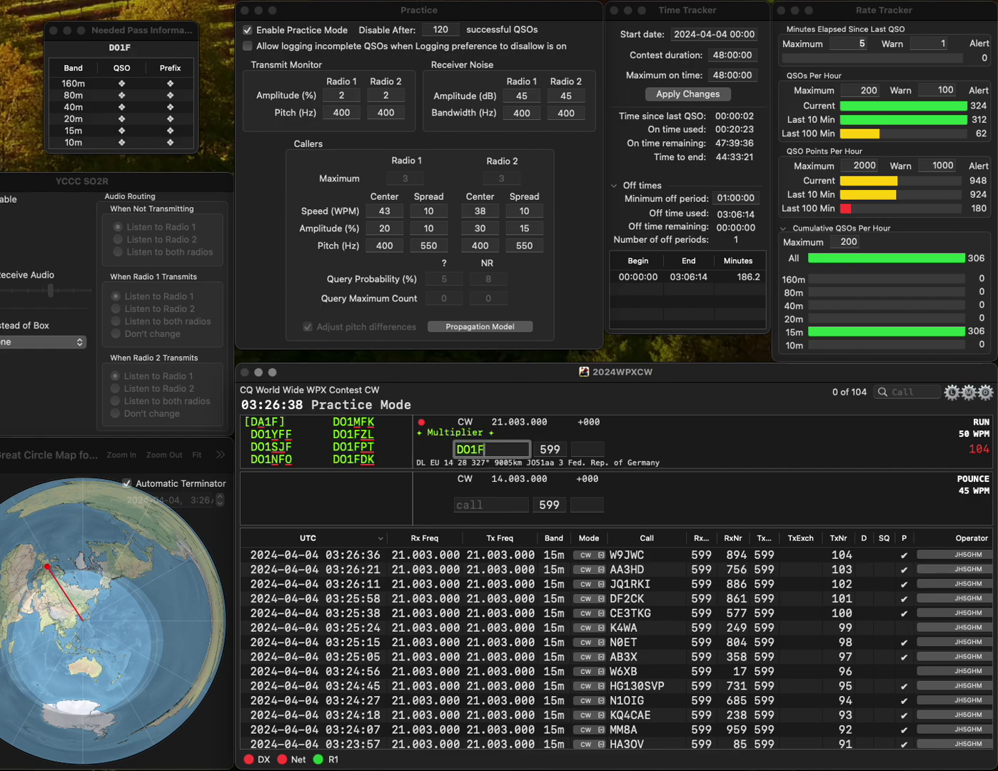
text(PT)
key(Return)
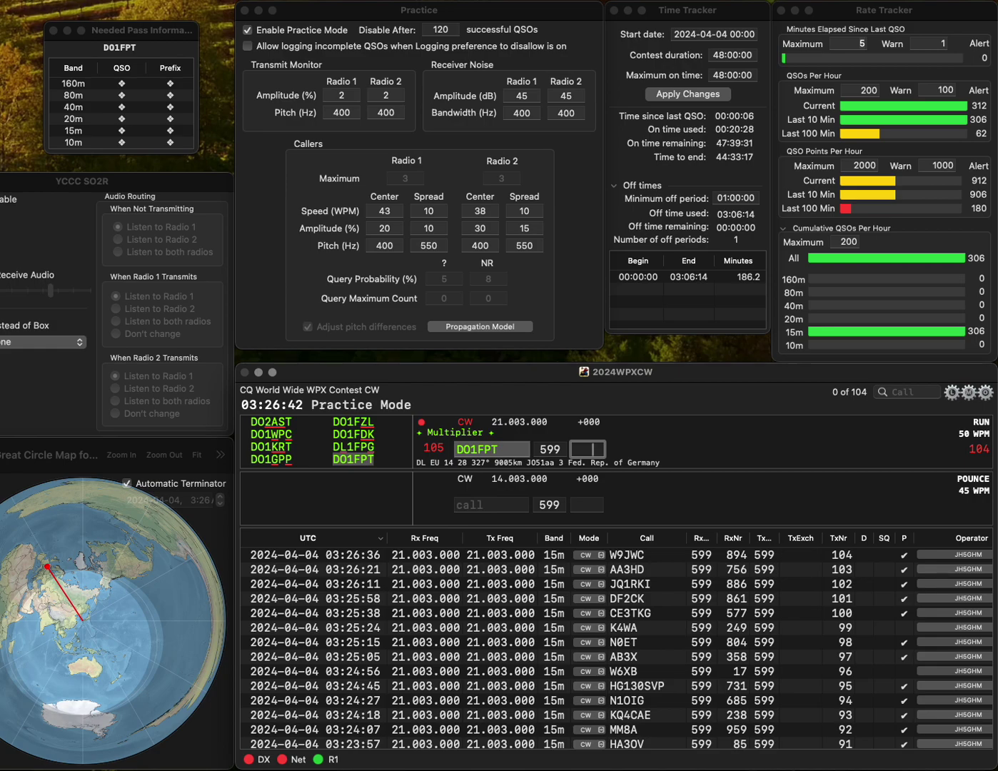
text(661)
key(Return)
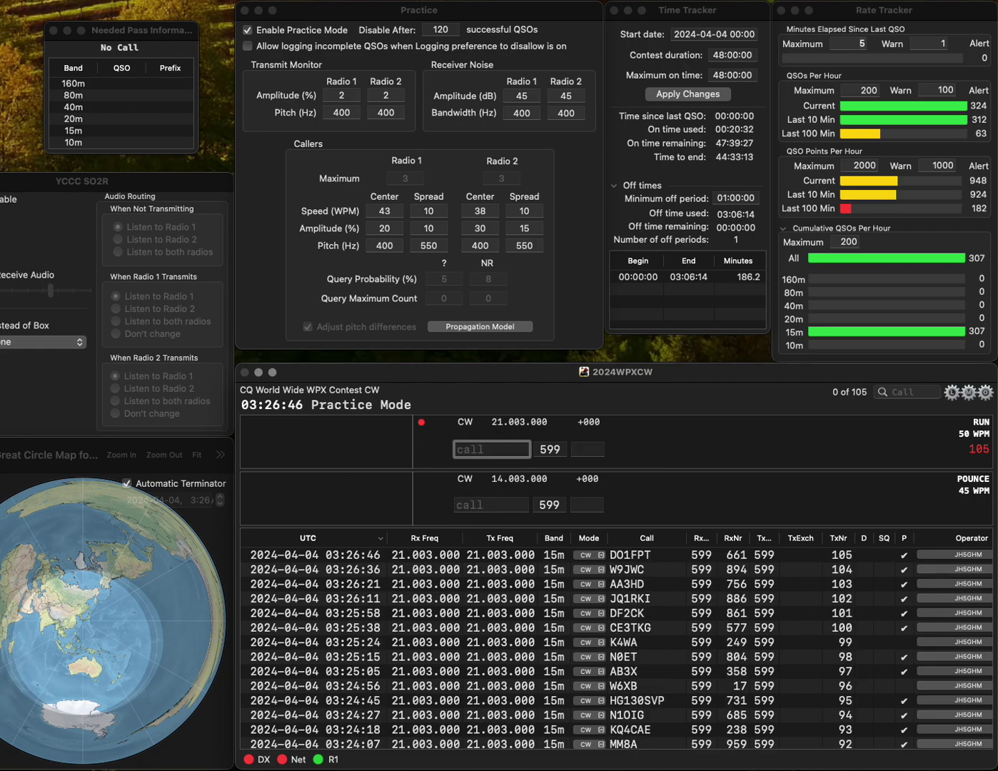
text(JK1)
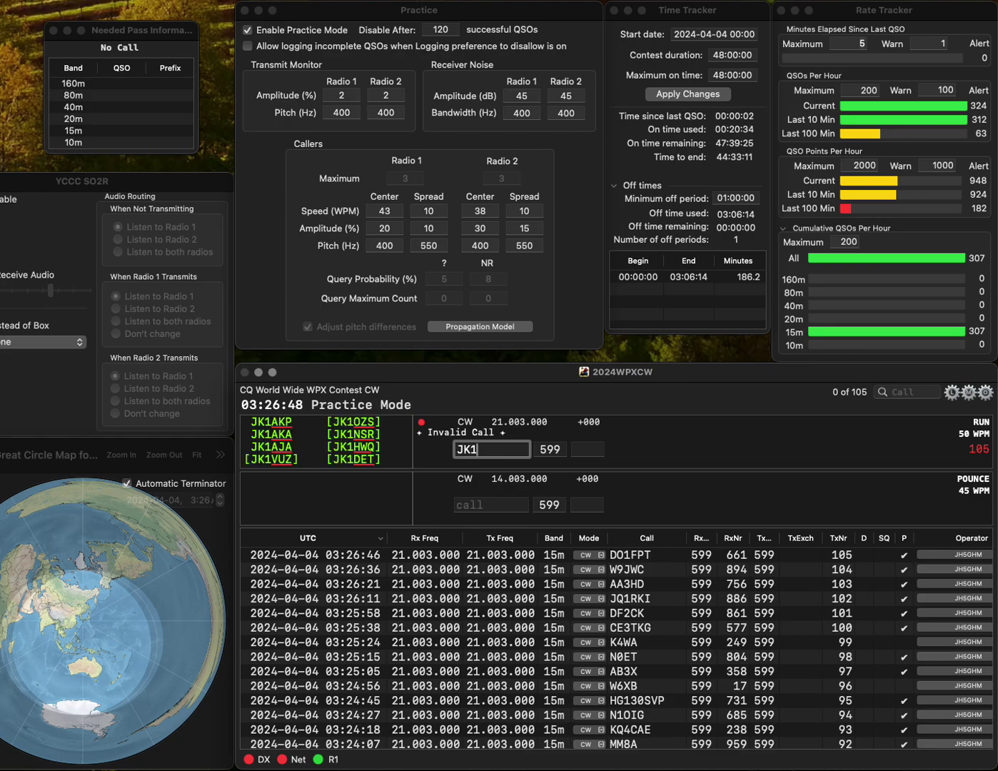
text(PQI)
key(Return)
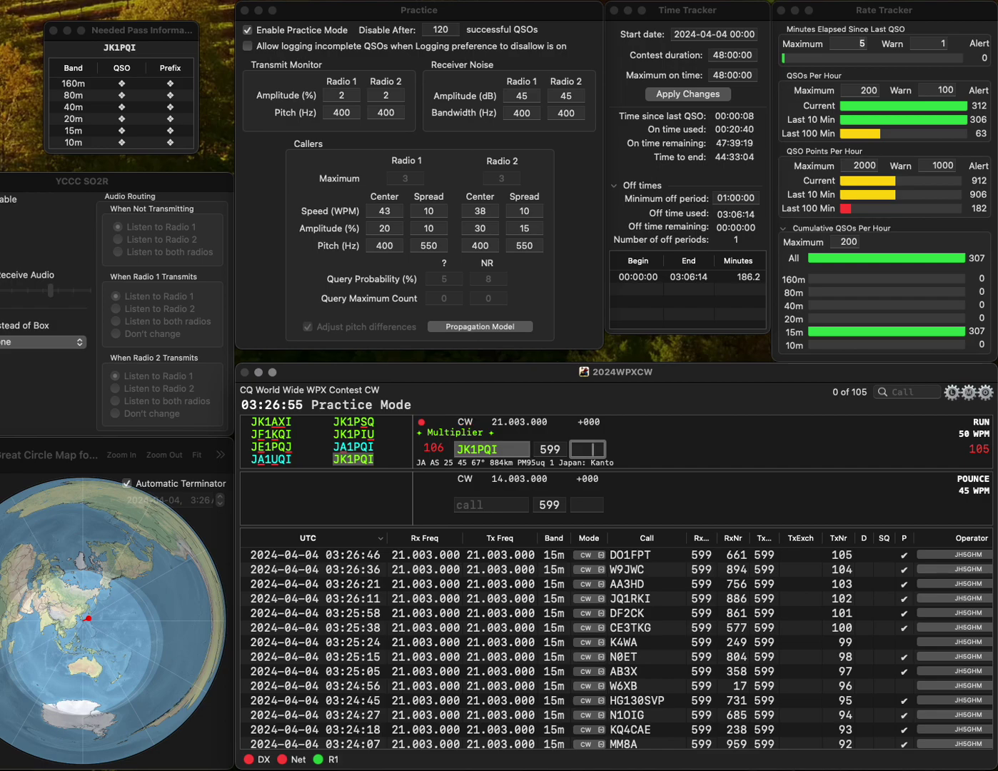
text(982)
key(Return)
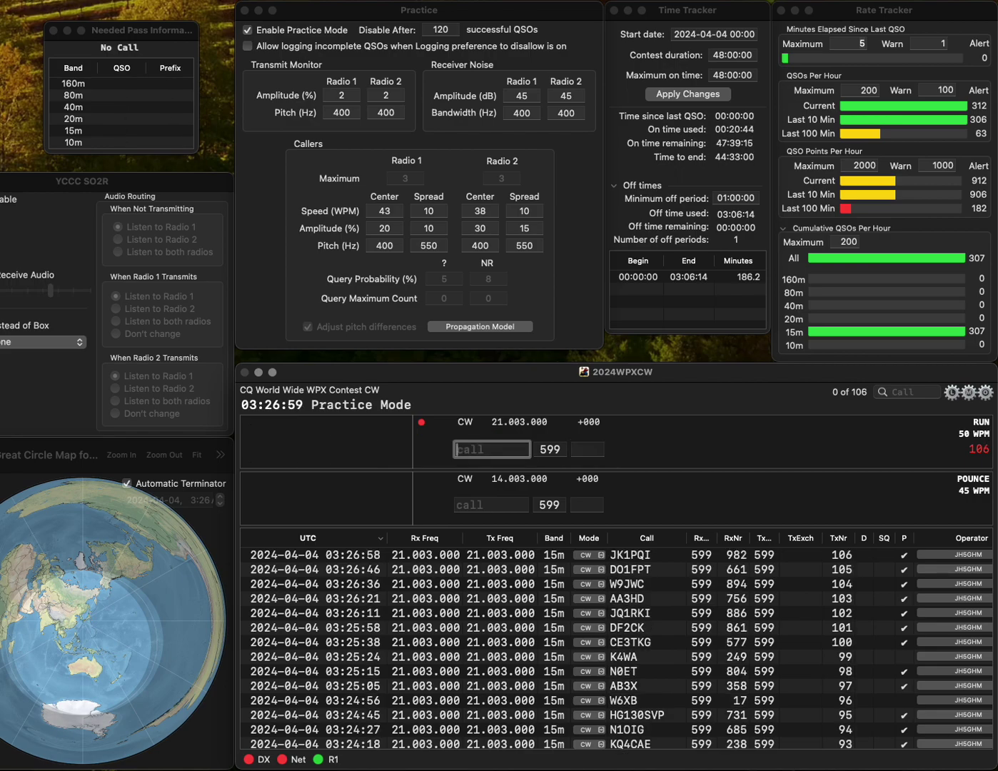
text(G0ORH)
key(Return)
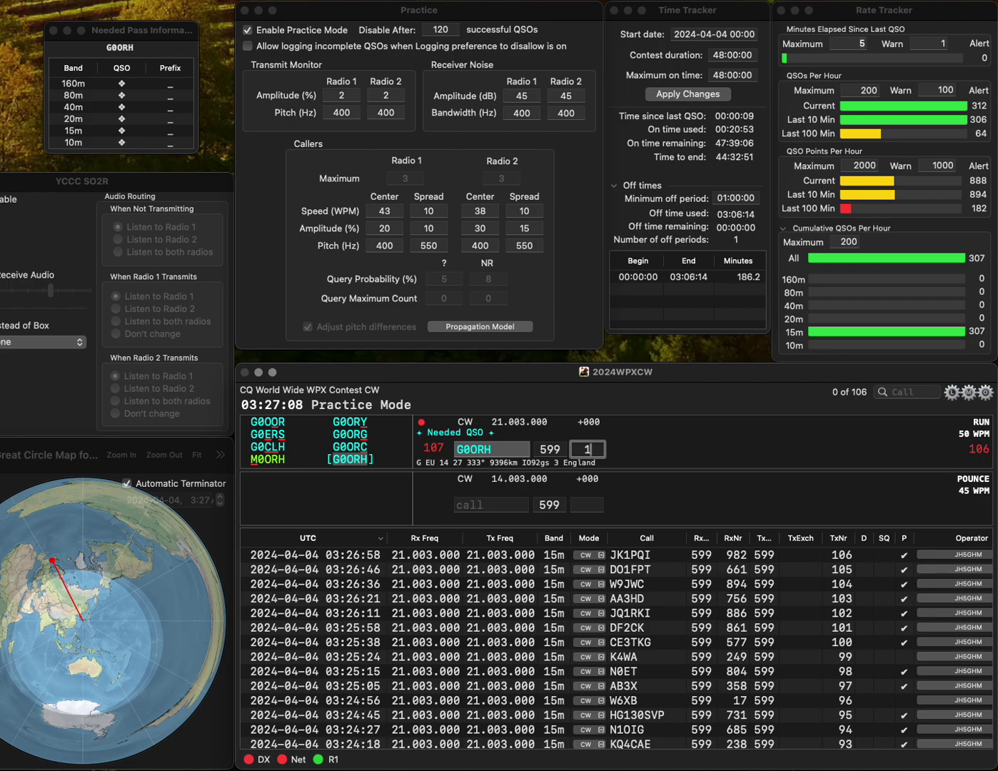
text(102)
key(Return)
text(G3KAF)
key(Return)
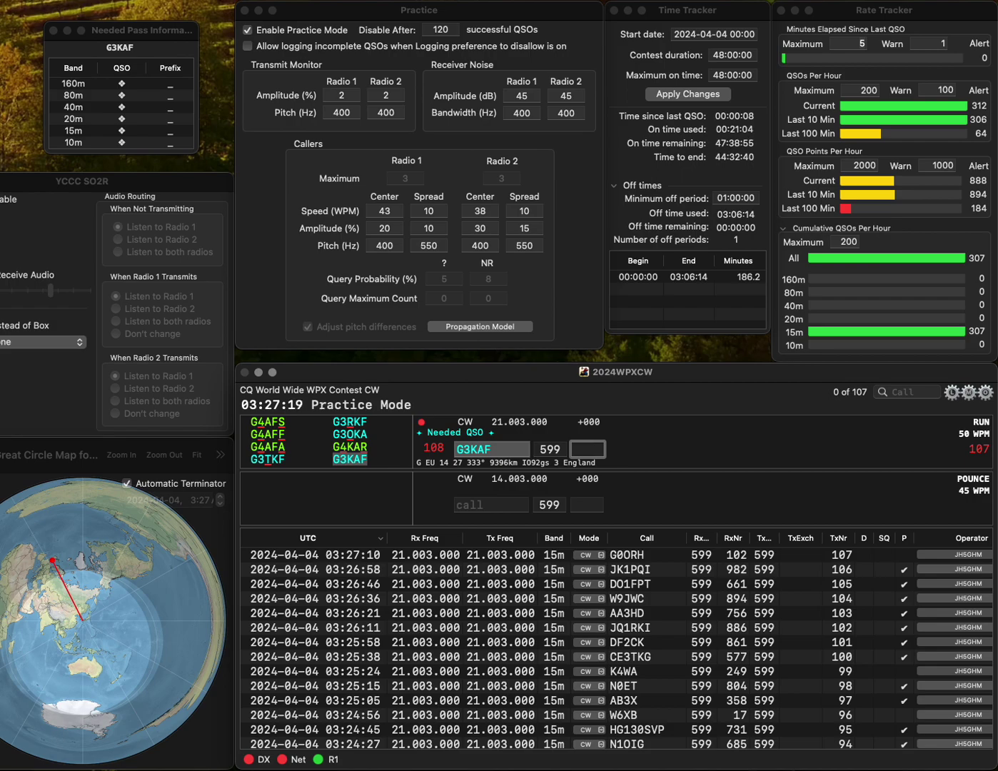
text(15)
key(Return)
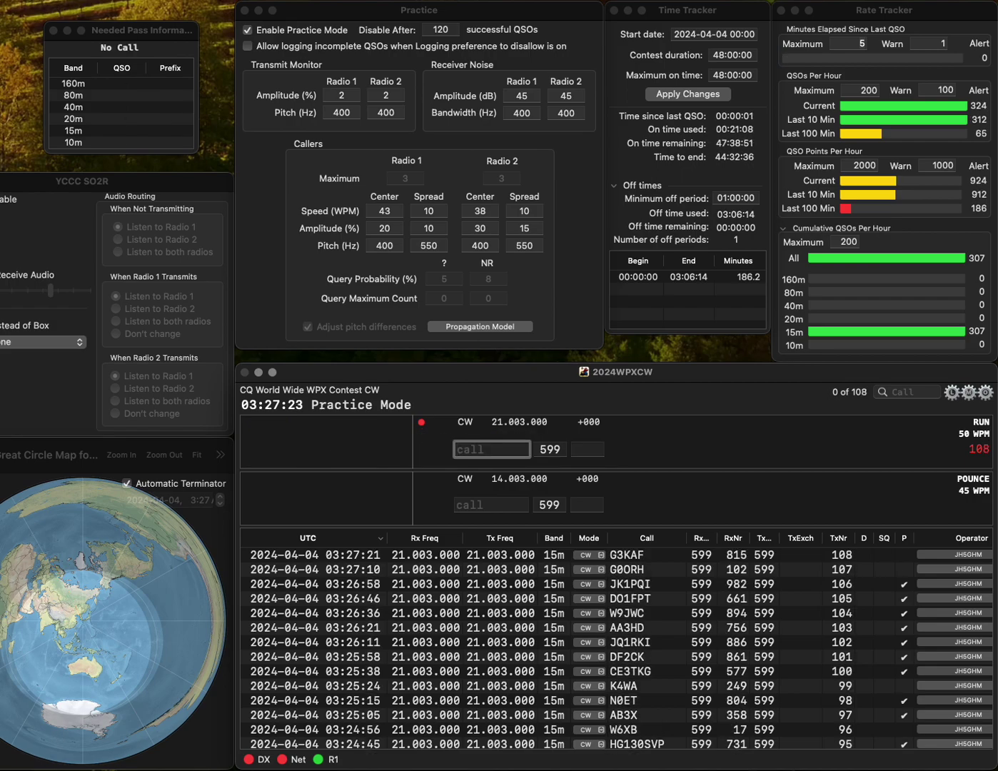
- Log a run contact with PI4HAL on 15 m, correcting the miscopied prefix, with received number 379
text(IPHA)
text(L)
click(463, 449)
key(BackSpace)
key(Right)
text(I)
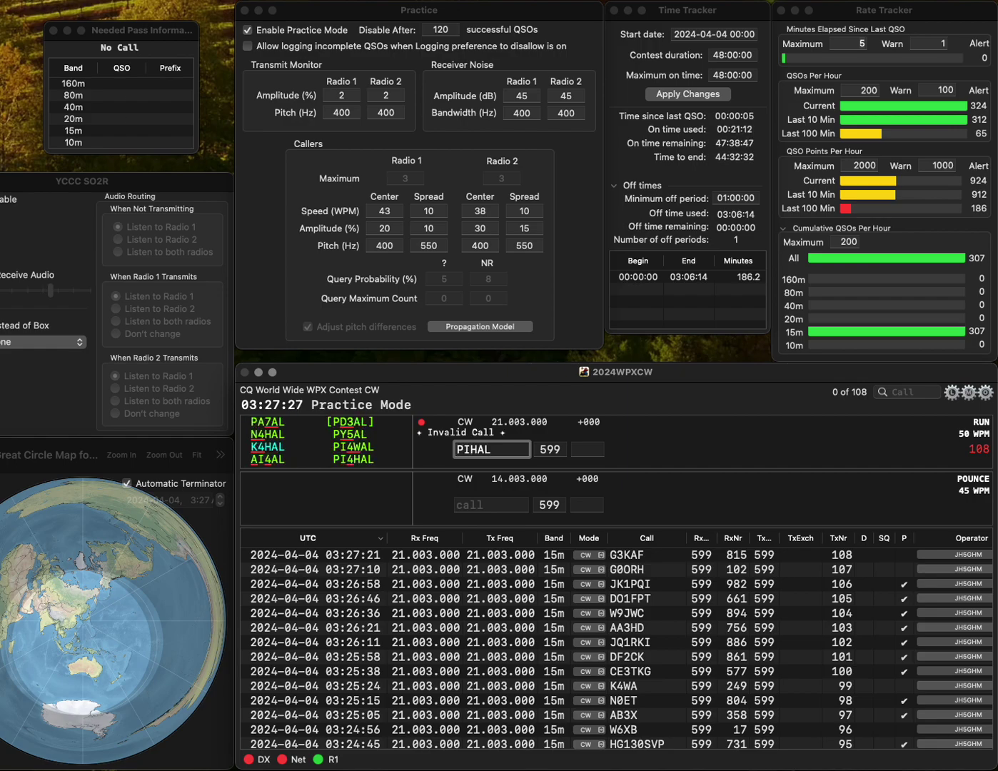
text(4)
key(space)
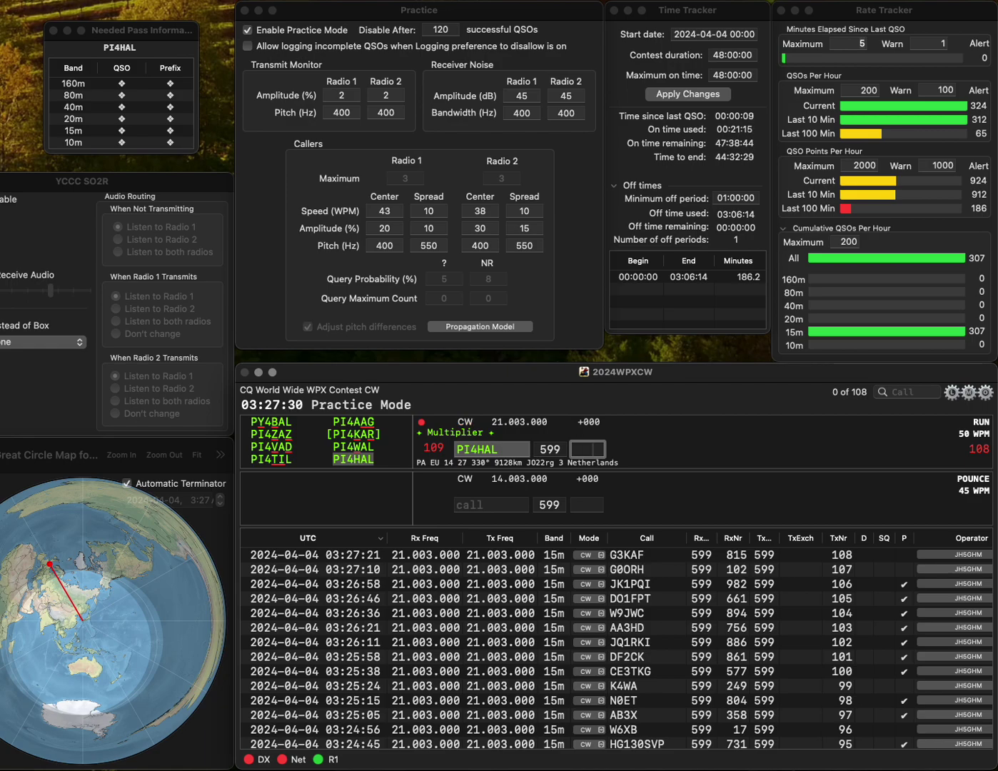
text(379)
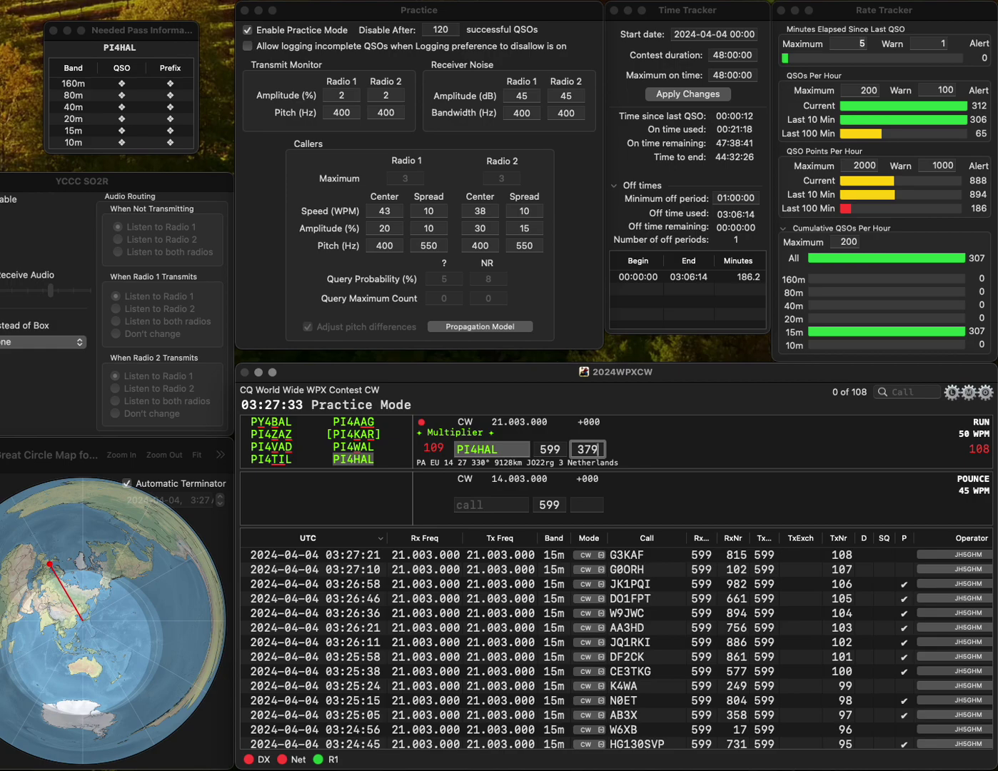
key(Return)
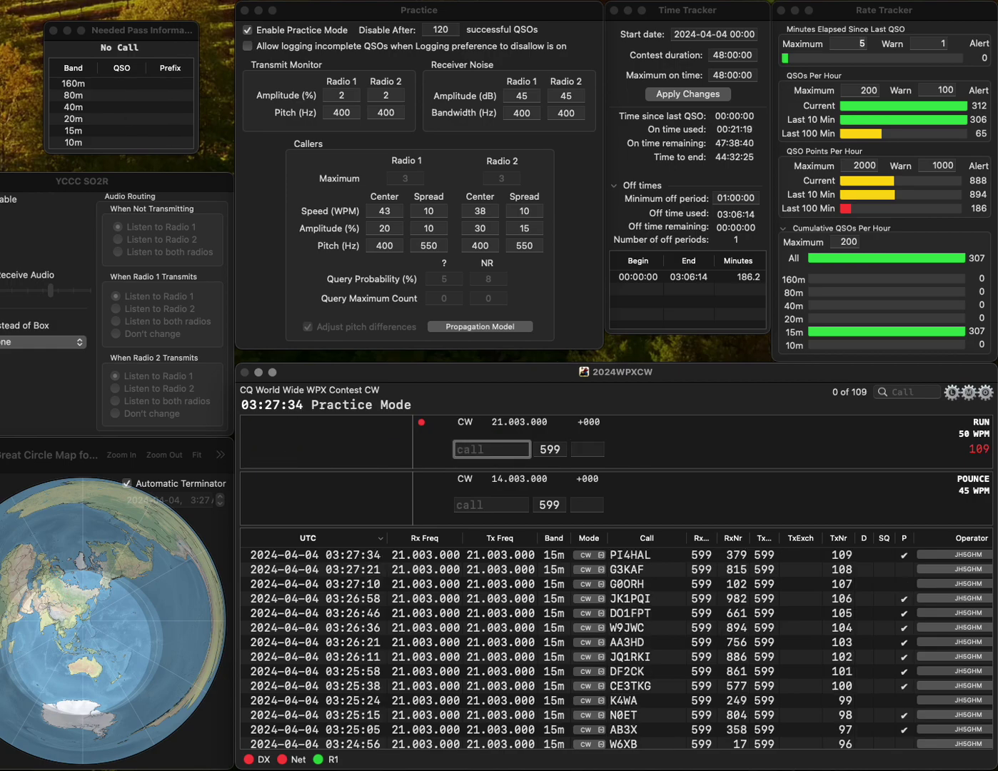
text(HB9DSY)
key(Return)
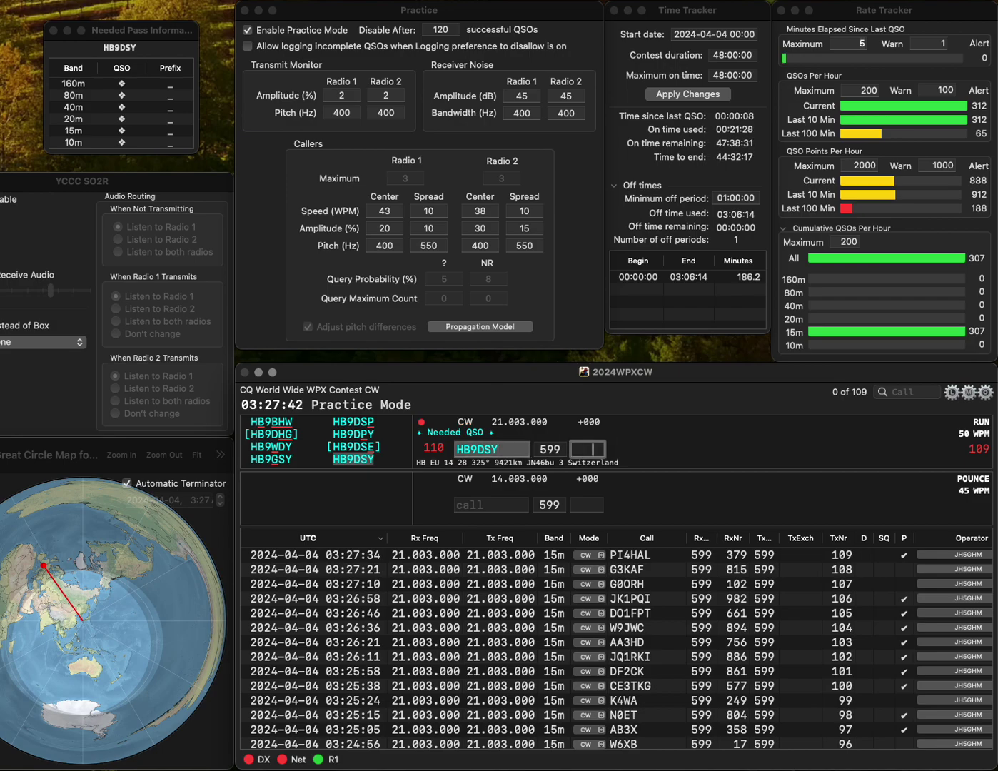
text(9)
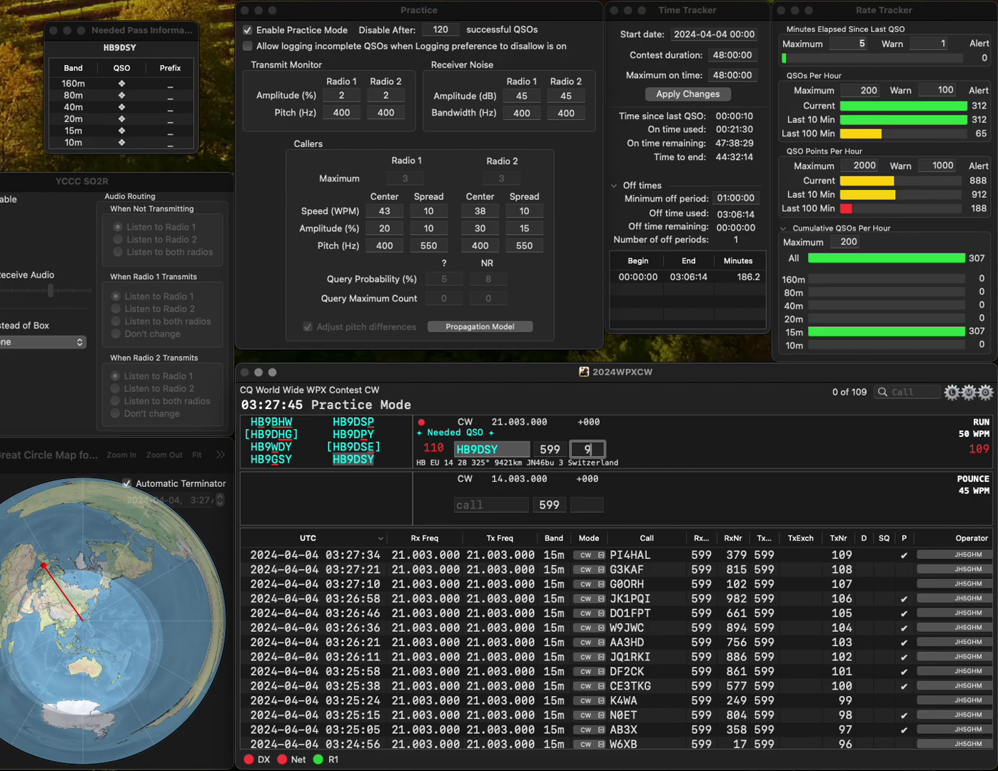
text(86)
key(Return)
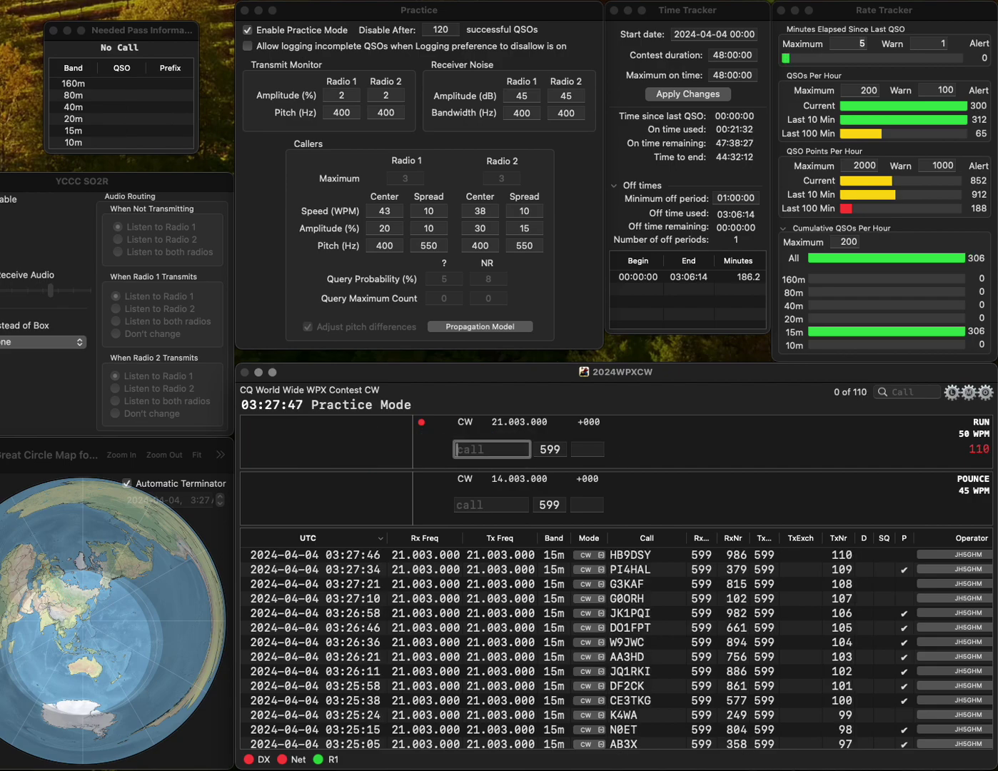
- Log a run contact with W1UJ on 15 m, with received number 240
text(W1UJ)
key(Return)
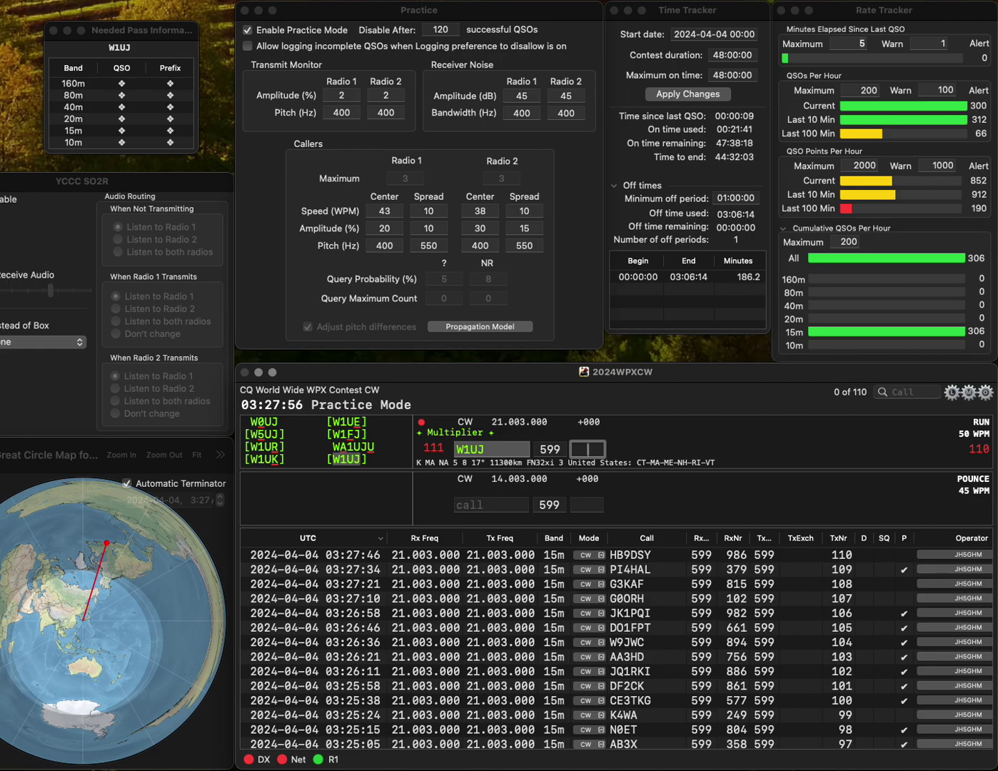
text(40)
key(Return)
- Log a run contact with IQ0HV on 15 m, with received number 792
text(IQ0HV)
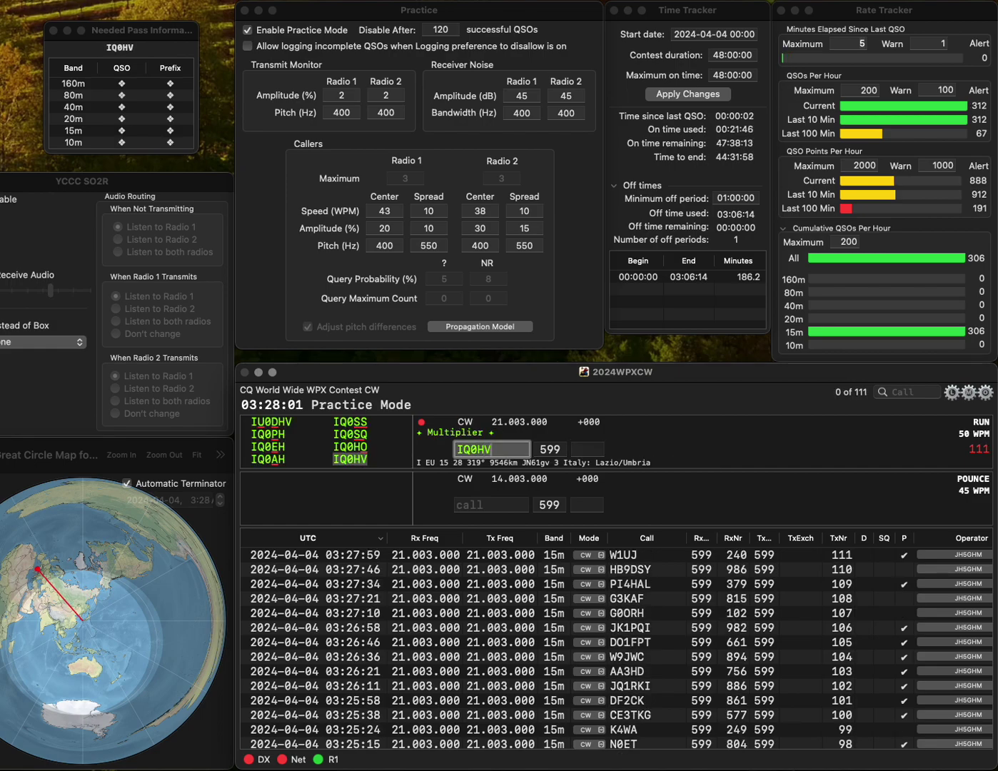
key(Return)
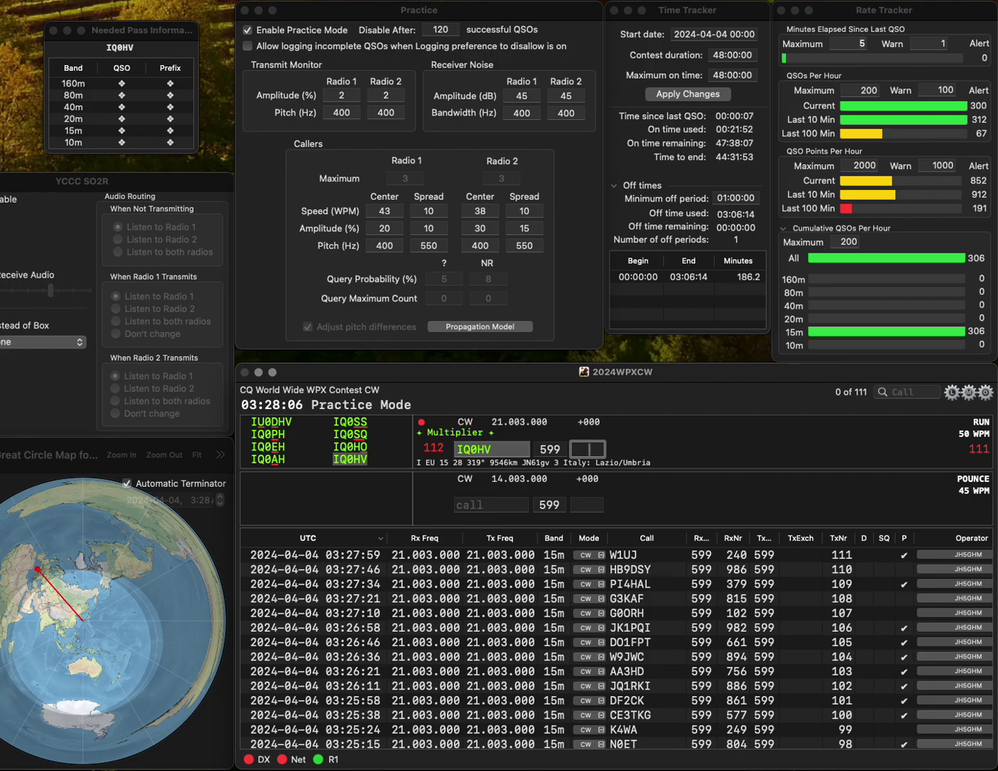
text(792)
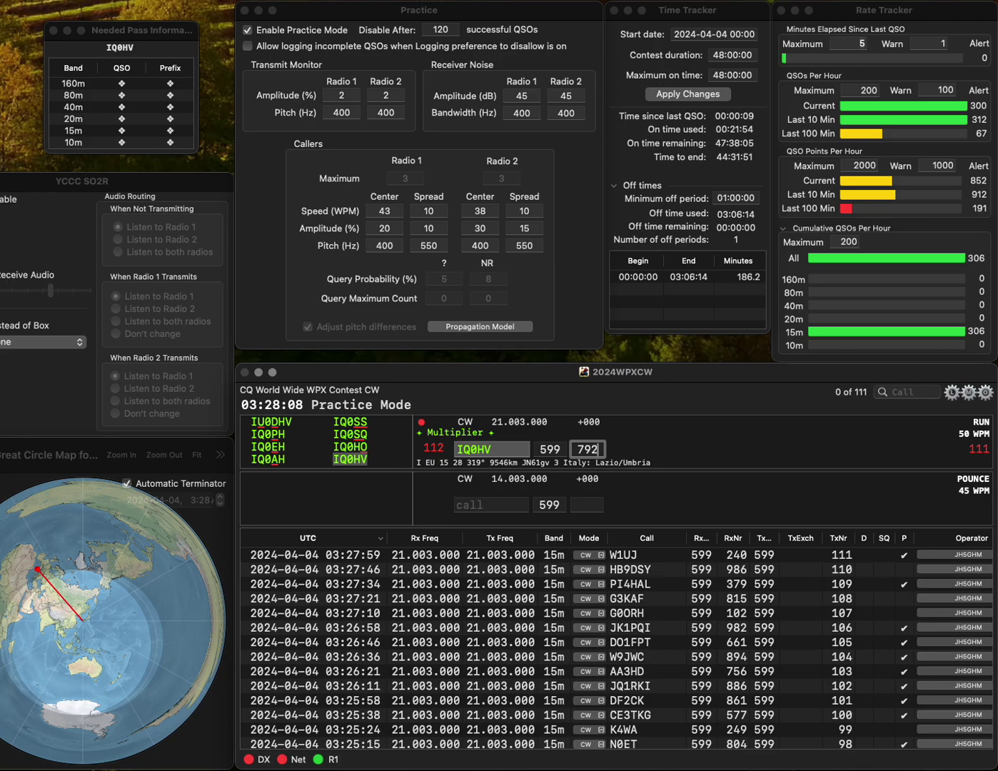
key(Return)
text(DM5)
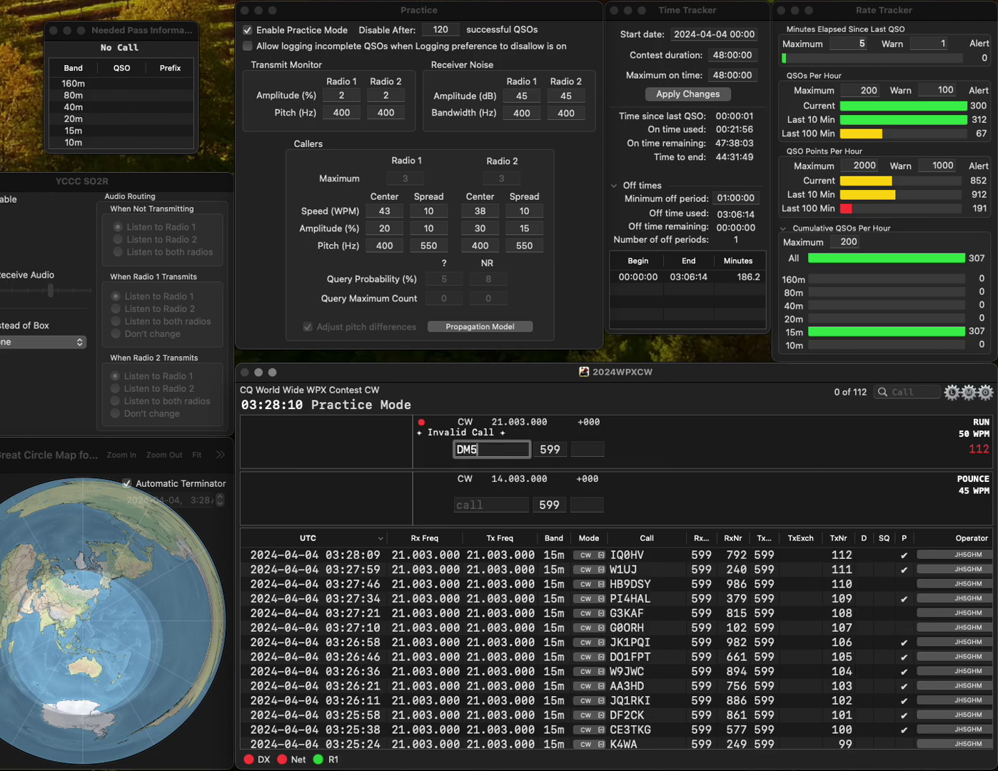
text(JBN)
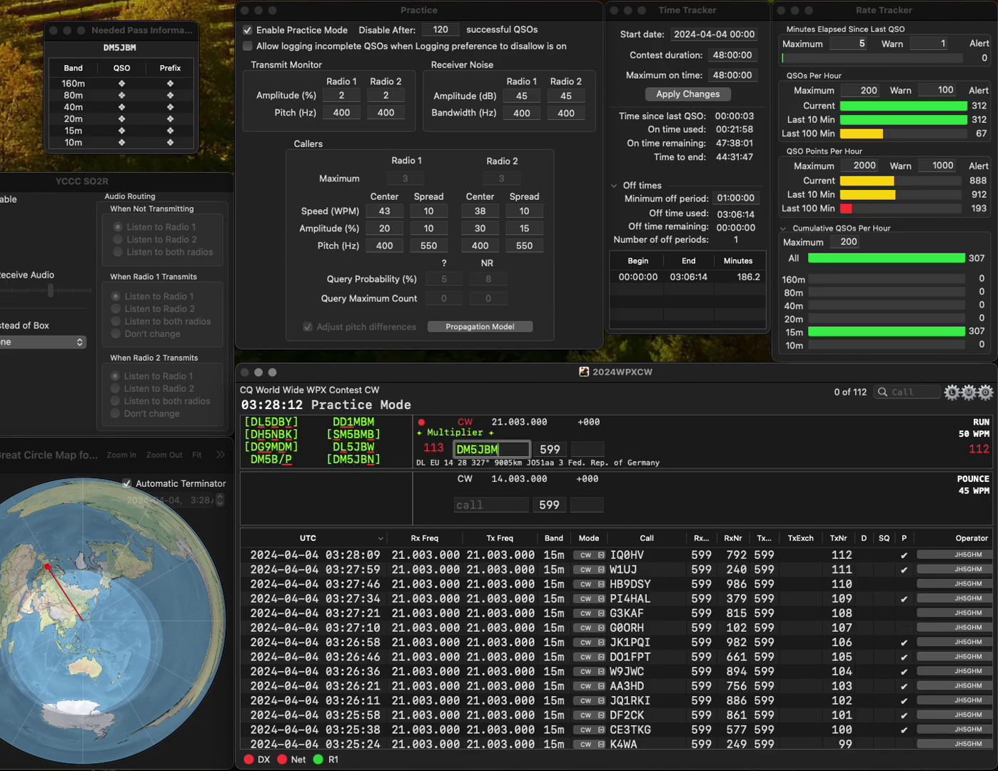
key(Return)
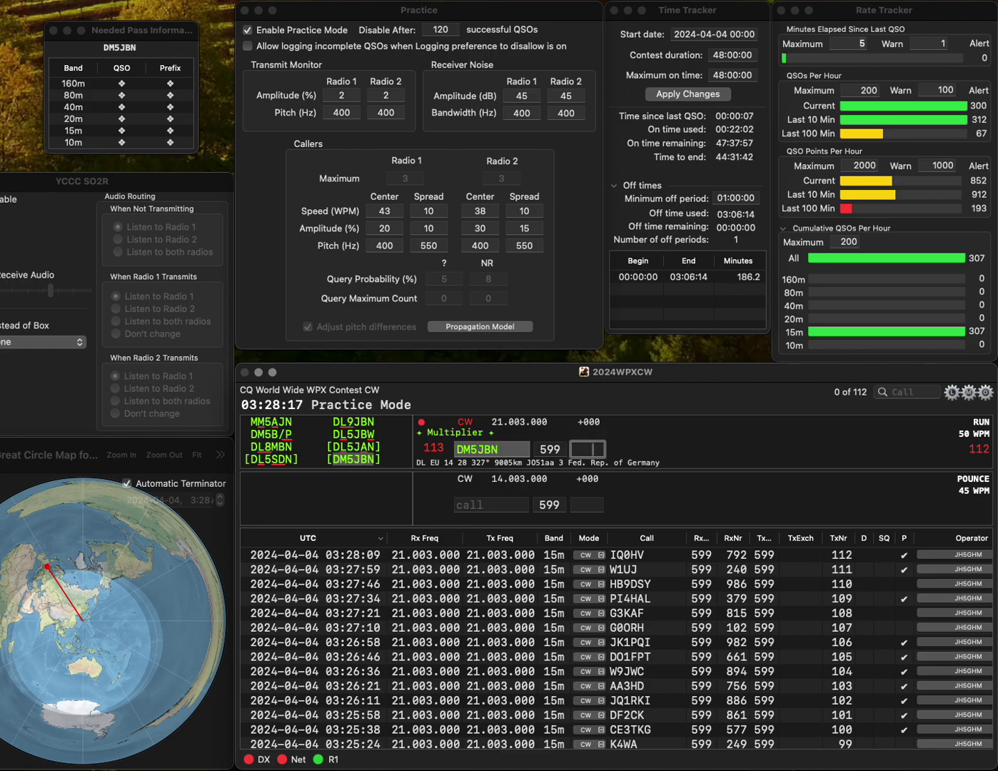
text(233)
key(Return)
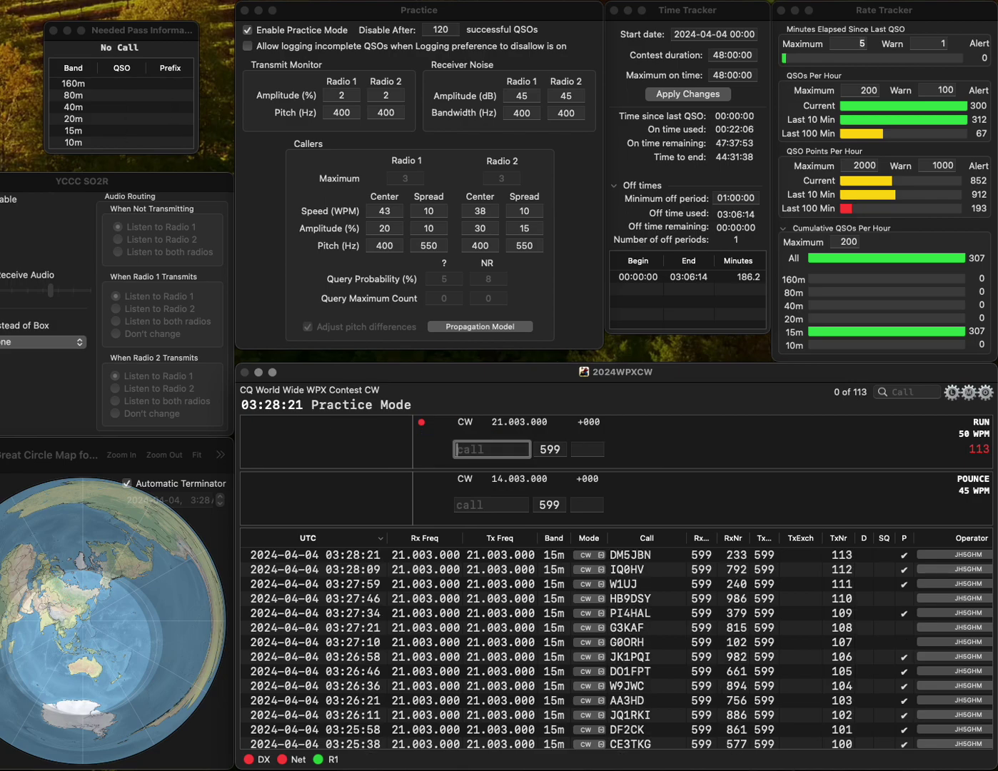
- Copy the next 15 m run caller, reworking the suffix after K1 until the call reads K1IIX
text(K1SEHI)
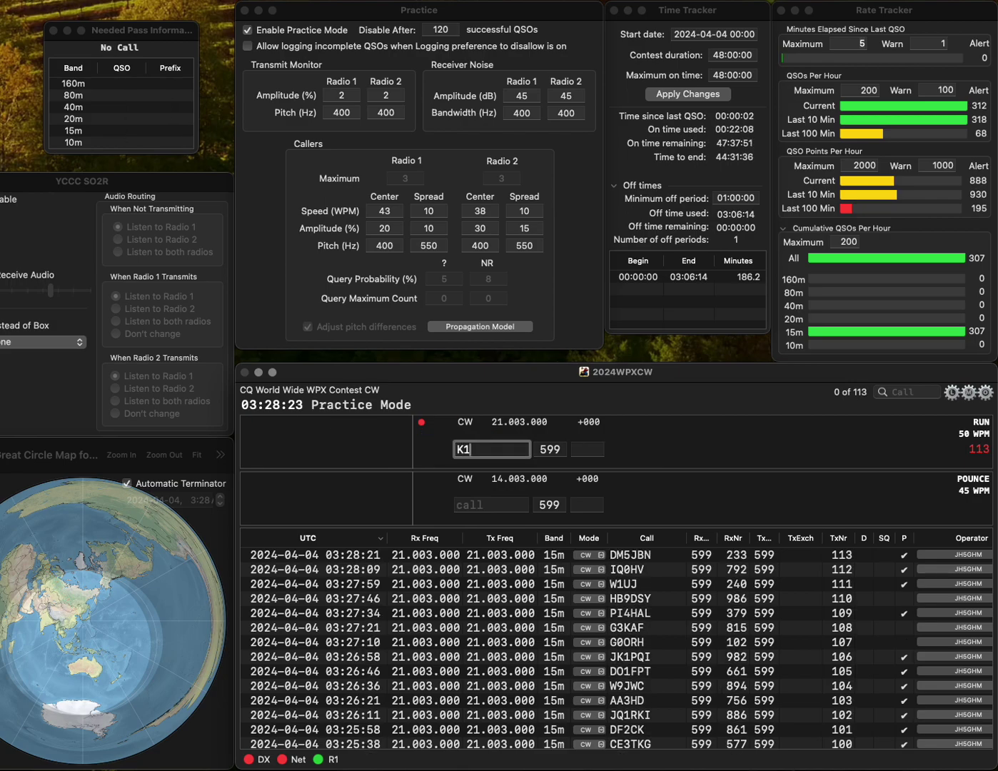
key(BackSpace)
key(BackSpace)
key(BackSpace)
text(I)
key(Return)
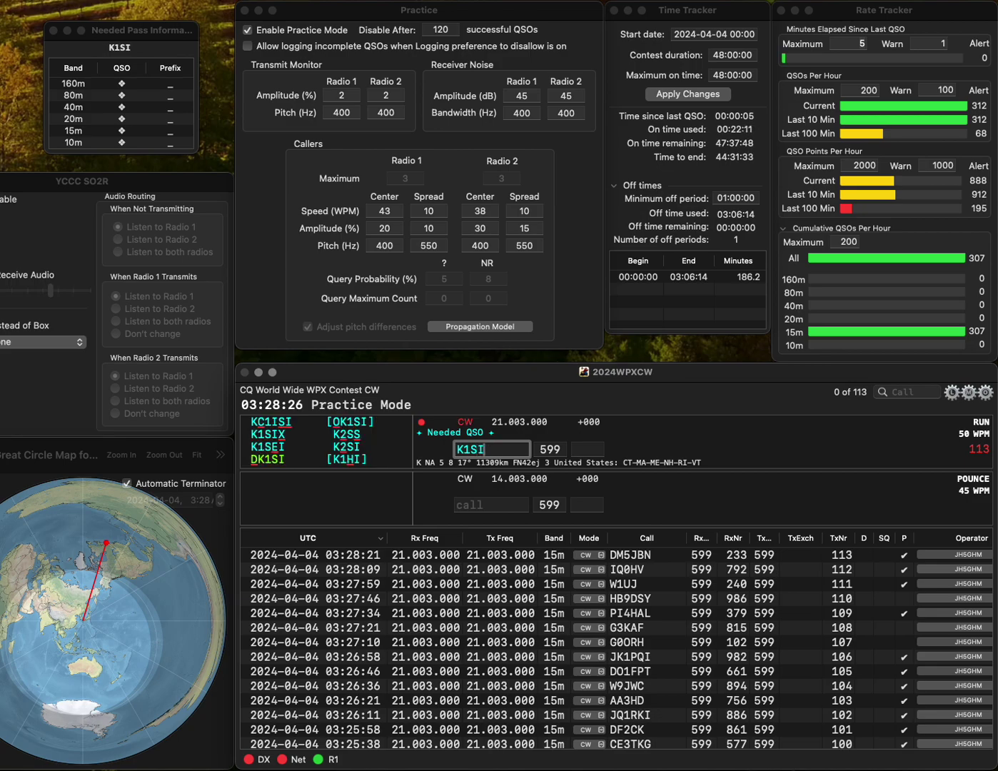
key(BackSpace)
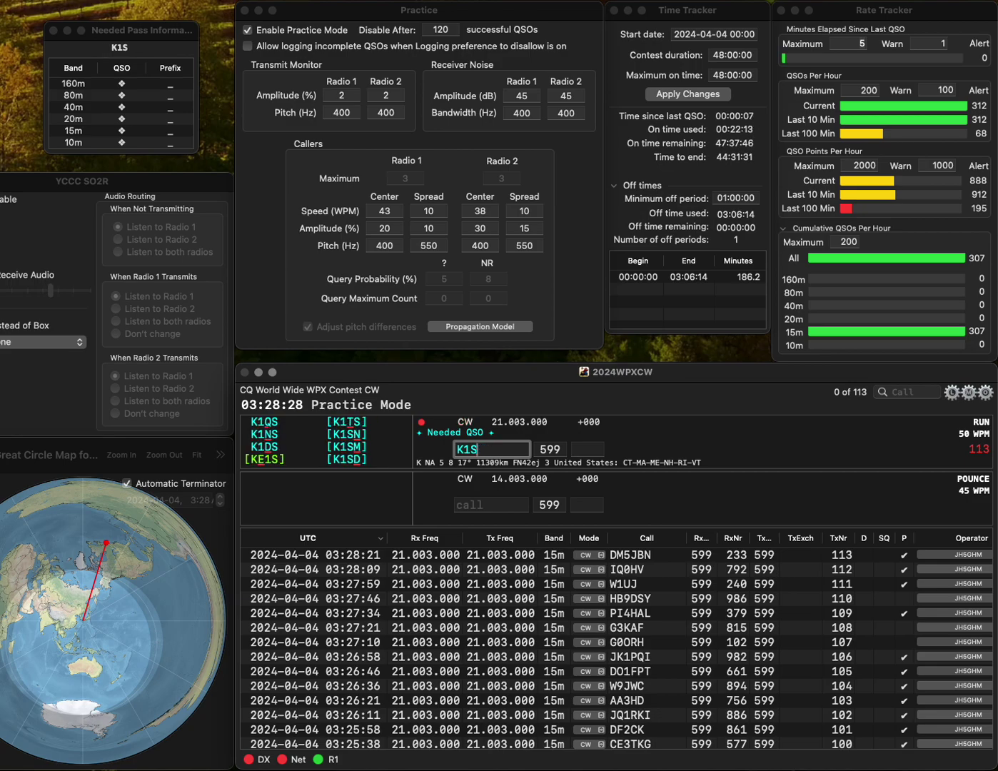
key(BackSpace)
text(IIX)
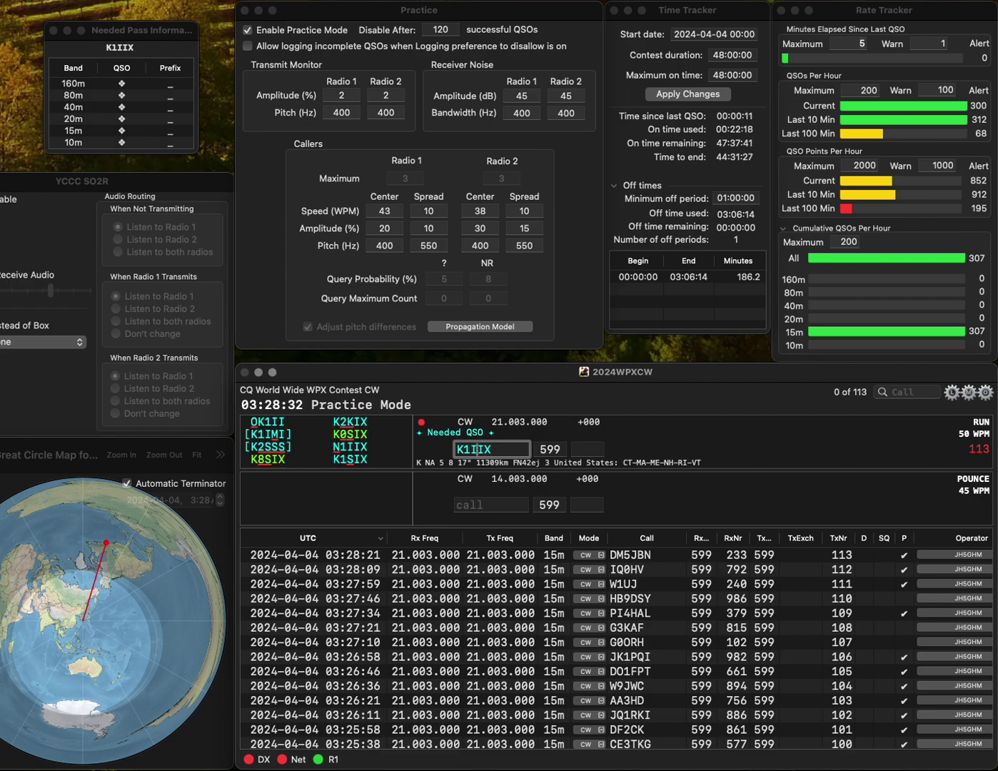
click(477, 450)
key(Delete)
text(S)
key(Return)
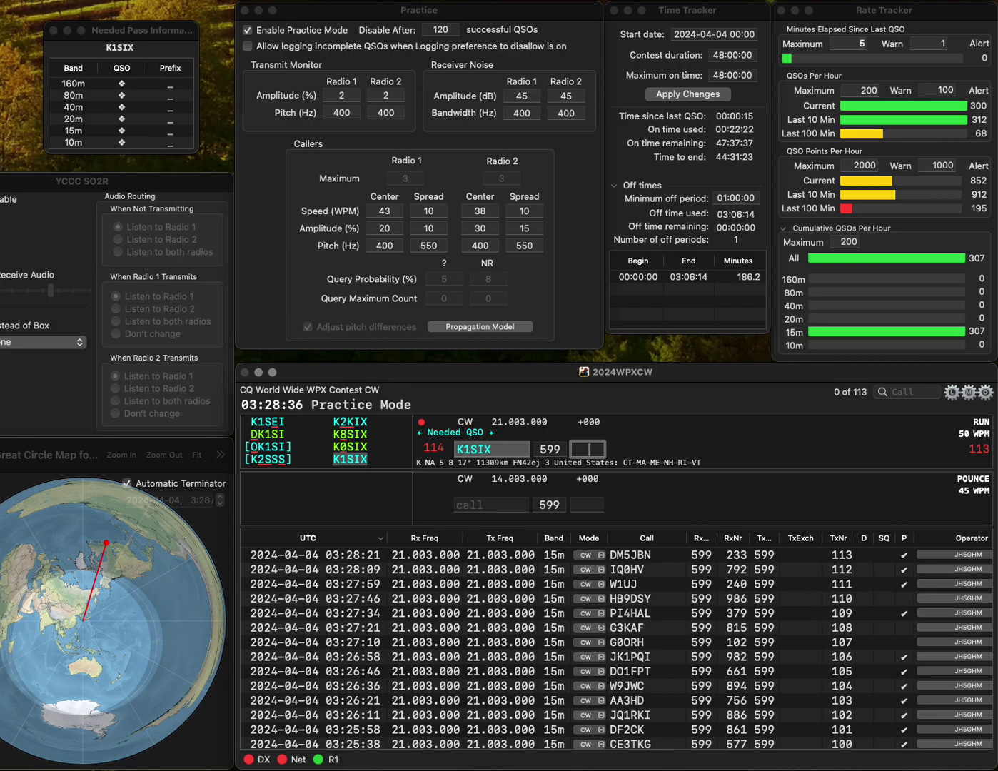
text(990)
key(Return)
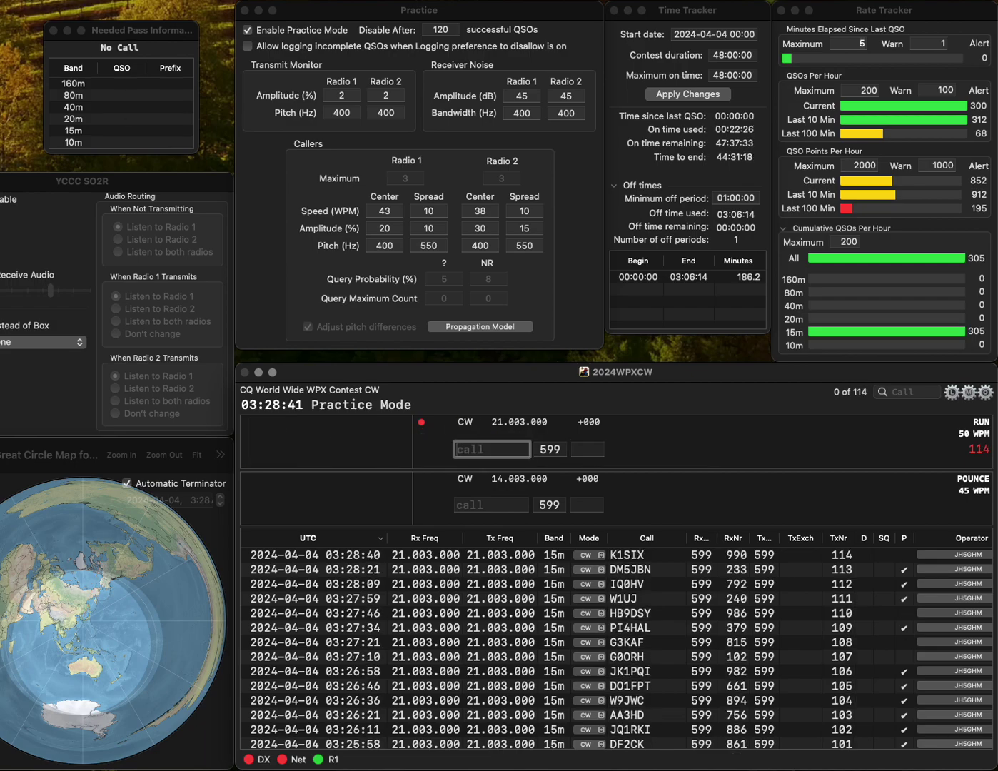
text(SP3J)
key(space)
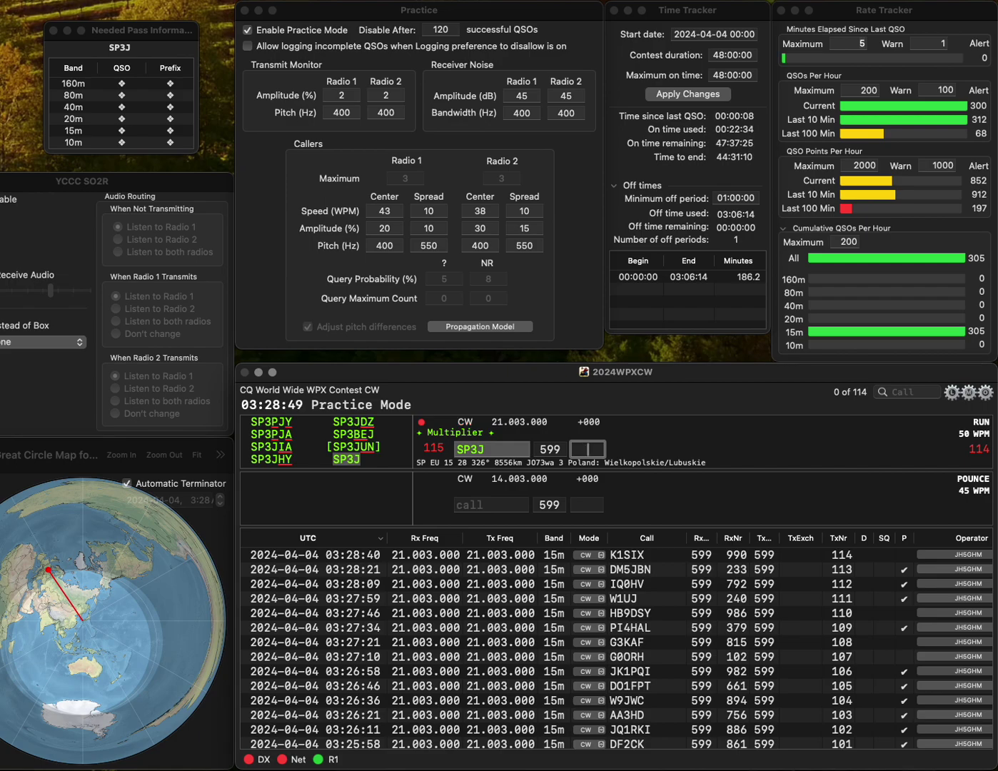
text(433)
key(Return)
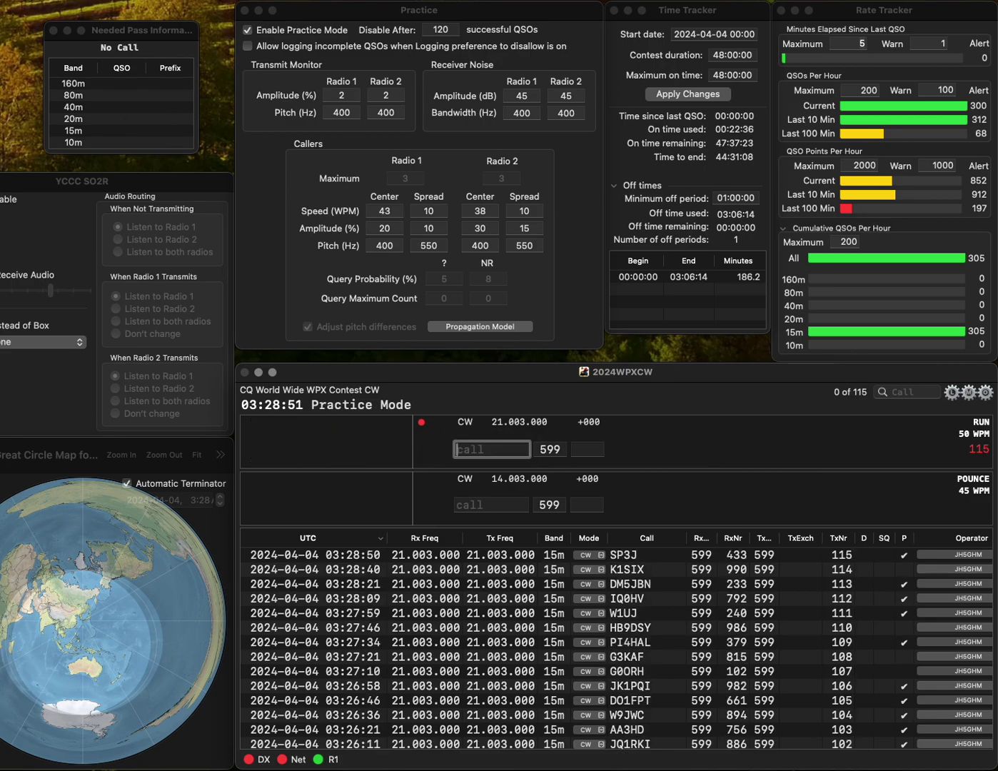
text(PT8DX)
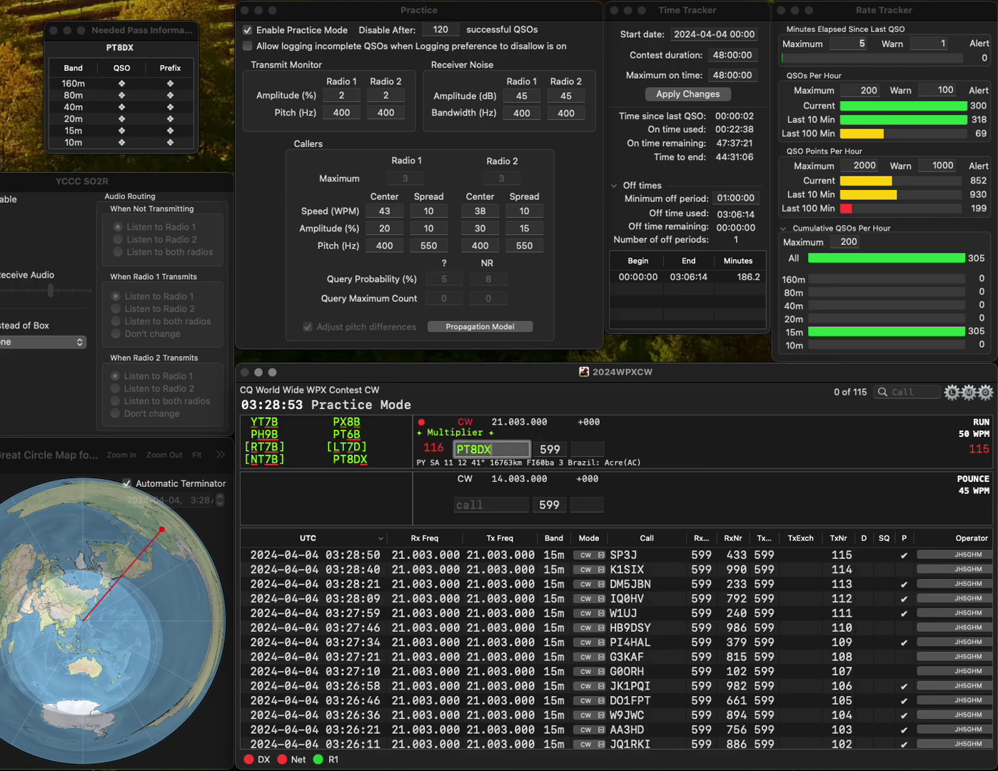
key(Return)
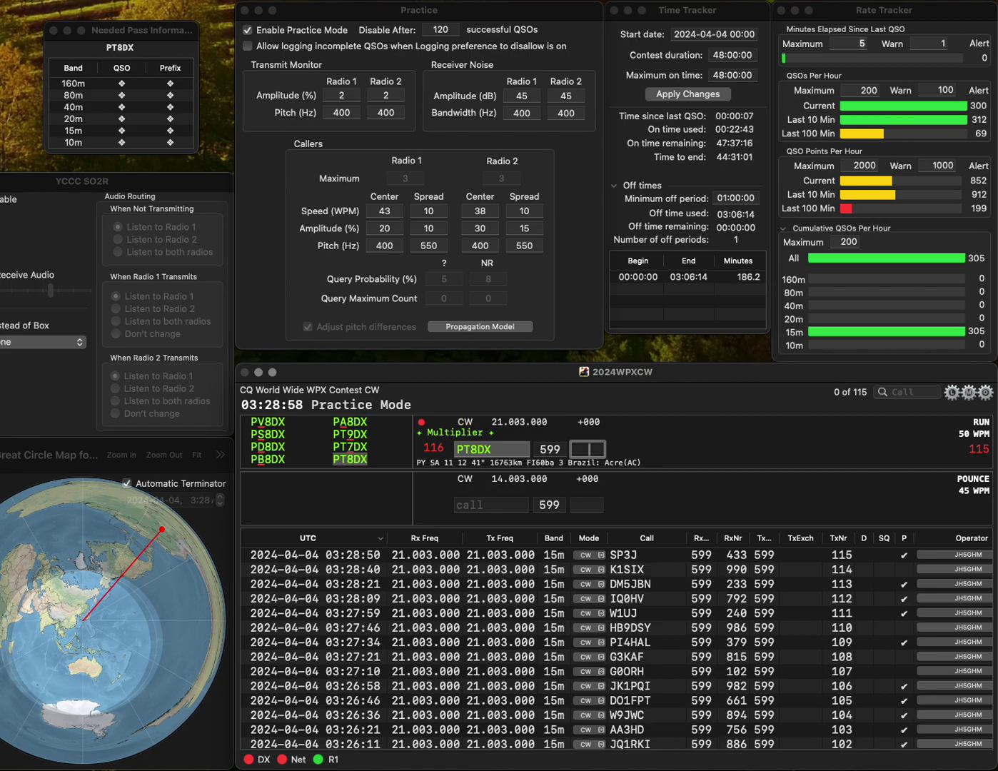
key(shift+Tab)
key(Left)
key(Left)
key(BackSpace)
text(9)
key(Tab)
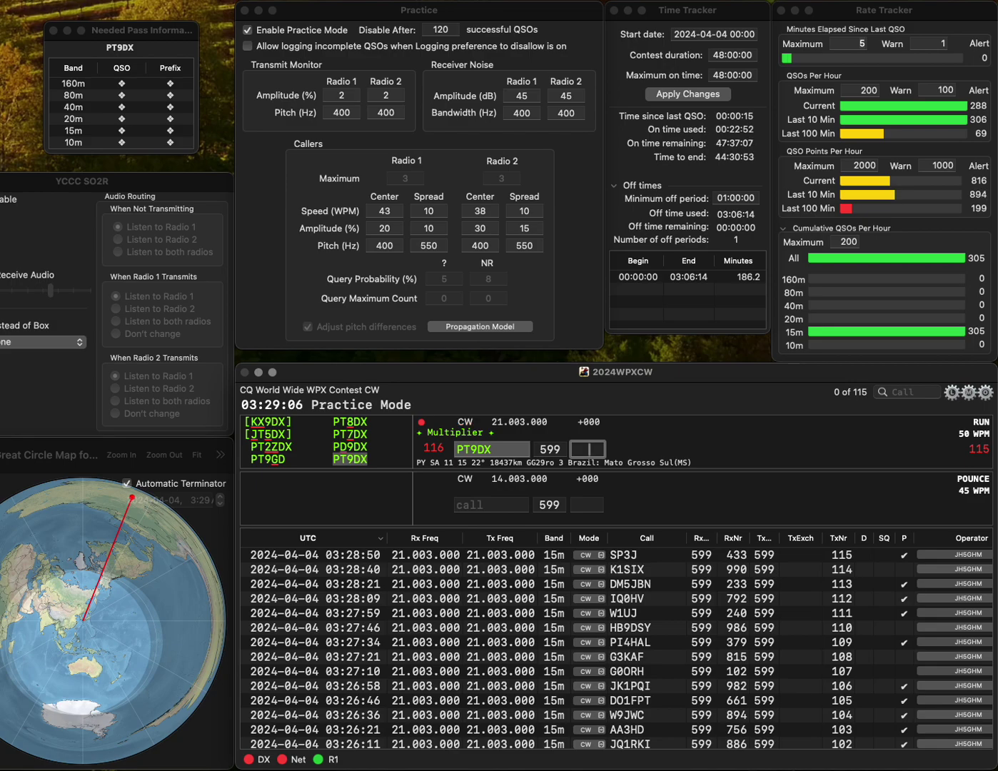
text(8)
key(Return)
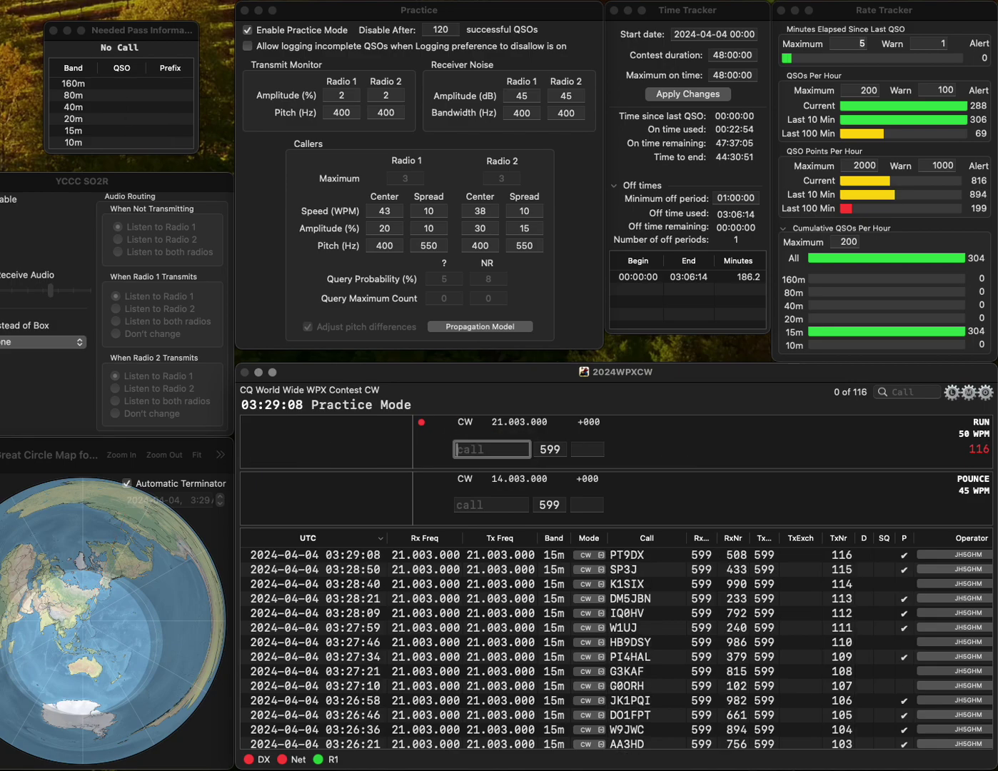
text(JH8)
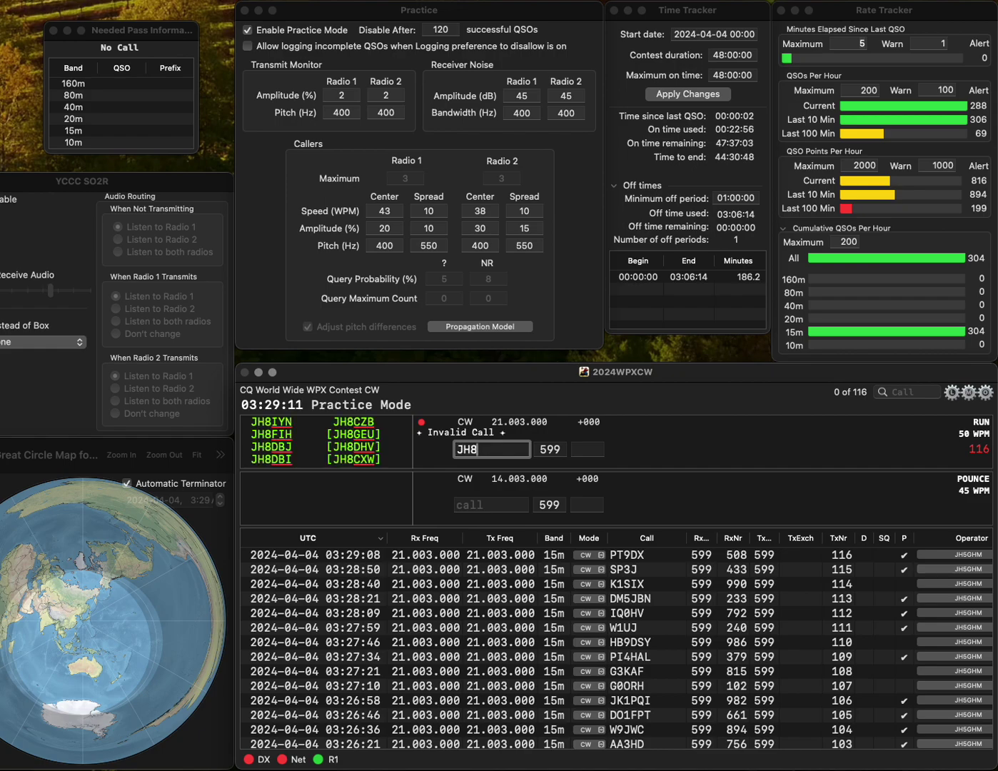
text(JYV)
key(Return)
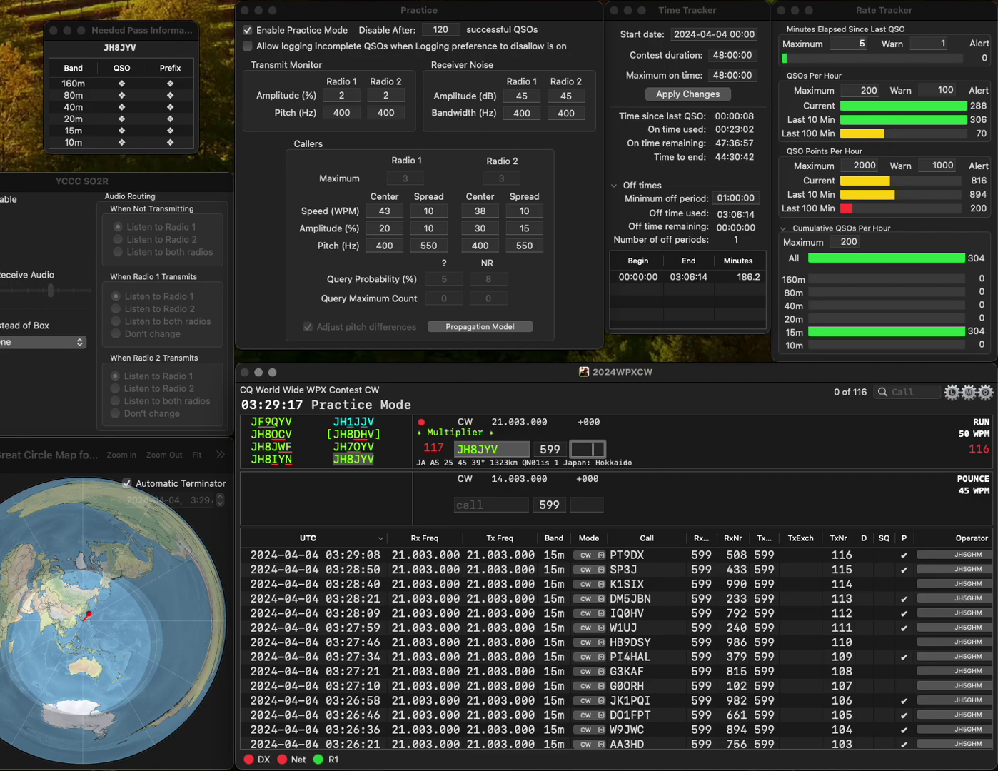
text(315)
key(Return)
text(K)
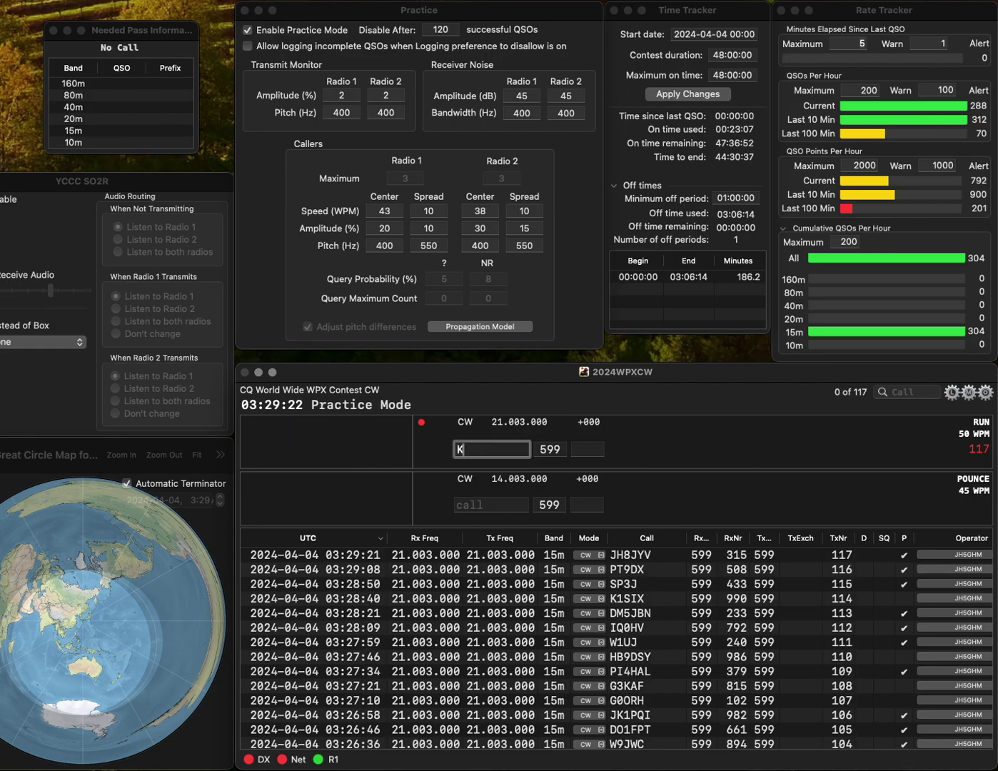
key(BackSpace)
text(C)
text(1SI)
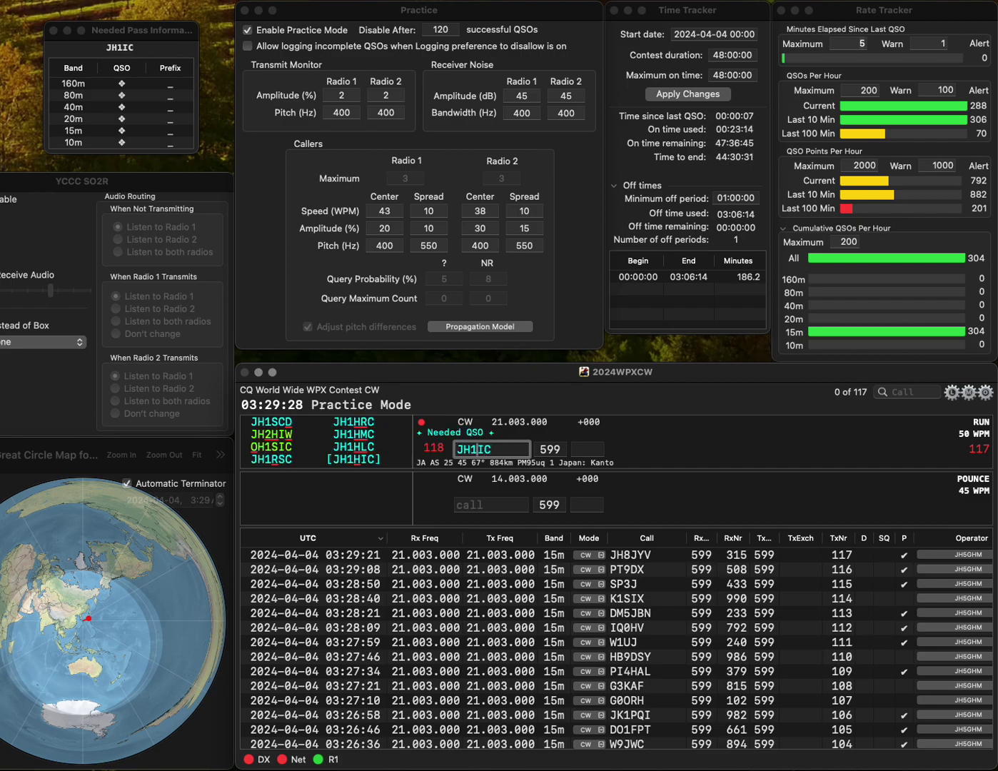
key(Up)
key(space)
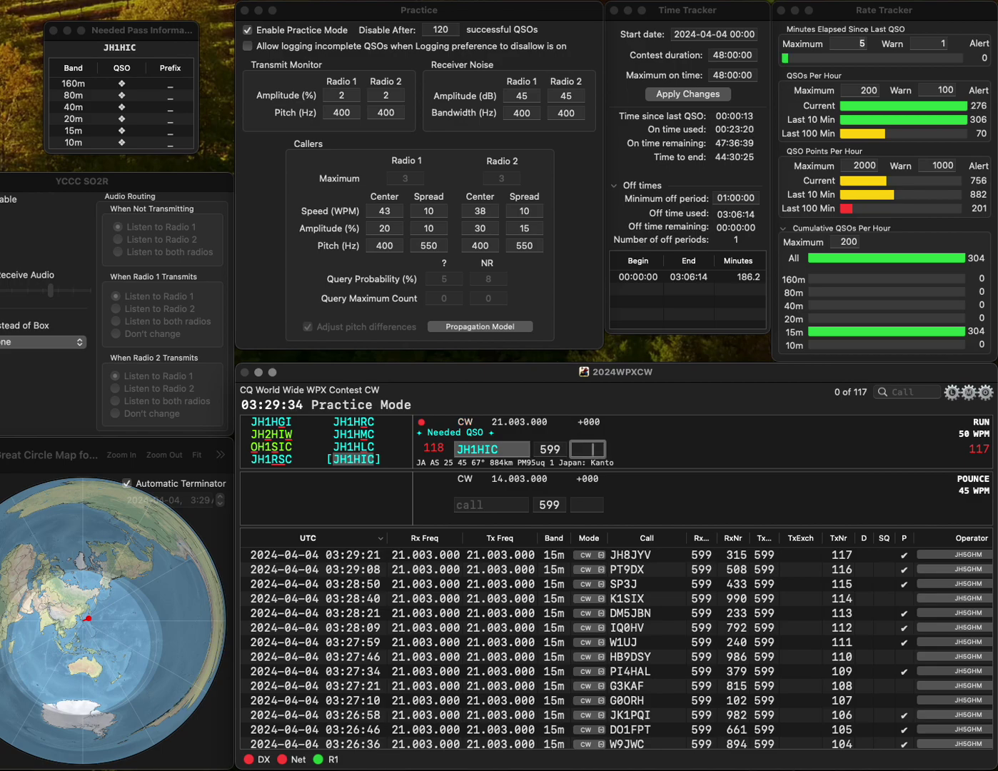
text(59)
key(Return)
text(KK)
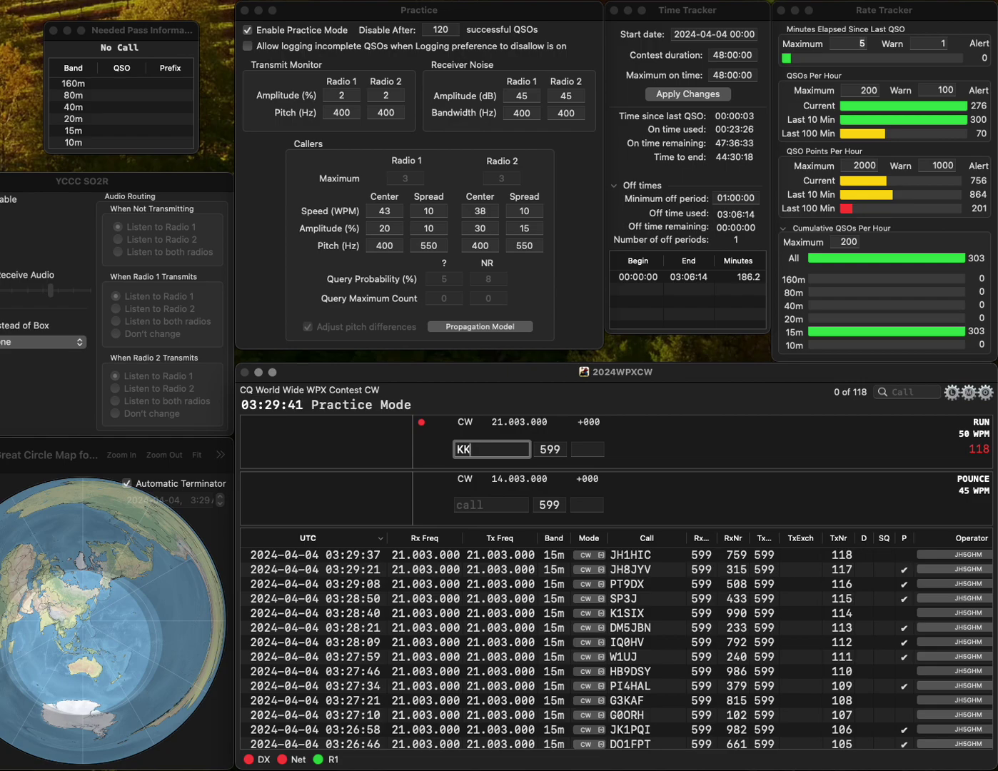
text(WR)
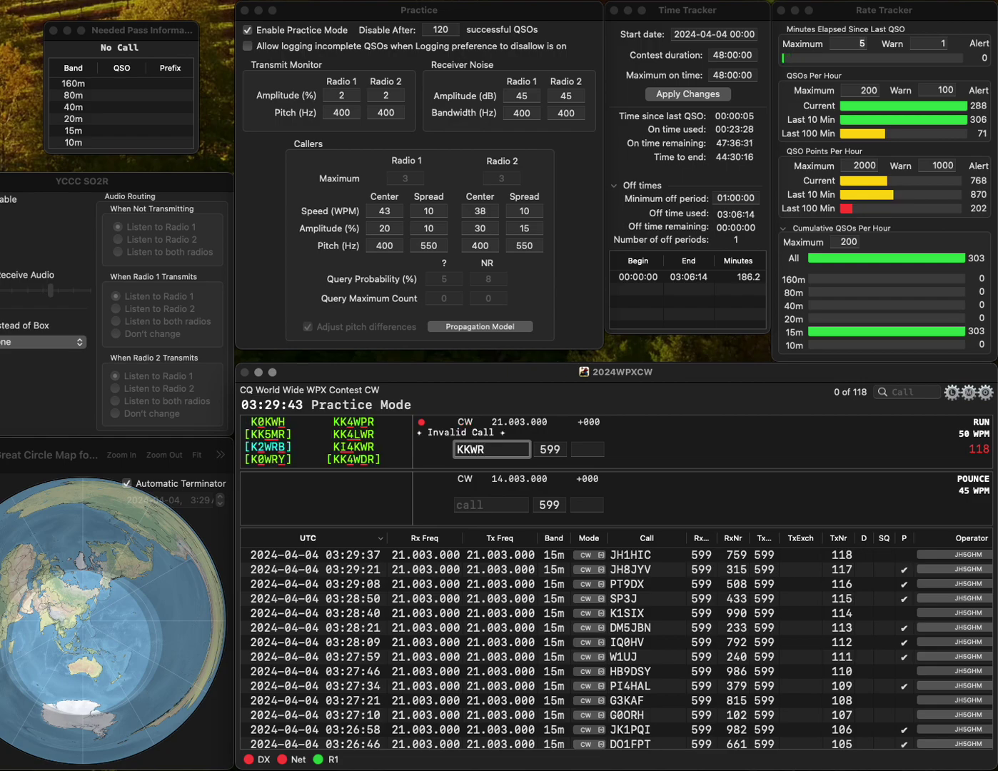
text(3F)
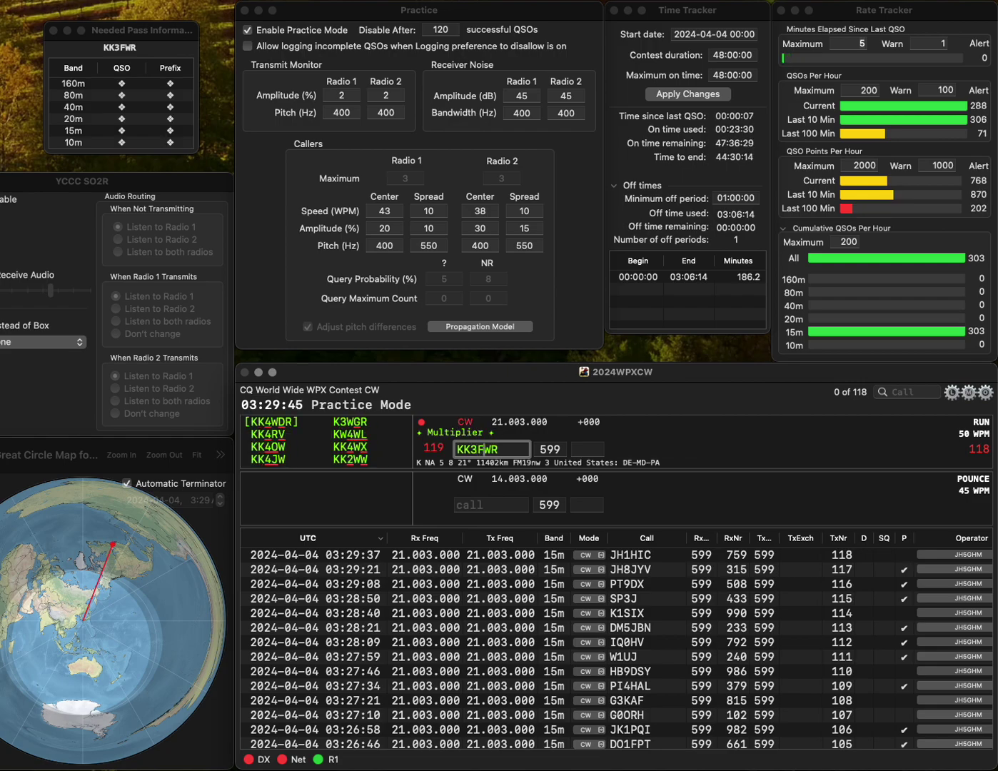
key(Delete)
key(Delete)
key(Return)
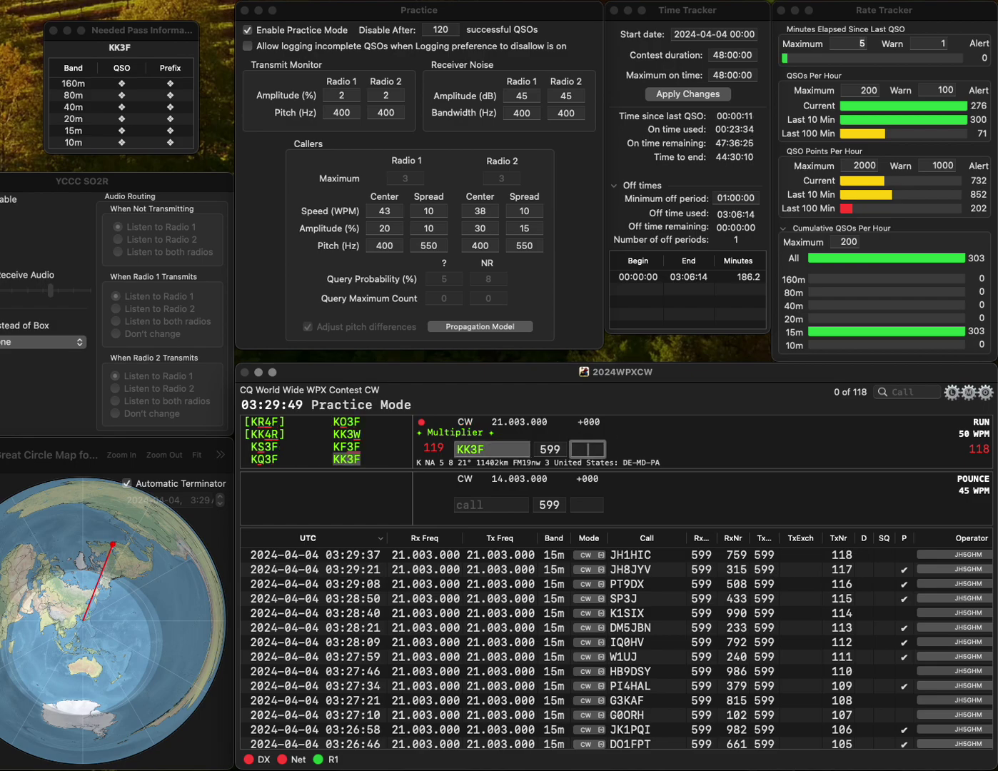
text(527)
key(Return)
text(F5OQL)
key(Return)
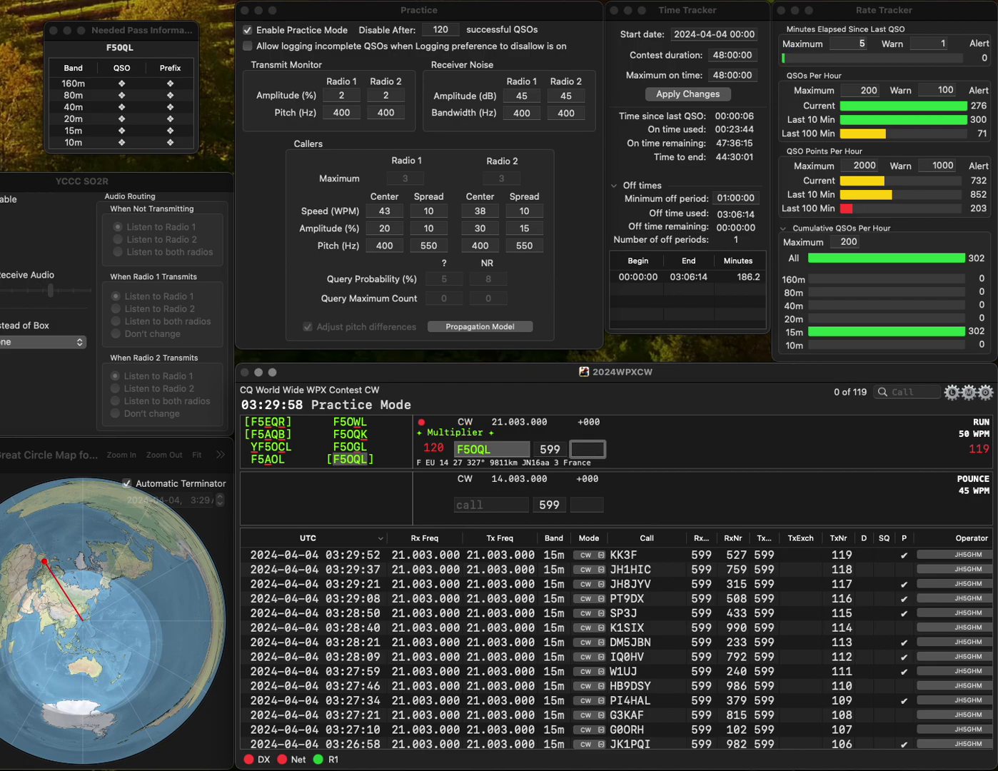
text(632)
key(Return)
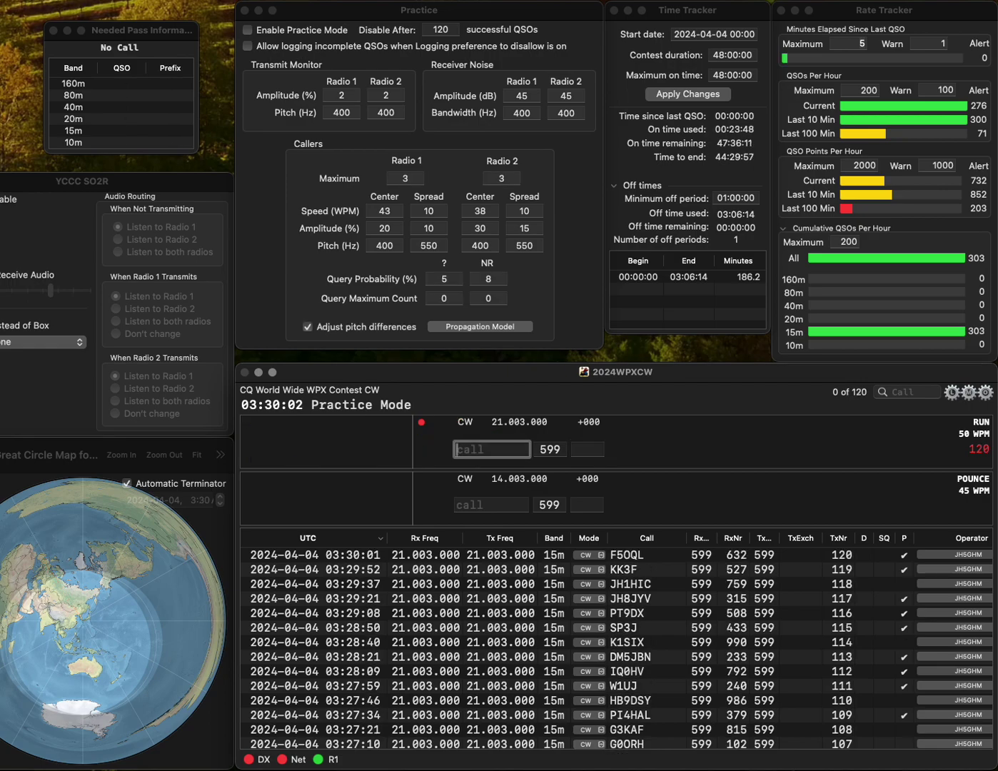